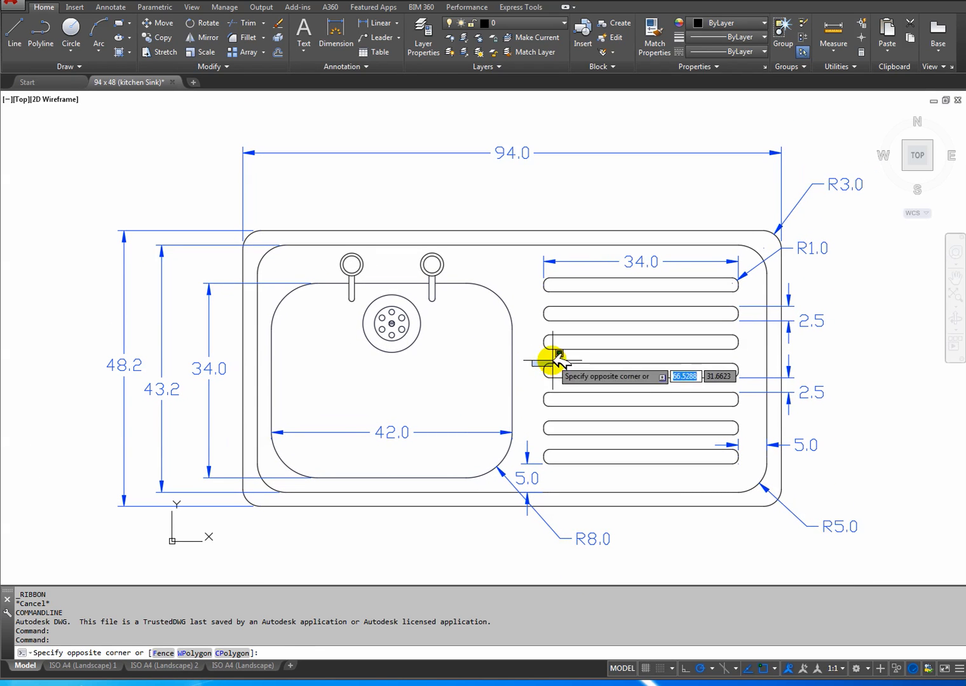
# Create a new drawing from the acadiso template and turn off its grid.
pyautogui.press('Escape')
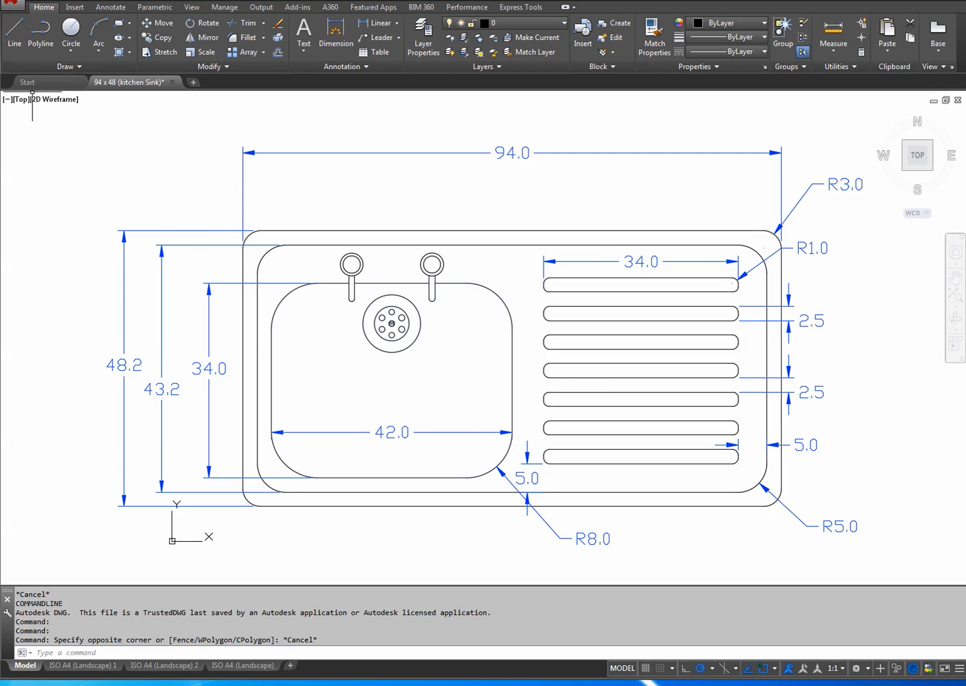
pyautogui.hotkey('ctrl', 'n')
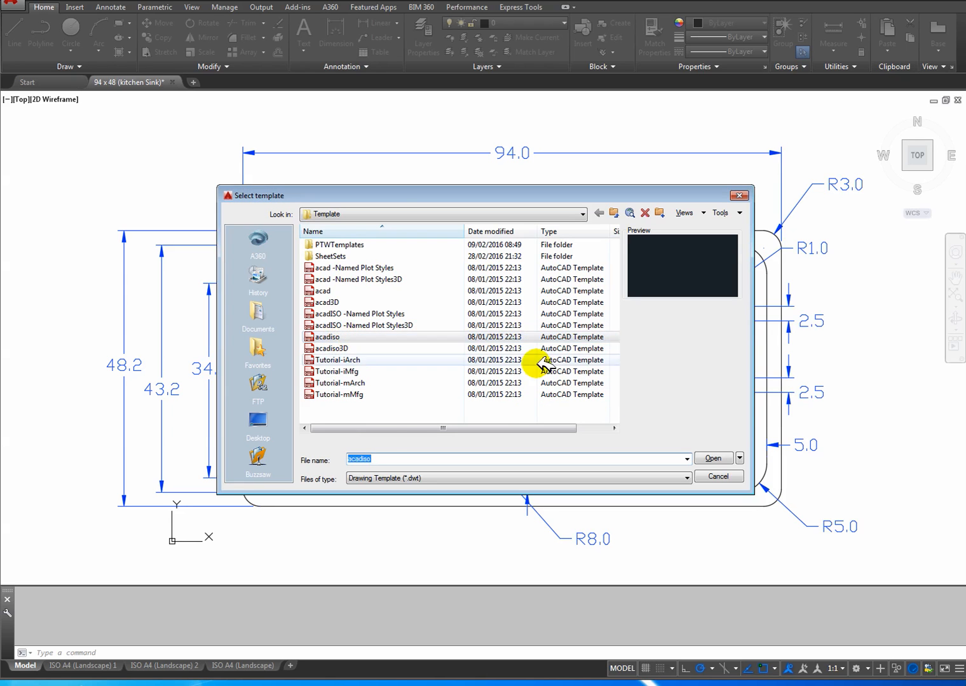
pyautogui.click(712, 458)
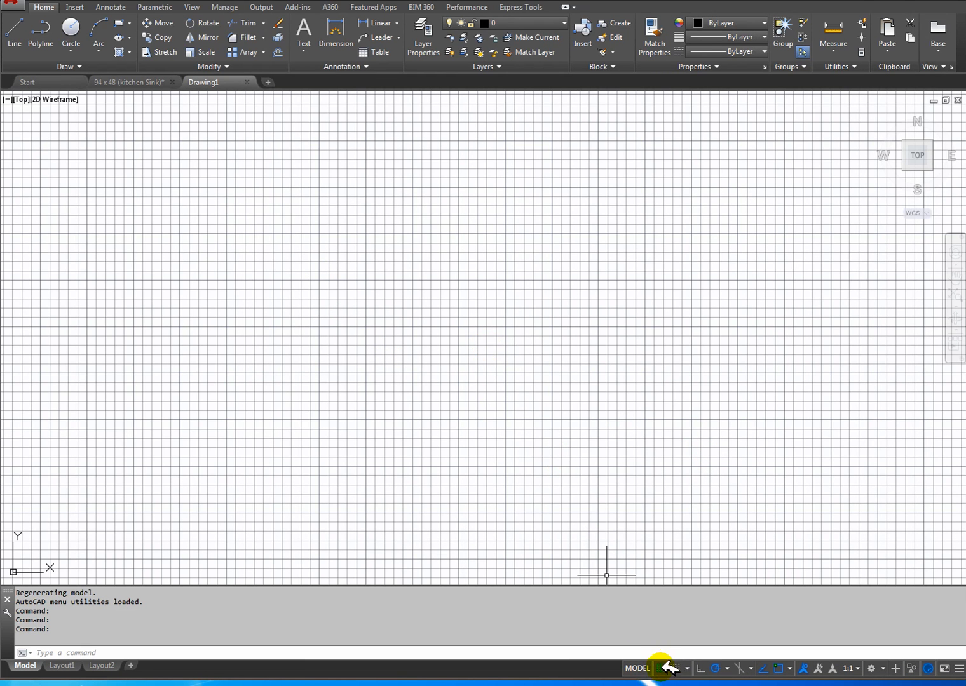
pyautogui.click(667, 667)
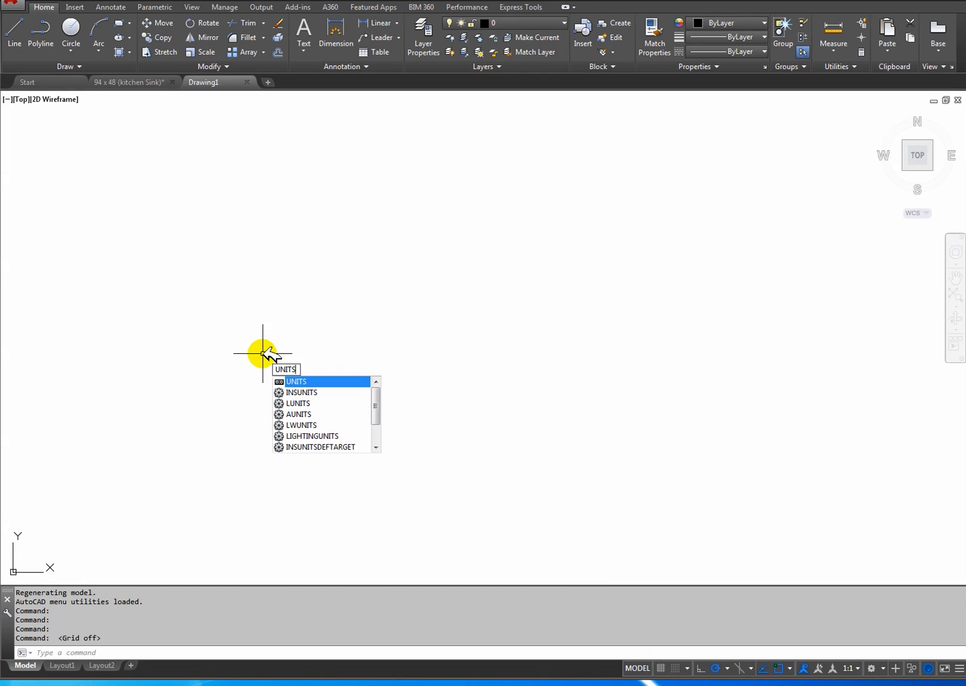
# Set the drawing's insertion scale units to centimeters.
pyautogui.press('Return')
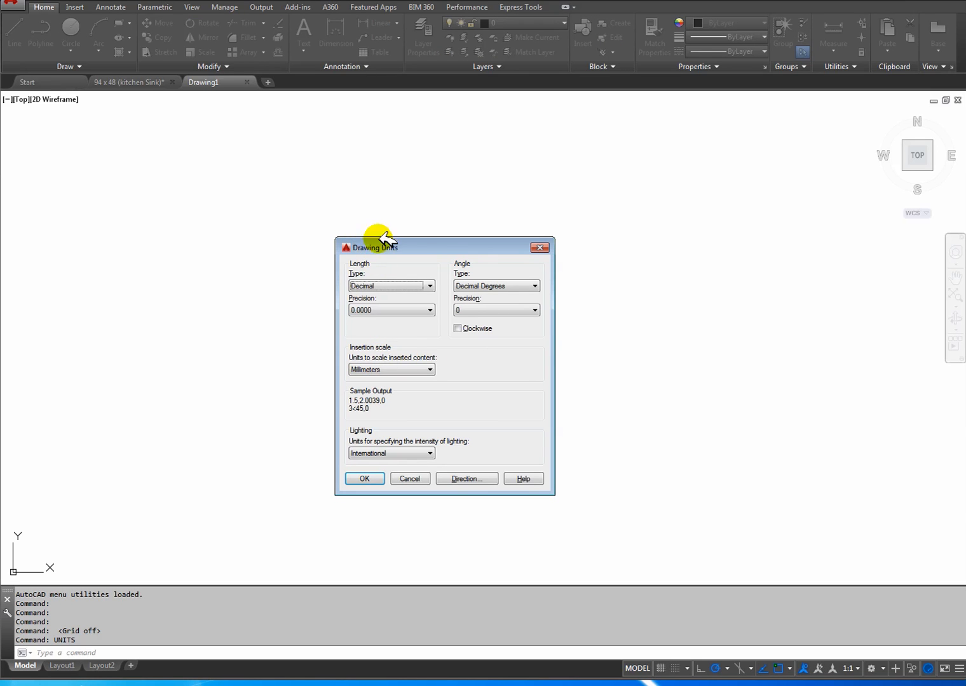
pyautogui.moveTo(420, 246); pyautogui.dragTo(340, 218)
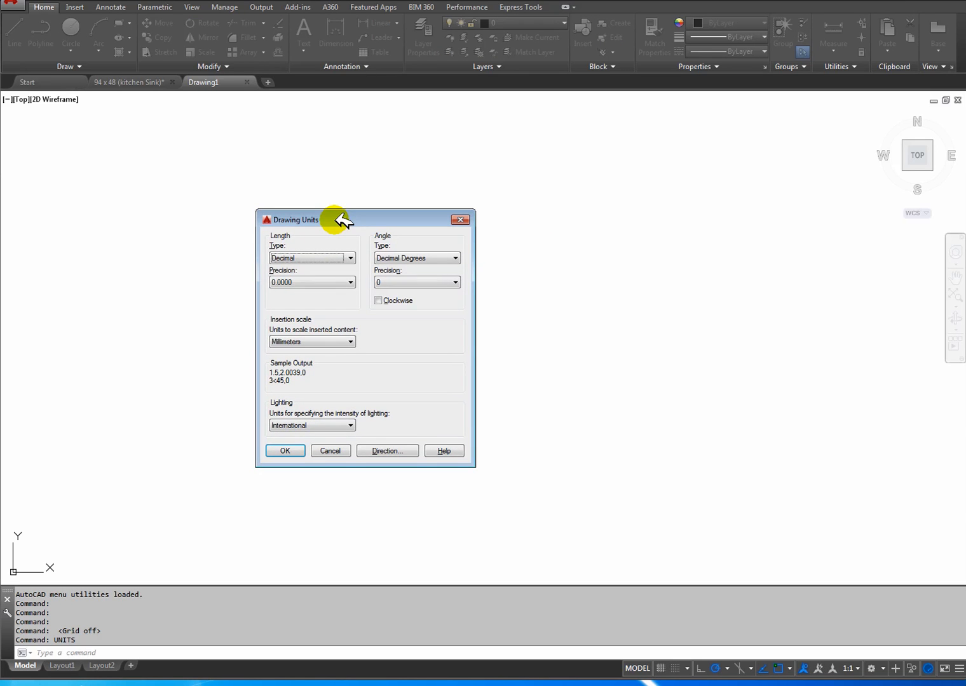
pyautogui.click(309, 342)
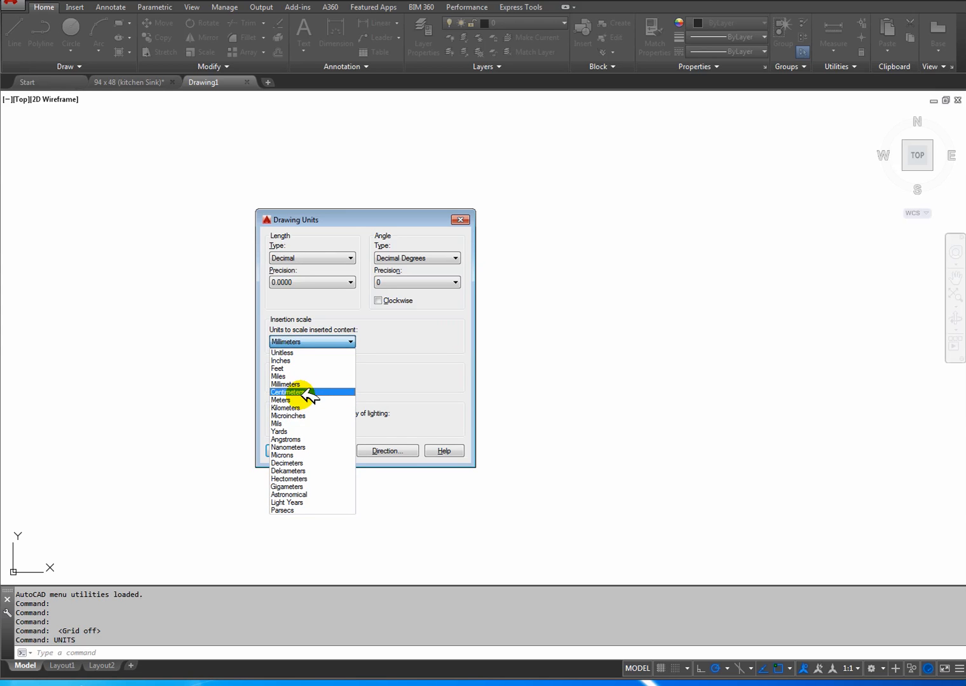
pyautogui.click(305, 392)
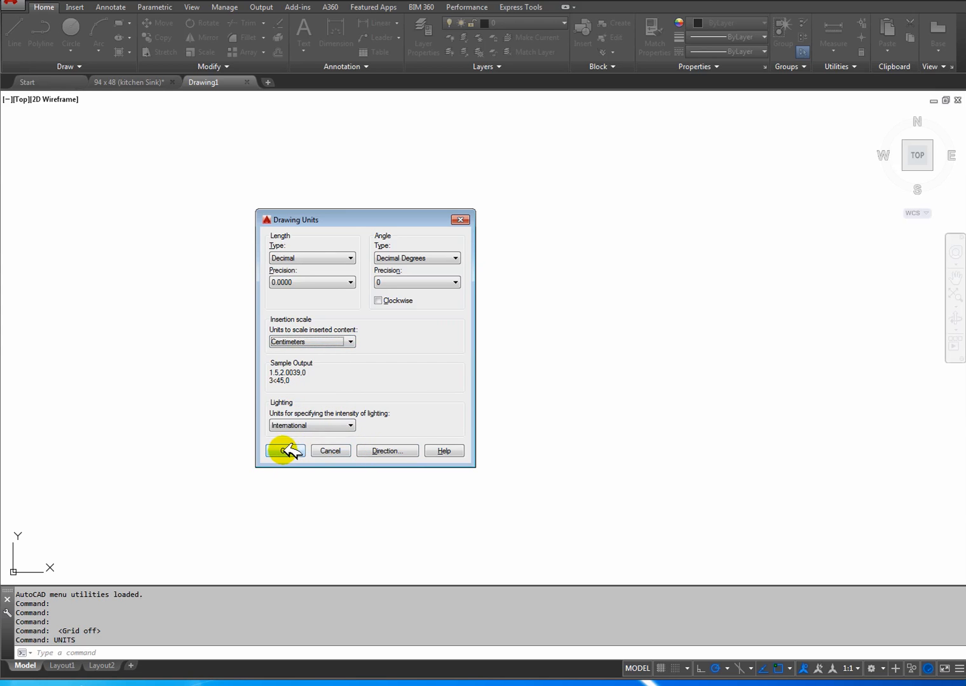
pyautogui.click(284, 450)
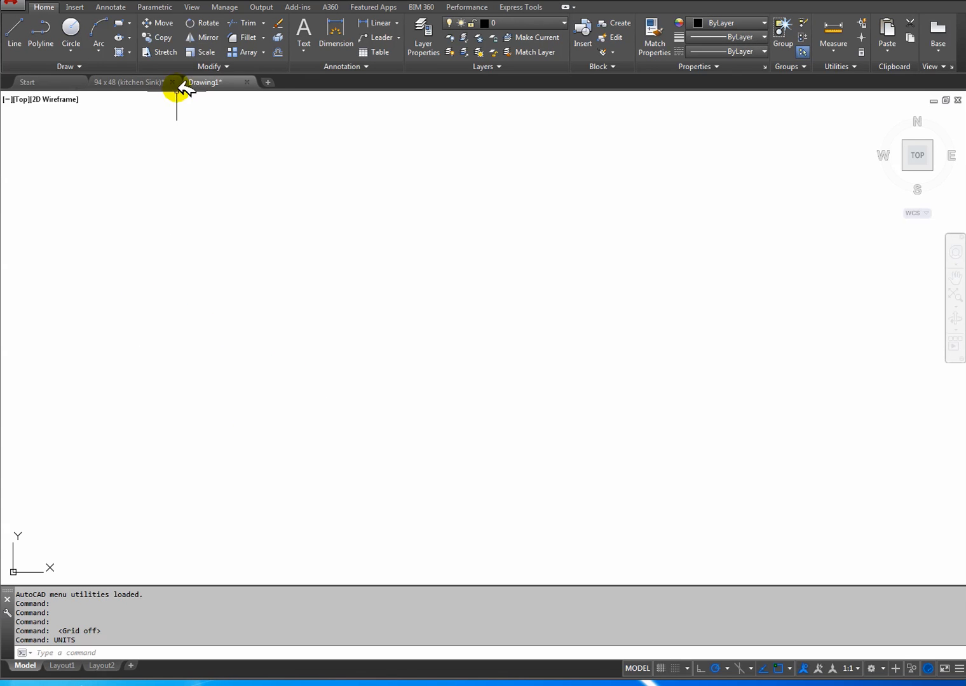
# Draw the sink's outer rectangle from the origin 0,0, 94 wide and 48.2 high.
pyautogui.click(130, 82)
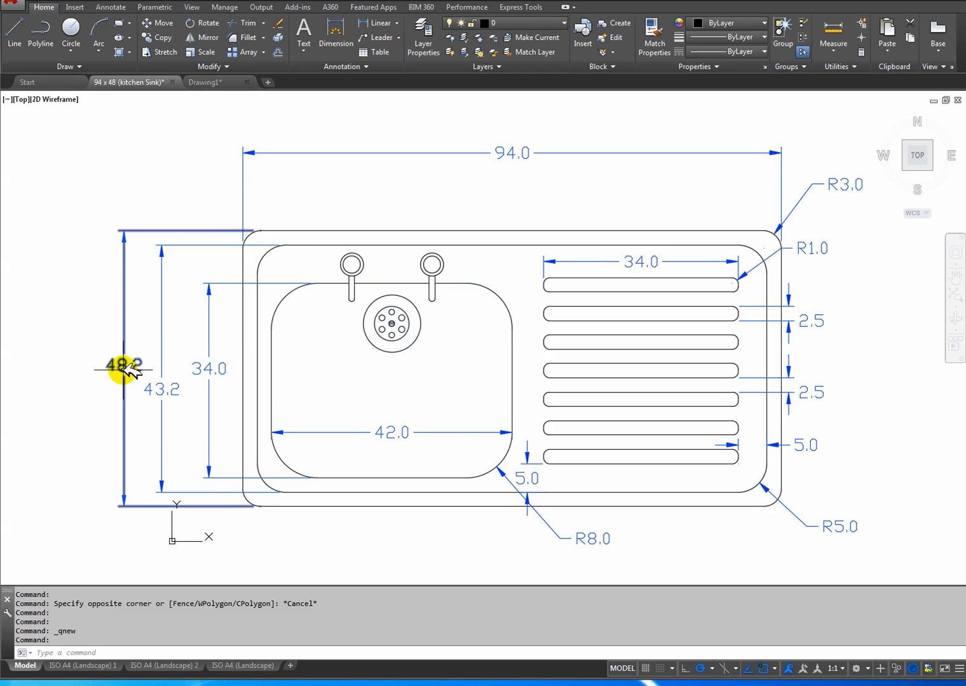
pyautogui.click(223, 82)
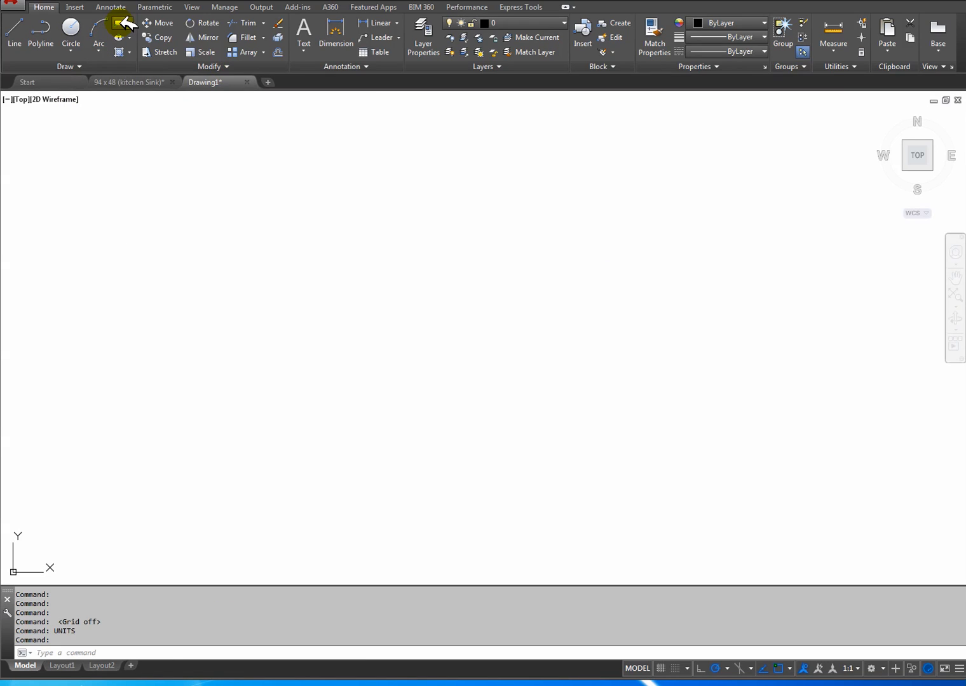
pyautogui.click(121, 24)
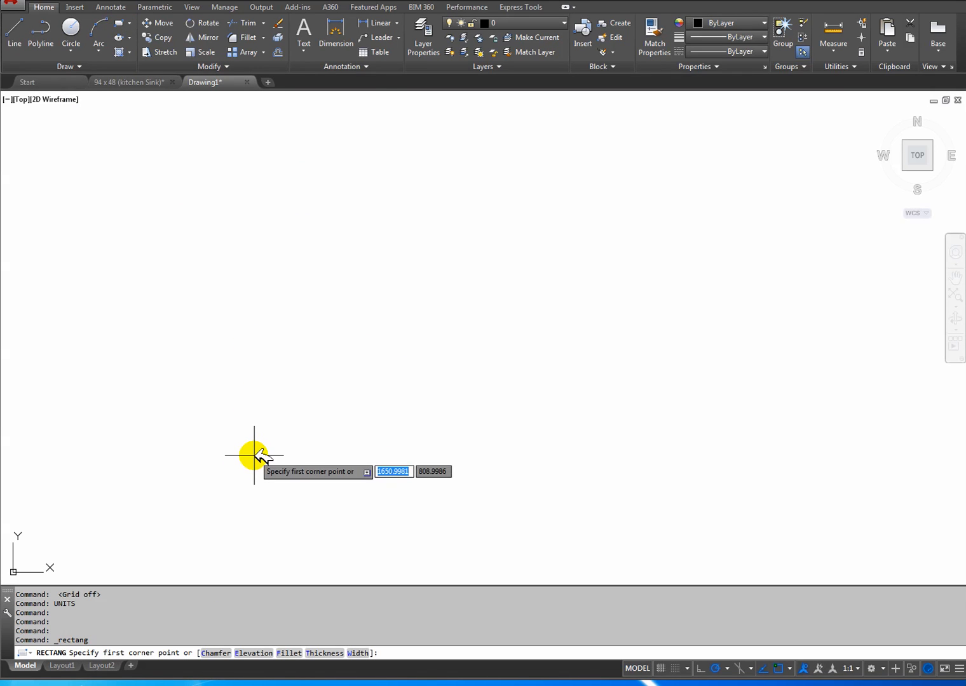
pyautogui.write('0')
pyautogui.press('Tab')
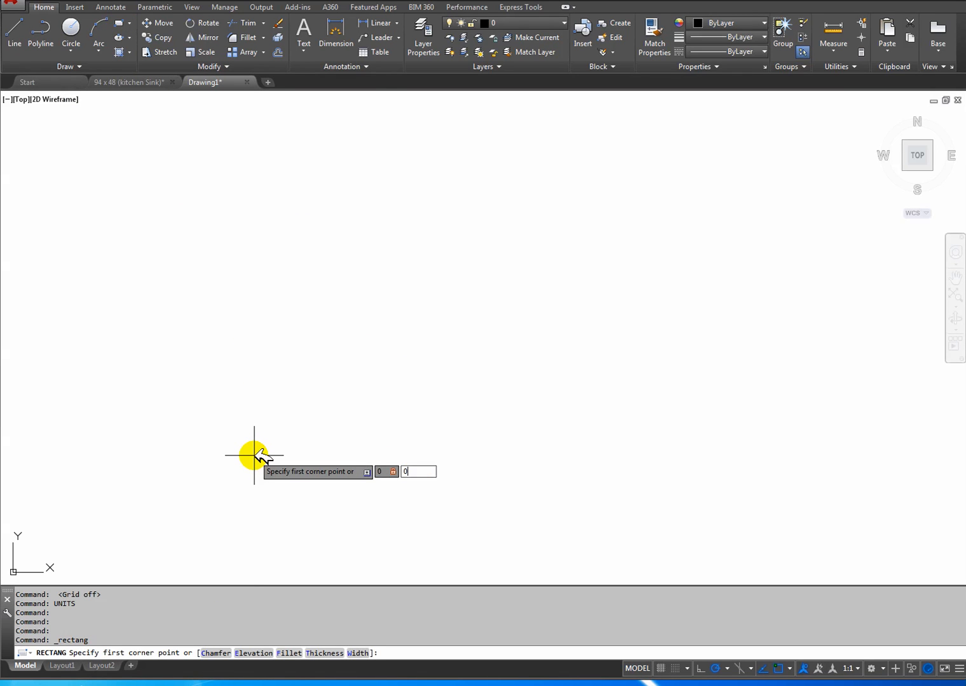
pyautogui.press('Return')
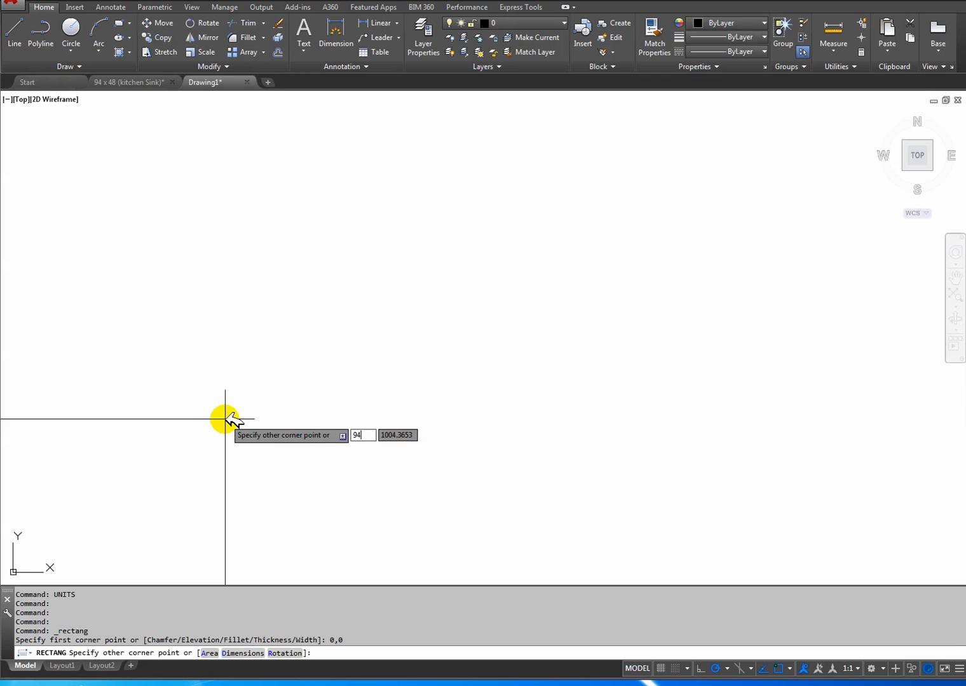
pyautogui.press('Tab')
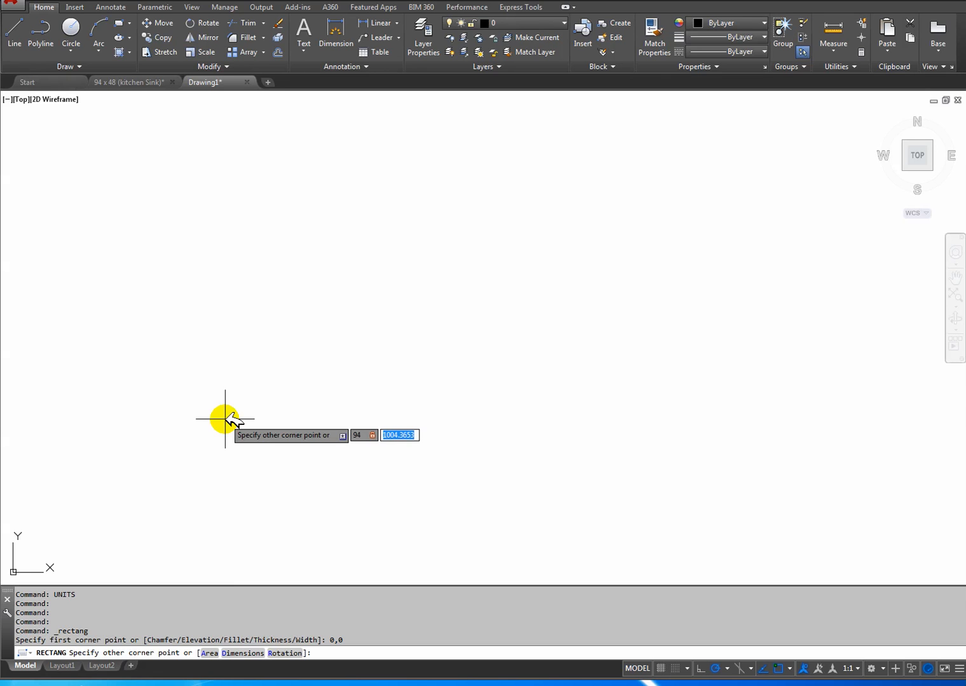
pyautogui.write('48.2')
pyautogui.press('Return')
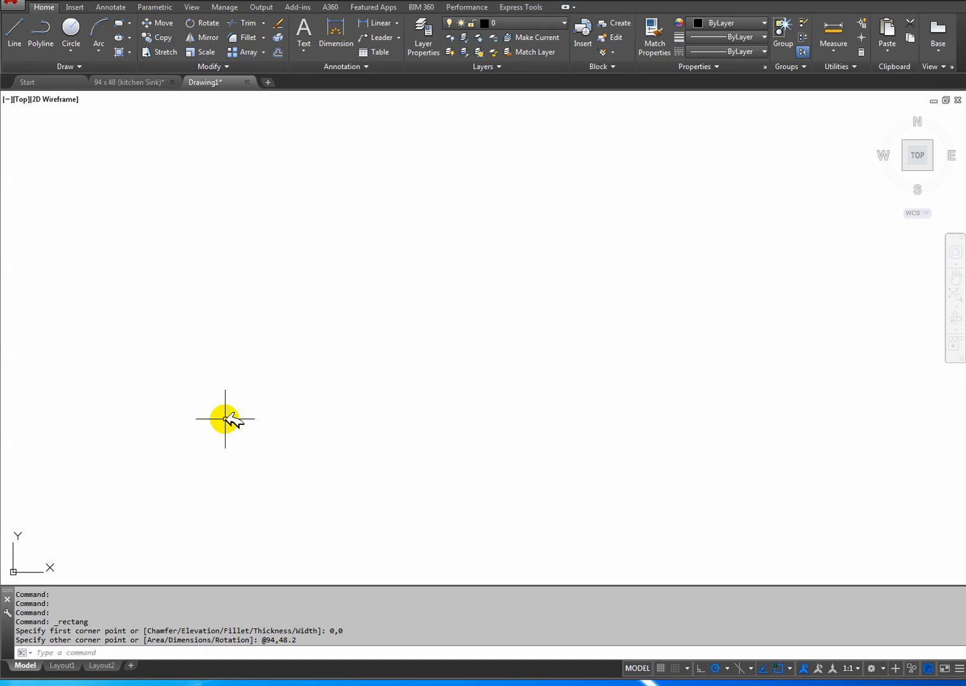
pyautogui.moveTo(57, 551); pyautogui.dragTo(402, 369, button='middle')
pyautogui.scroll(5, 282, 438)
pyautogui.scroll(5, 376, 381)
pyautogui.scroll(2, 352, 388)
pyautogui.scroll(-2, 347, 390)
pyautogui.scroll(2, 343, 392)
pyautogui.scroll(-2, 334, 397)
pyautogui.scroll(4, 331, 400)
pyautogui.scroll(-2, 432, 372)
pyautogui.moveTo(432, 375)
pyautogui.mouseDown(button='middle')
pyautogui.moveTo(455, 346)
pyautogui.moveTo(409, 353)
pyautogui.mouseUp(button='middle')
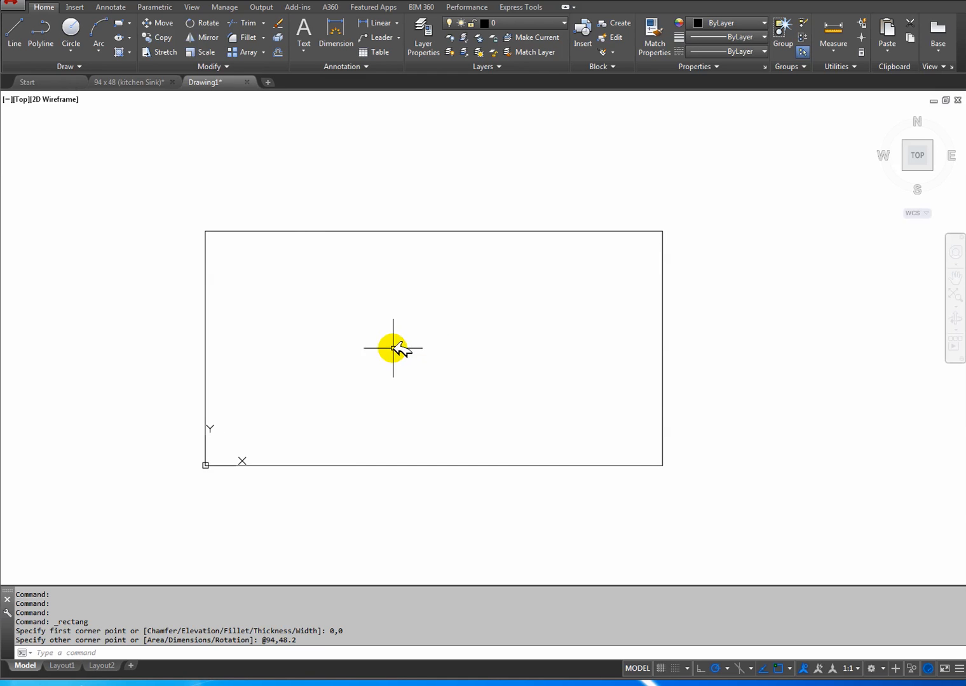
# Offset the outer rectangle inward by 2.5 to form the sink's inner border.
pyautogui.click(144, 83)
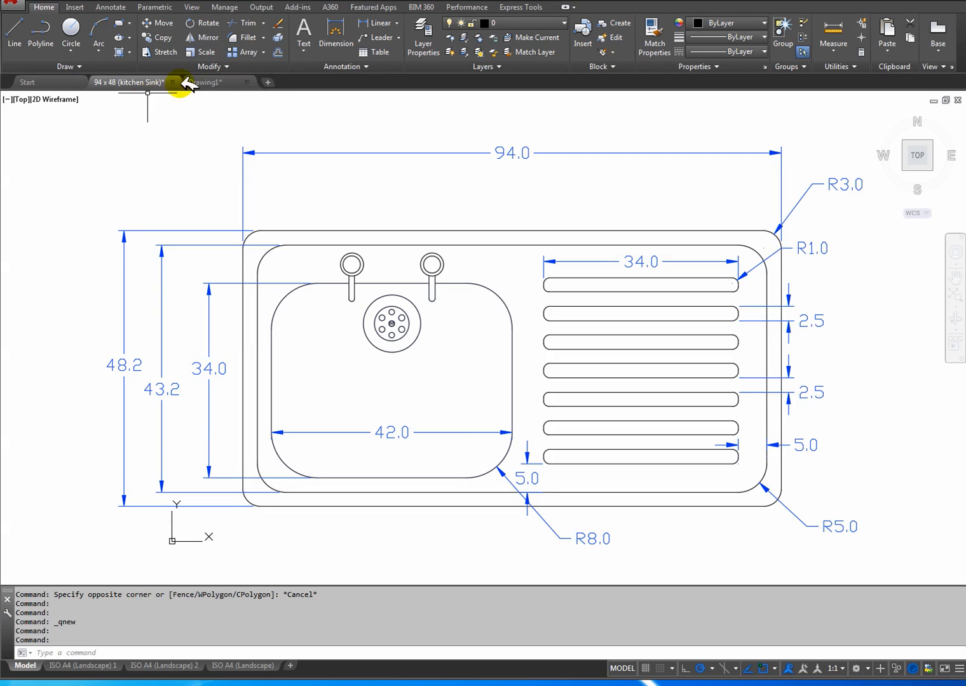
pyautogui.click(216, 82)
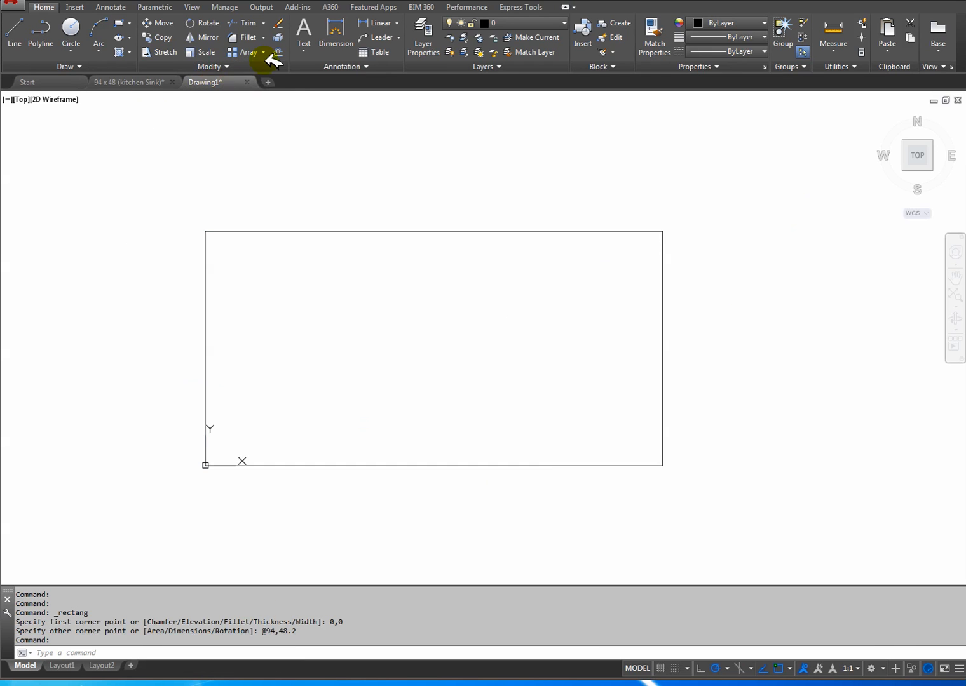
pyautogui.click(129, 82)
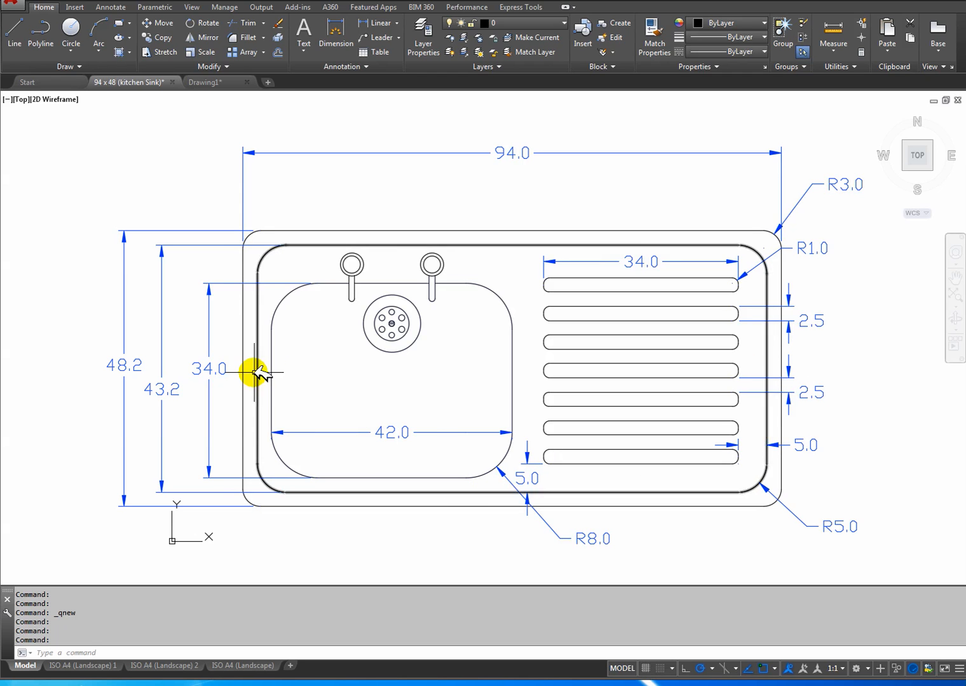
pyautogui.click(210, 82)
pyautogui.click(278, 52)
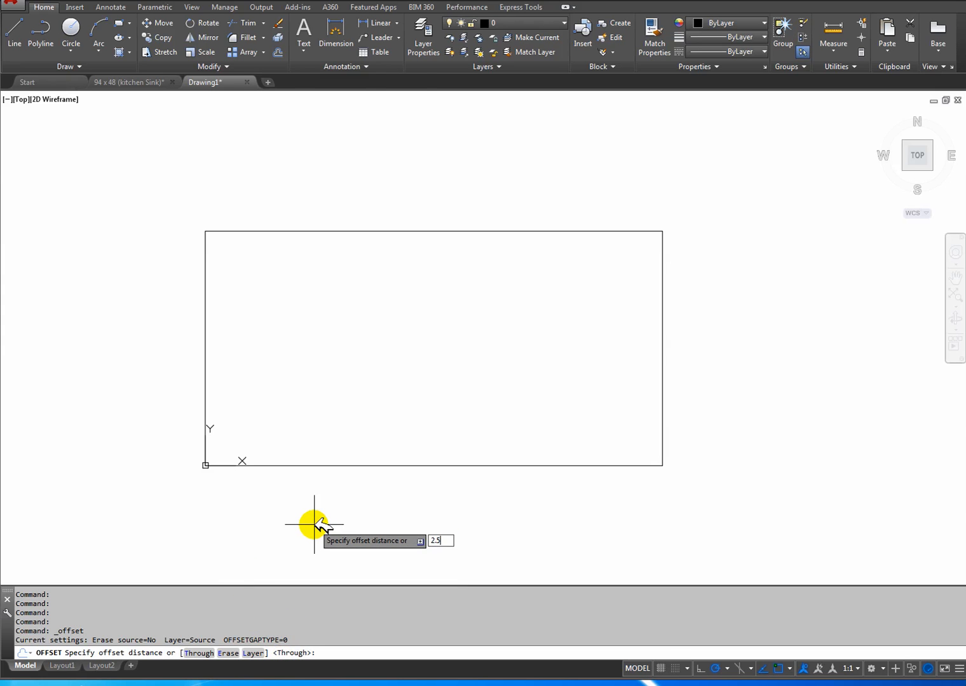
pyautogui.press('Return')
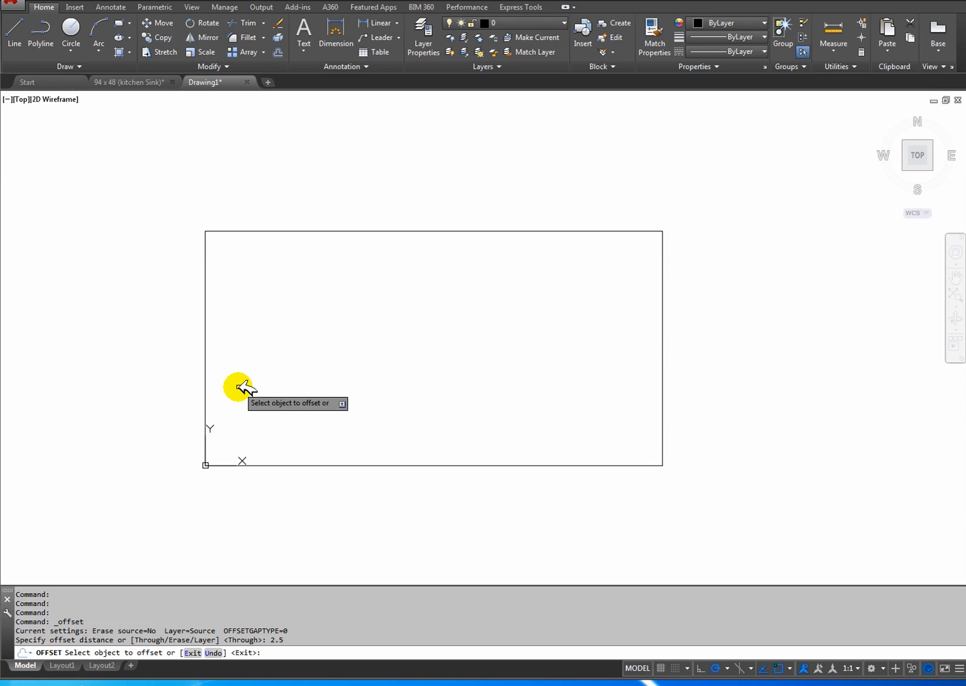
pyautogui.click(205, 395)
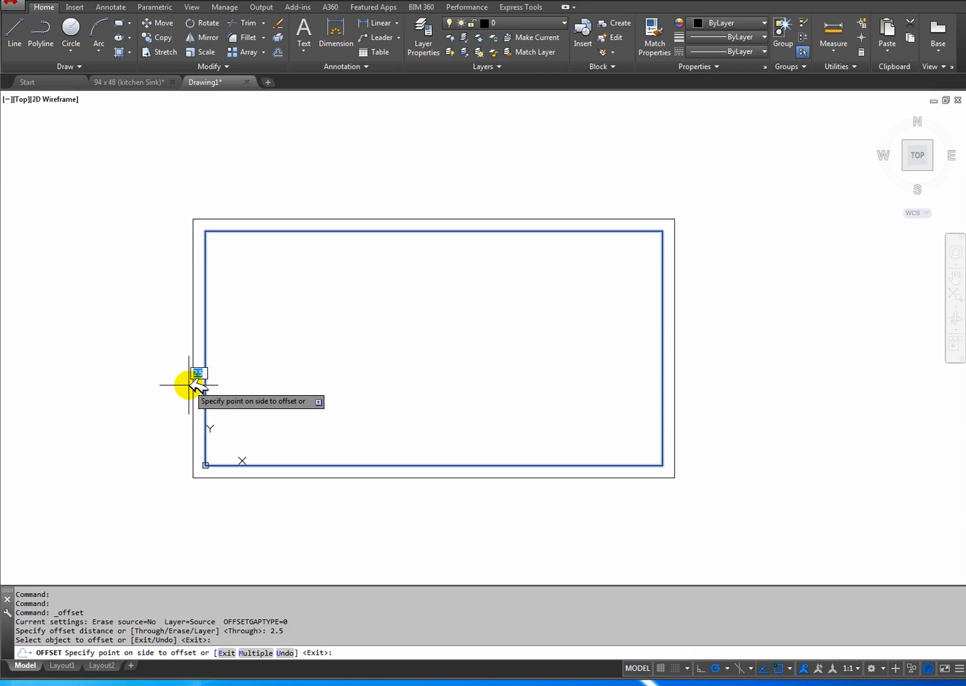
pyautogui.click(222, 384)
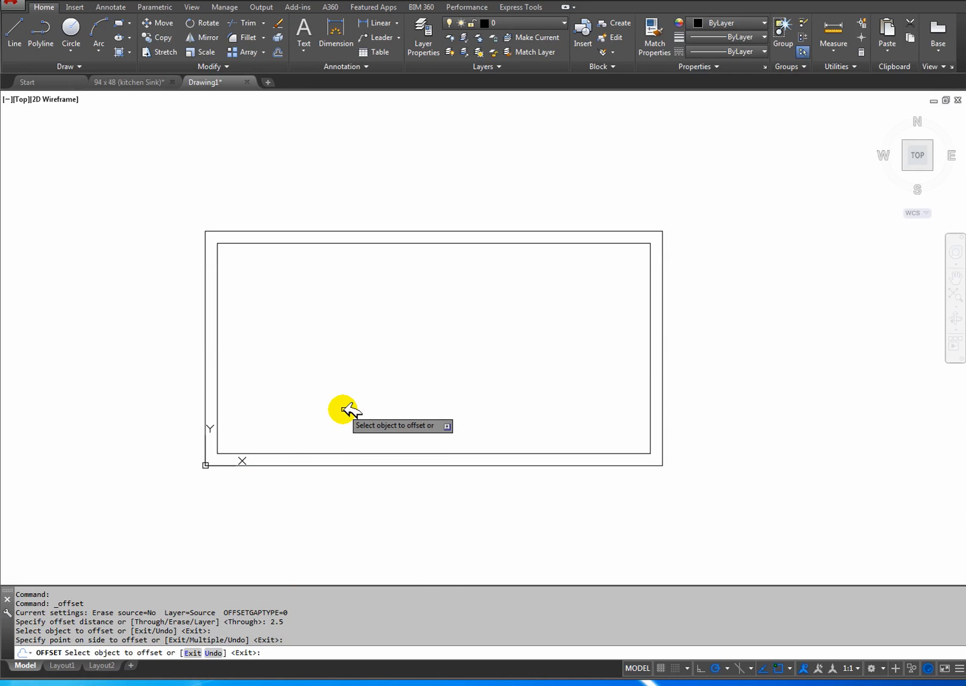
pyautogui.press('Return')
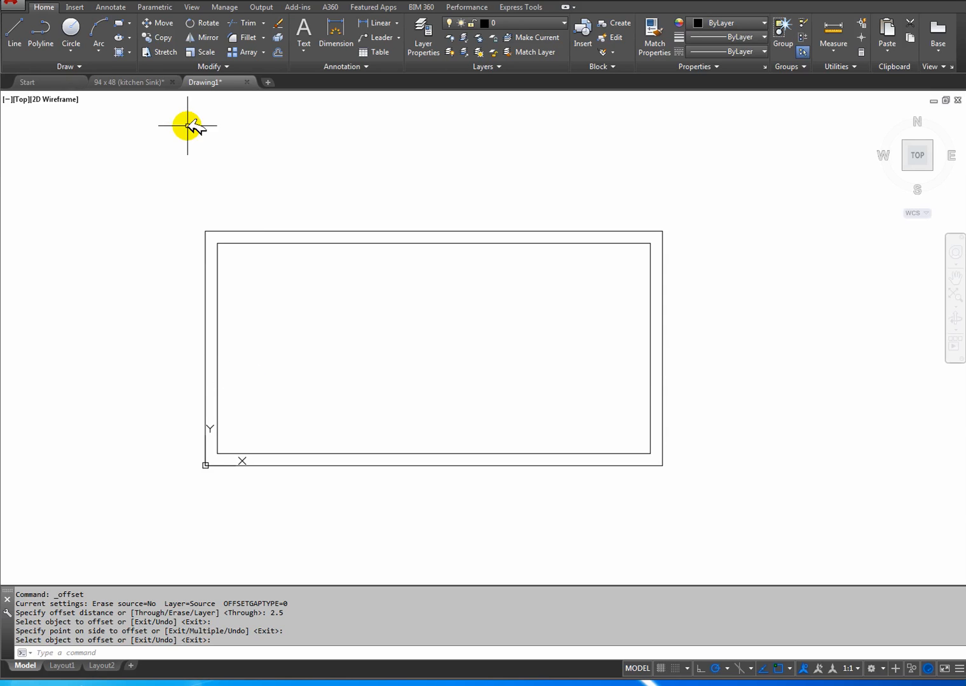
pyautogui.click(140, 82)
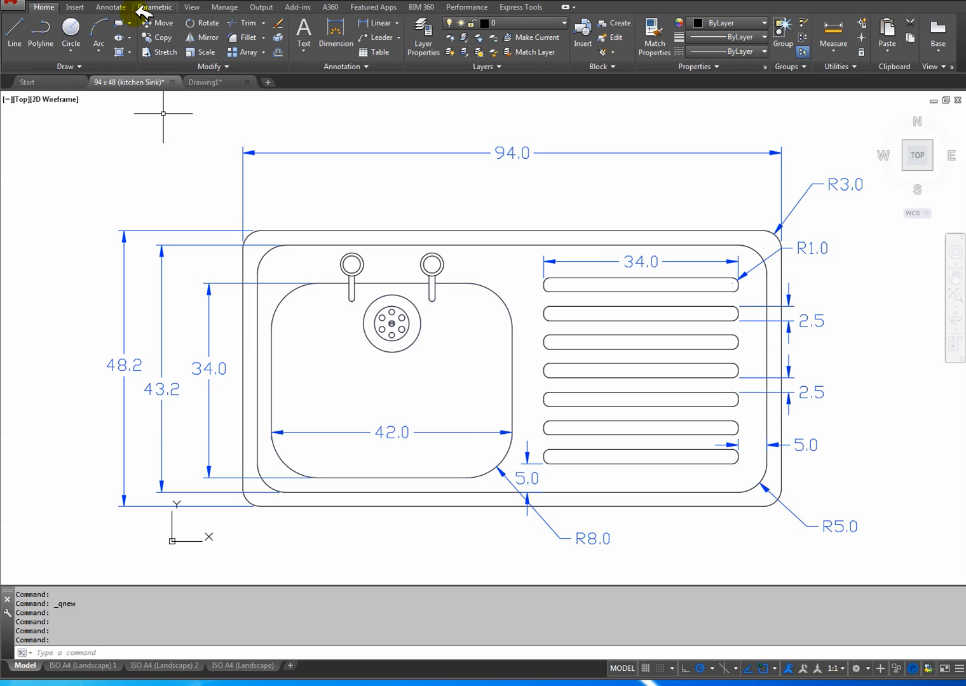
pyautogui.click(208, 82)
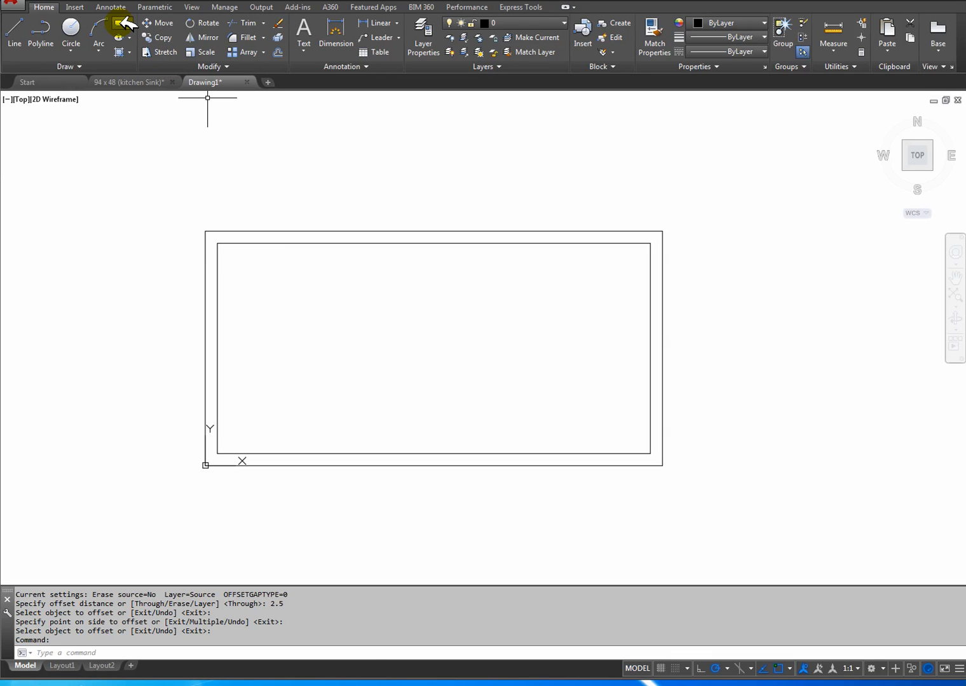
pyautogui.click(121, 24)
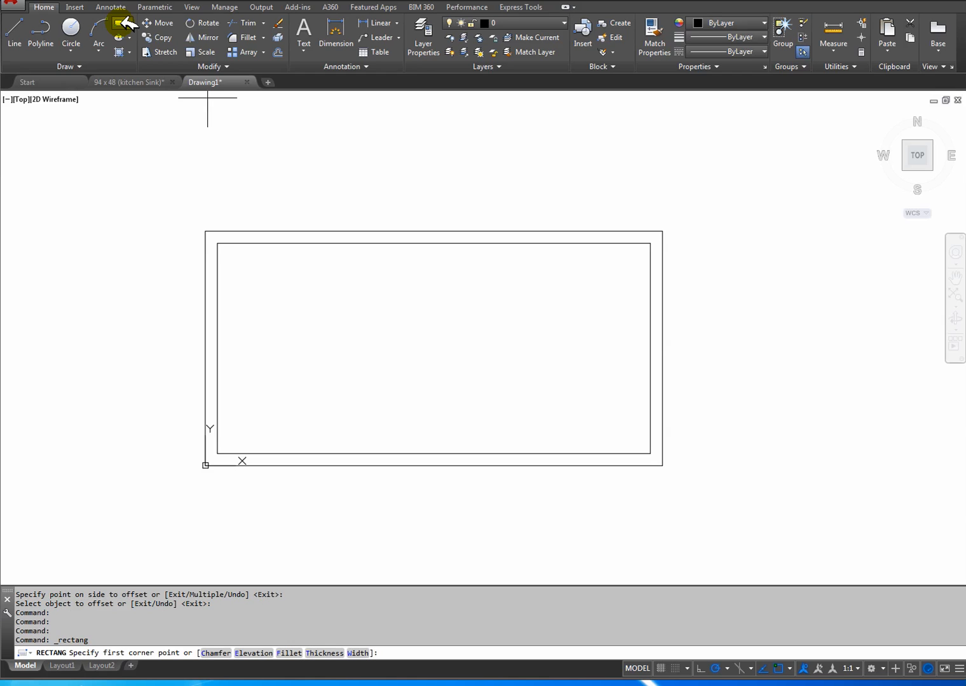
pyautogui.moveTo(259, 420)
pyautogui.mouseDown(button='middle')
pyautogui.moveTo(333, 409)
pyautogui.moveTo(340, 356)
pyautogui.moveTo(313, 358)
pyautogui.mouseUp(button='middle')
pyautogui.scroll(5, 325, 416)
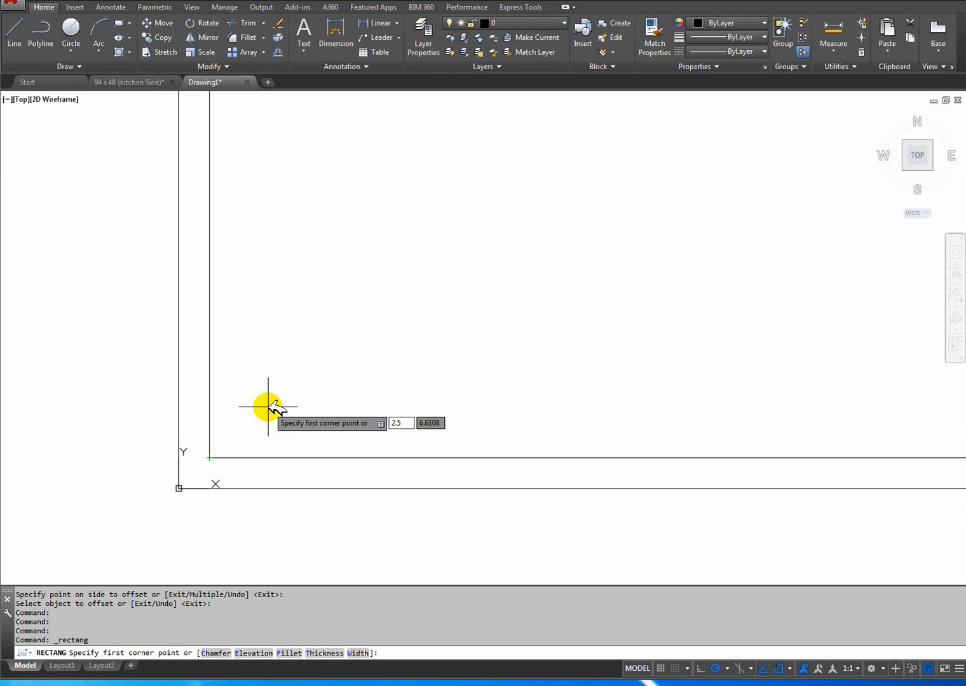
pyautogui.press('Return')
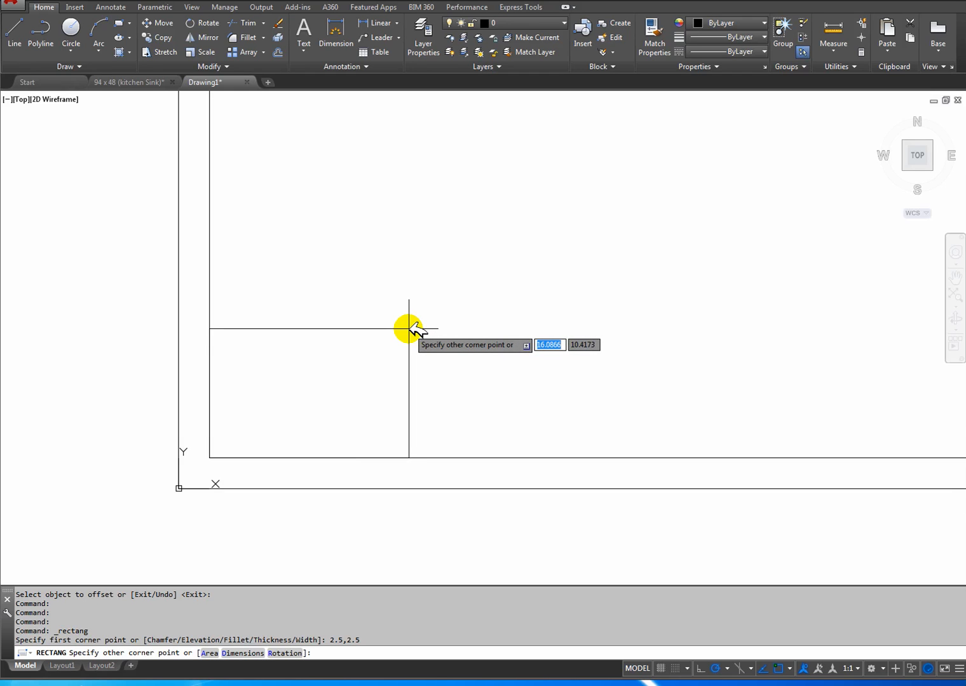
pyautogui.press('Escape')
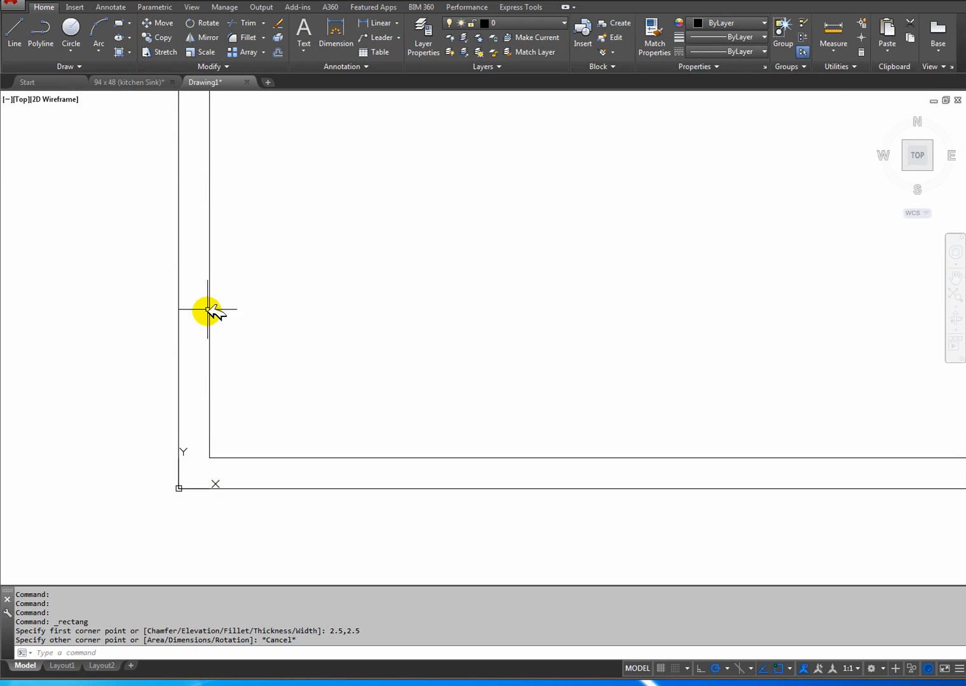
# Draw the bowl's rectangle 42 wide and 34 high, starting 2.5,2.5 from the inner border's lower-left corner.
pyautogui.click(123, 24)
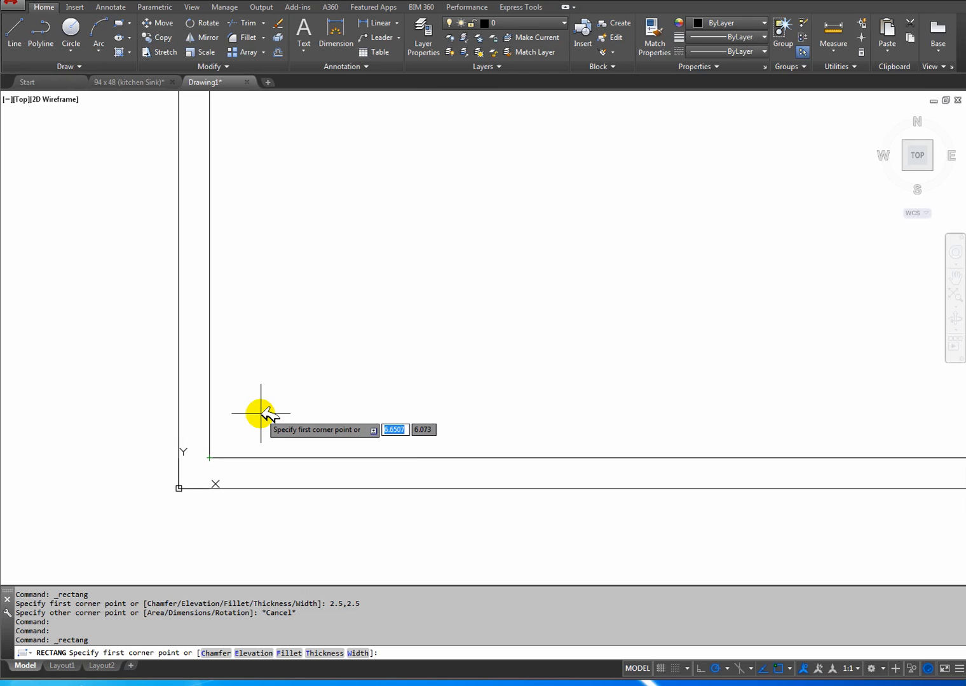
pyautogui.press('F8')
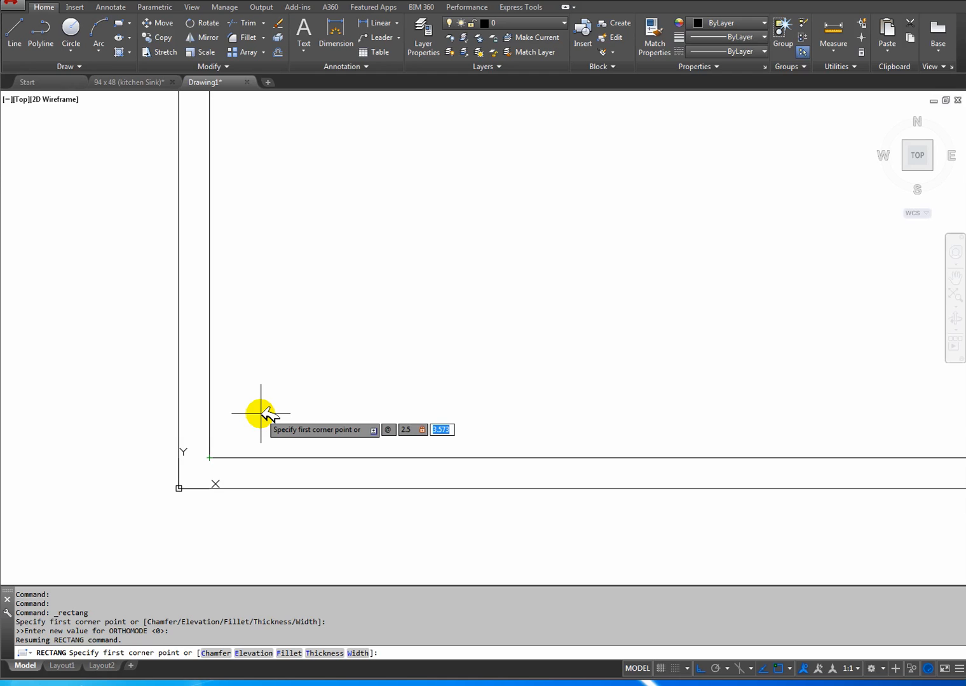
pyautogui.press('Return')
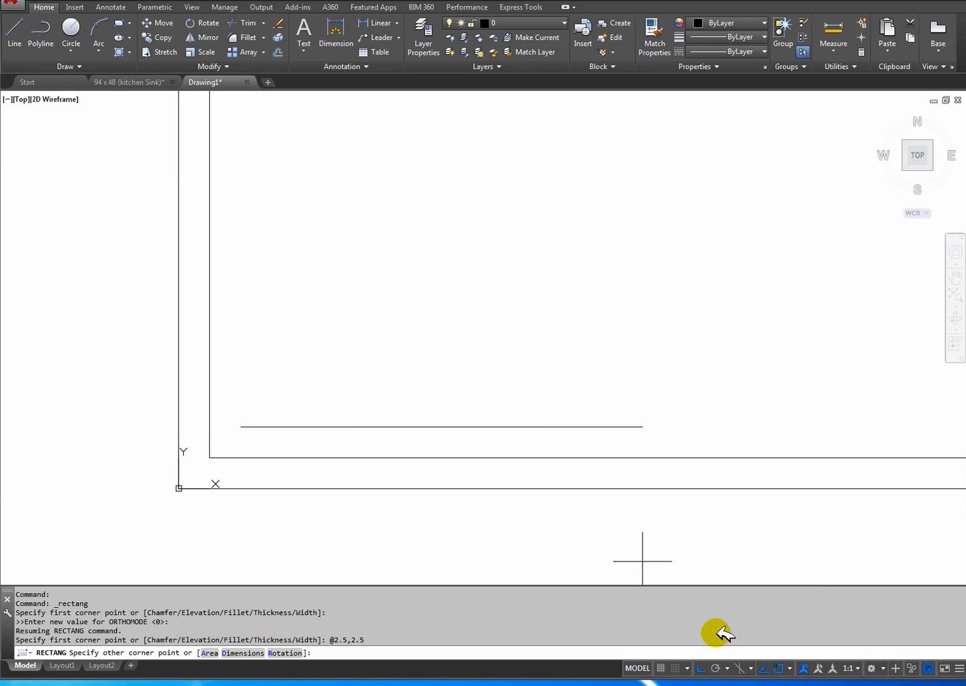
pyautogui.click(716, 667)
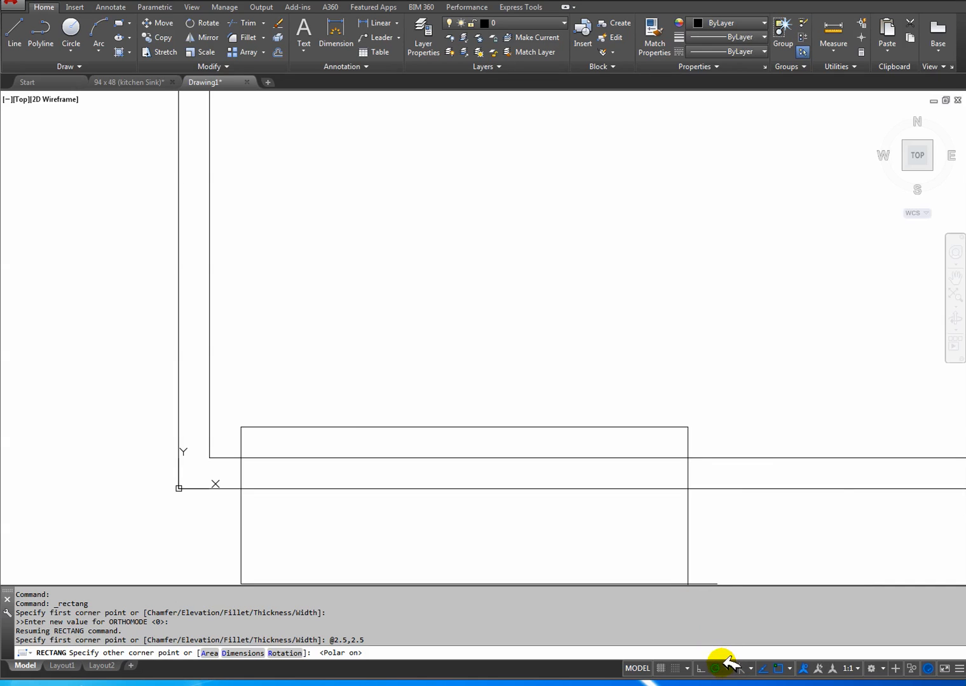
pyautogui.scroll(-2, 675, 184)
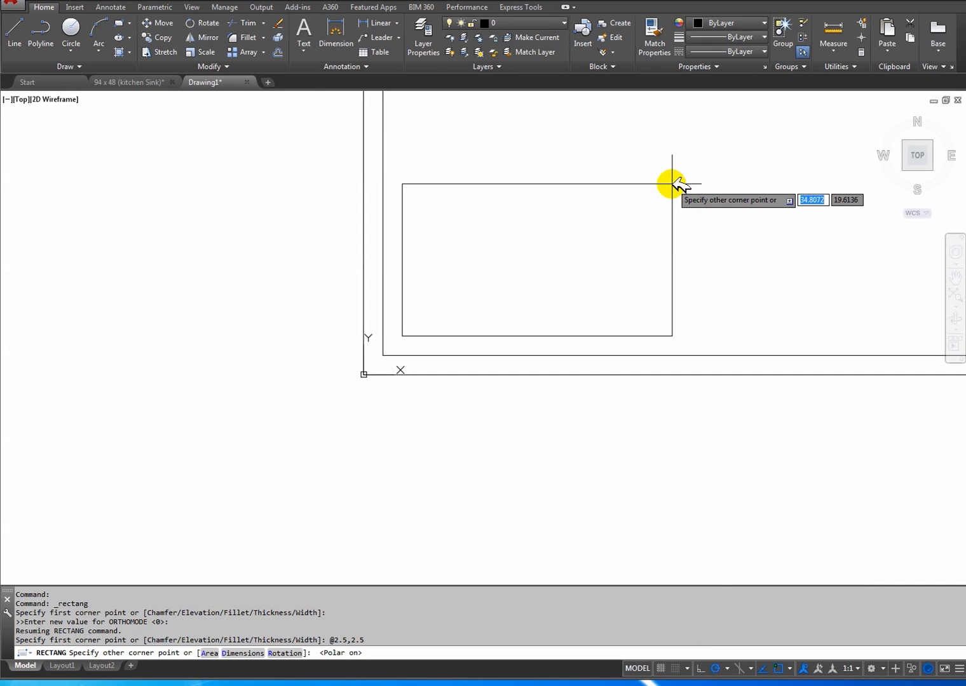
pyautogui.moveTo(674, 184); pyautogui.dragTo(518, 296, button='middle')
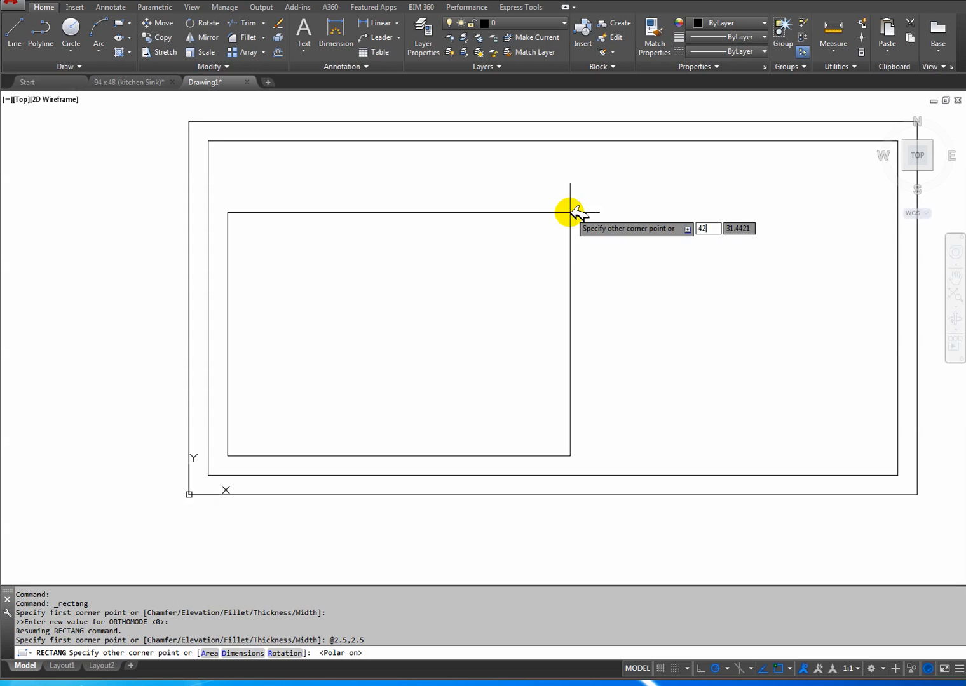
pyautogui.press('Tab')
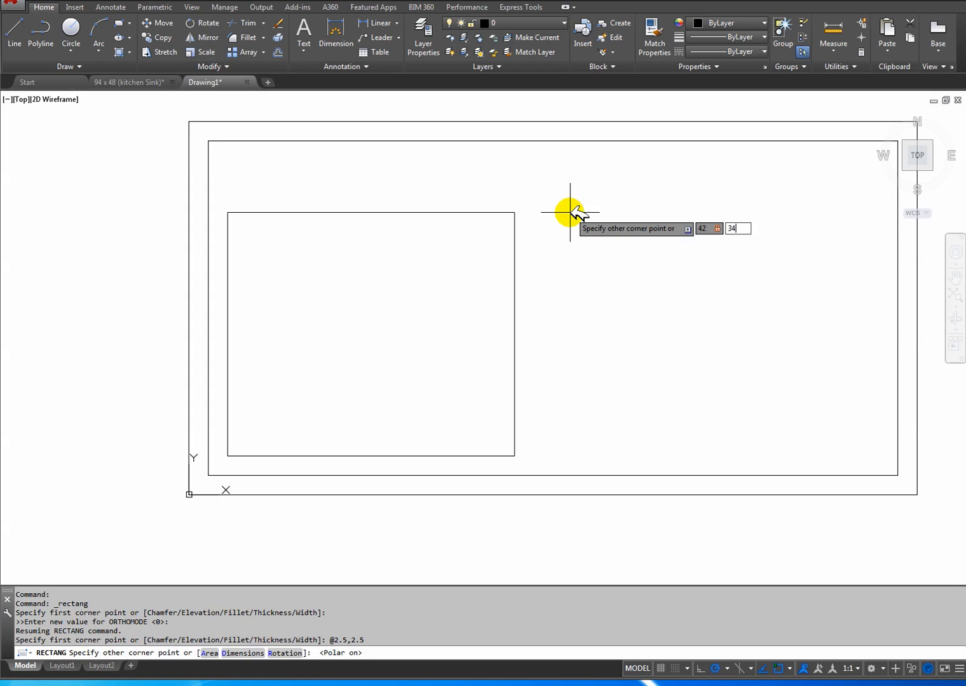
pyautogui.press('Return')
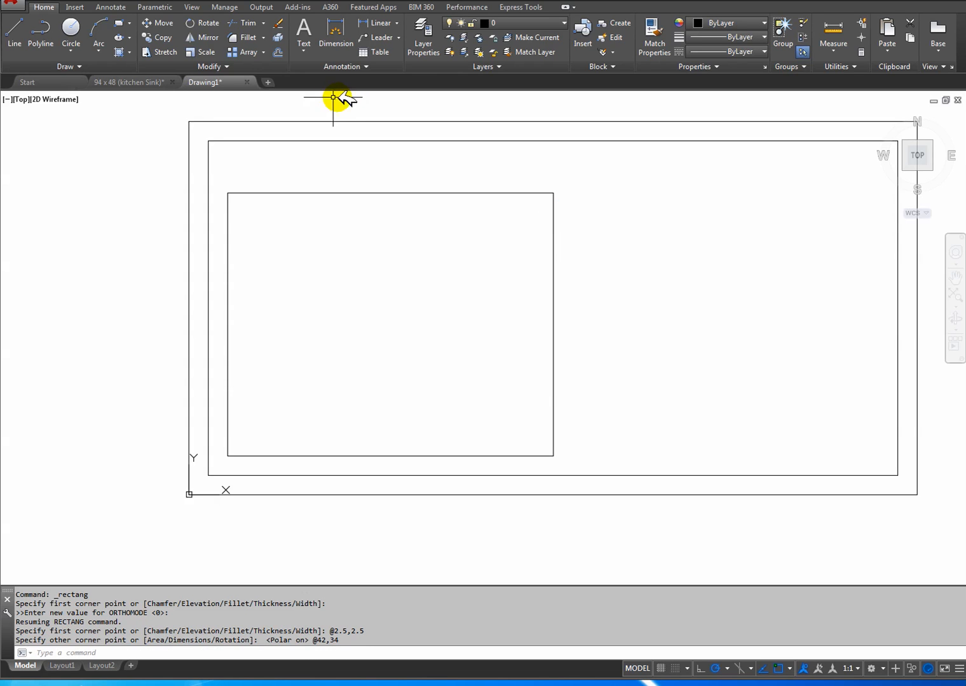
# Examine the reference drawing's bowl and drainer groove dimensions and compare them with the new drawing.
pyautogui.click(146, 83)
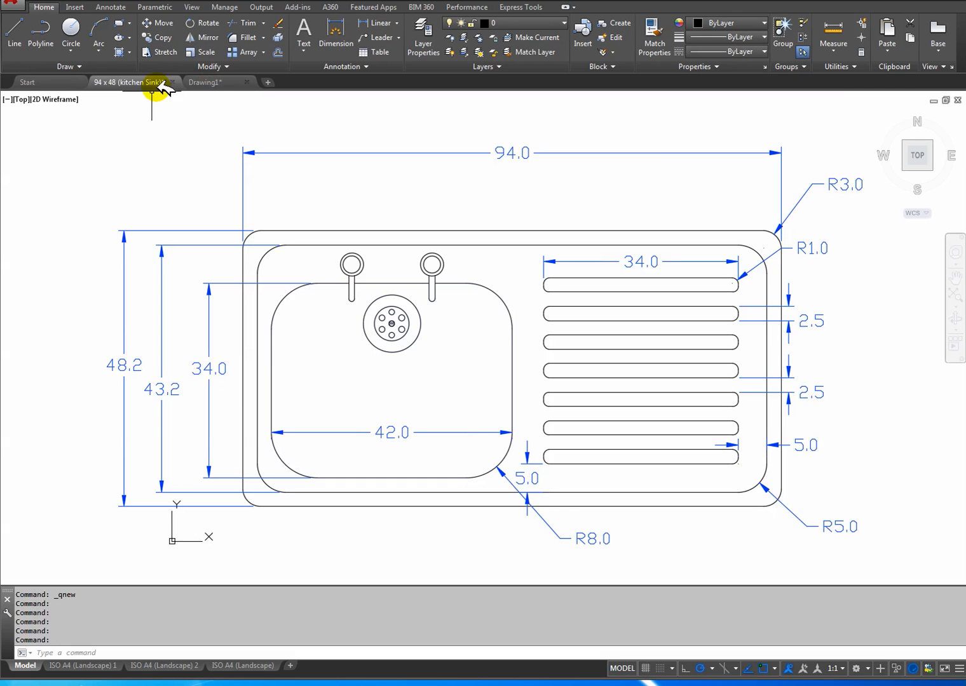
pyautogui.click(205, 82)
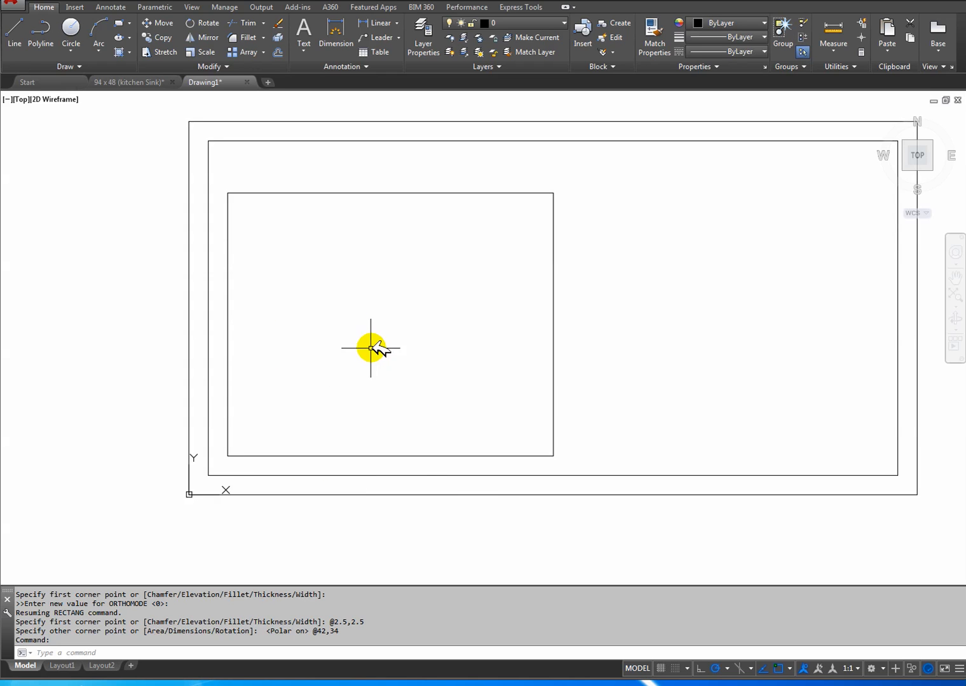
pyautogui.moveTo(431, 352)
pyautogui.mouseDown(button='middle')
pyautogui.moveTo(367, 366)
pyautogui.moveTo(391, 371)
pyautogui.mouseUp(button='middle')
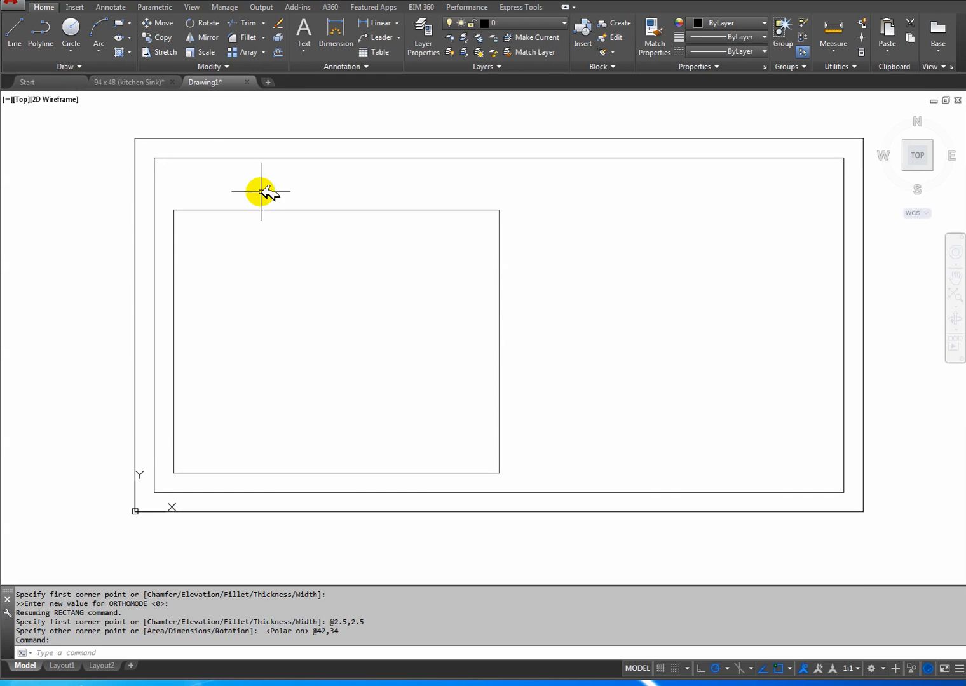
pyautogui.click(142, 82)
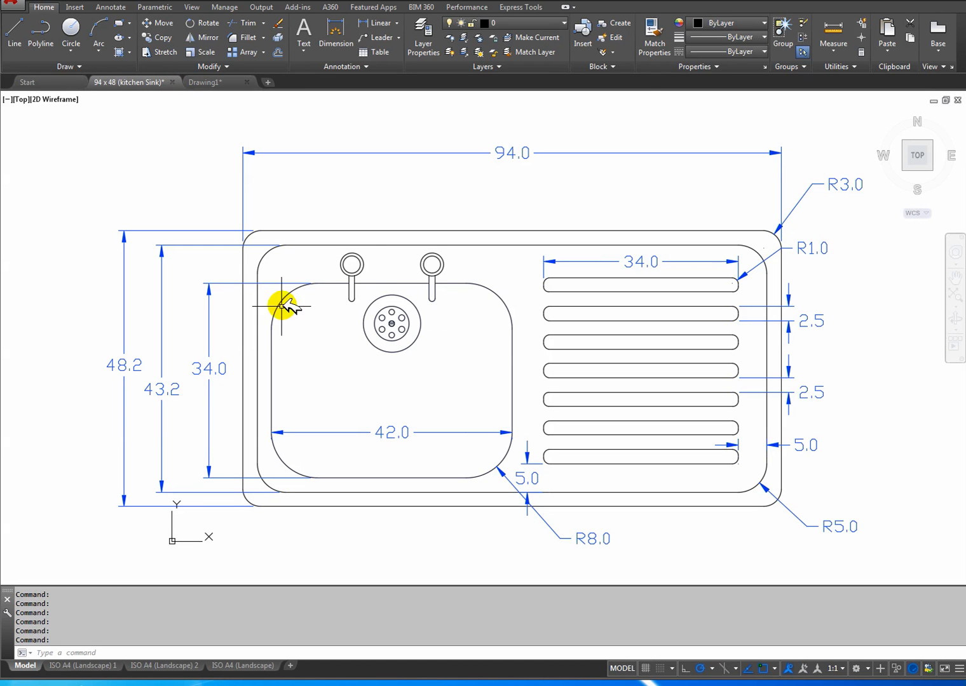
pyautogui.click(210, 82)
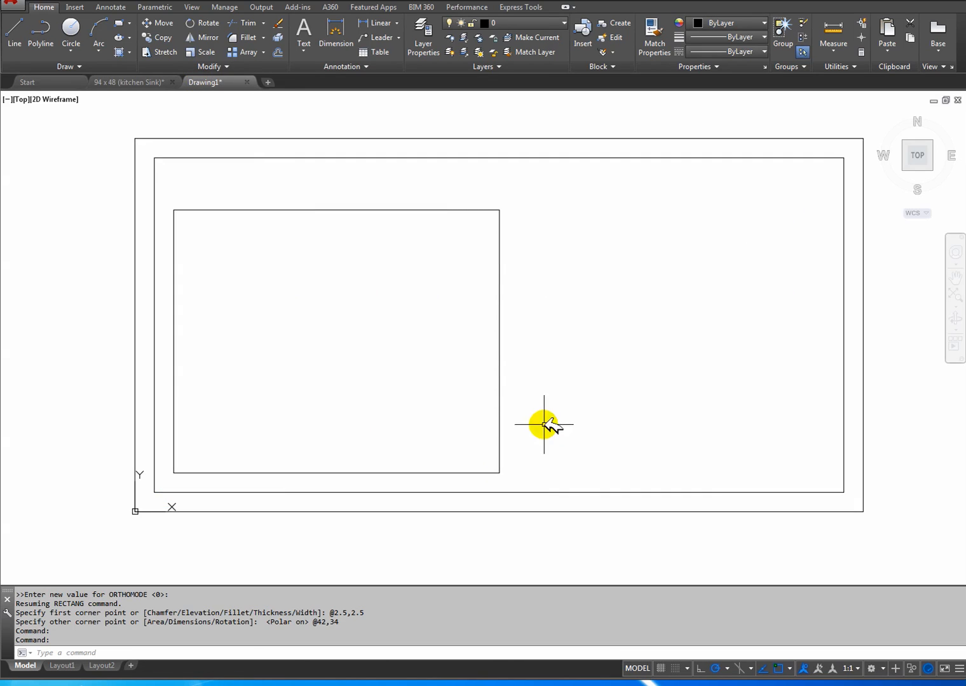
pyautogui.click(133, 82)
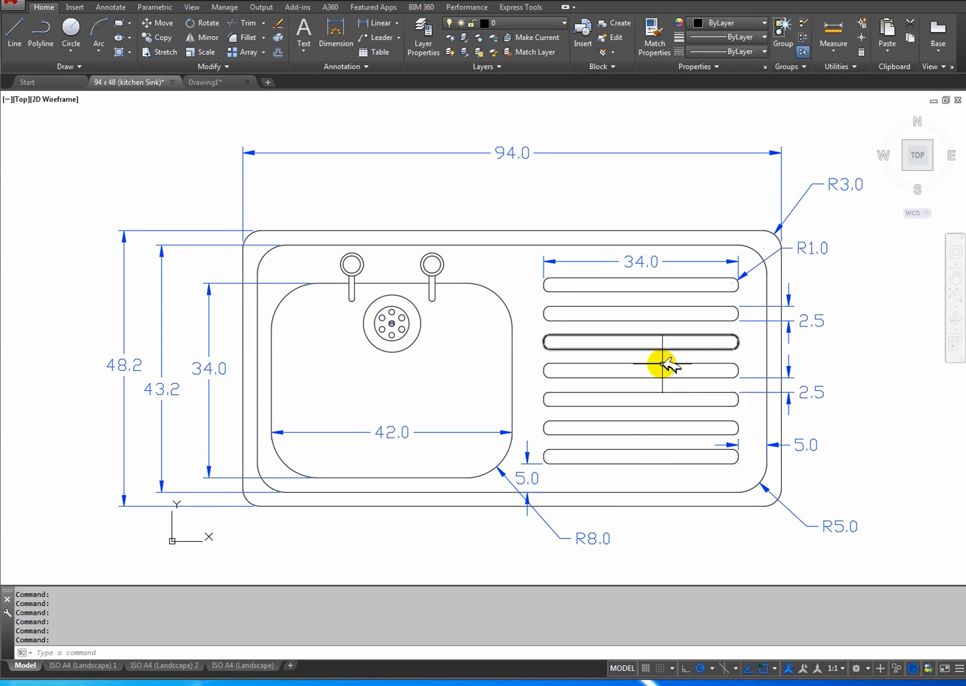
pyautogui.moveTo(610, 463); pyautogui.dragTo(552, 457, button='middle')
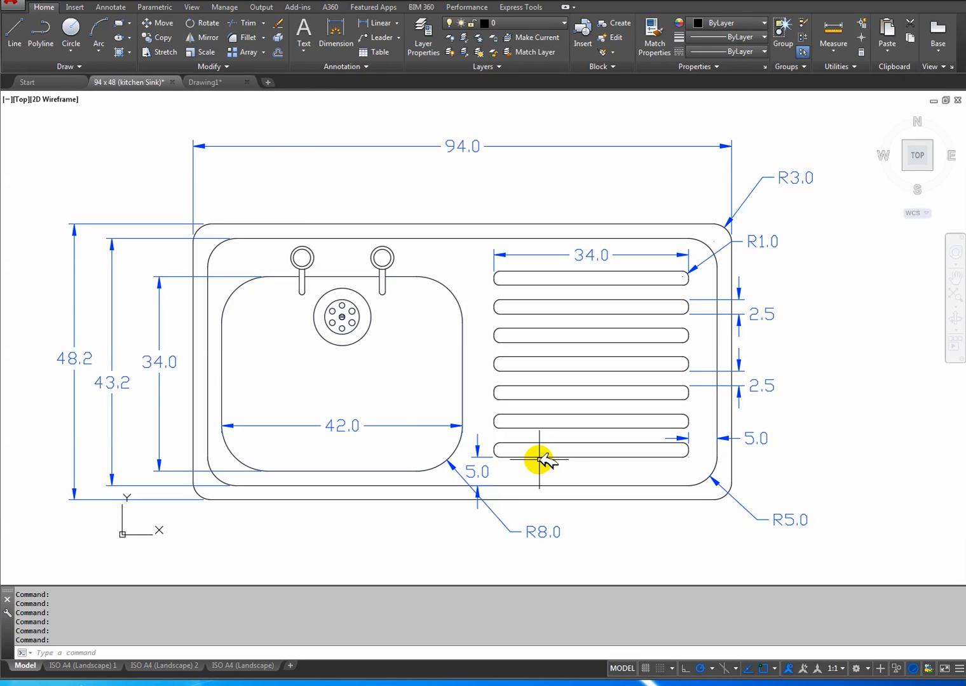
pyautogui.click(203, 81)
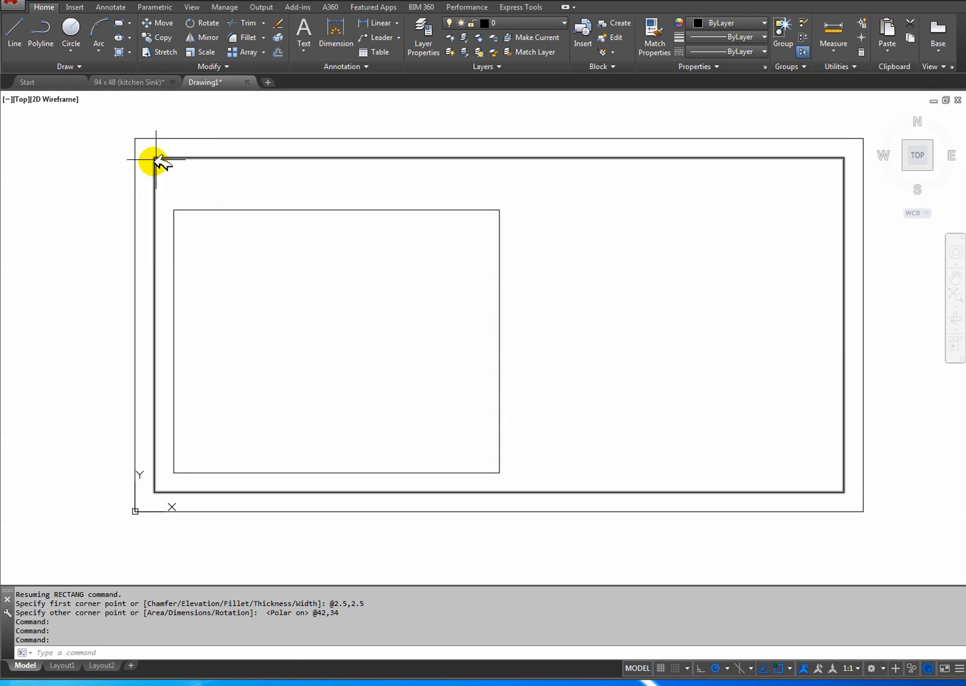
pyautogui.click(150, 82)
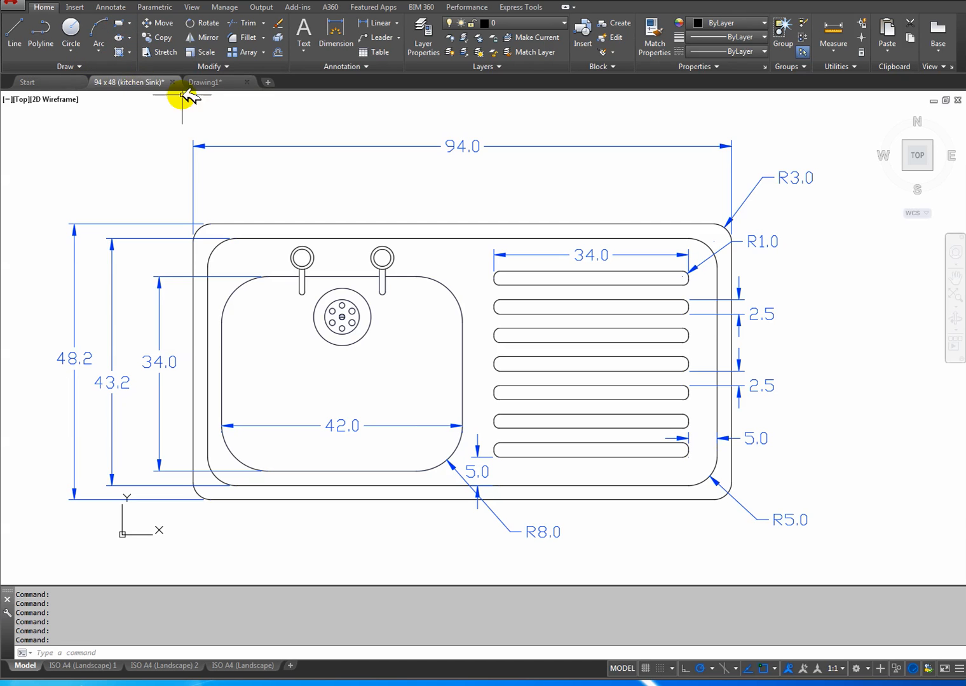
pyautogui.click(209, 82)
pyautogui.click(119, 23)
pyautogui.moveTo(492, 431); pyautogui.dragTo(478, 434, button='middle')
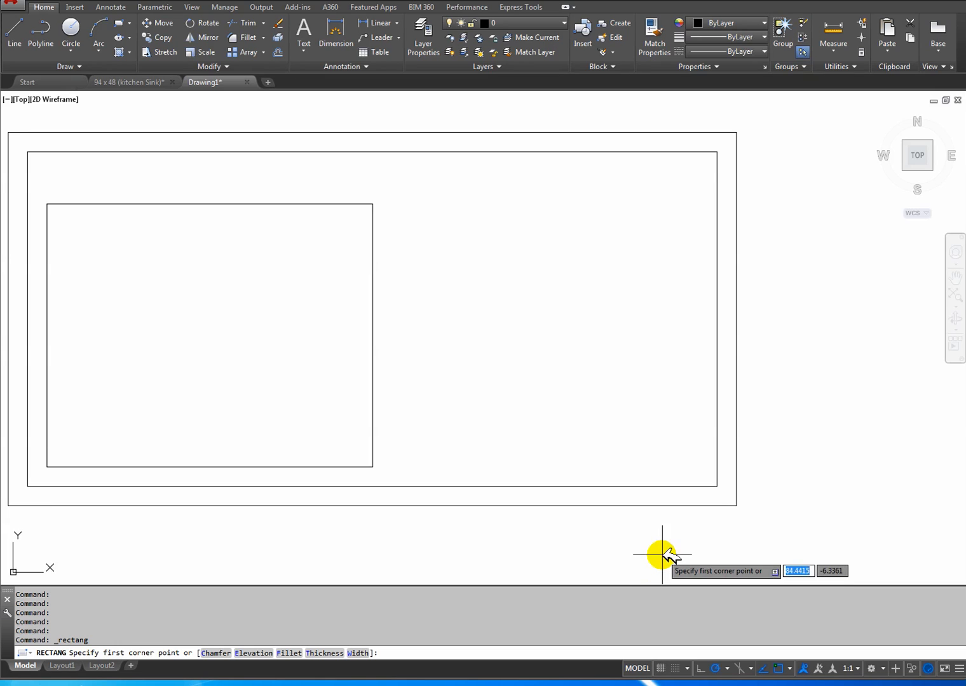
pyautogui.moveTo(534, 450); pyautogui.dragTo(617, 462, button='middle')
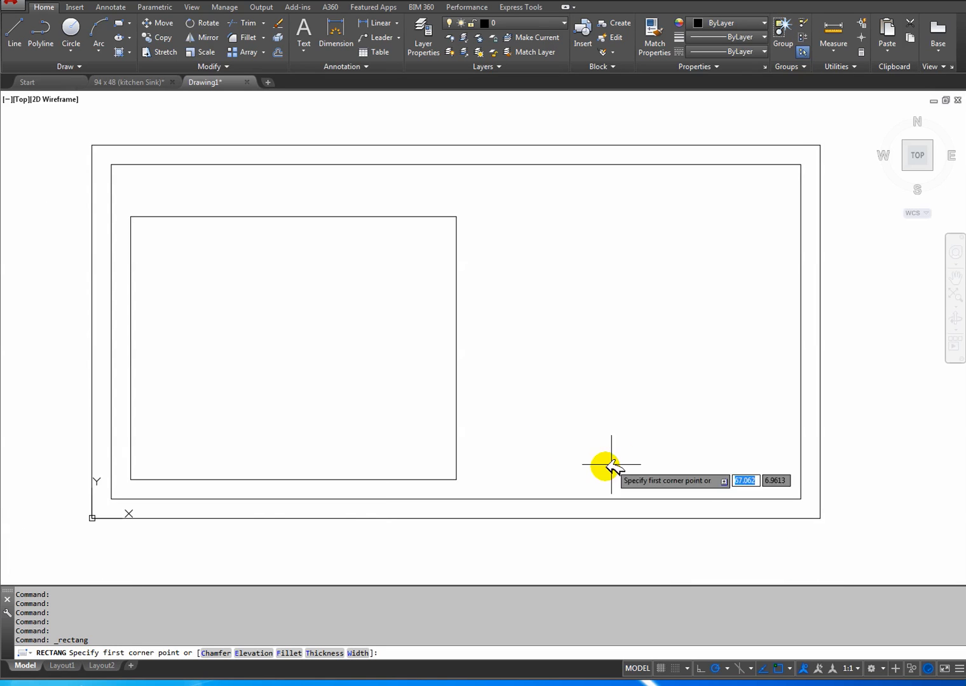
pyautogui.click(173, 491)
pyautogui.press('Escape')
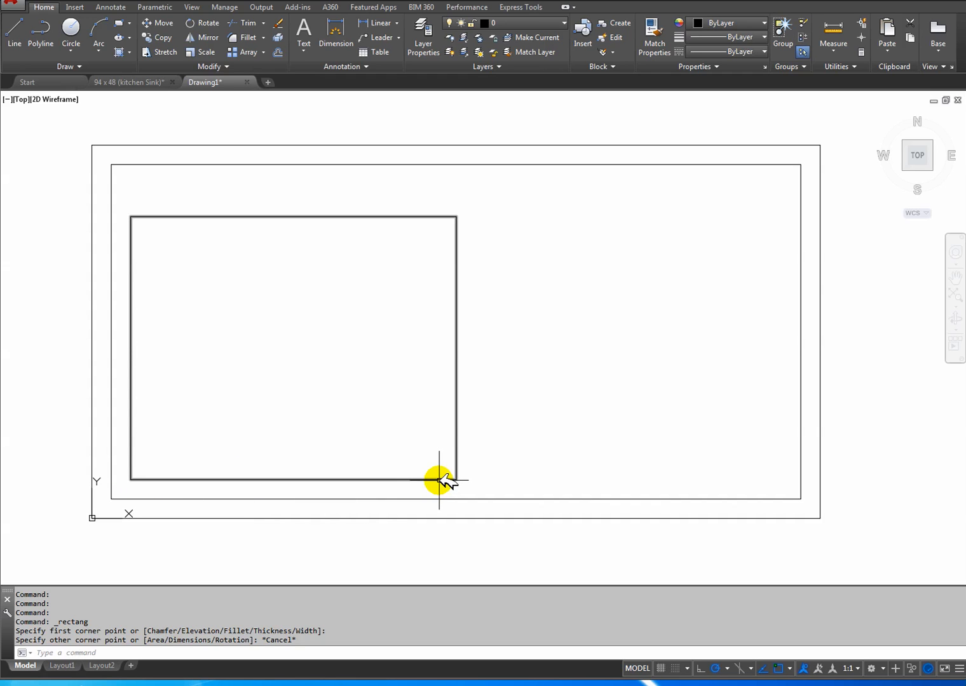
# Try to draw the lowest drainer groove's rectangle, with its first corner offset -5,5 from the inner border's lower-right corner.
pyautogui.click(130, 82)
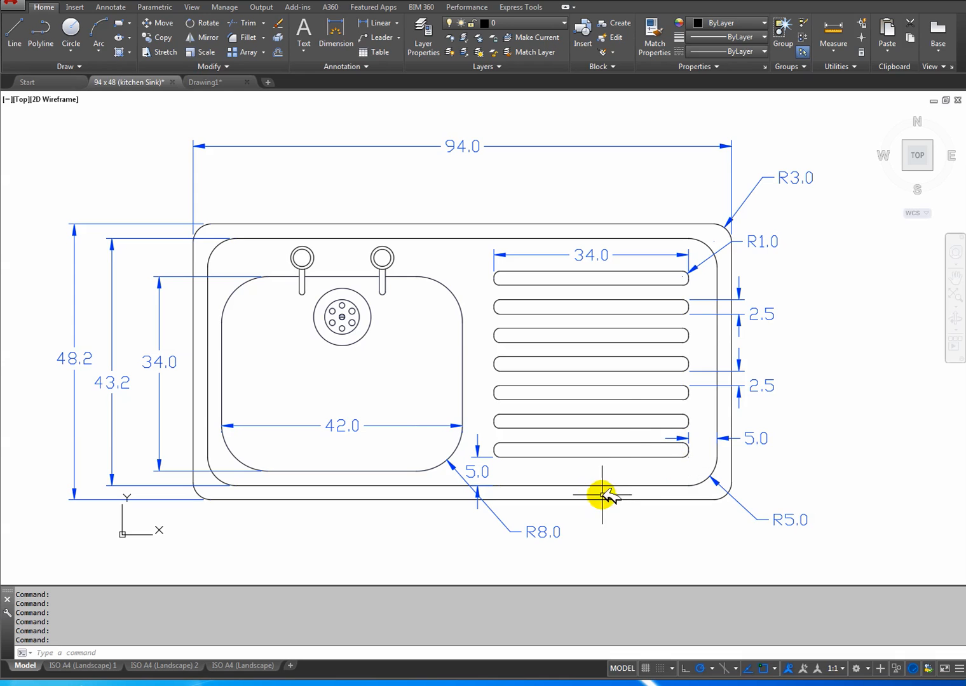
pyautogui.click(216, 81)
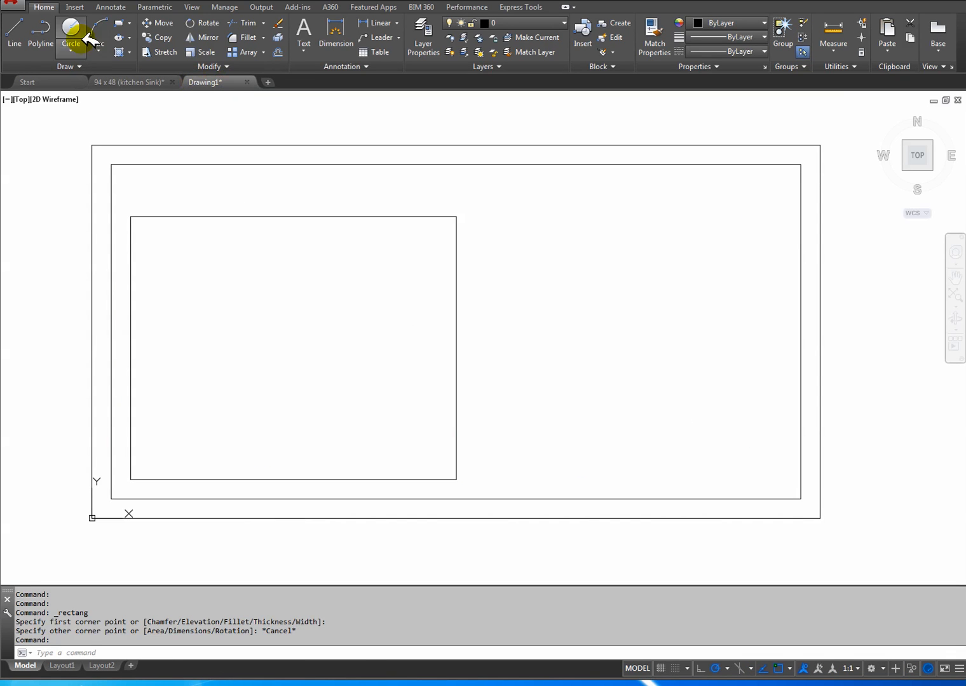
pyautogui.click(127, 23)
pyautogui.moveTo(653, 421); pyautogui.dragTo(567, 404, button='middle')
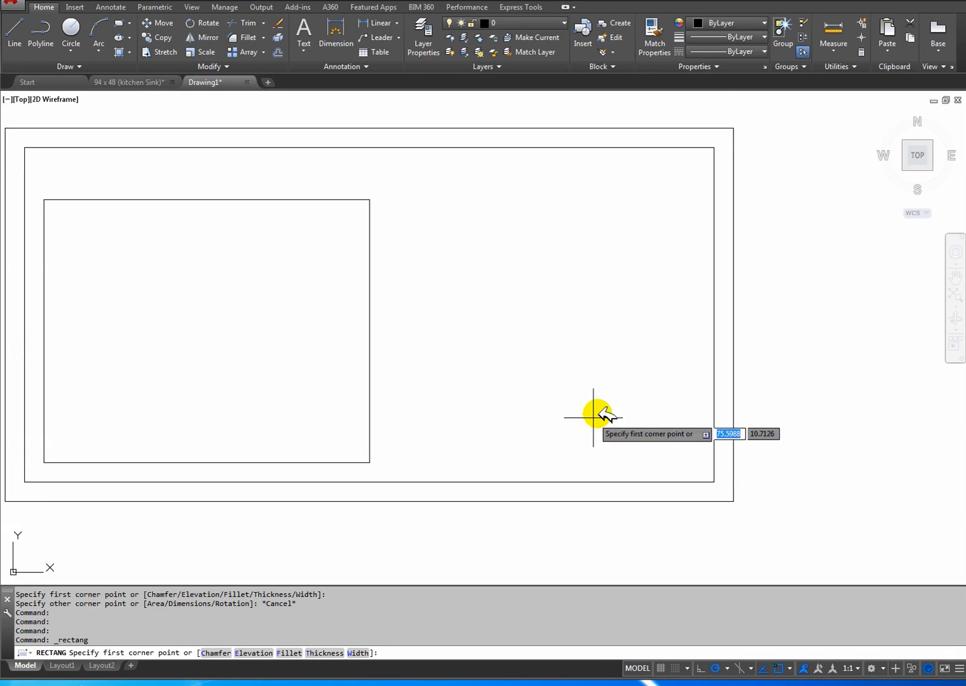
pyautogui.moveTo(714, 483)
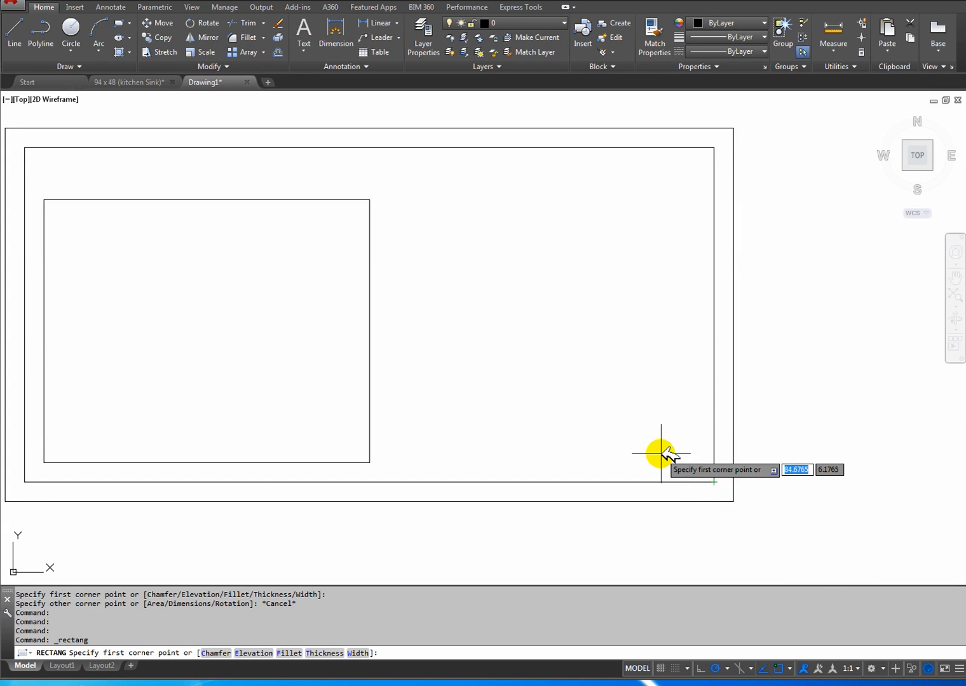
pyautogui.press('F8')
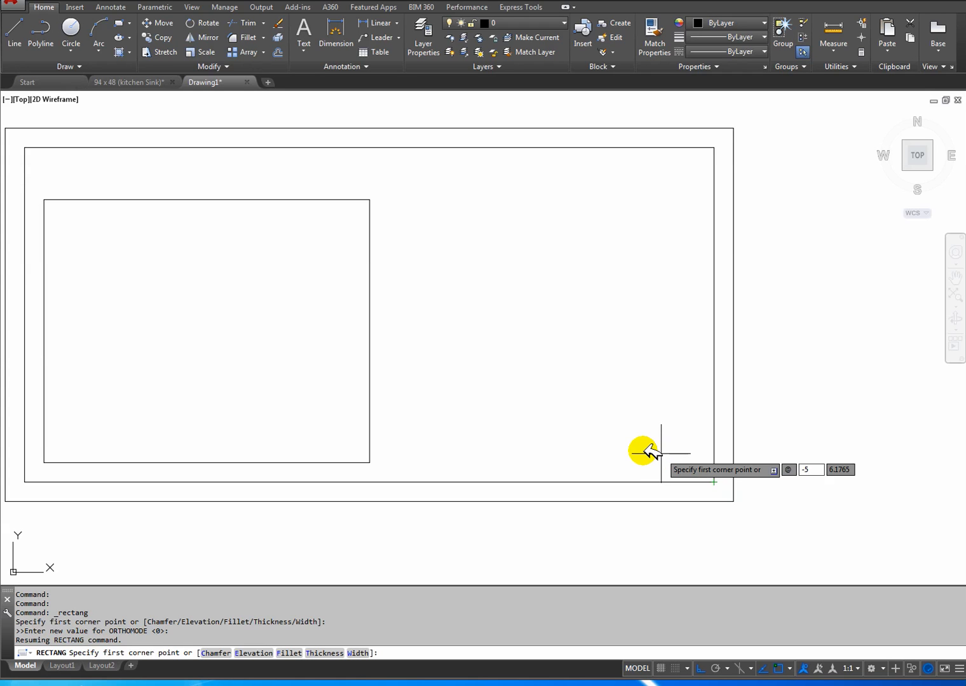
pyautogui.press('Tab')
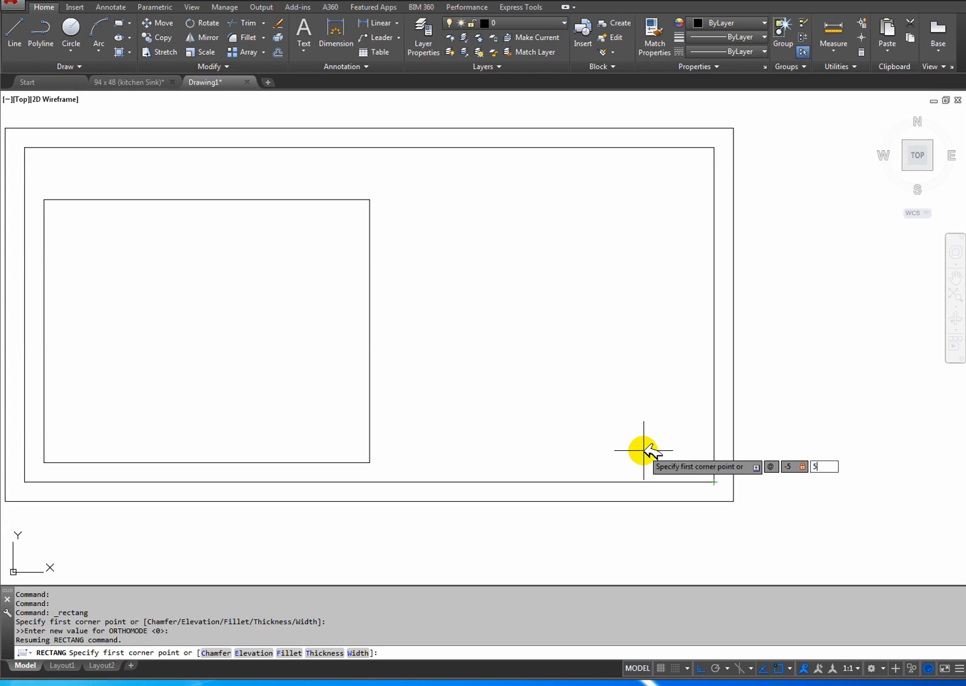
pyautogui.press('Return')
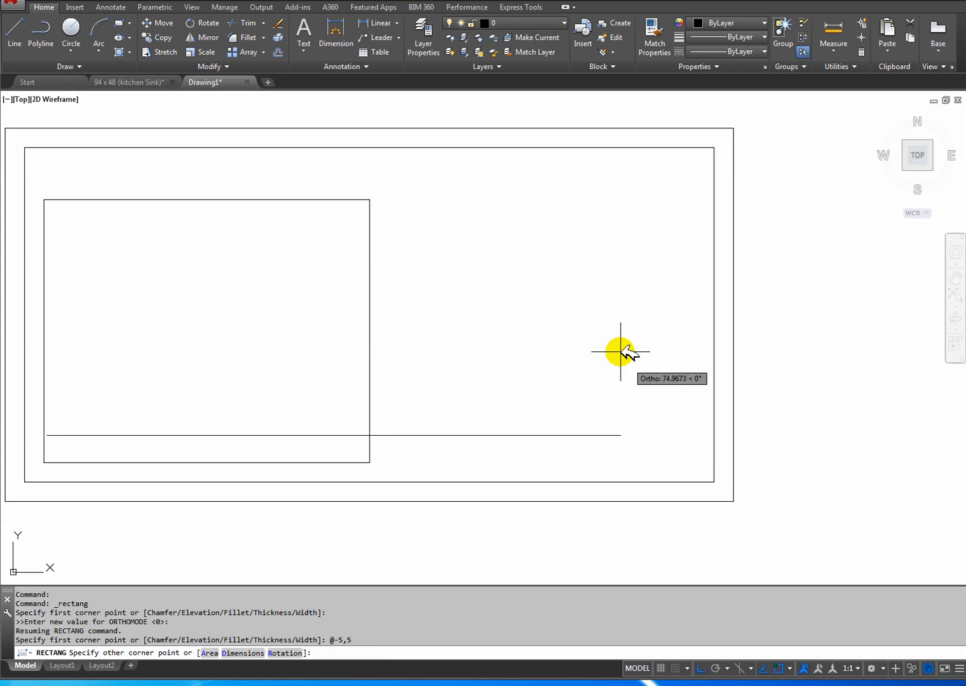
pyautogui.click(716, 667)
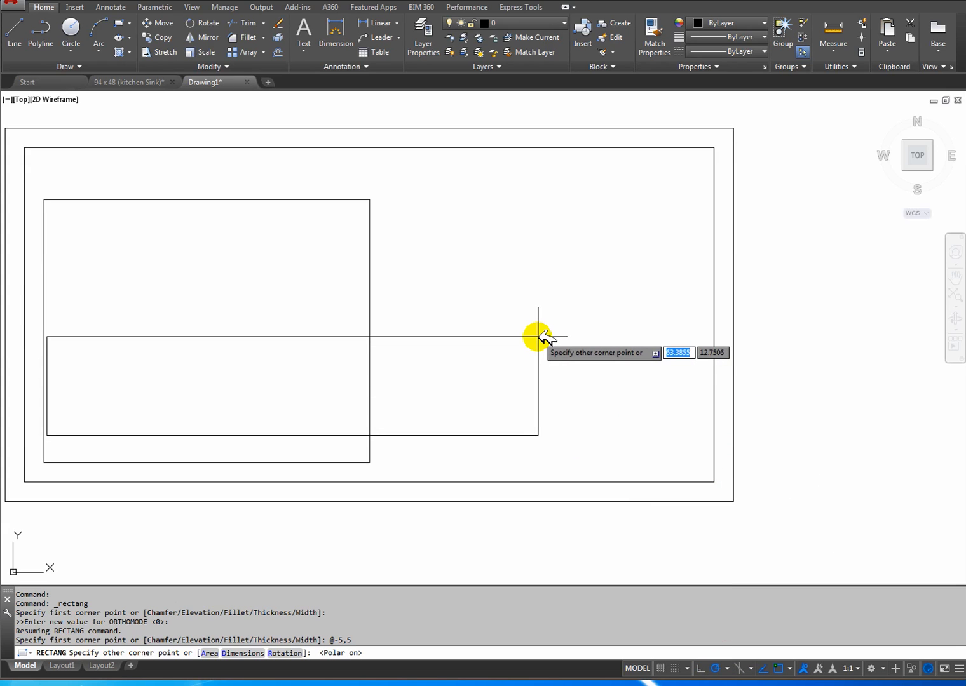
pyautogui.press('Escape')
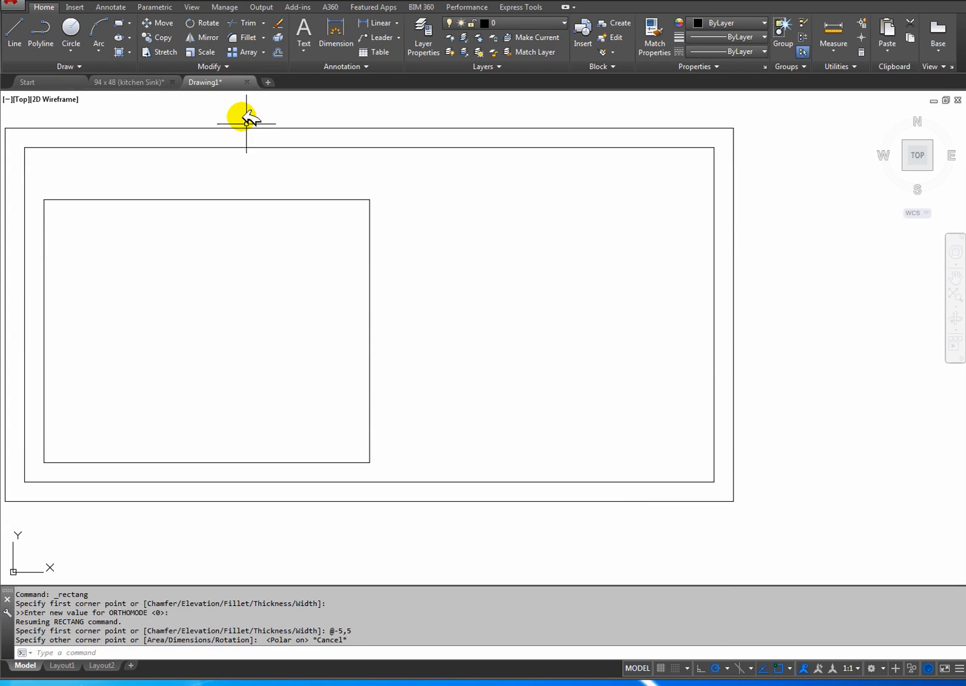
pyautogui.click(119, 24)
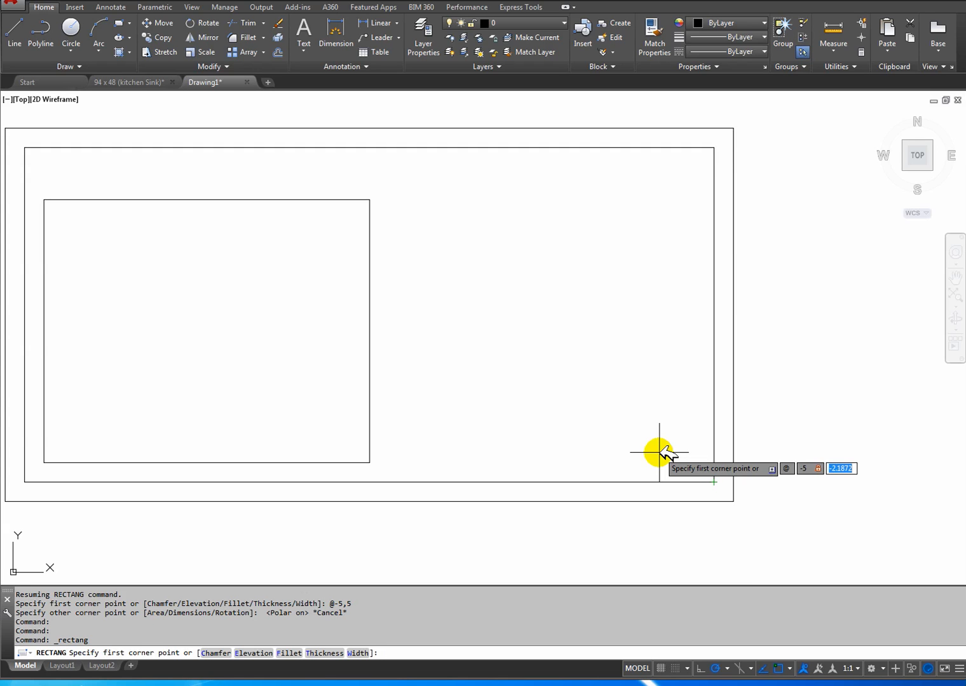
pyautogui.press('Return')
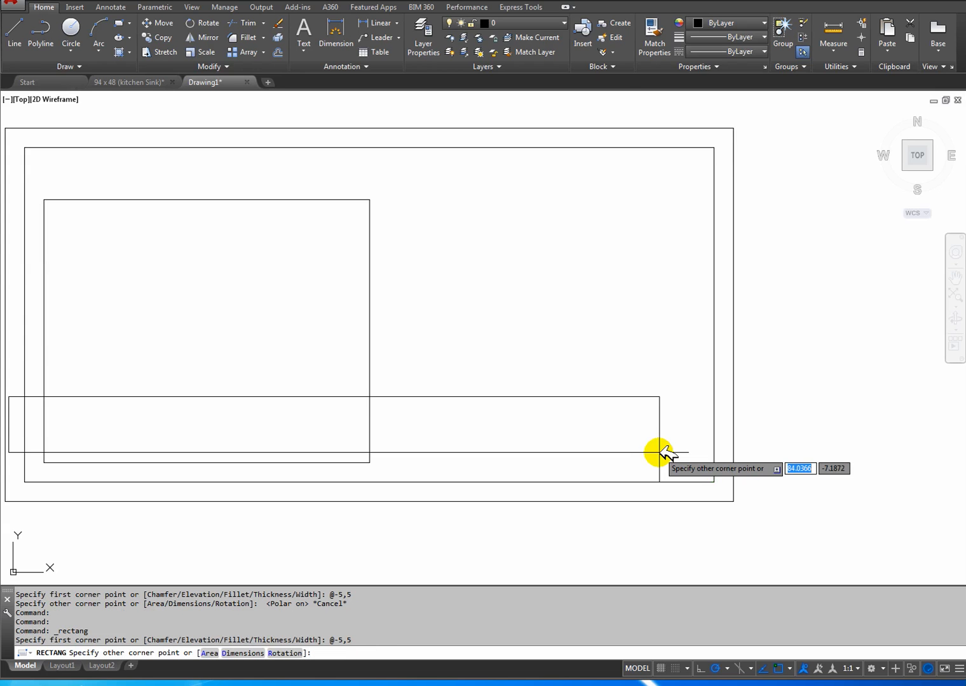
pyautogui.scroll(-4, 353, 340)
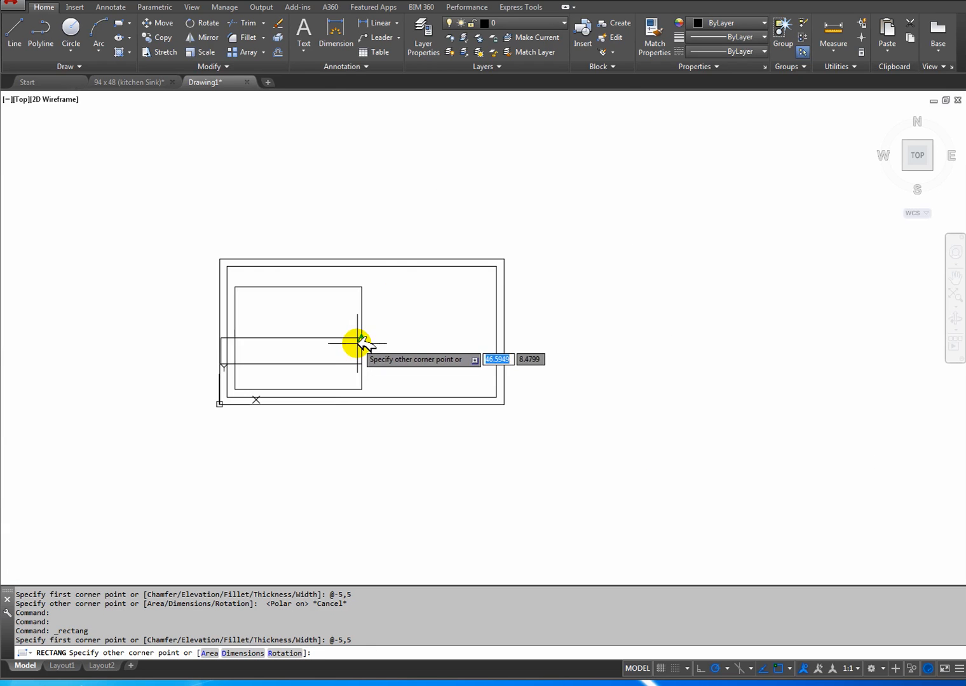
pyautogui.moveTo(290, 338)
pyautogui.mouseDown(button='middle')
pyautogui.moveTo(351, 381)
pyautogui.moveTo(268, 323)
pyautogui.mouseUp(button='middle')
pyautogui.scroll(4, 352, 382)
pyautogui.press('Escape')
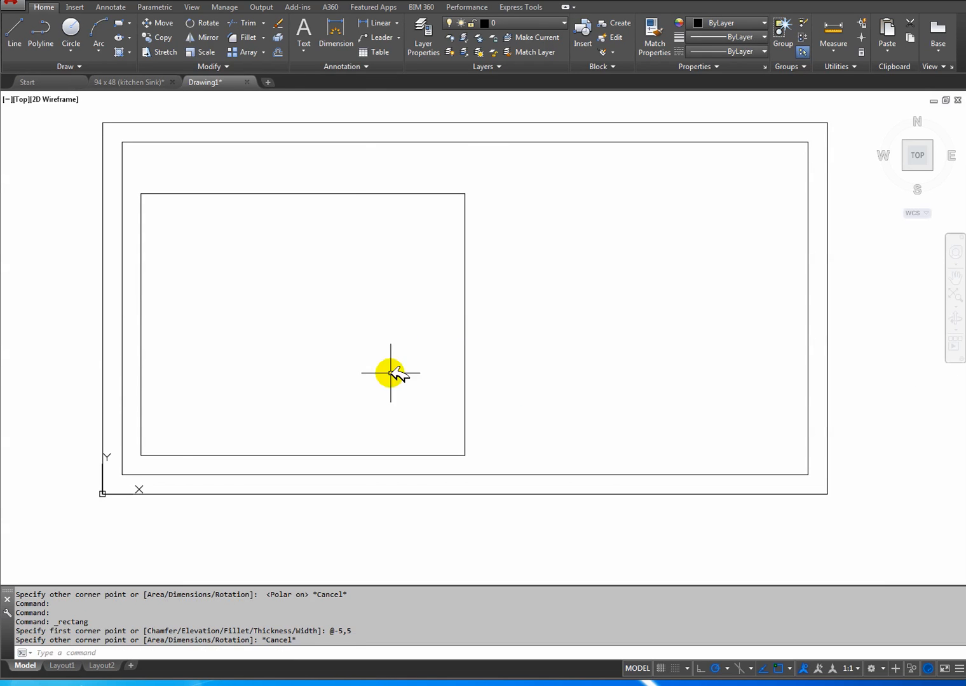
# Draw a drainer groove rectangle 34 wide and 2.5 high, extending inward and upward from the inner border's lower-right corner.
pyautogui.moveTo(767, 477); pyautogui.dragTo(736, 522, button='middle')
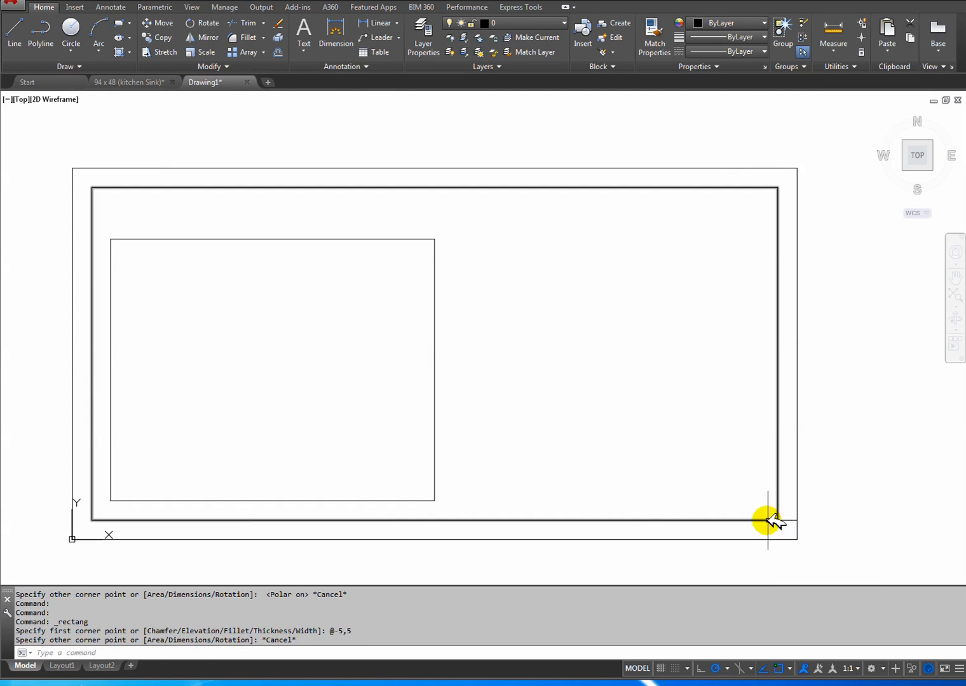
pyautogui.click(118, 24)
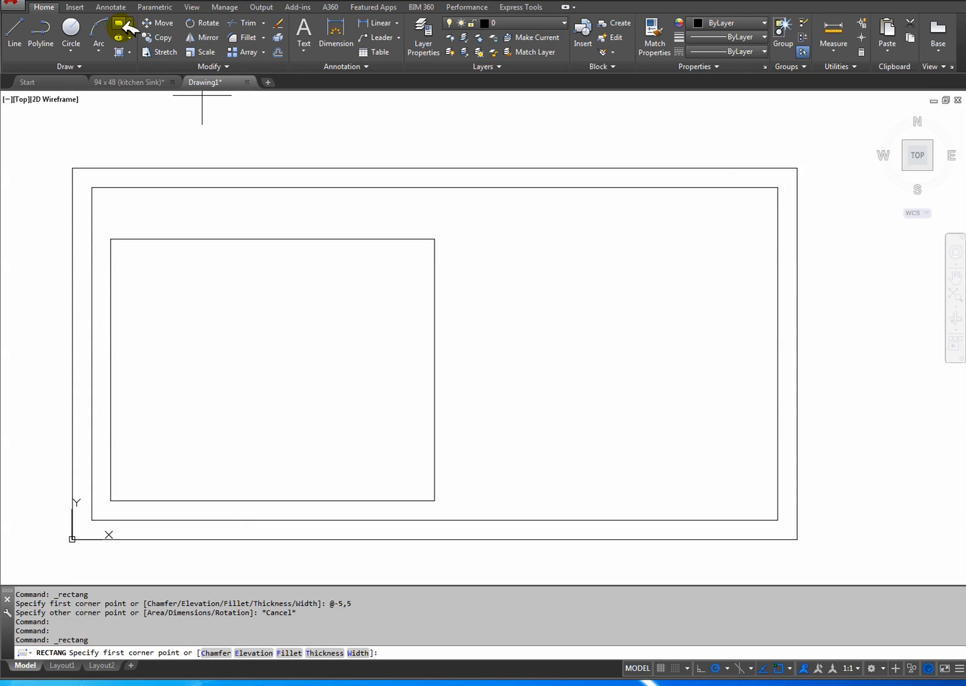
pyautogui.click(778, 521)
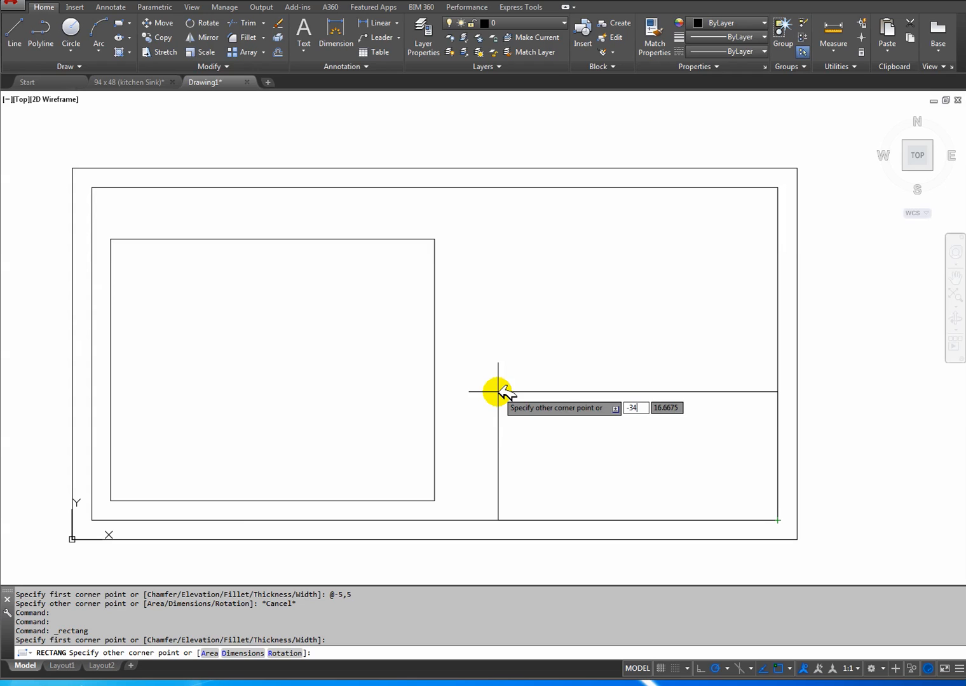
pyautogui.write('-34')
pyautogui.press('Tab')
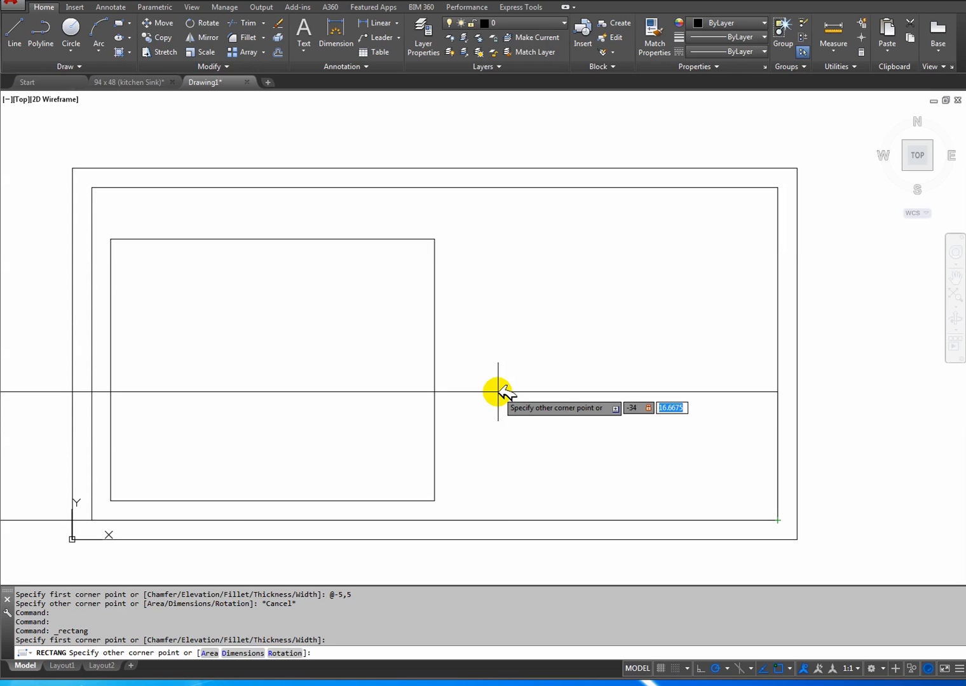
pyautogui.press('Return')
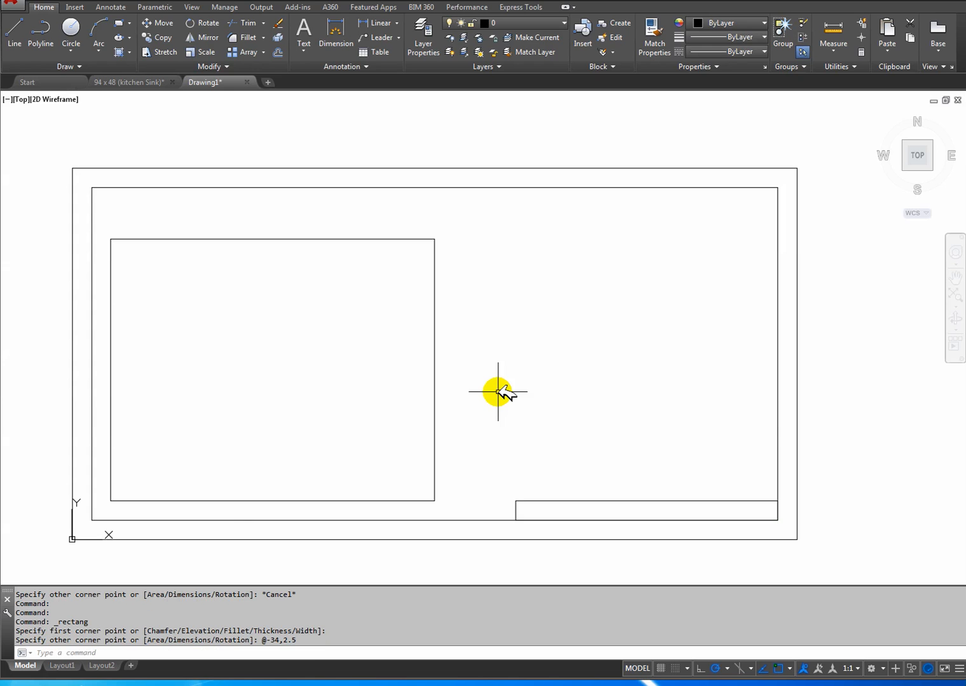
# Move the groove rectangle by -5,5 from the inner border's lower-right corner.
pyautogui.scroll(2, 694, 513)
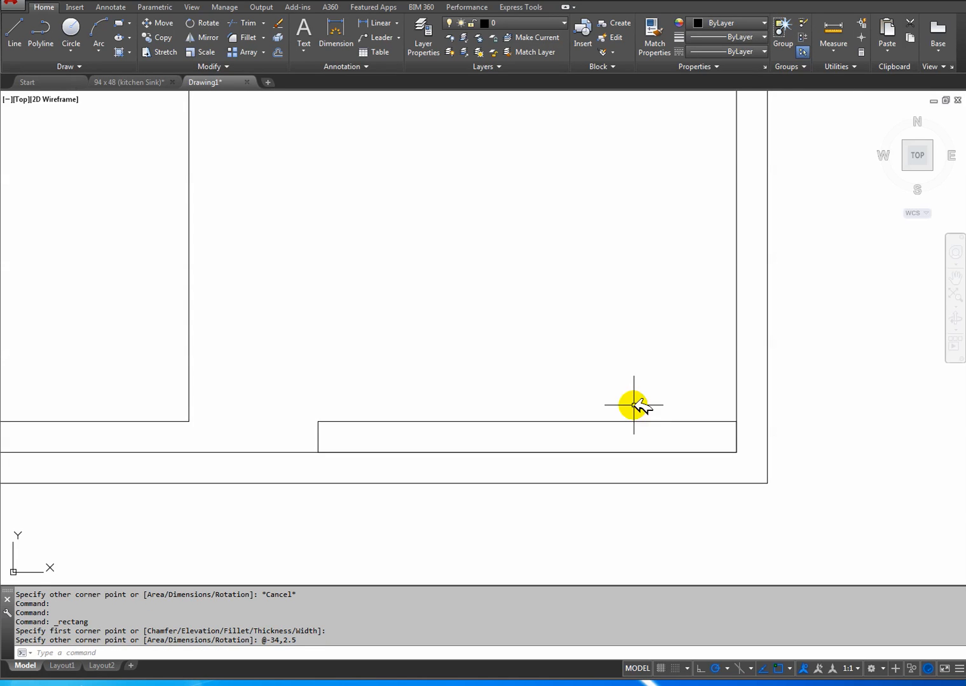
pyautogui.click(160, 24)
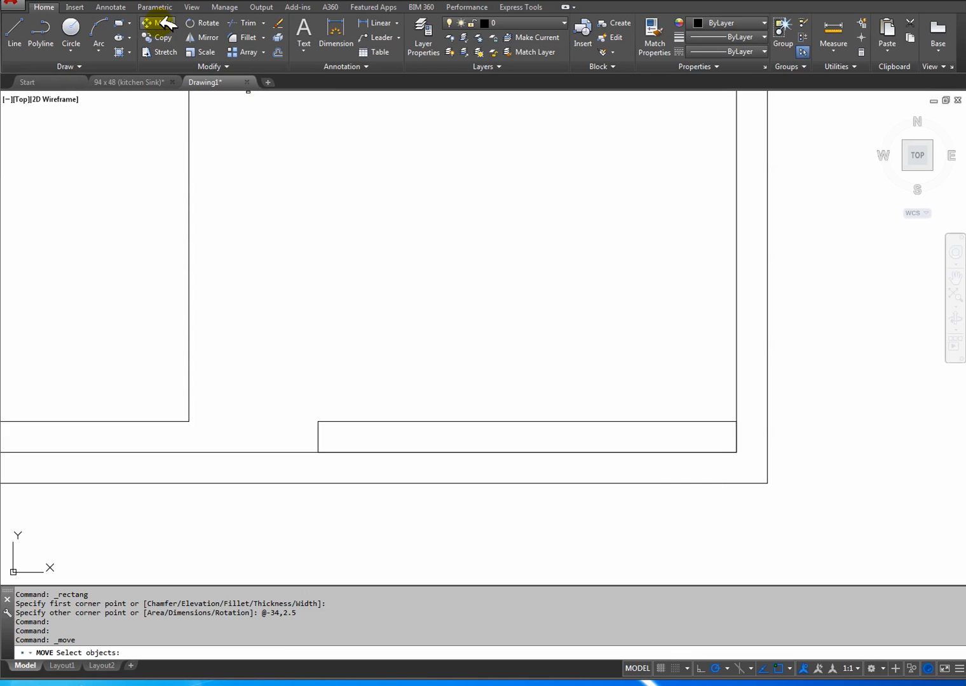
pyautogui.click(492, 421)
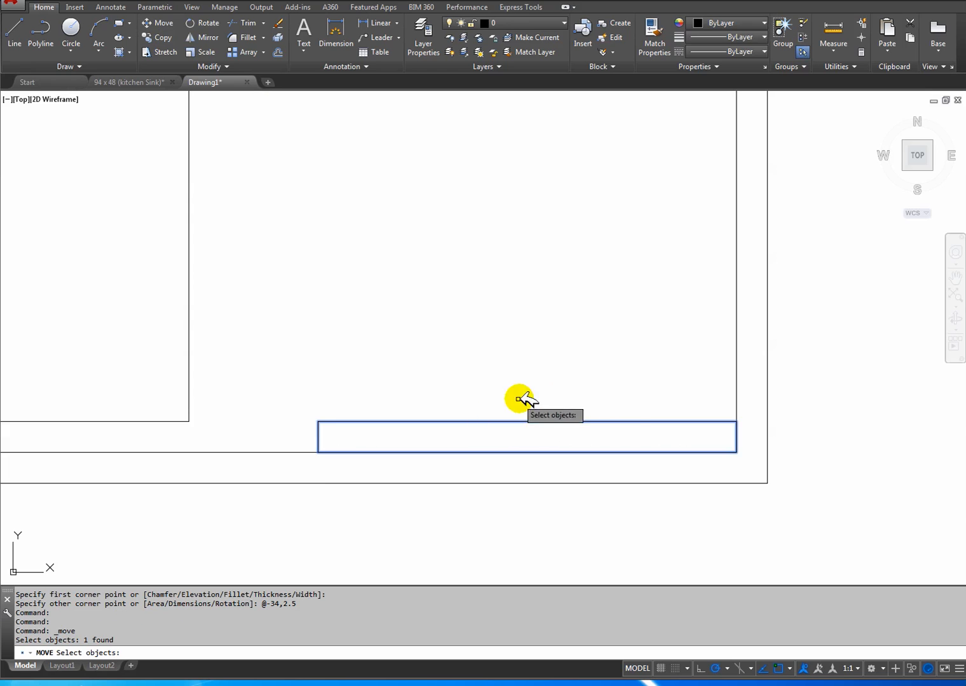
pyautogui.press('Return')
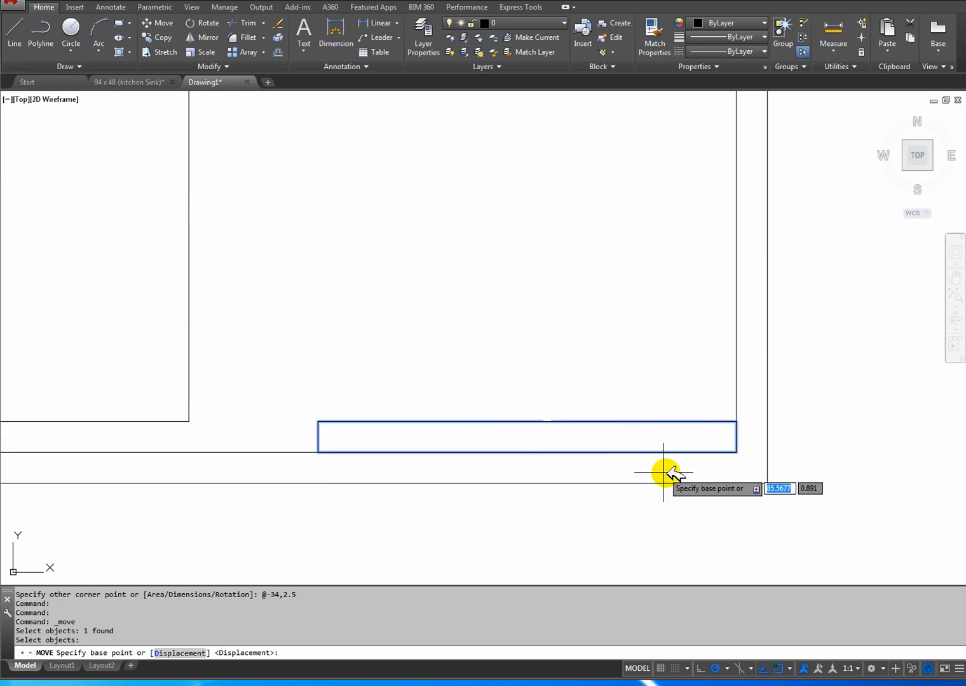
pyautogui.click(736, 453)
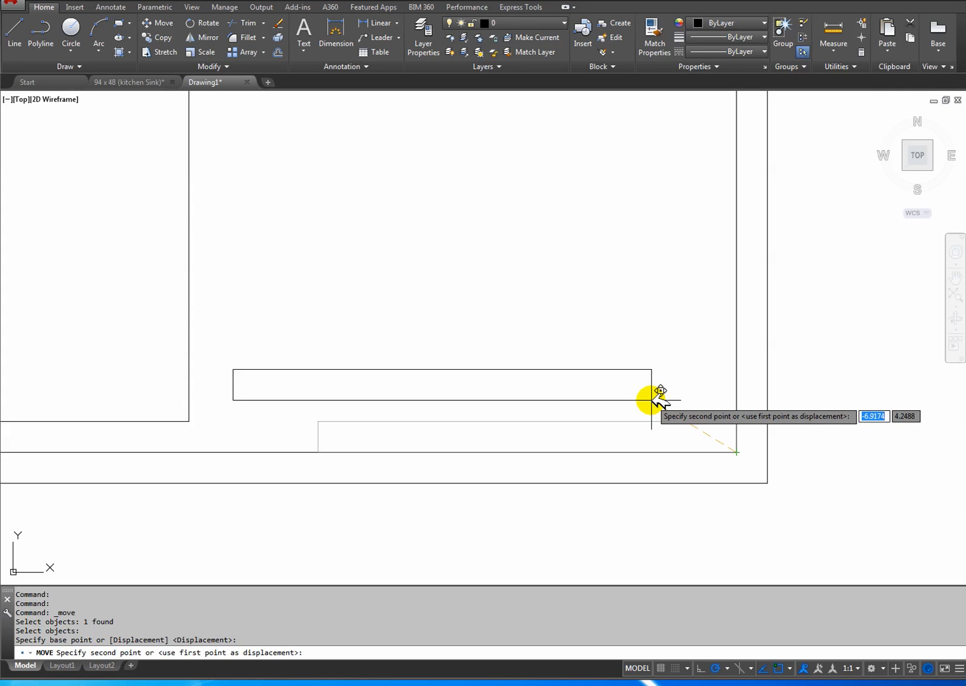
pyautogui.press('F8')
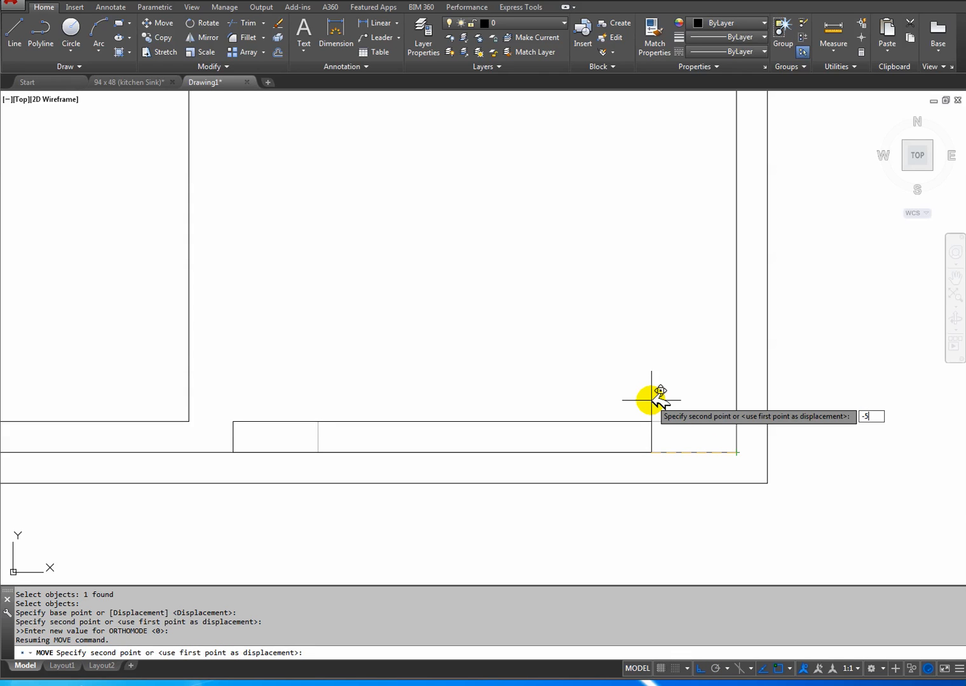
pyautogui.press('Tab')
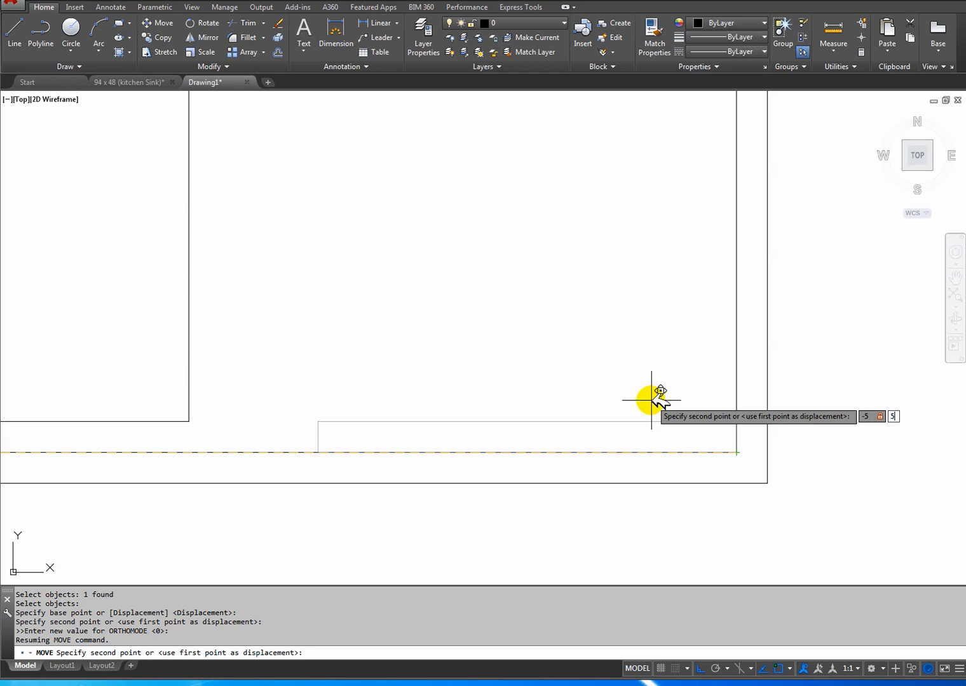
pyautogui.press('Return')
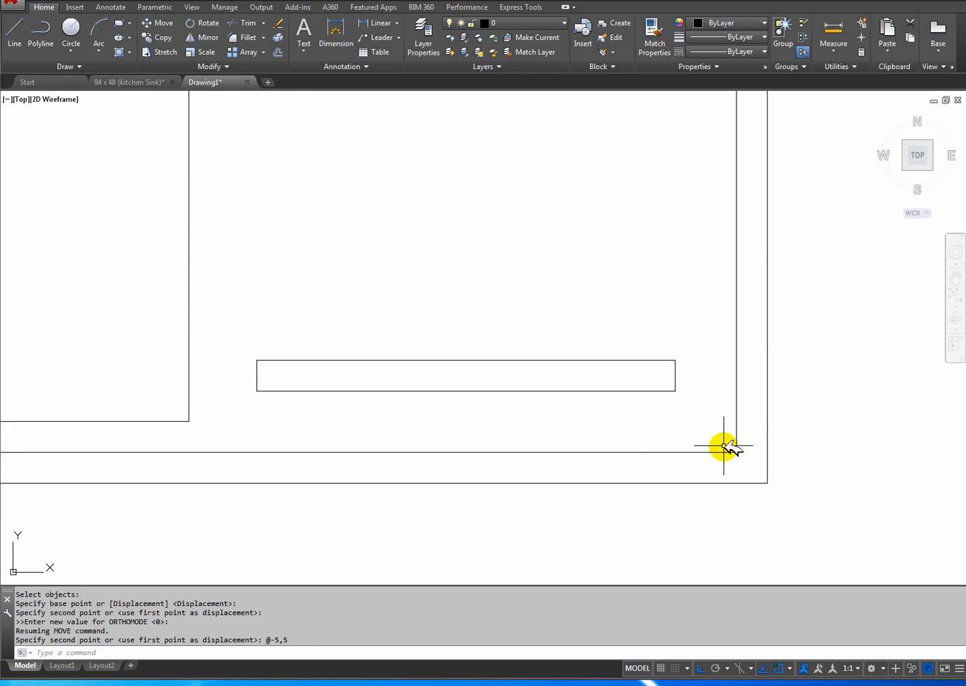
# Check the groove's vertical distance from the inner border's lower edge with a temporary linear dimension.
pyautogui.click(374, 26)
pyautogui.click(676, 392)
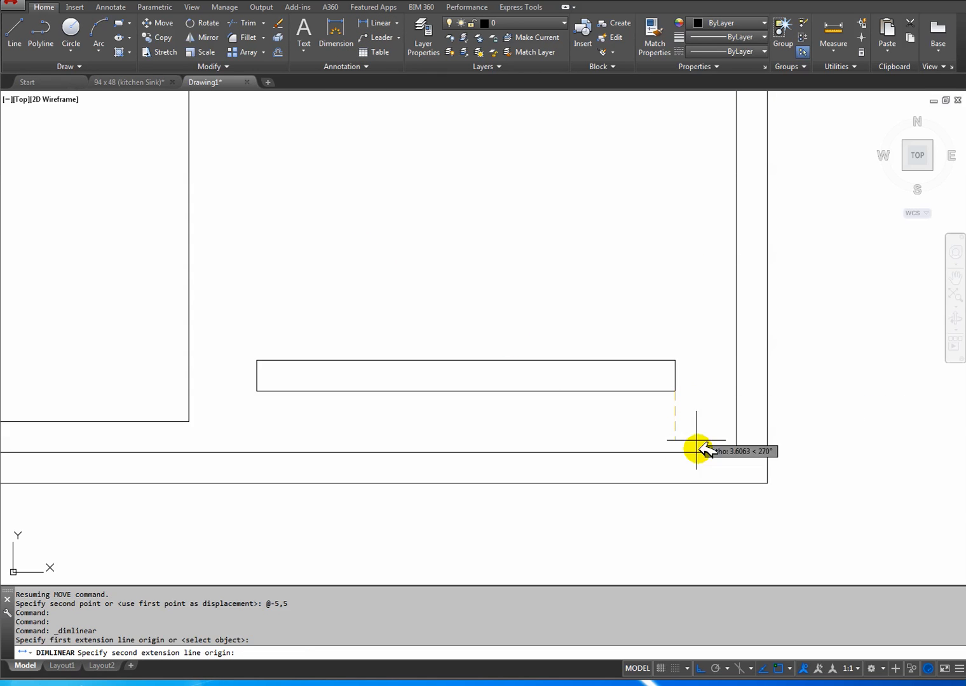
pyautogui.click(736, 452)
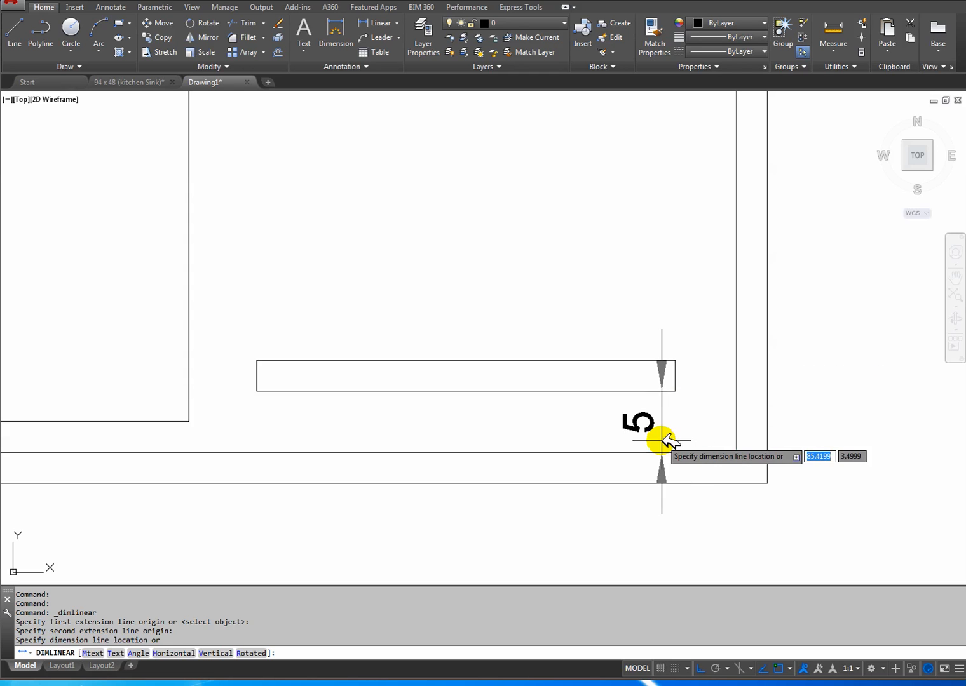
pyautogui.press('Escape')
pyautogui.moveTo(549, 388); pyautogui.dragTo(664, 436, button='middle')
pyautogui.scroll(-3, 654, 441)
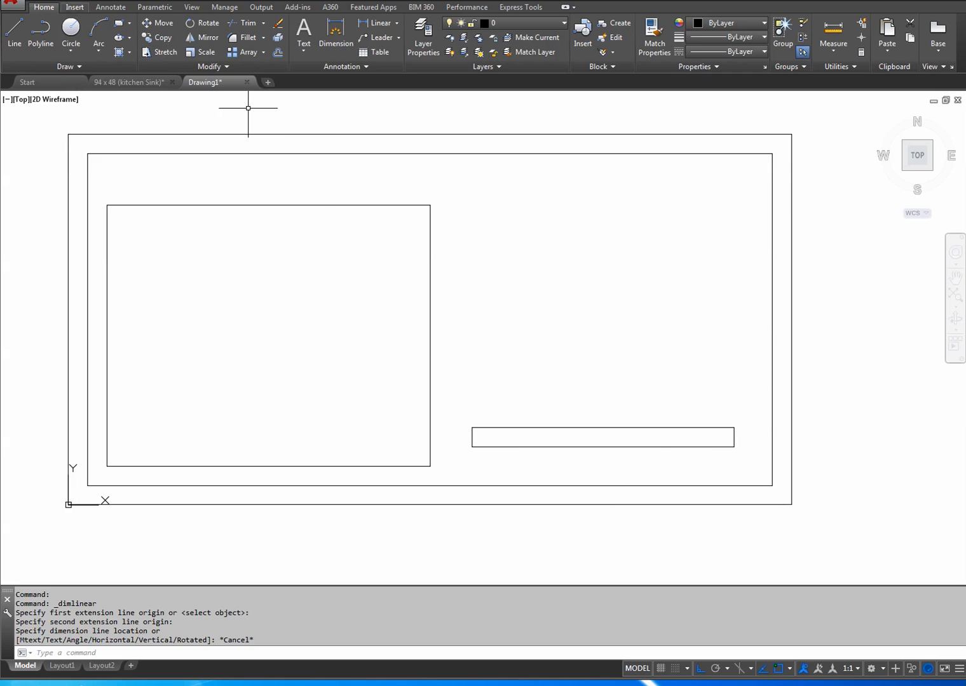
# Consult the reference drawing's groove details and fillet all corners of the groove rectangle as a polyline with radius 1.
pyautogui.click(149, 81)
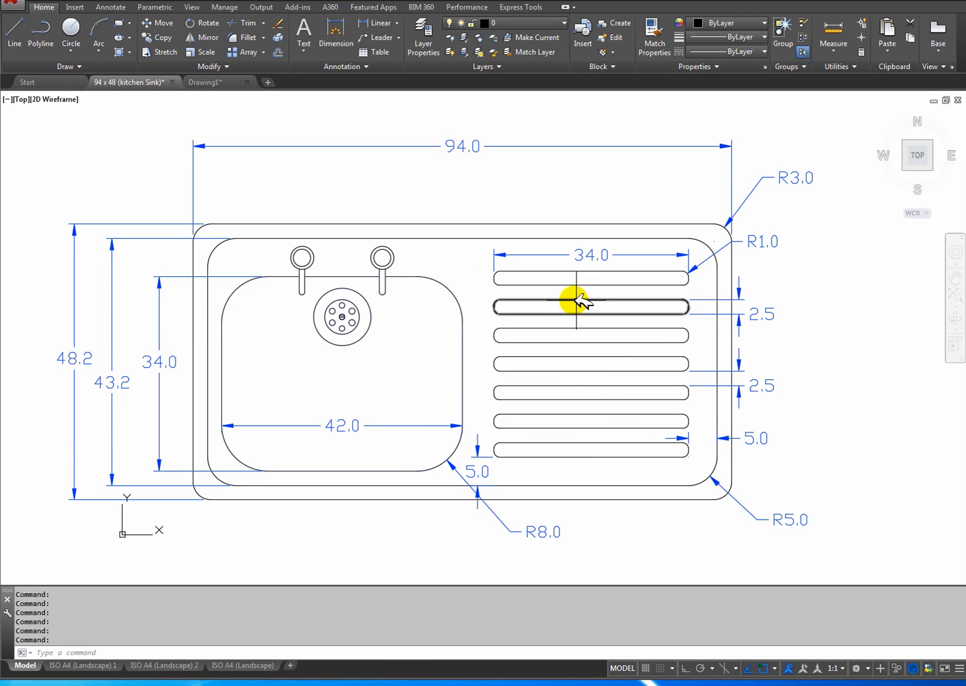
pyautogui.click(215, 82)
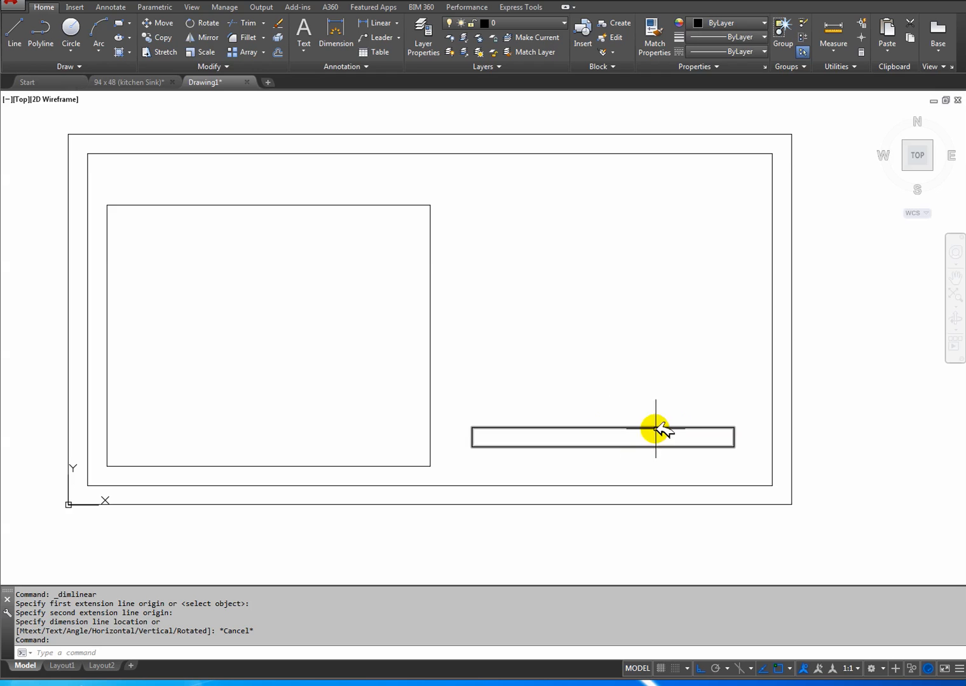
pyautogui.click(138, 82)
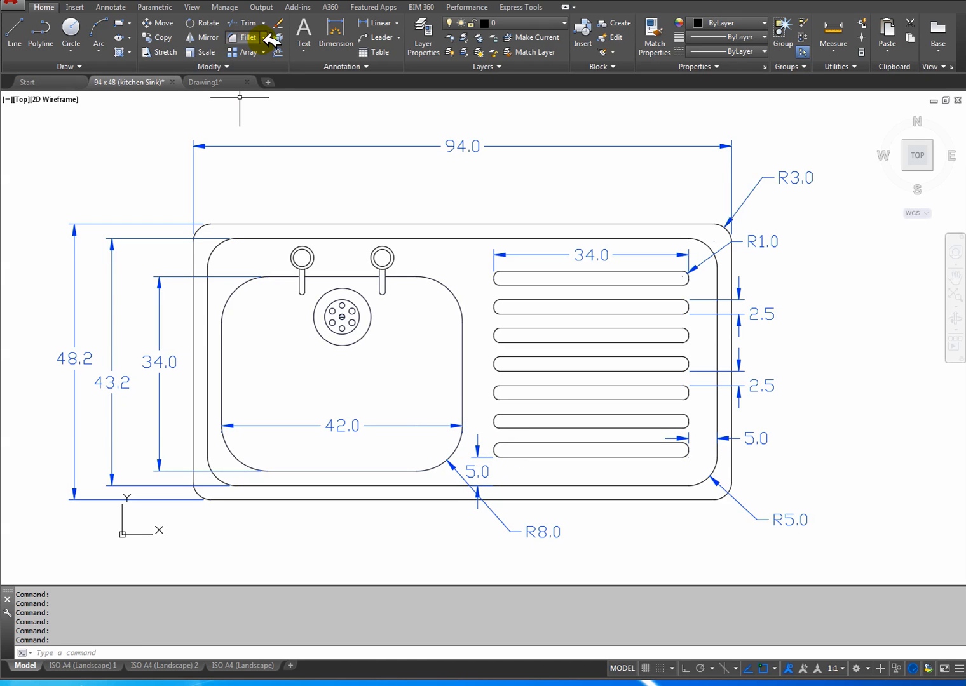
pyautogui.click(191, 82)
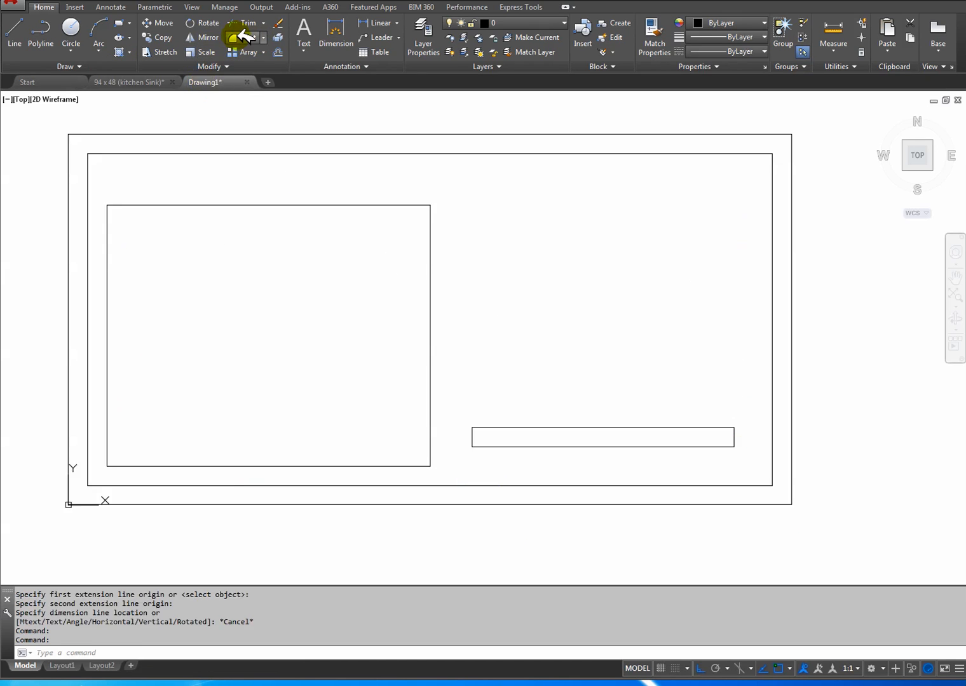
pyautogui.click(241, 38)
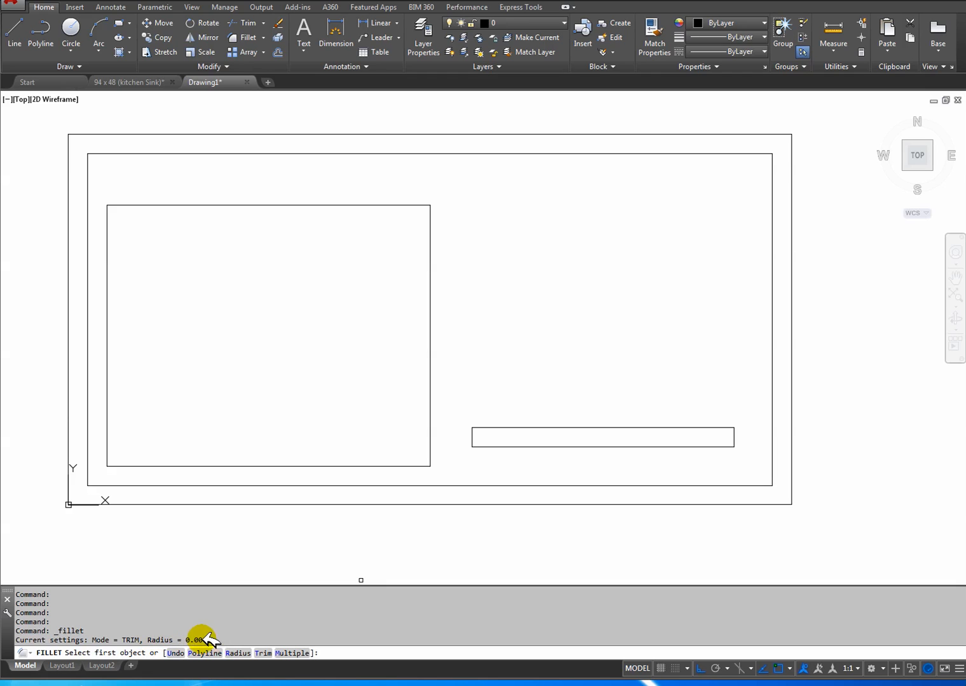
pyautogui.press('Return')
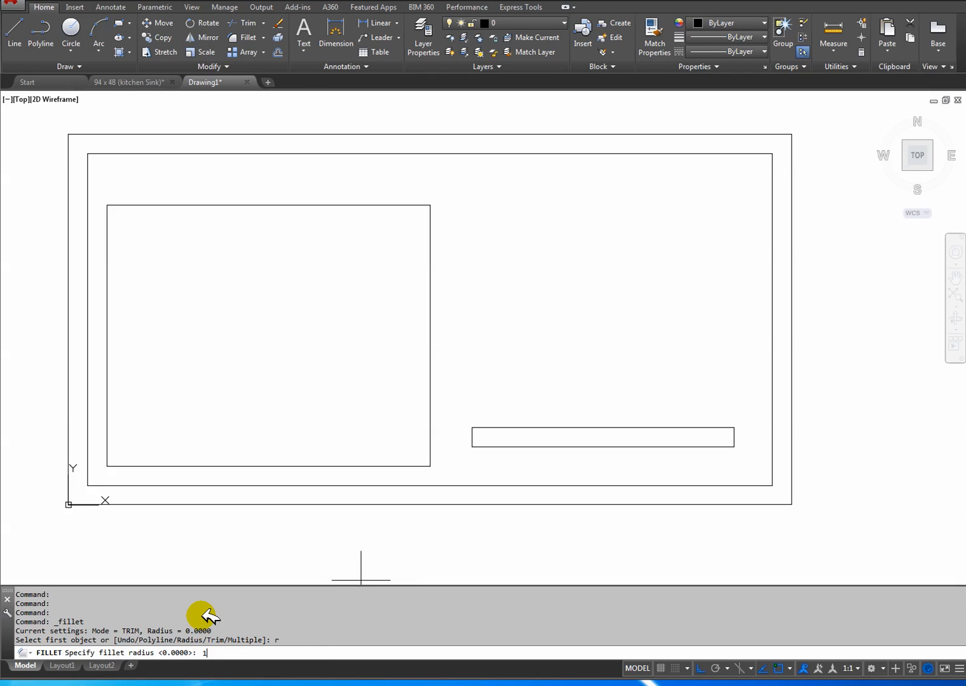
pyautogui.press('Return')
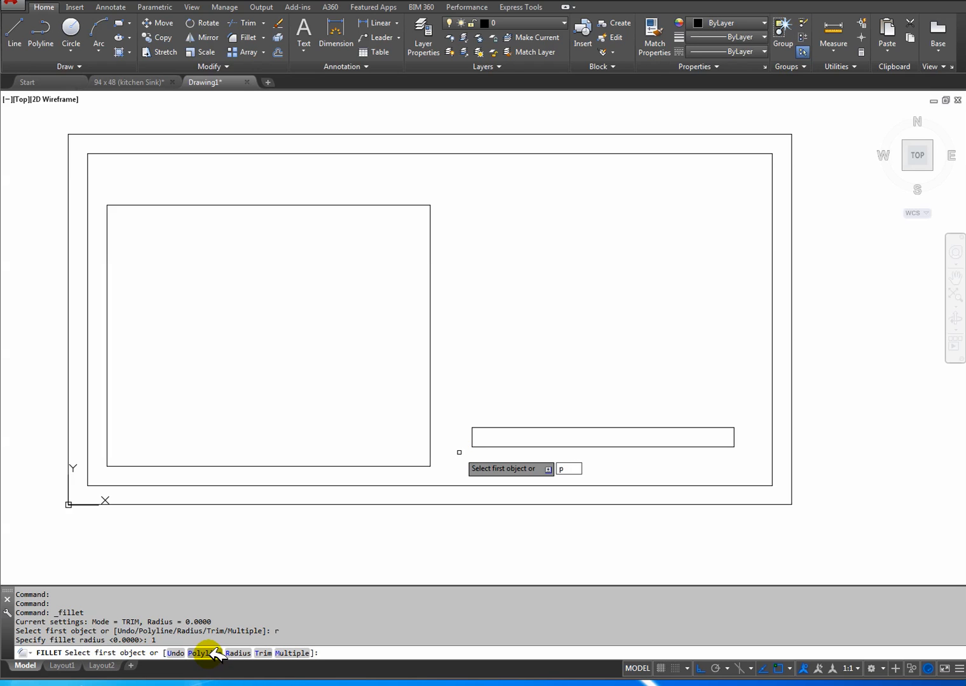
pyautogui.press('Return')
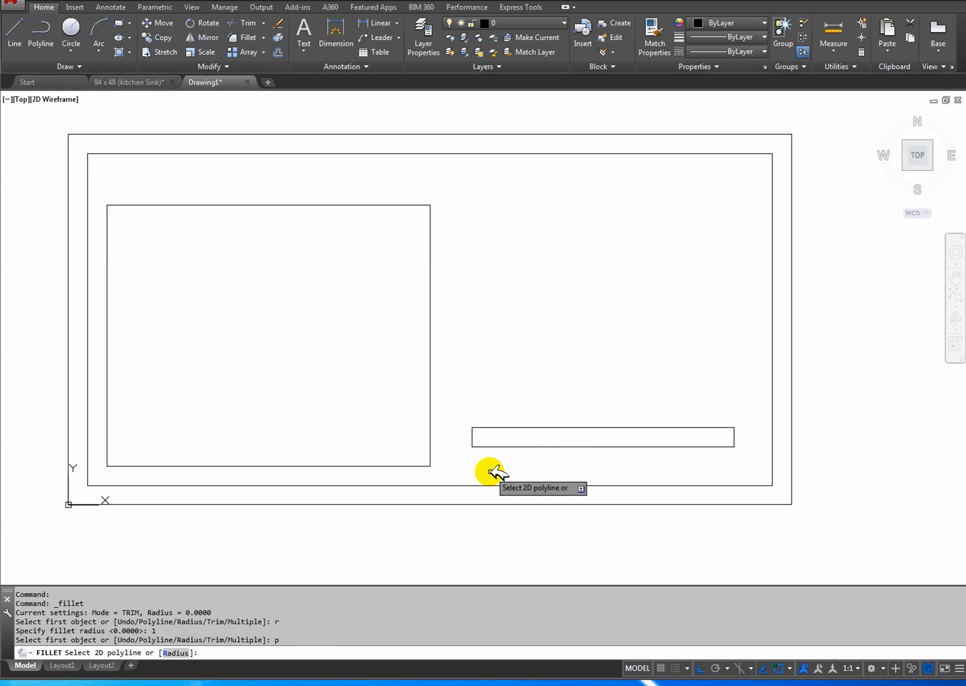
pyautogui.click(498, 440)
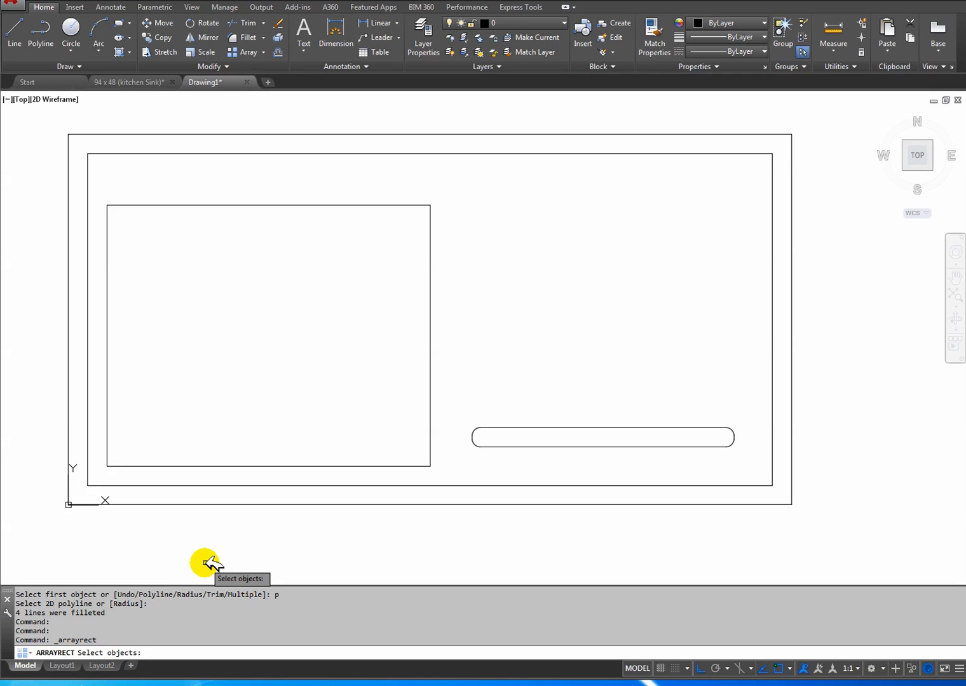
# Create an associative rectangular array of the rounded groove with the default counts, and consult the reference drawing's groove layout.
pyautogui.click(507, 445)
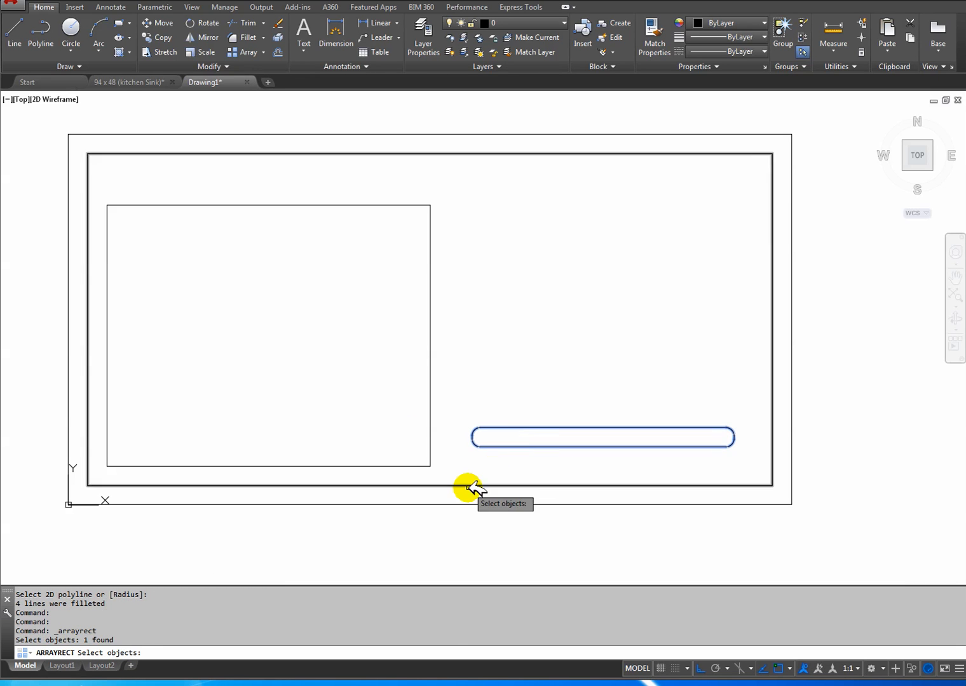
pyautogui.press('Return')
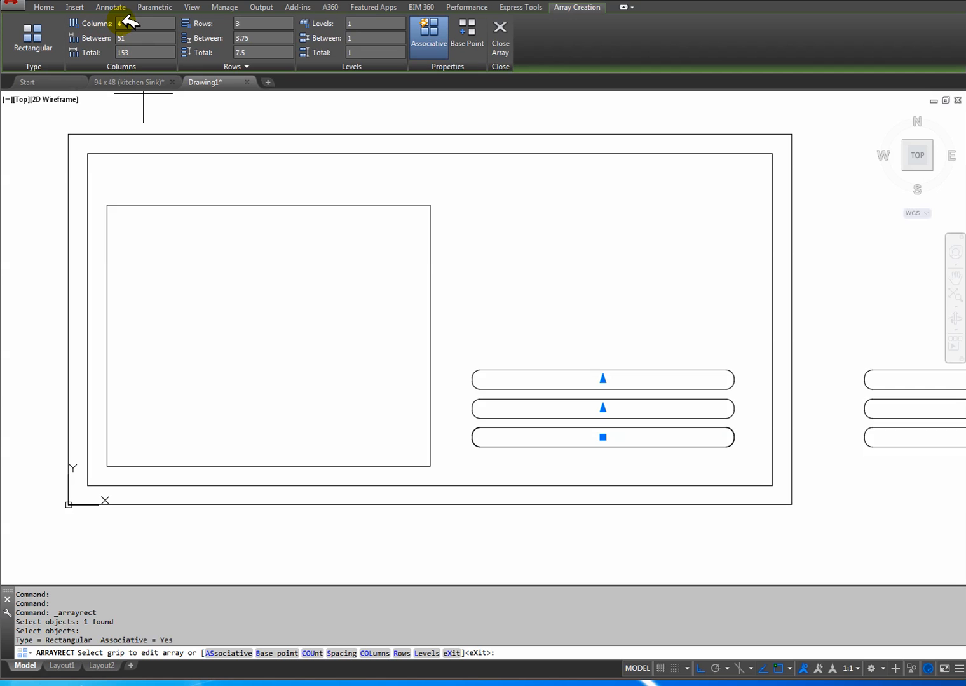
pyautogui.click(157, 82)
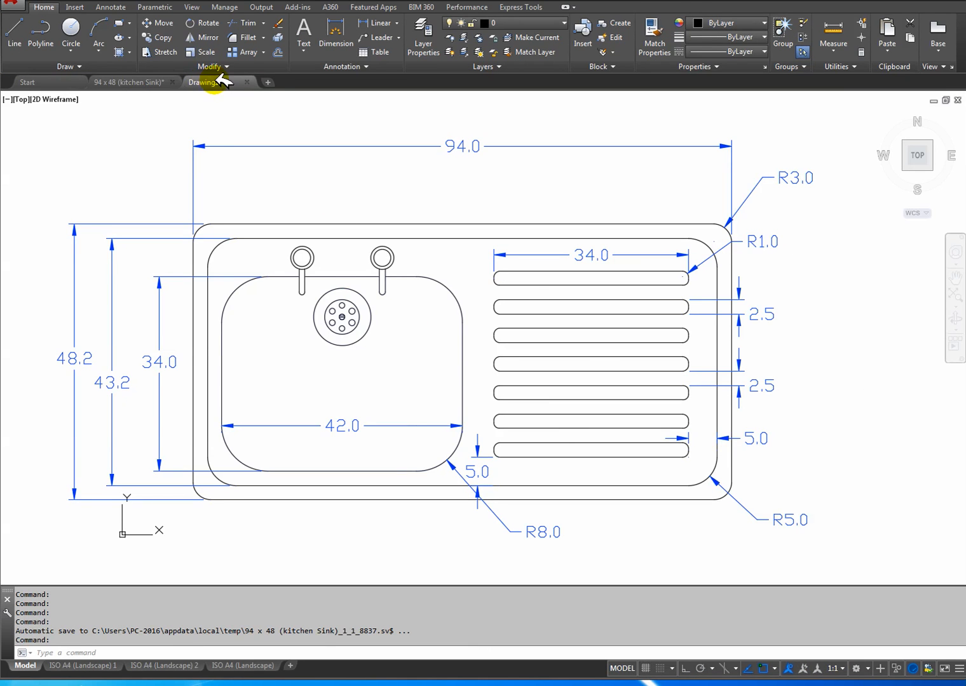
pyautogui.click(216, 81)
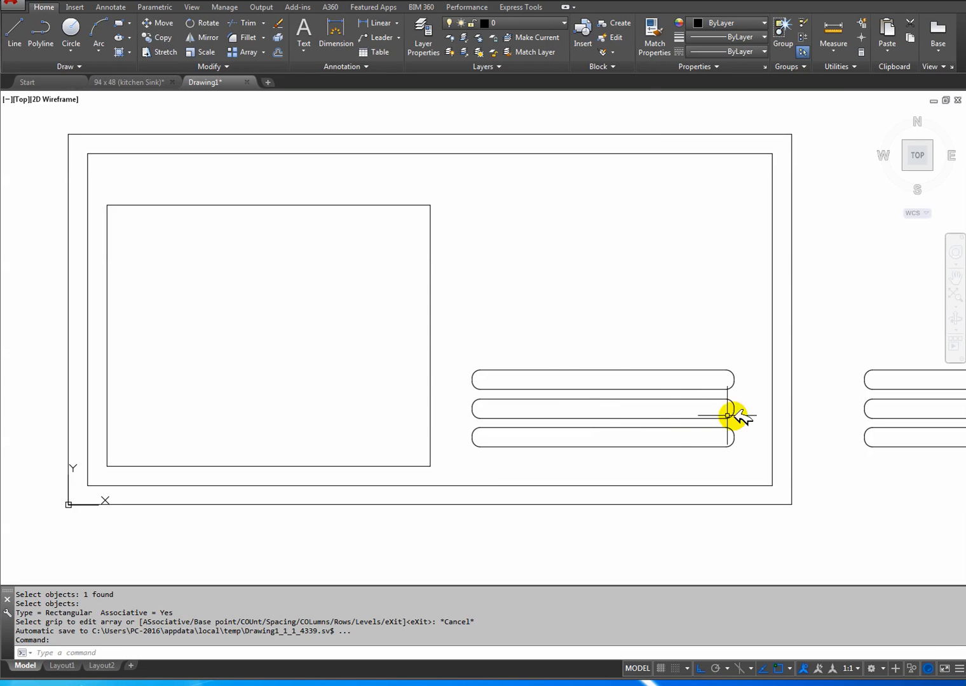
# Set the groove array to 1 column and 7 rows.
pyautogui.click(599, 371)
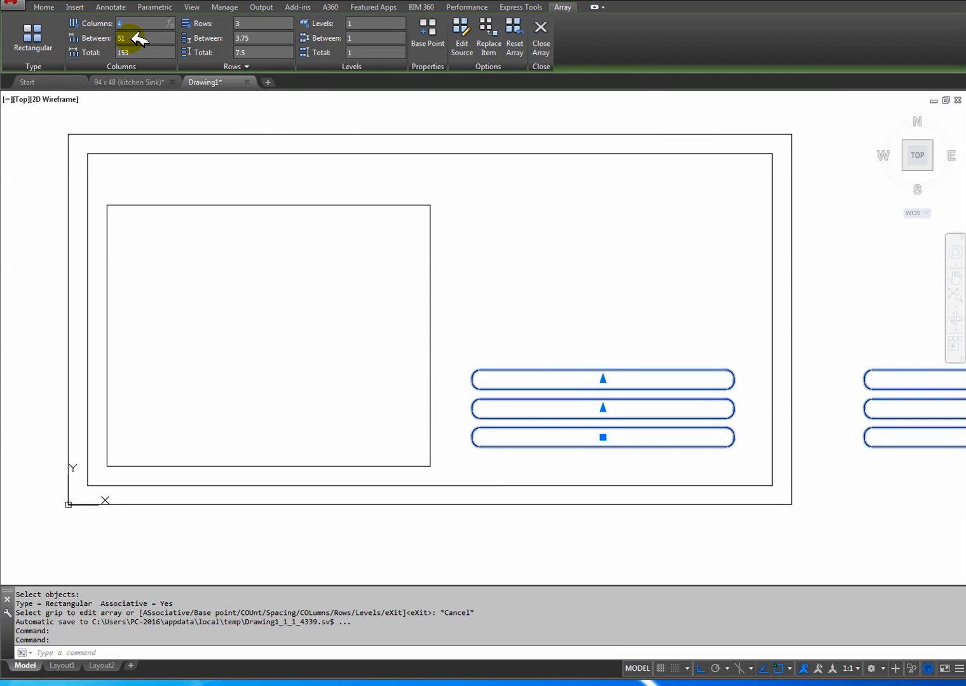
pyautogui.press('Return')
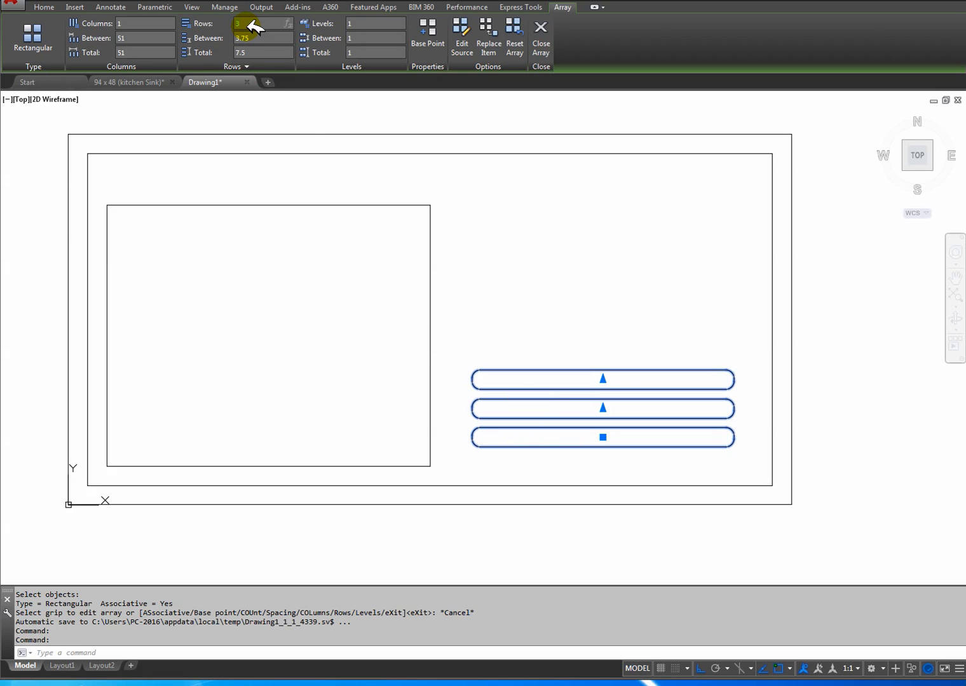
pyautogui.press('Return')
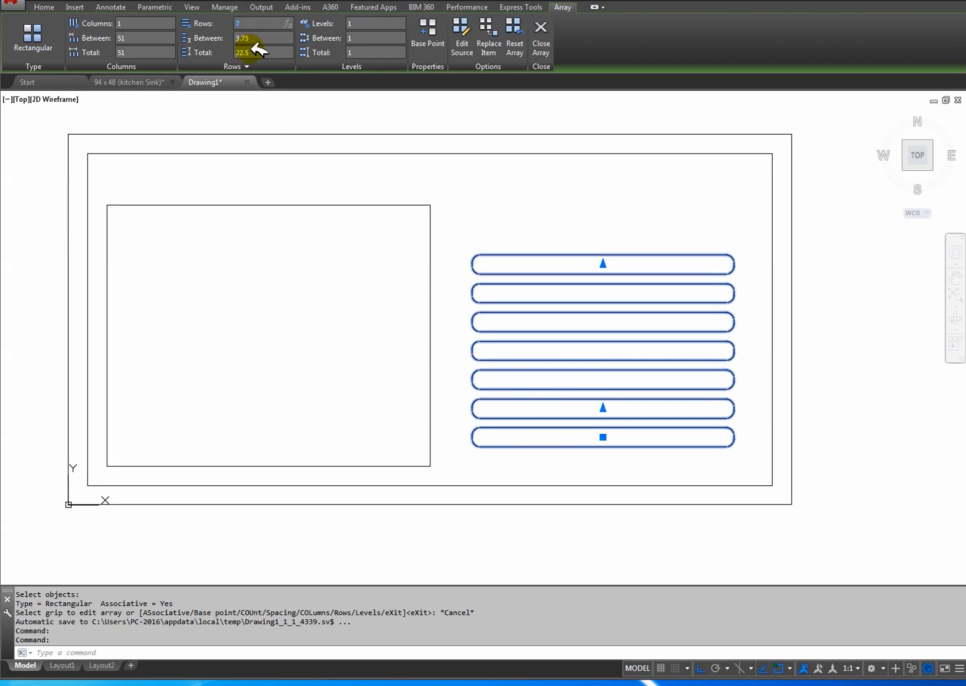
# Compare the spacing and gaps of the new groove array with the dimensioned grooves in the reference drawing.
pyautogui.click(141, 81)
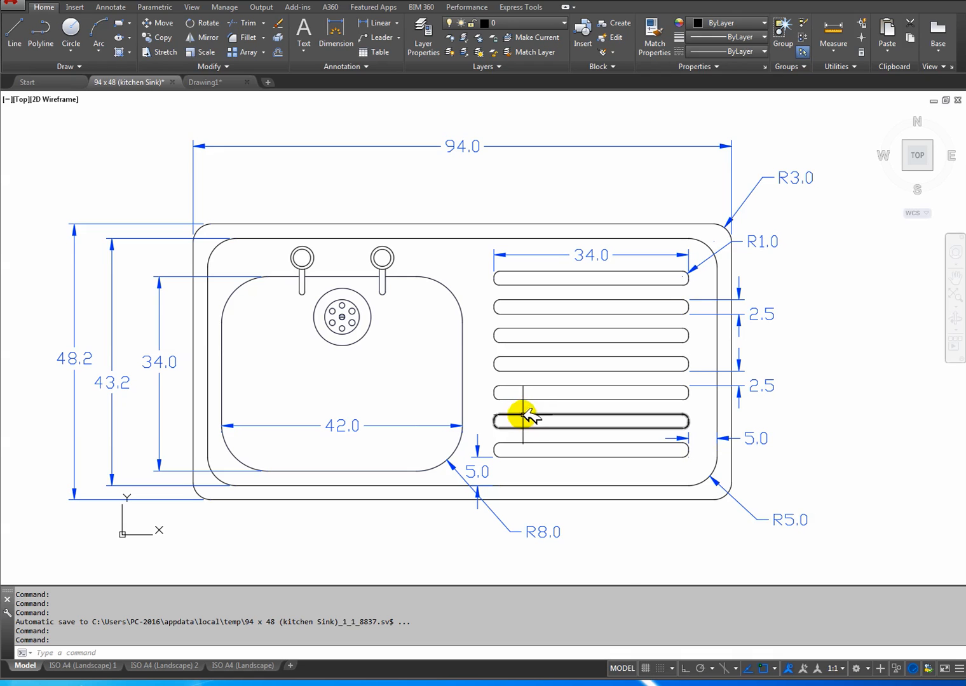
pyautogui.click(204, 82)
pyautogui.click(553, 256)
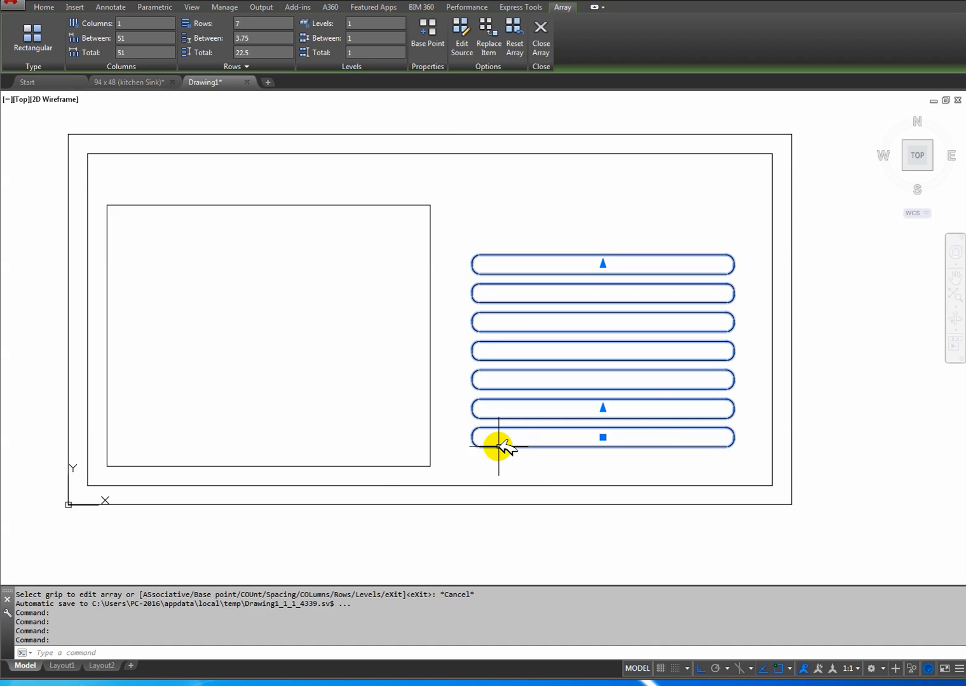
pyautogui.scroll(5, 499, 446)
pyautogui.moveTo(417, 455); pyautogui.dragTo(354, 465, button='middle')
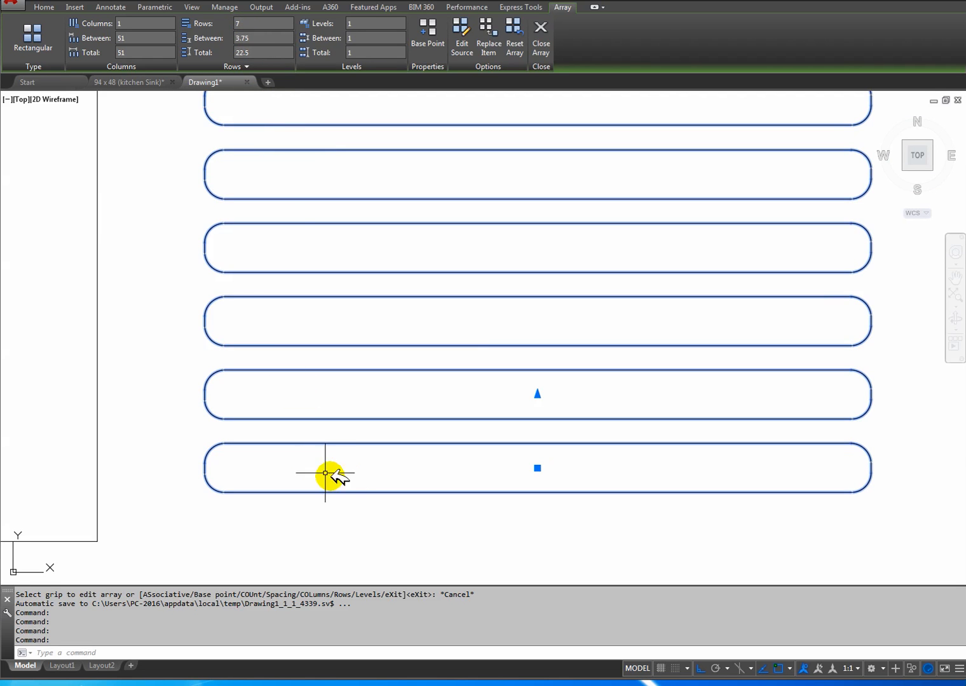
pyautogui.moveTo(350, 478); pyautogui.dragTo(414, 474, button='middle')
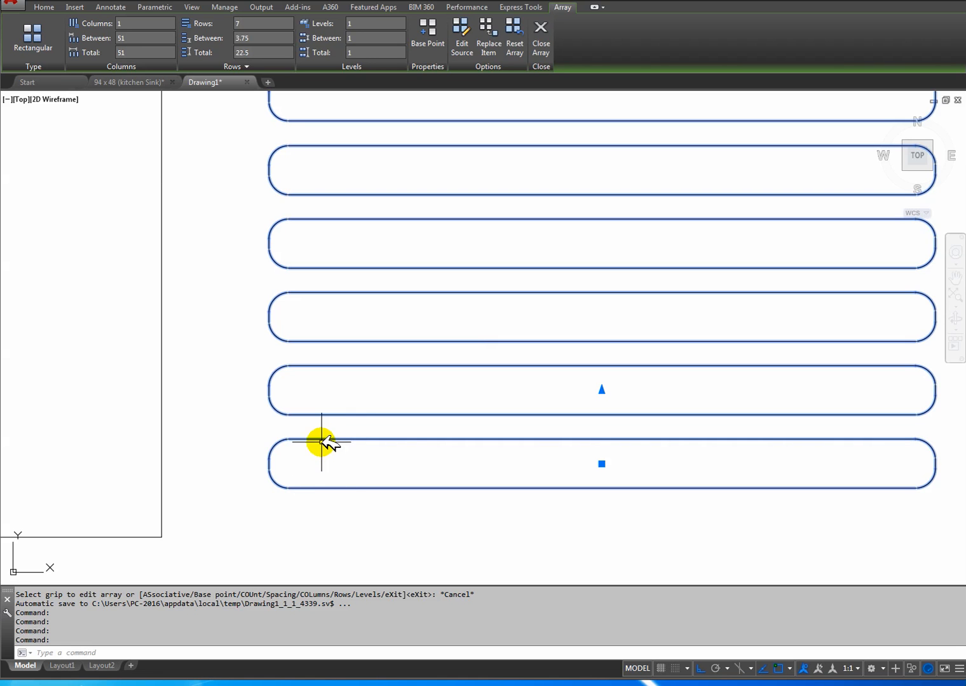
pyautogui.click(130, 82)
pyautogui.scroll(5, 604, 449)
pyautogui.moveTo(604, 449)
pyautogui.mouseDown(button='middle')
pyautogui.moveTo(422, 412)
pyautogui.moveTo(540, 401)
pyautogui.mouseUp(button='middle')
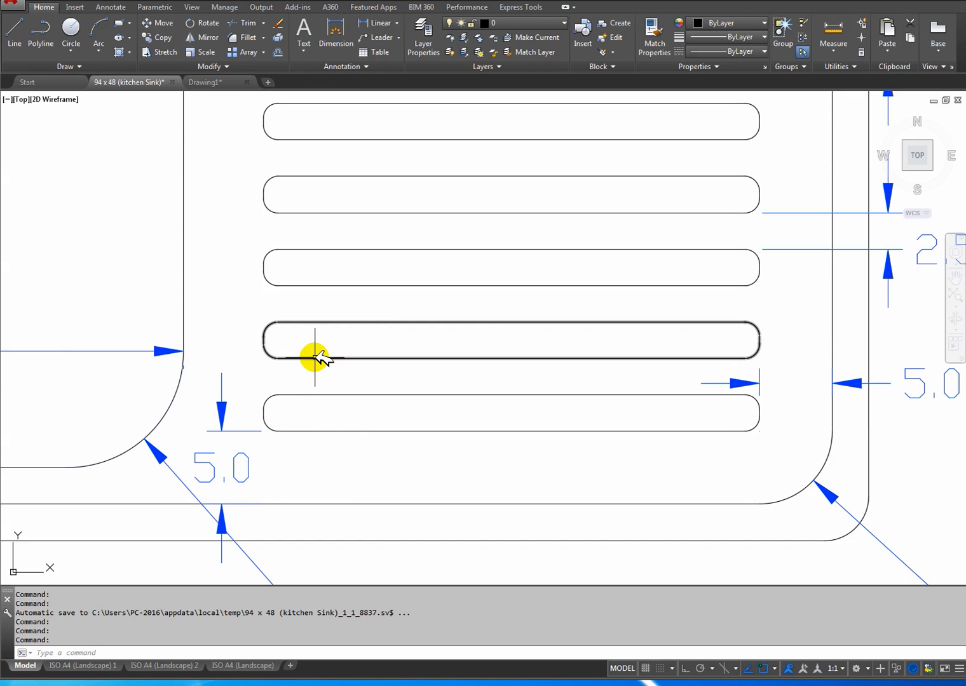
pyautogui.click(213, 82)
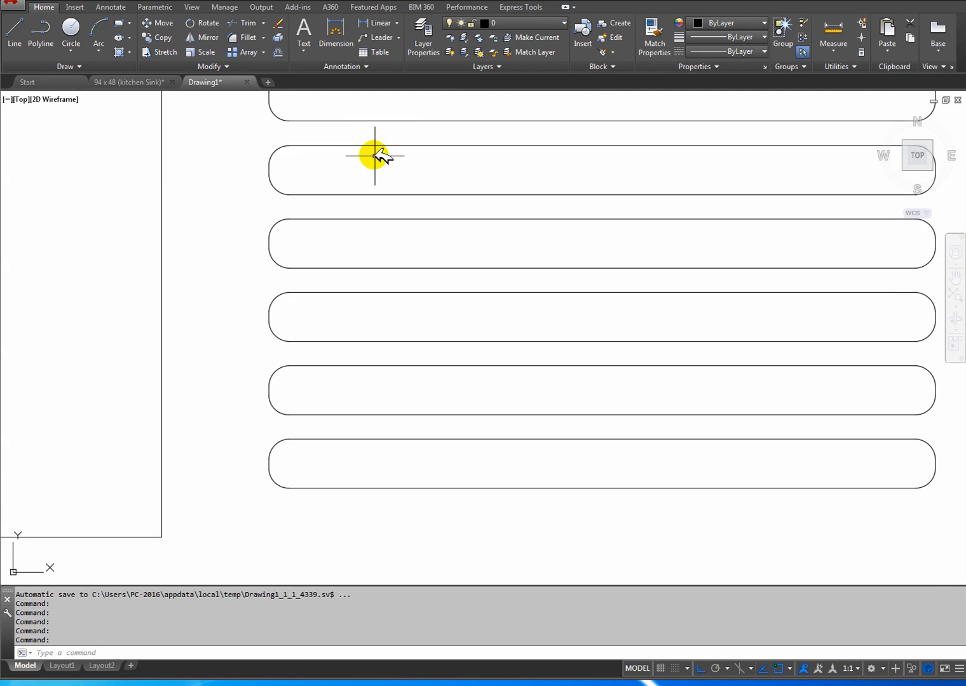
# Set the spacing between the rows of the groove array to 5.
pyautogui.click(364, 144)
pyautogui.click(277, 124)
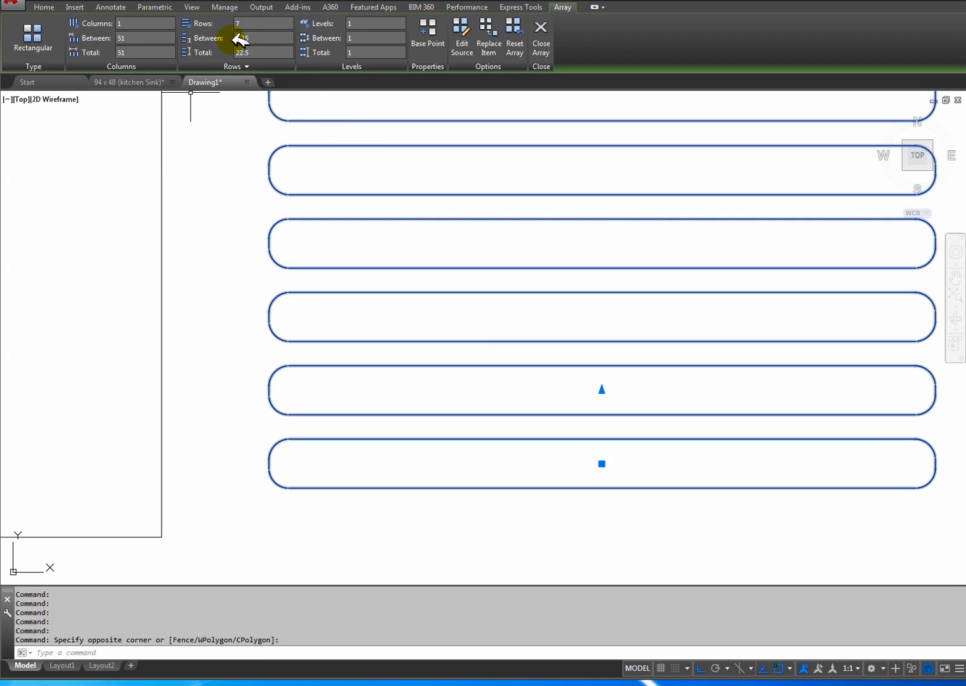
pyautogui.click(257, 40)
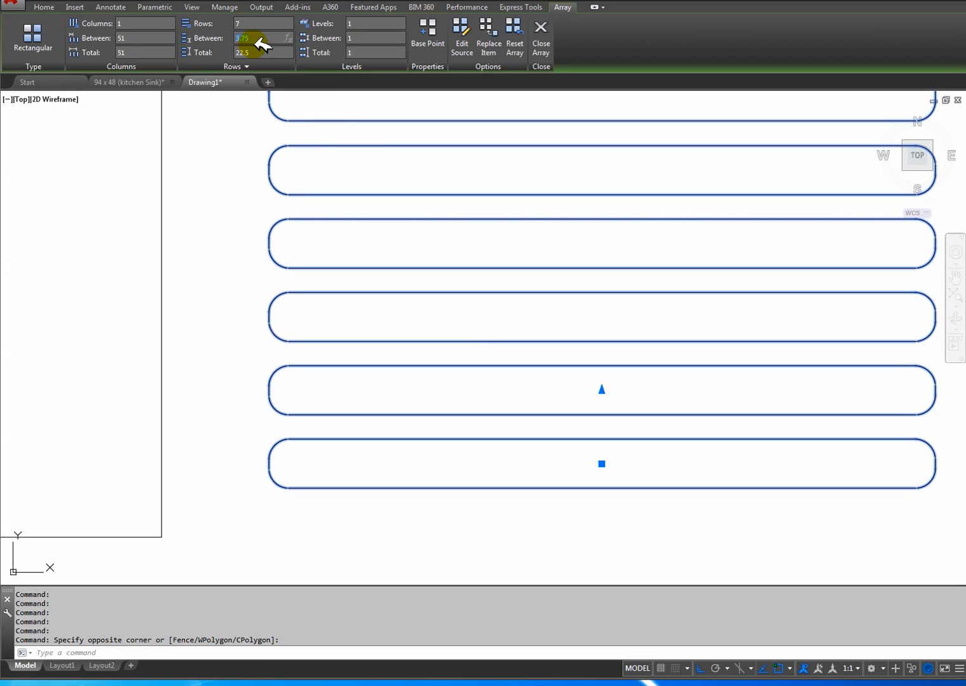
pyautogui.press('Return')
pyautogui.moveTo(404, 246)
pyautogui.mouseDown(button='middle')
pyautogui.moveTo(342, 287)
pyautogui.moveTo(369, 371)
pyautogui.mouseUp(button='middle')
pyautogui.scroll(-4, 360, 309)
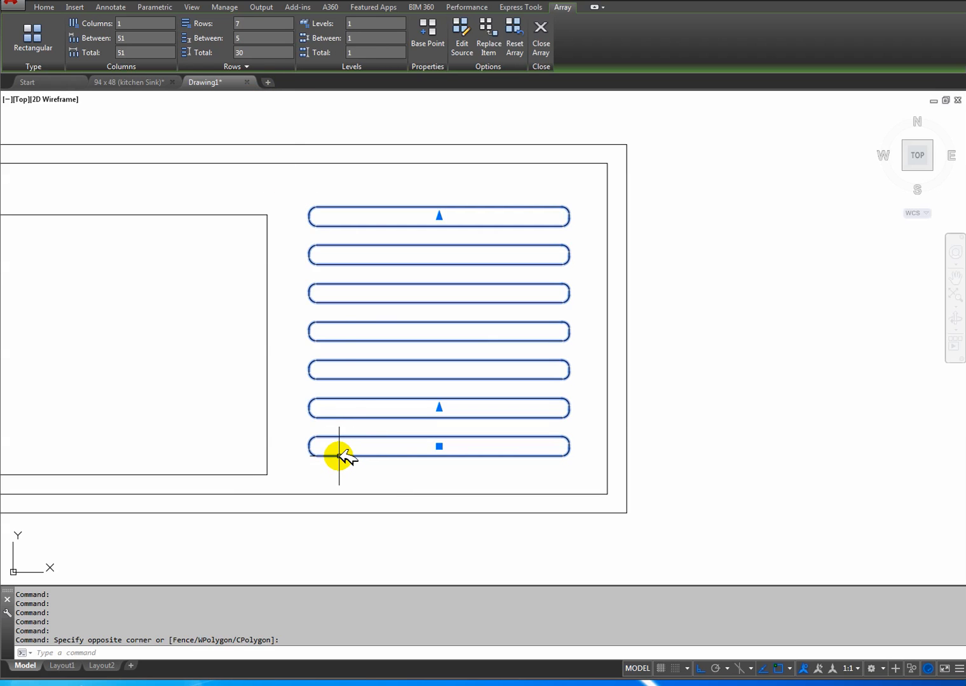
pyautogui.moveTo(397, 458)
pyautogui.mouseDown(button='middle')
pyautogui.moveTo(510, 474)
pyautogui.moveTo(463, 405)
pyautogui.moveTo(448, 410)
pyautogui.mouseUp(button='middle')
pyautogui.scroll(-2, 508, 473)
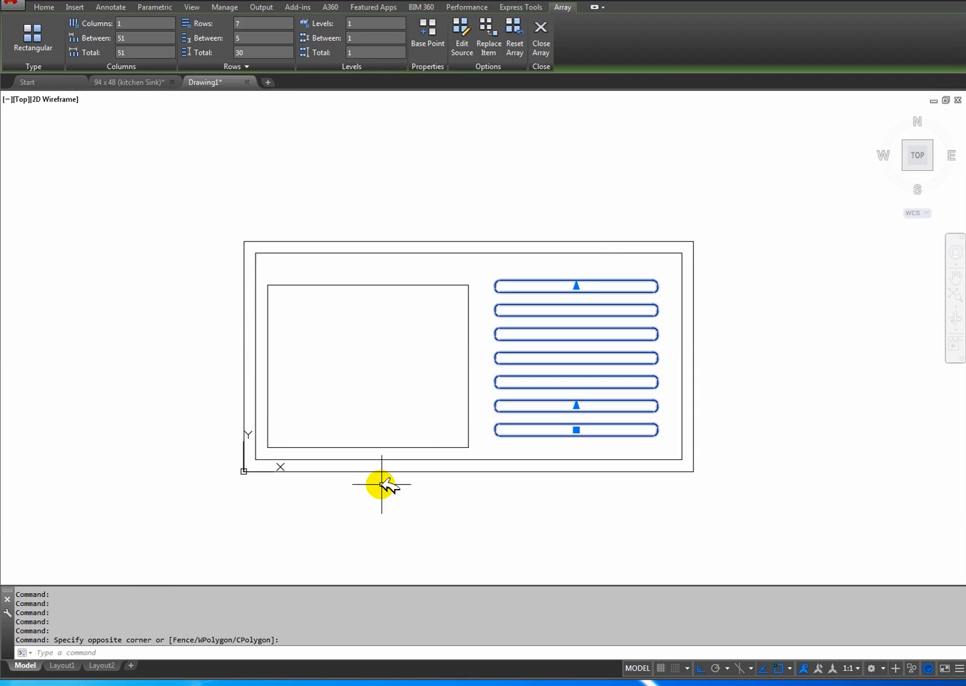
pyautogui.click(175, 219)
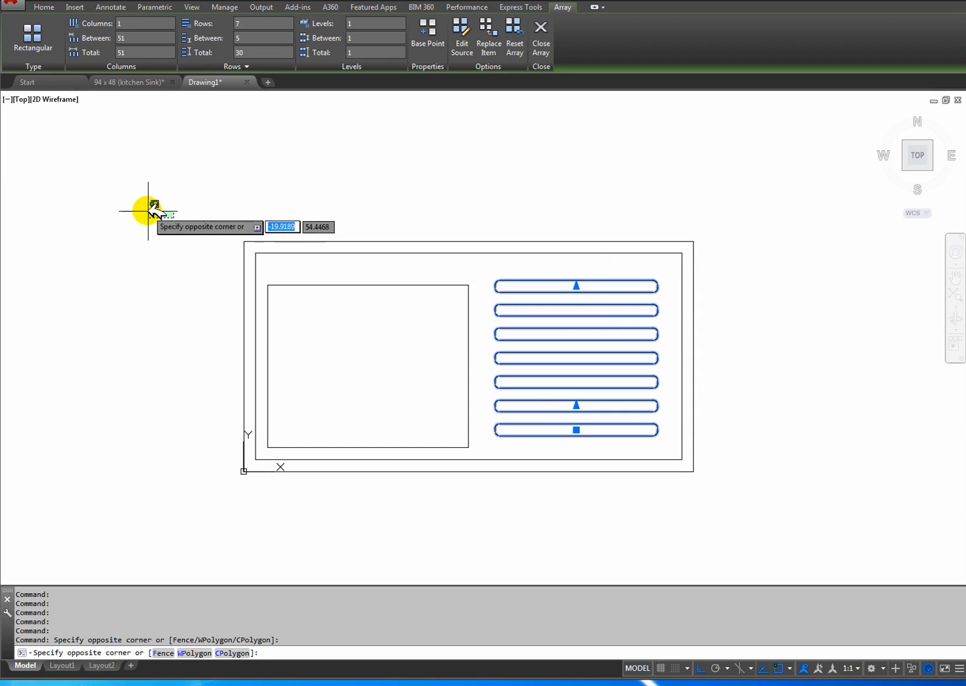
pyautogui.click(151, 213)
pyautogui.press('Return')
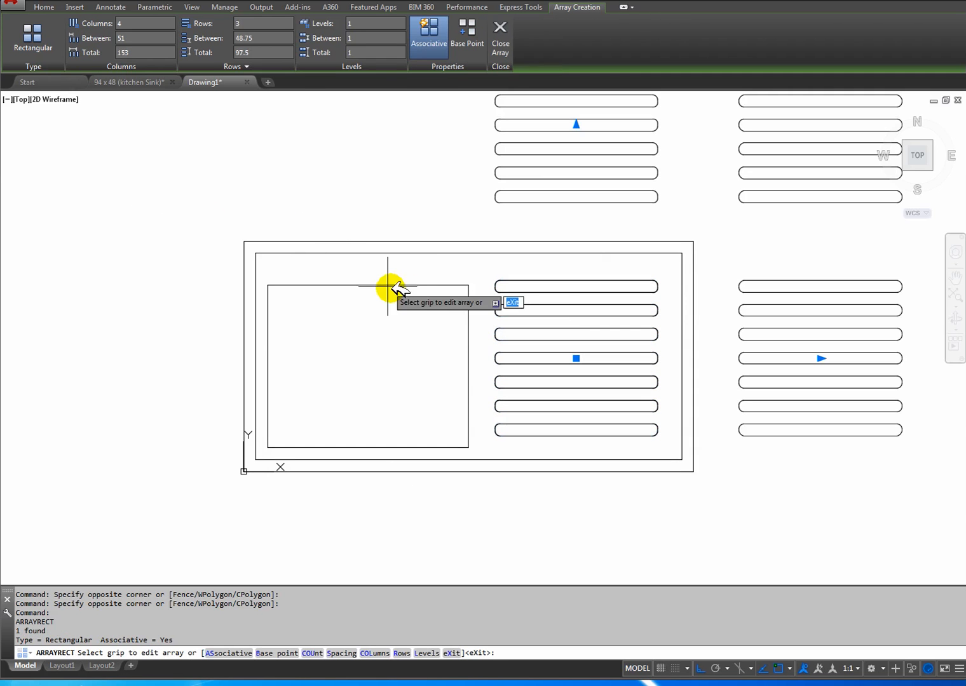
pyautogui.click(127, 23)
pyautogui.write('1')
pyautogui.press('Return')
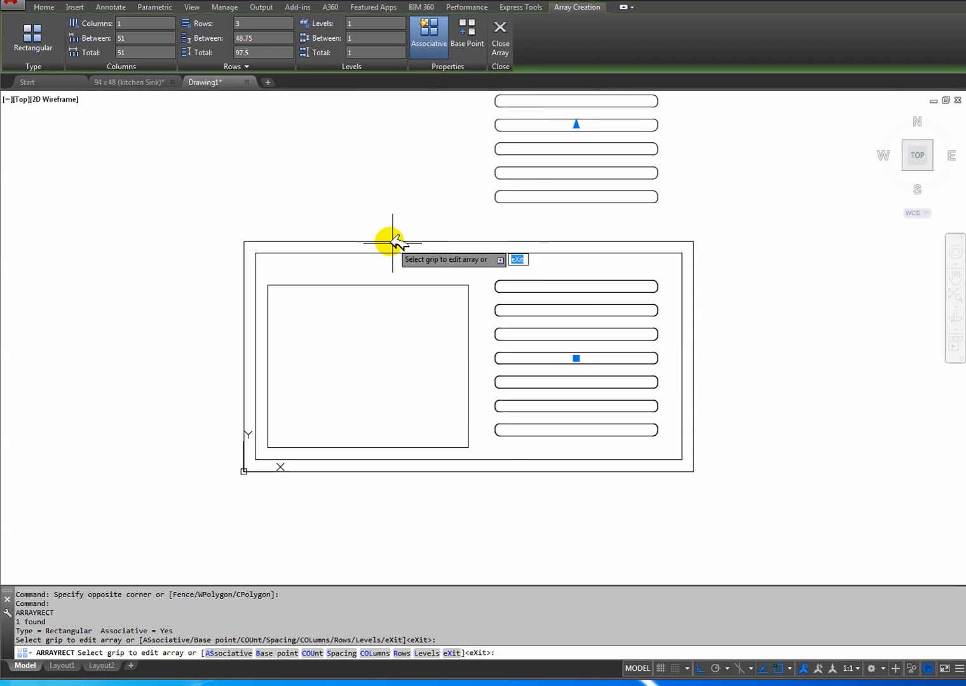
pyautogui.moveTo(318, 211); pyautogui.dragTo(251, 281, button='middle')
pyautogui.scroll(-2, 249, 284)
pyautogui.press('Escape')
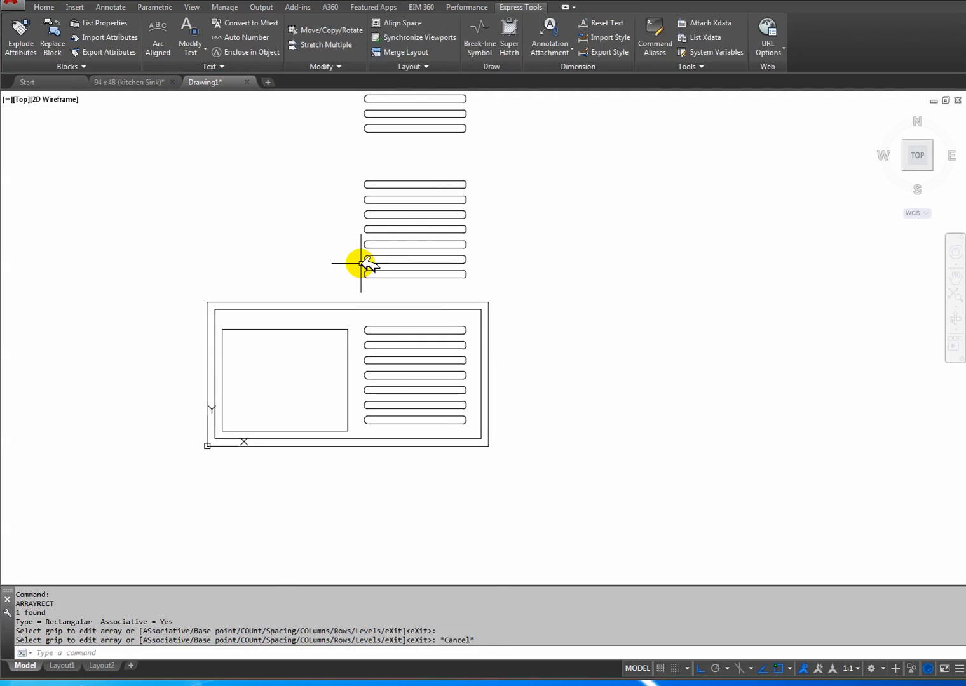
pyautogui.hotkey('ctrl', 'z')
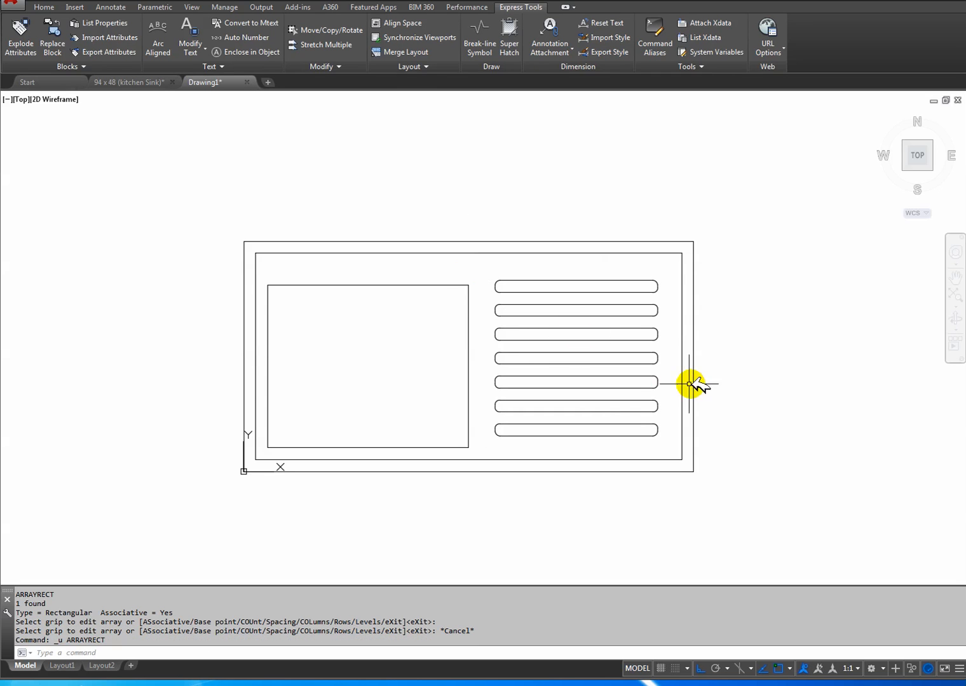
# Examine the corner radii of the sink borders in the reference drawing and return to the new drawing.
pyautogui.moveTo(485, 350)
pyautogui.mouseDown(button='middle')
pyautogui.moveTo(468, 373)
pyautogui.moveTo(476, 368)
pyautogui.mouseUp(button='middle')
pyautogui.moveTo(390, 328); pyautogui.dragTo(378, 299, button='middle')
pyautogui.click(129, 82)
pyautogui.scroll(-3, 334, 345)
pyautogui.moveTo(358, 351); pyautogui.dragTo(507, 431, button='middle')
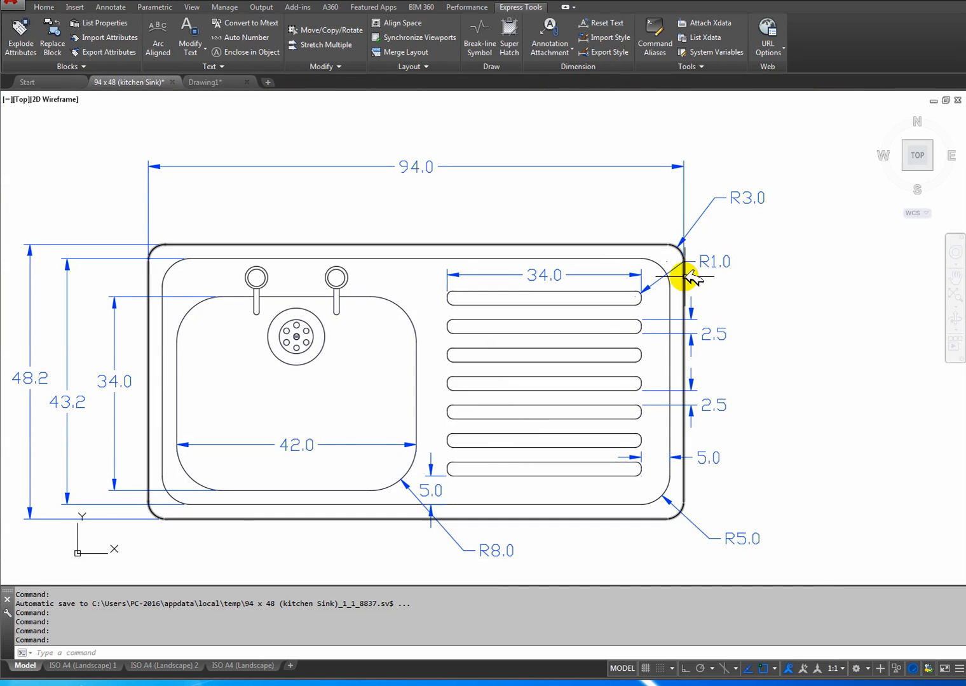
pyautogui.scroll(-3, 329, 345)
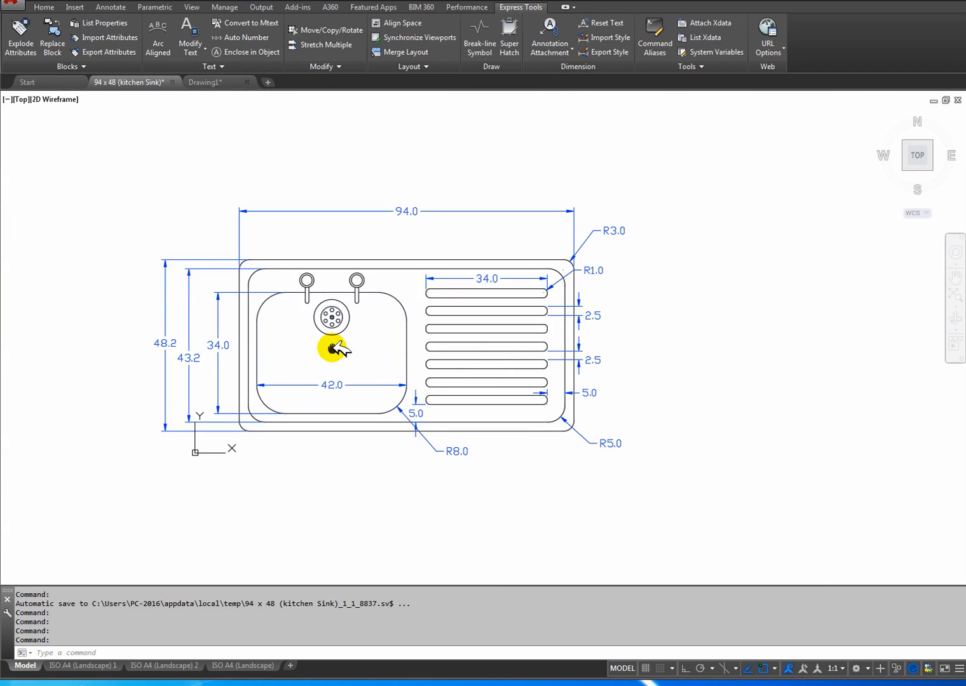
pyautogui.click(203, 82)
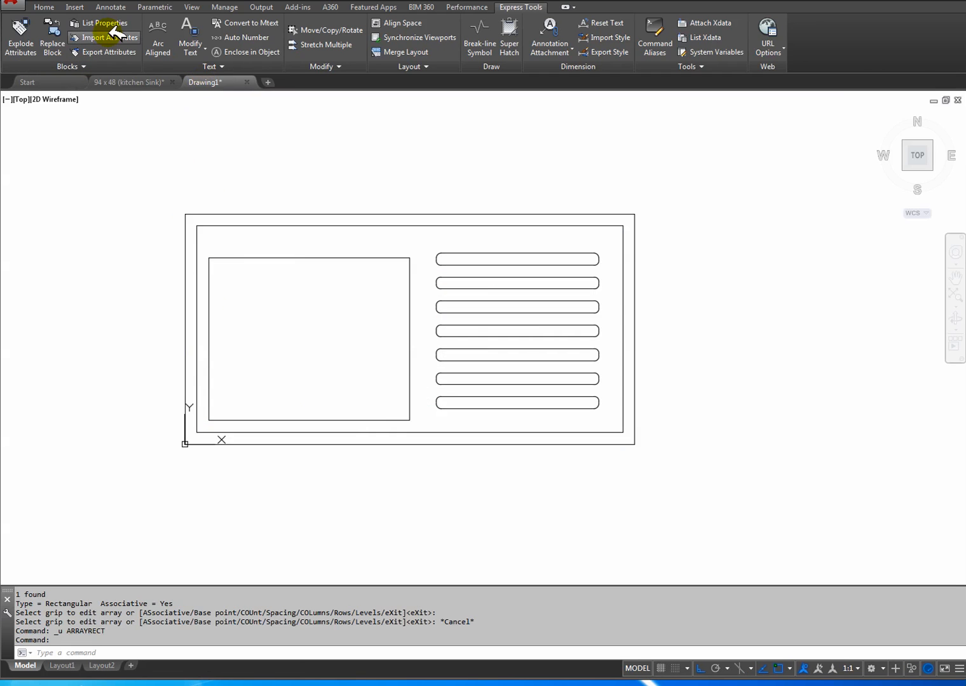
# Fillet all corners of the outer sink rectangle as a polyline with radius 3.
pyautogui.click(44, 7)
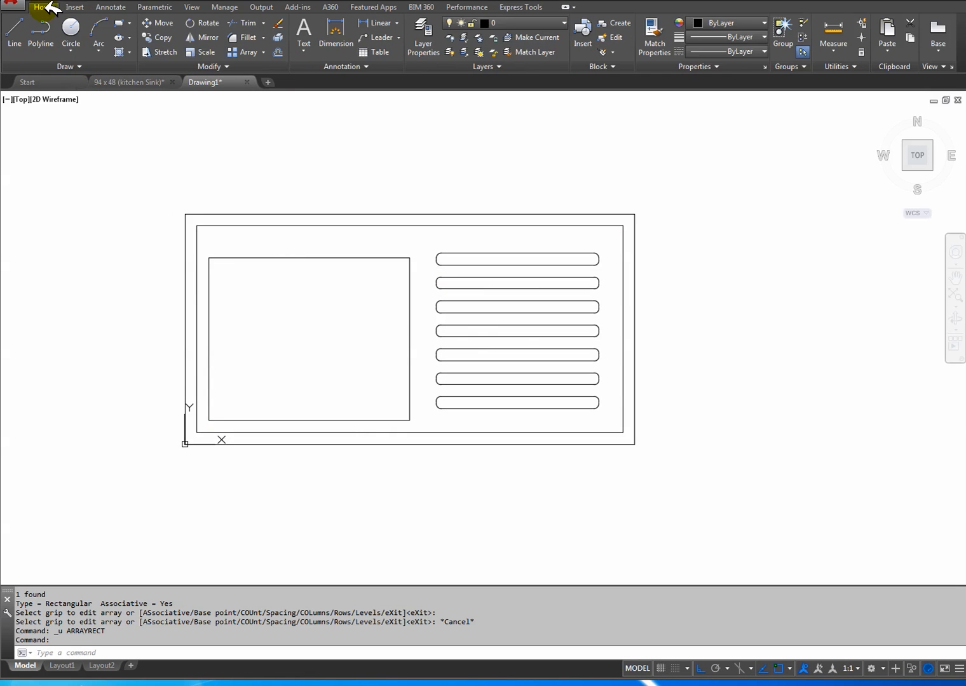
pyautogui.click(243, 38)
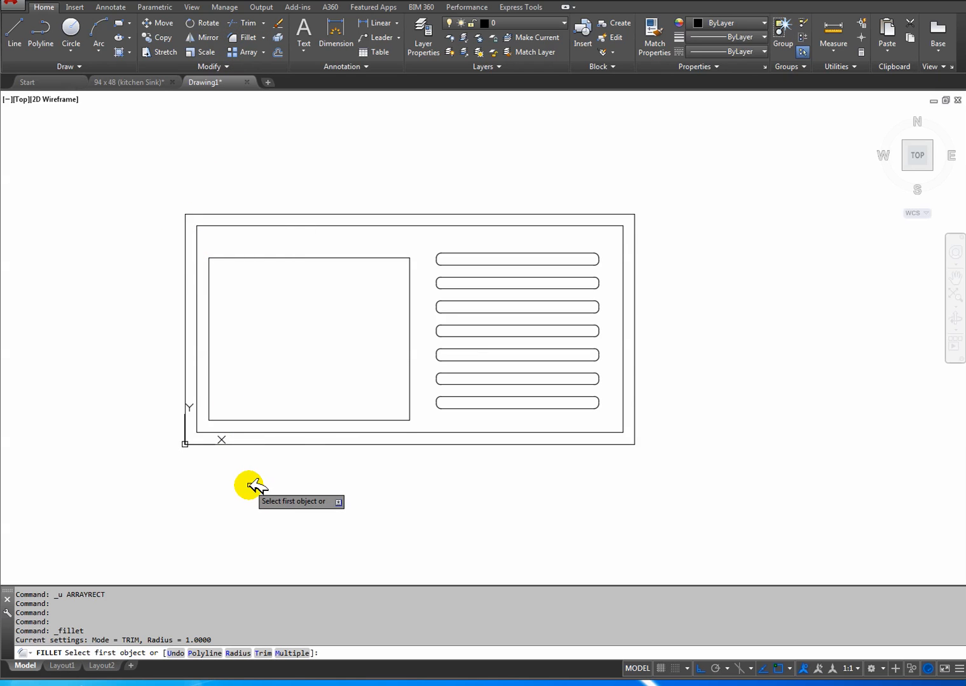
pyautogui.write('r')
pyautogui.press('Return')
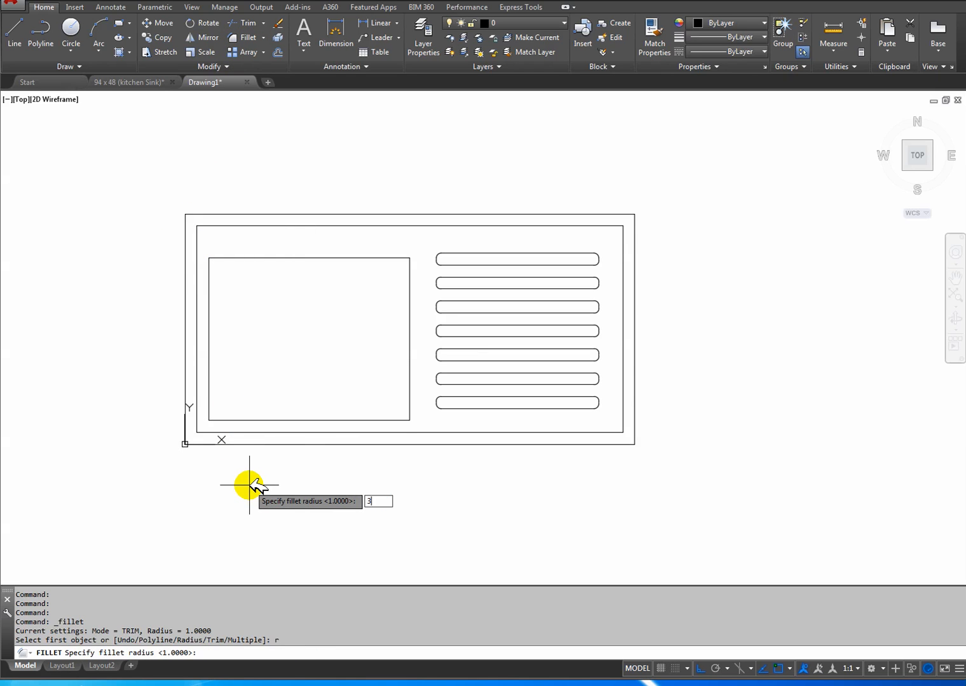
pyautogui.press('Return')
pyautogui.write('p')
pyautogui.press('Return')
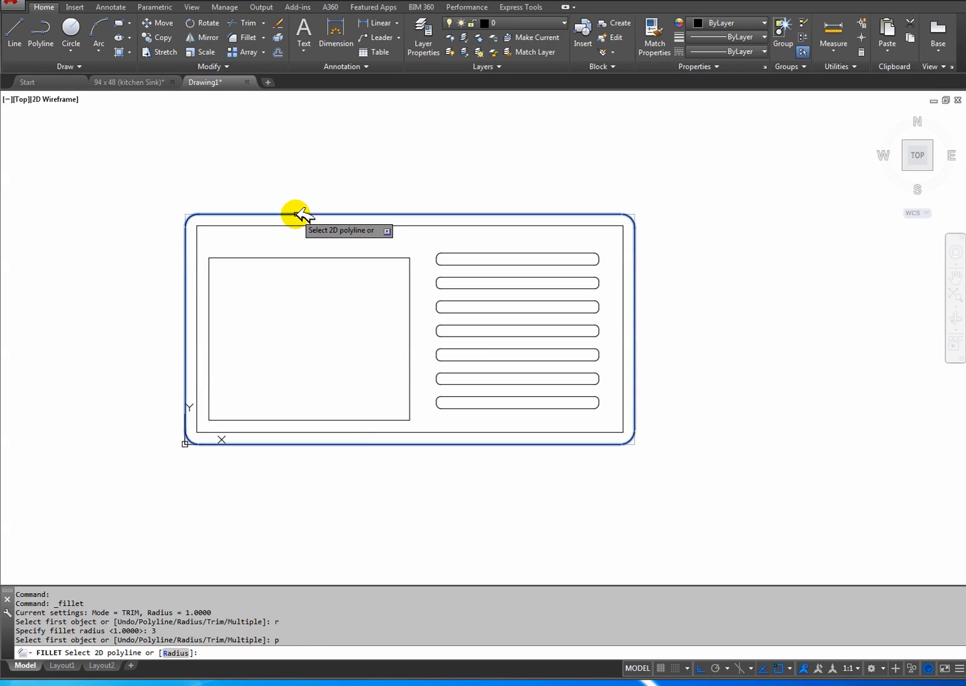
pyautogui.click(296, 214)
# Consult the reference drawing's inner border radius and fillet all corners of the inner border rectangle as a polyline with radius 5.
pyautogui.click(158, 82)
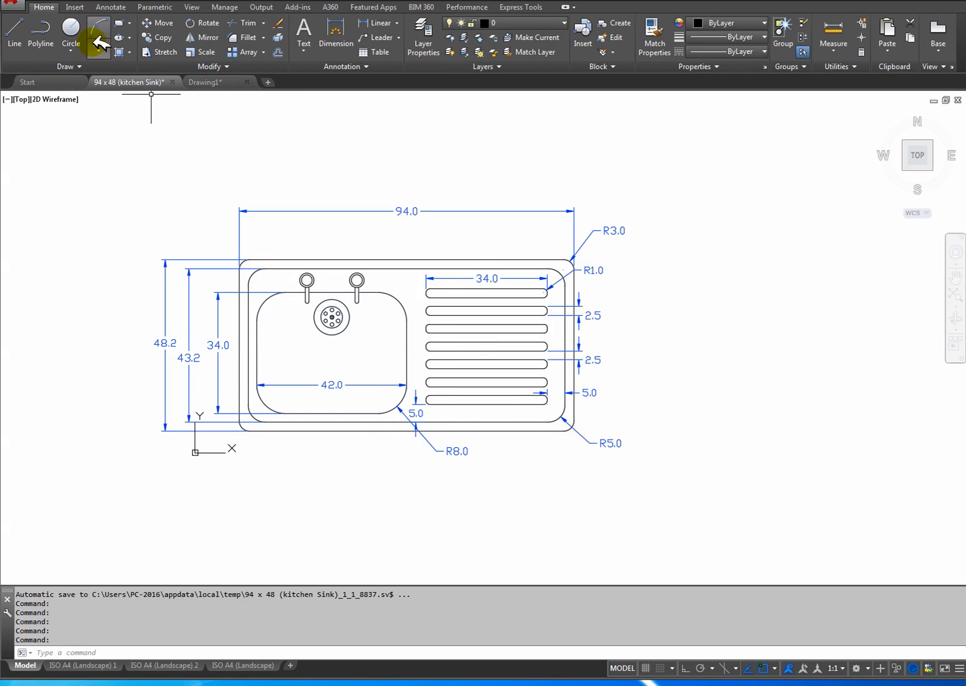
pyautogui.click(211, 82)
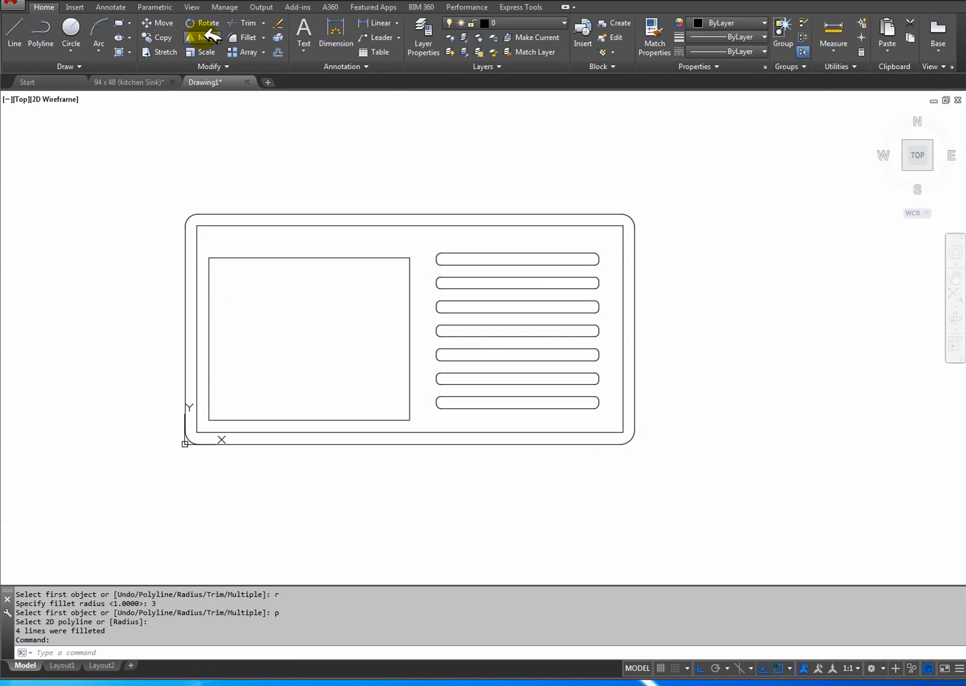
pyautogui.click(243, 38)
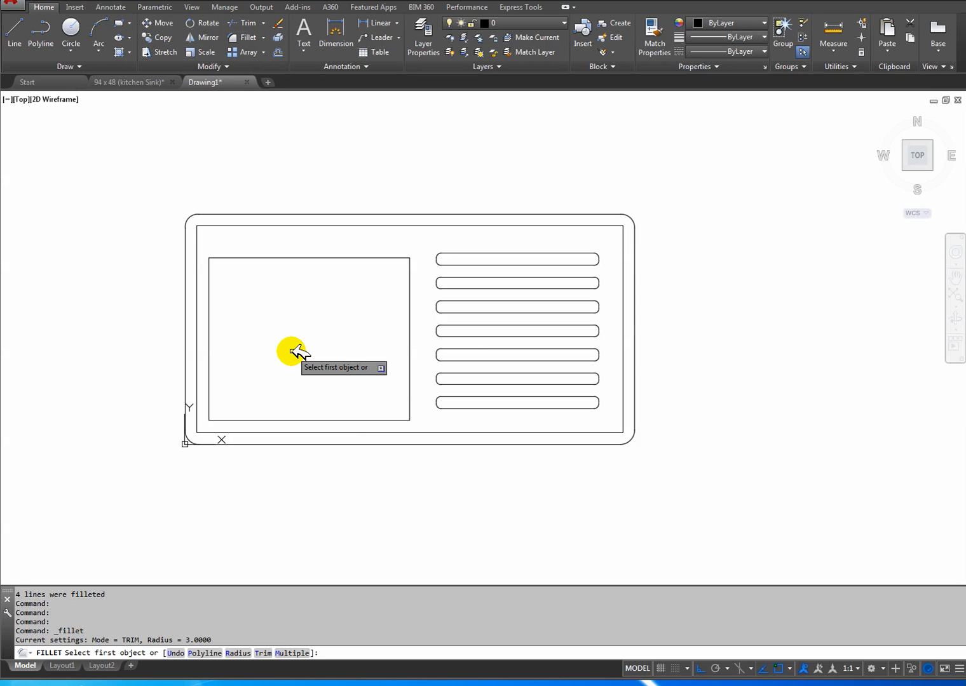
pyautogui.write('r')
pyautogui.press('Return')
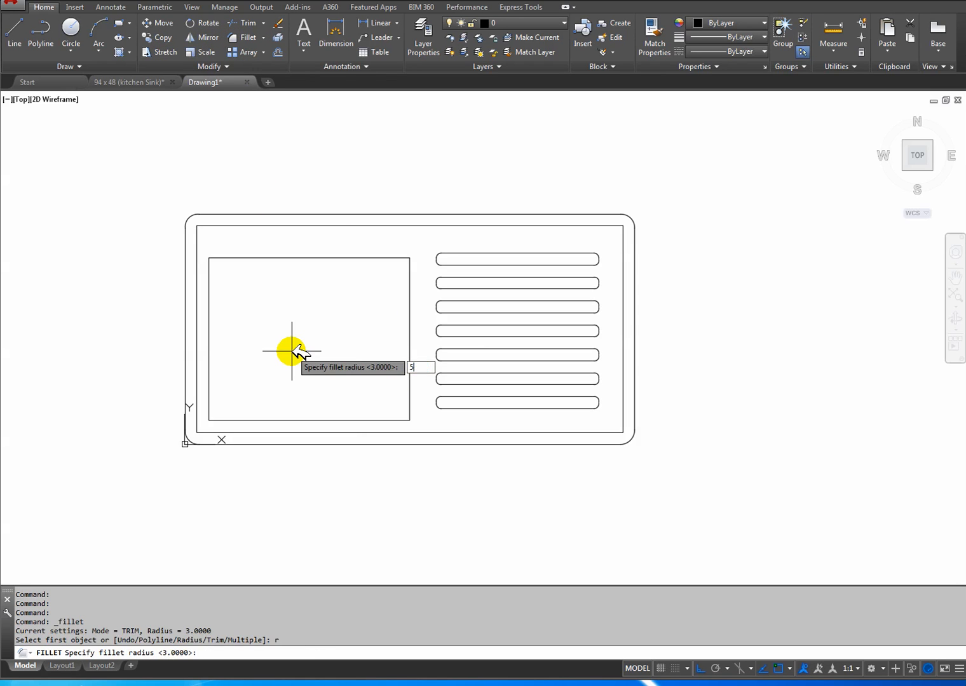
pyautogui.press('Return')
pyautogui.click(284, 433)
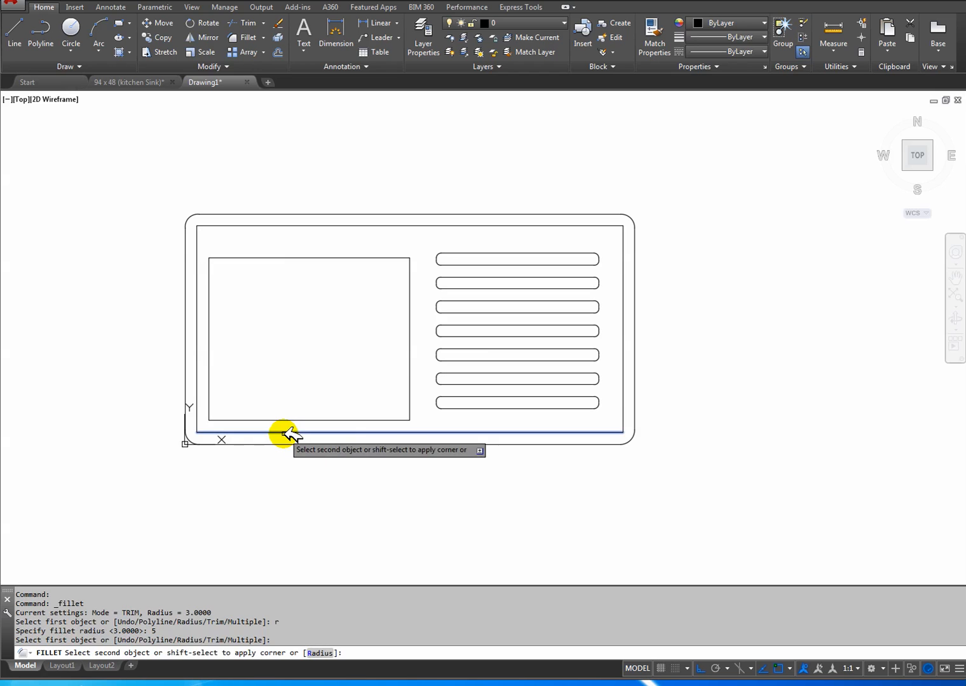
pyautogui.press('Escape')
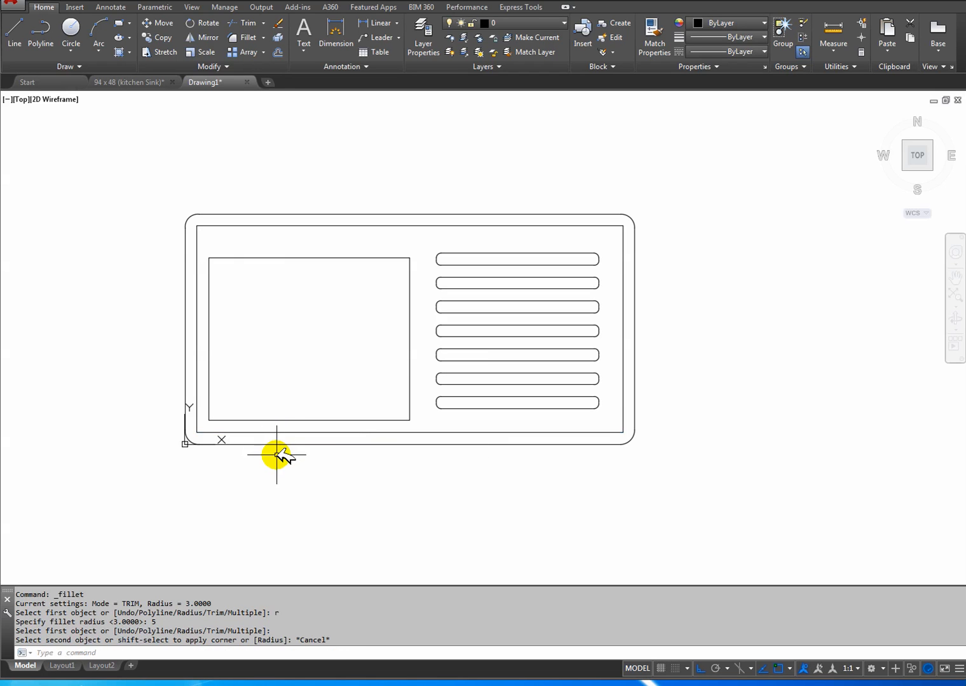
pyautogui.click(233, 37)
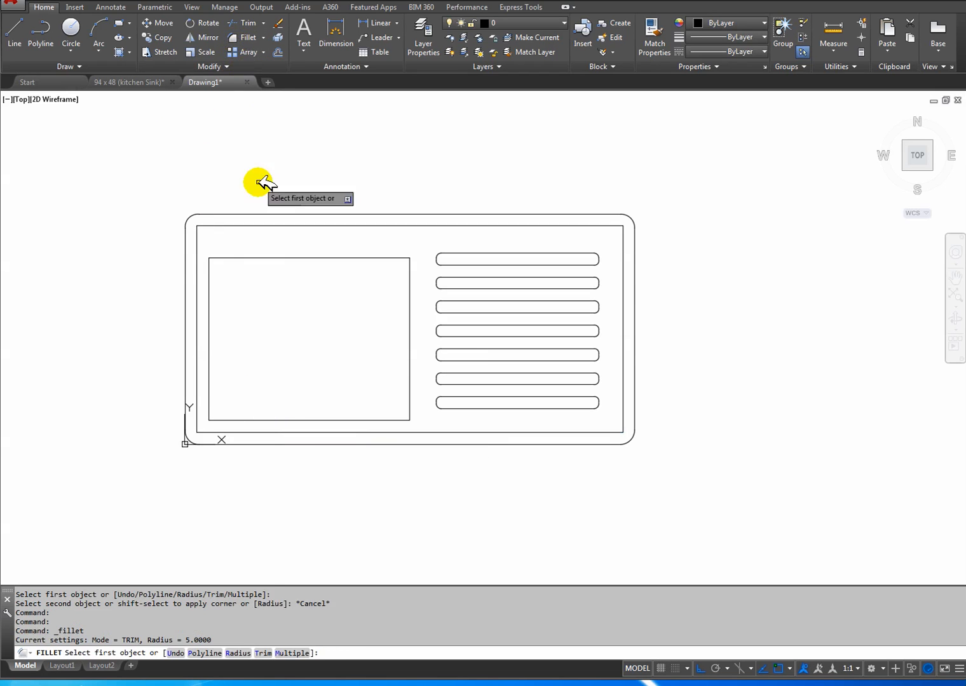
pyautogui.click(216, 653)
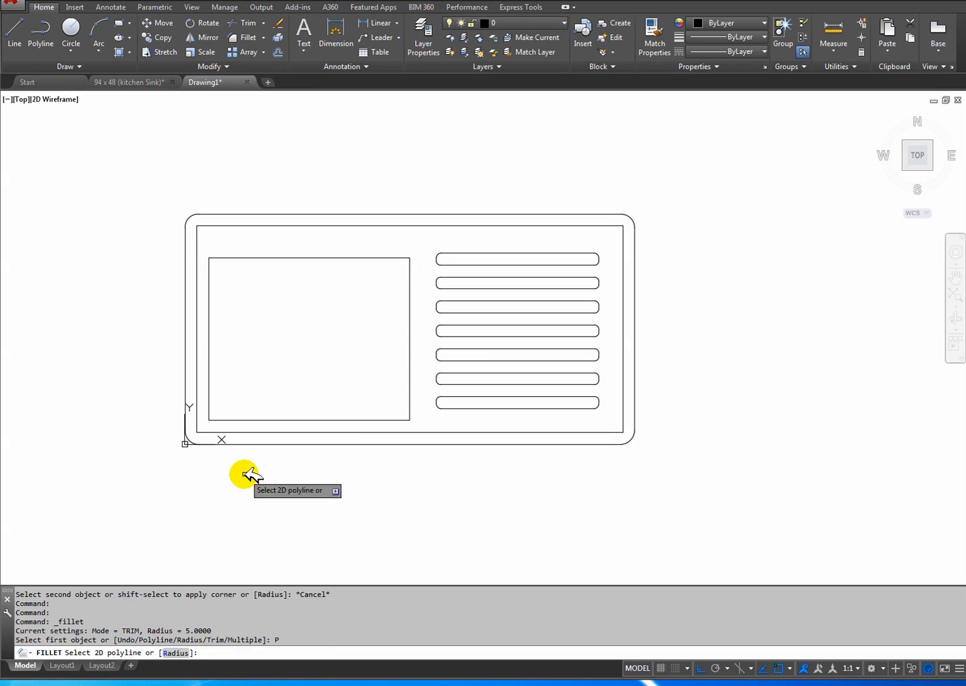
pyautogui.click(254, 433)
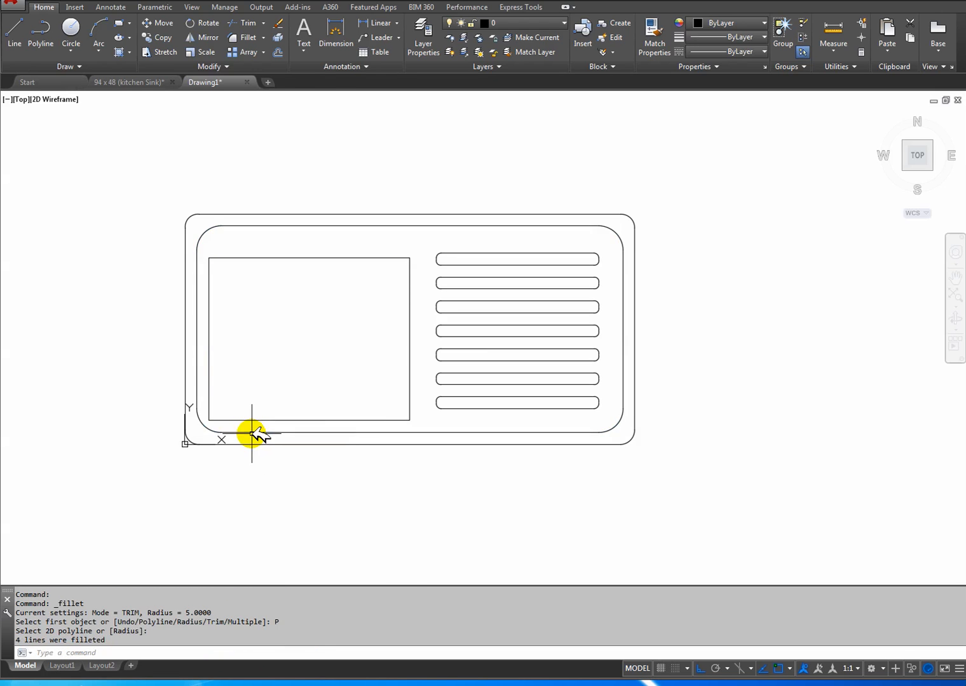
# Consult the bowl's corner radius in the reference drawing and fillet all corners of the bowl rectangle as a polyline with radius 8.
pyautogui.click(162, 81)
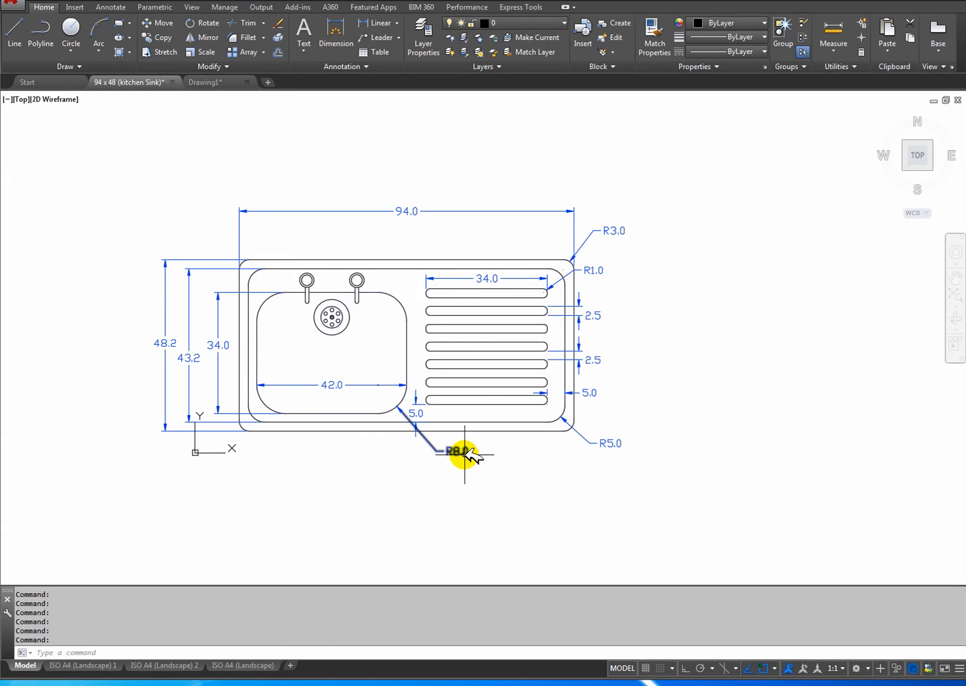
pyautogui.click(232, 82)
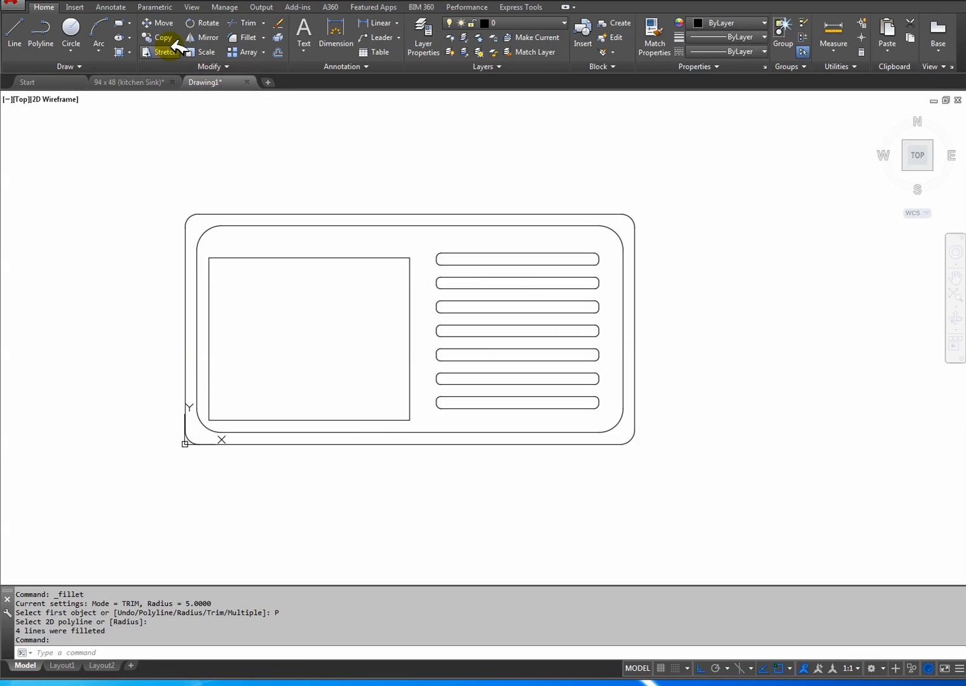
pyautogui.click(248, 37)
pyautogui.write('r')
pyautogui.press('Return')
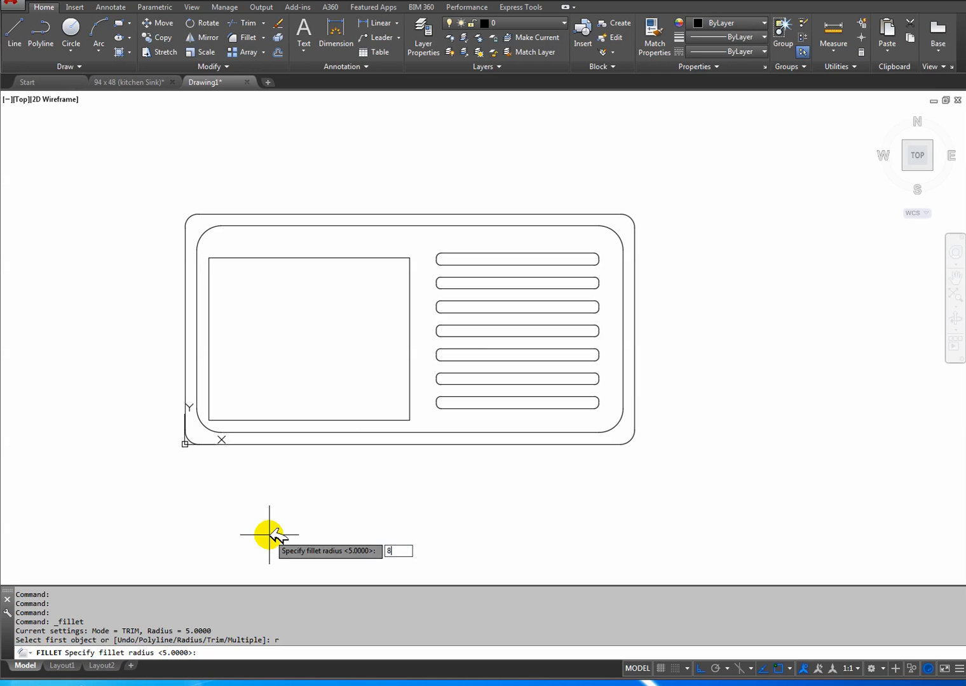
pyautogui.press('Return')
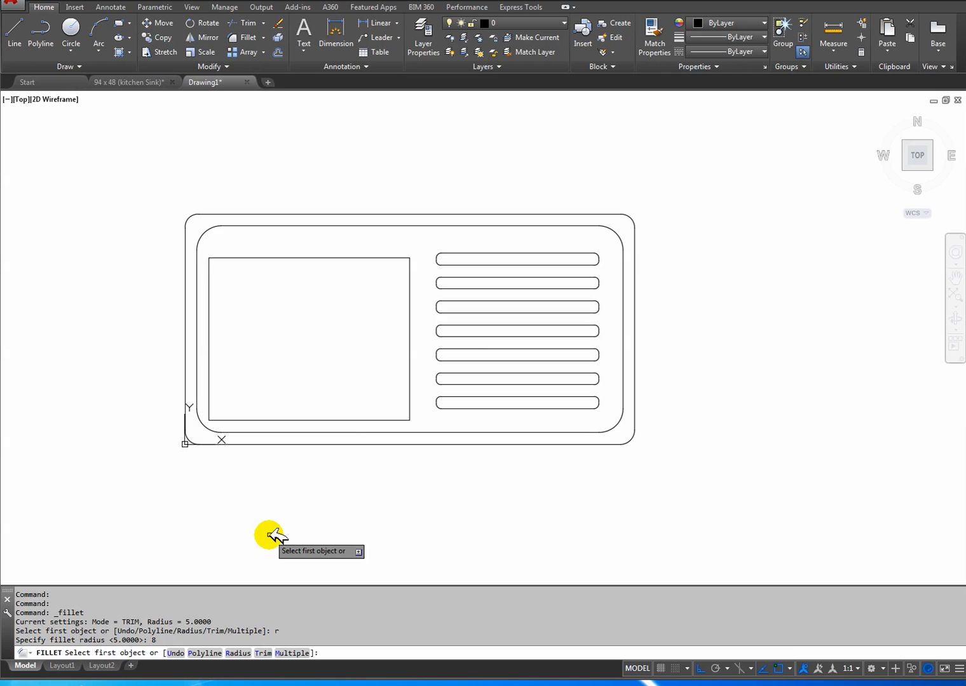
pyautogui.press('Return')
pyautogui.click(236, 420)
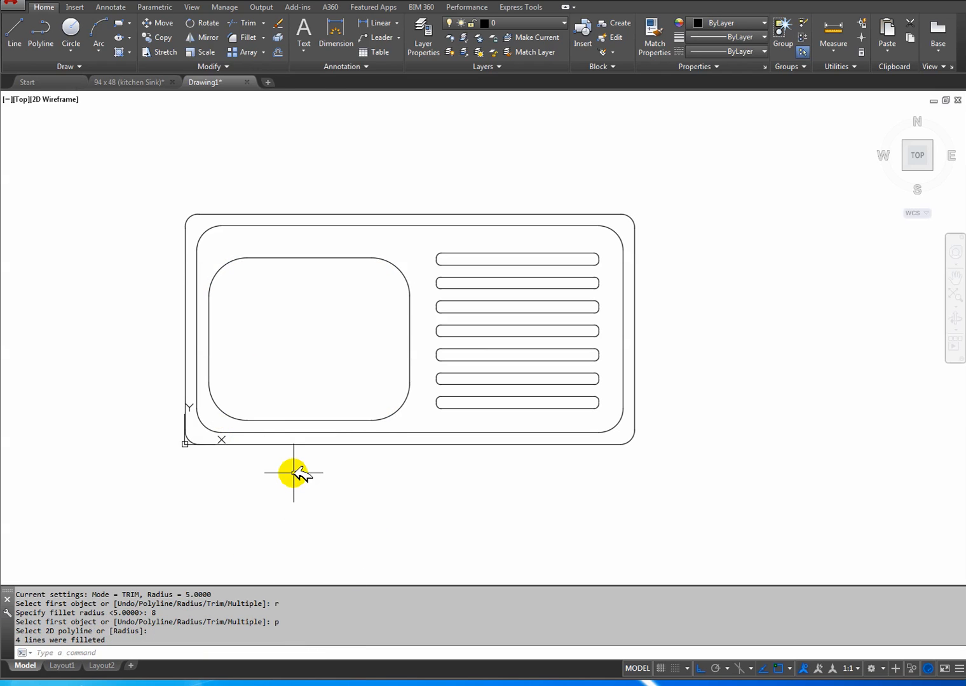
# Open the reference drawing's ISO A4 (Landscape) 2 layout and turn on the hidden tap and waste dimension layers, including DIM 3.
pyautogui.moveTo(303, 347)
pyautogui.mouseDown(button='middle')
pyautogui.moveTo(316, 343)
pyautogui.moveTo(304, 371)
pyautogui.mouseUp(button='middle')
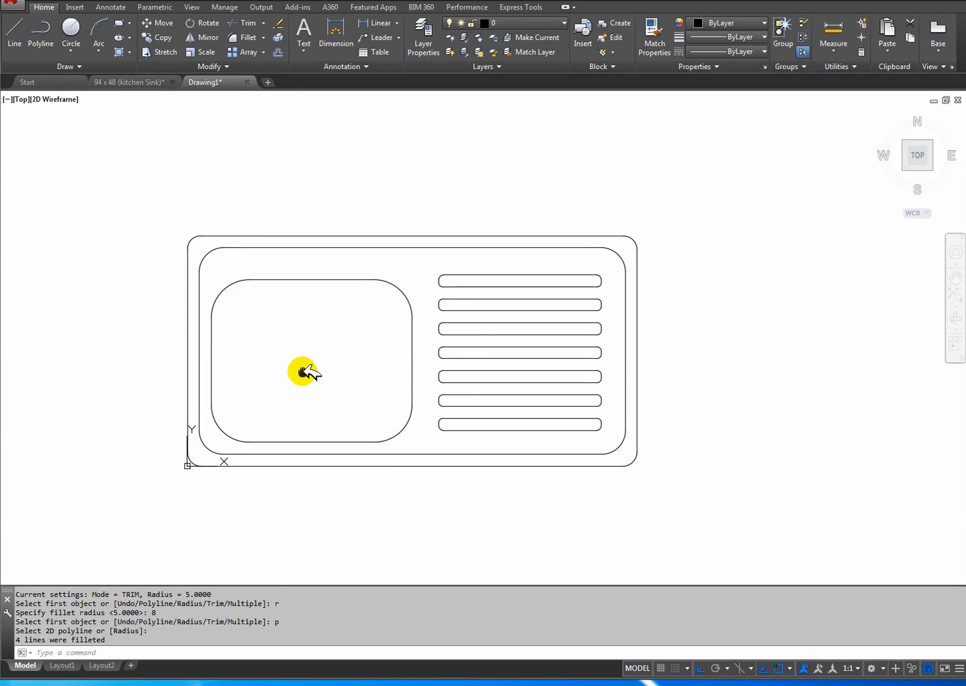
pyautogui.click(129, 82)
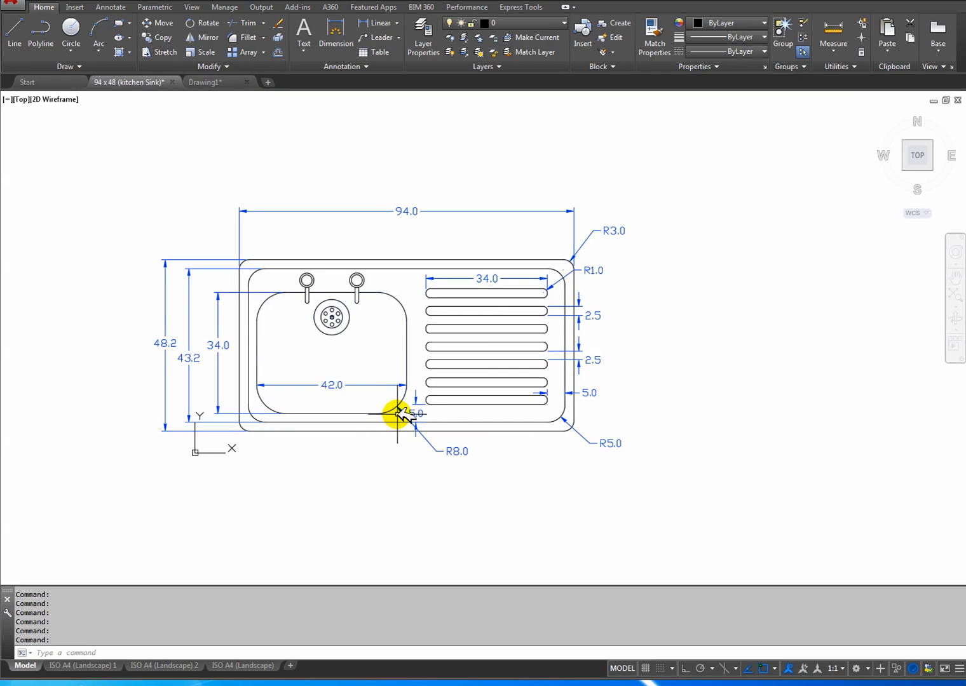
pyautogui.moveTo(356, 371); pyautogui.dragTo(394, 366, button='middle')
pyautogui.scroll(3, 381, 350)
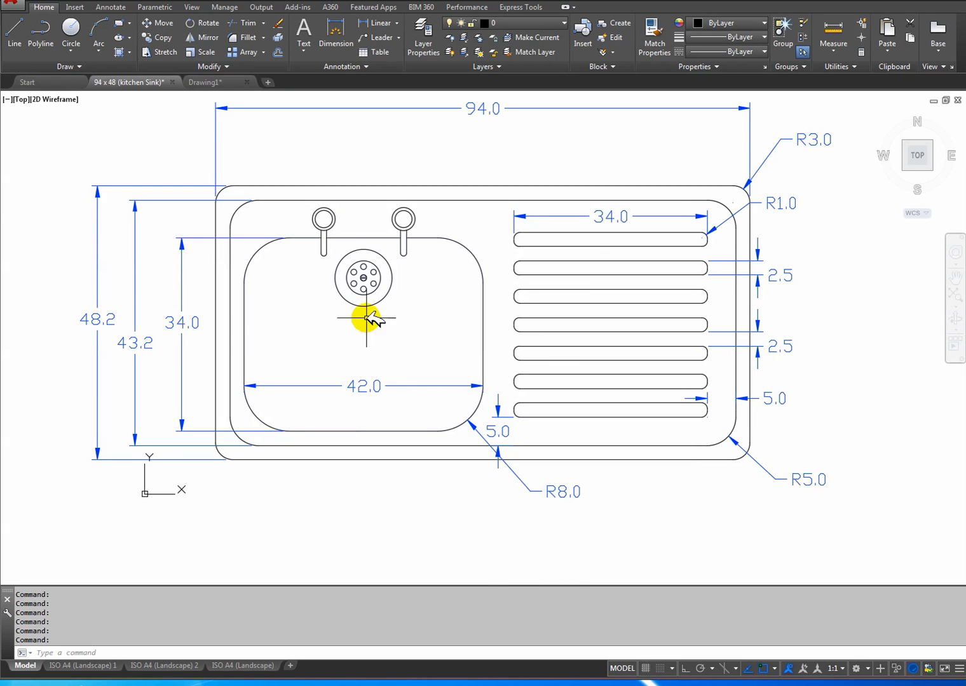
pyautogui.scroll(2, 354, 343)
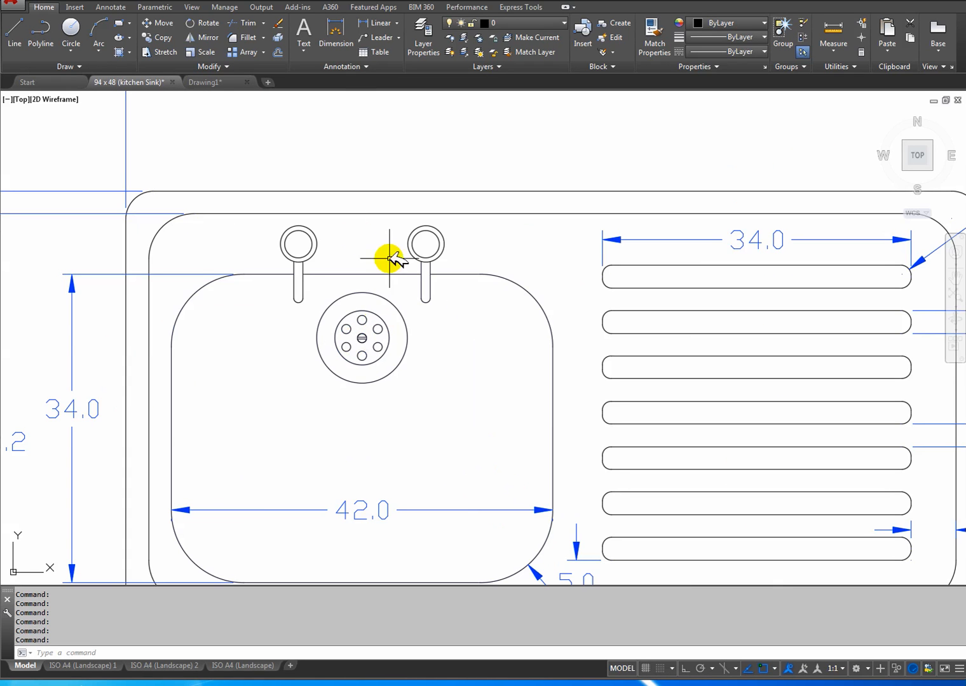
pyautogui.click(166, 663)
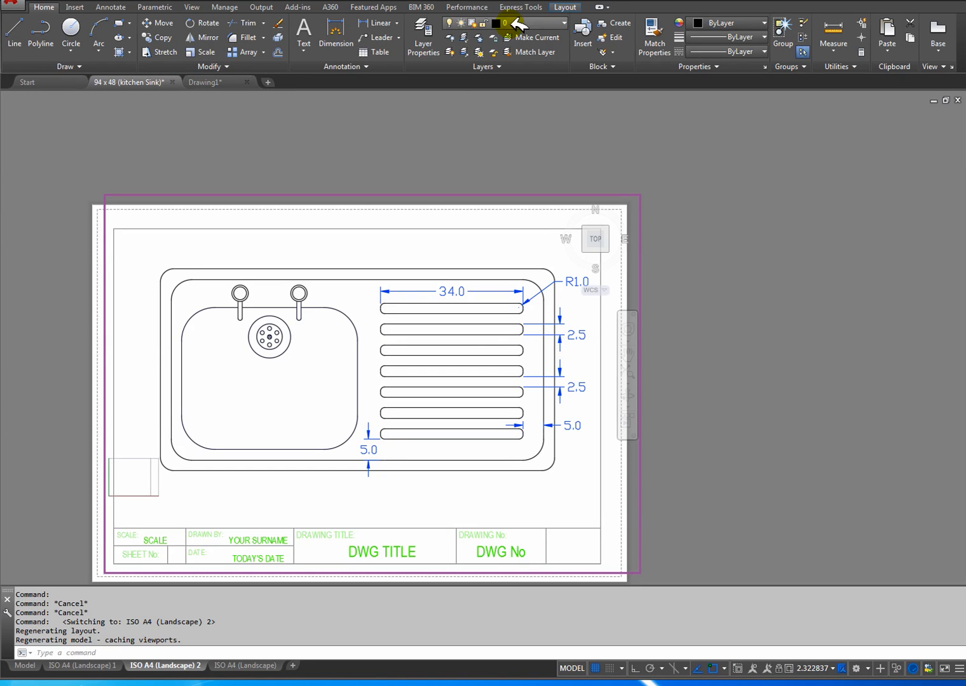
pyautogui.click(449, 112)
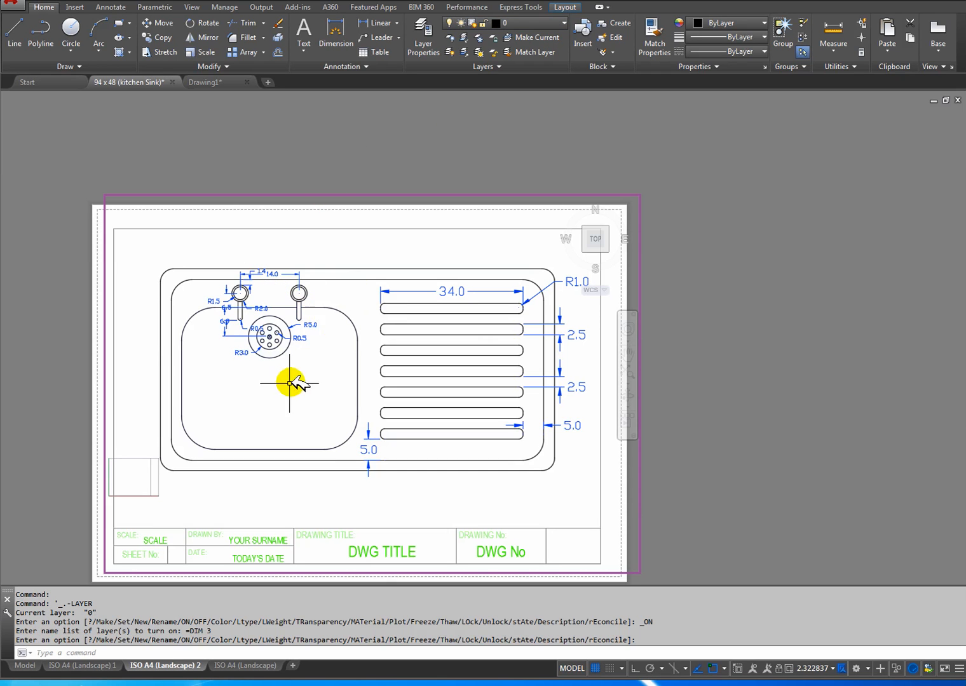
# Switch the layout to paper space, examine the tap and waste dimensions, and turn off the DIM 3 layer.
pyautogui.scroll(4, 266, 340)
pyautogui.scroll(-4, 266, 338)
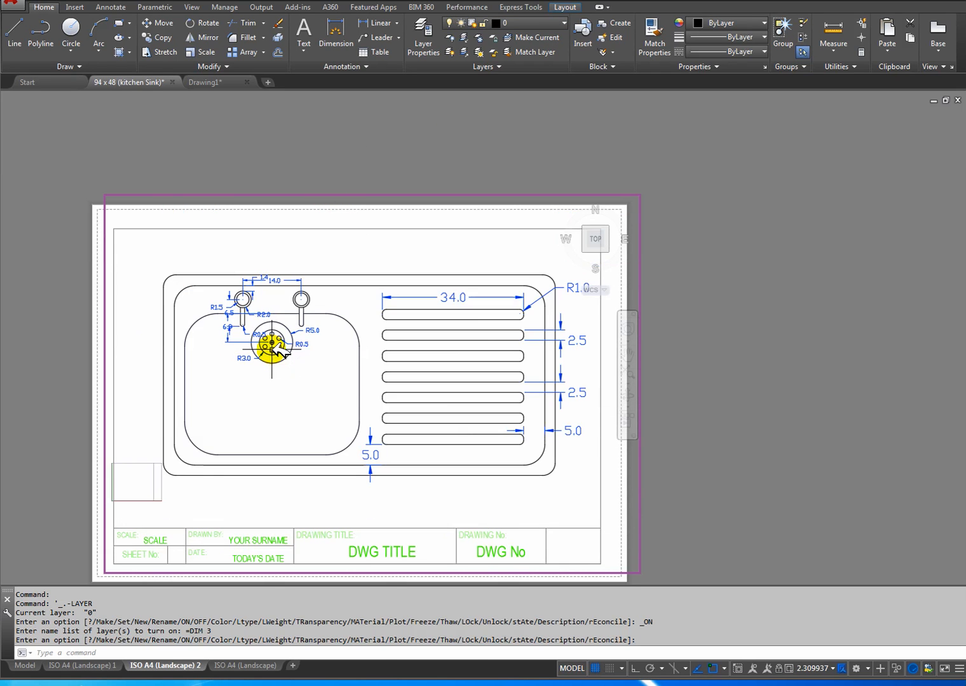
pyautogui.click(579, 667)
pyautogui.scroll(6, 377, 334)
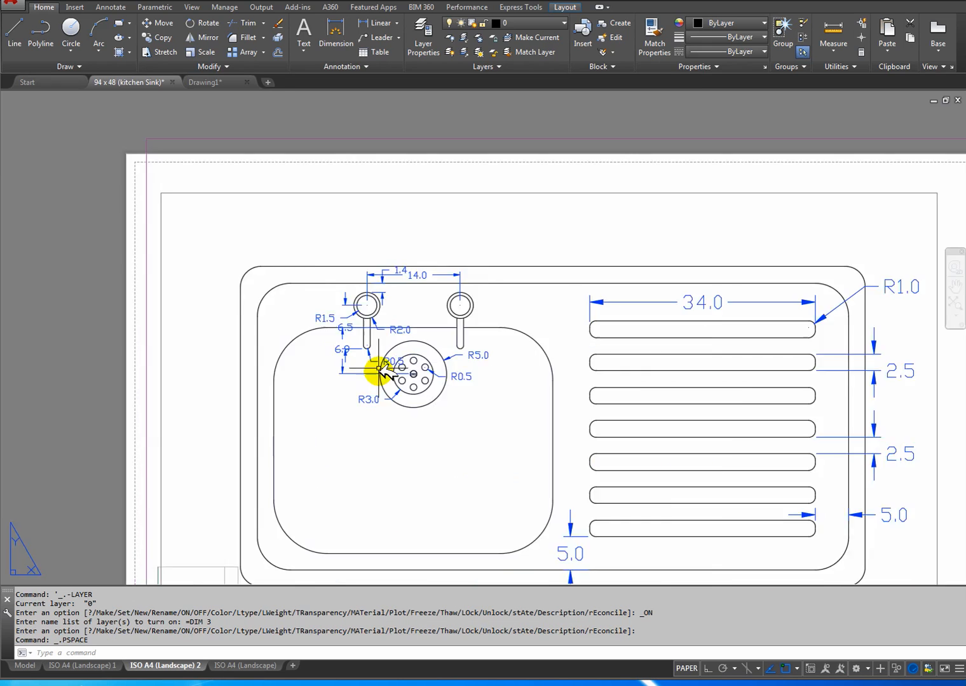
pyautogui.moveTo(333, 447); pyautogui.dragTo(345, 394, button='middle')
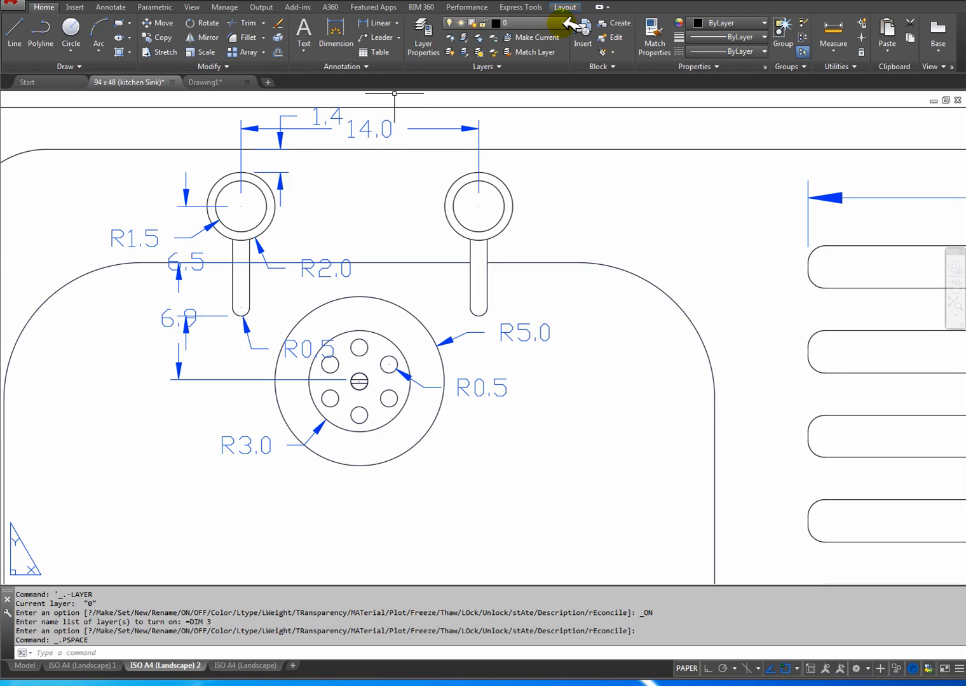
pyautogui.click(451, 110)
pyautogui.moveTo(472, 422); pyautogui.dragTo(473, 414, button='middle')
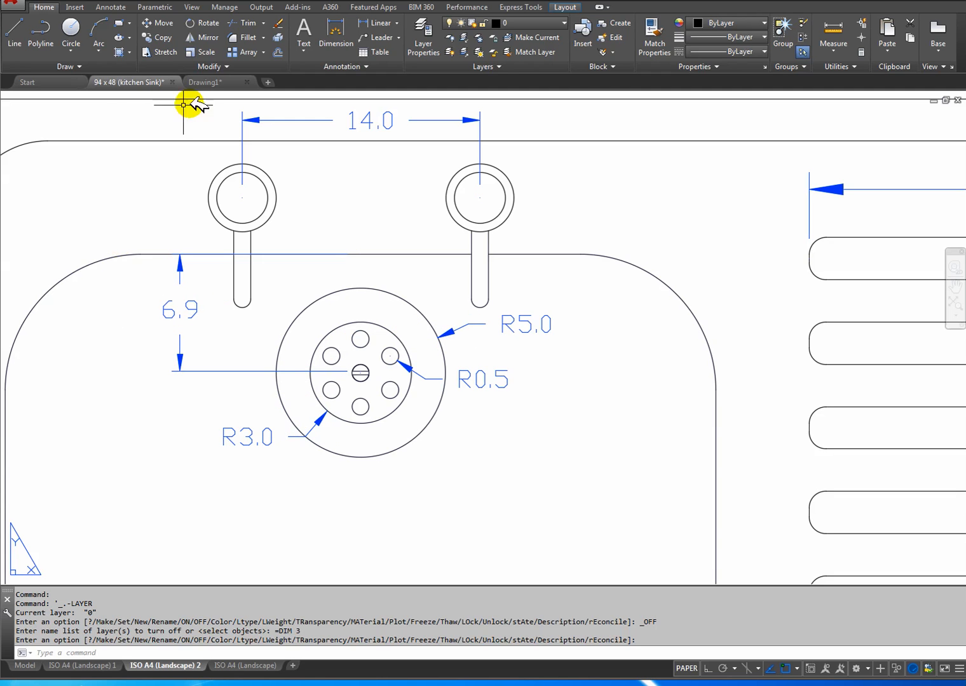
# In the new drawing, draw a waste circle of radius 5 centred 6.9 below the midpoint of the bowl's upper edge.
pyautogui.click(205, 82)
pyautogui.moveTo(345, 367); pyautogui.dragTo(387, 379, button='middle')
pyautogui.scroll(2, 388, 379)
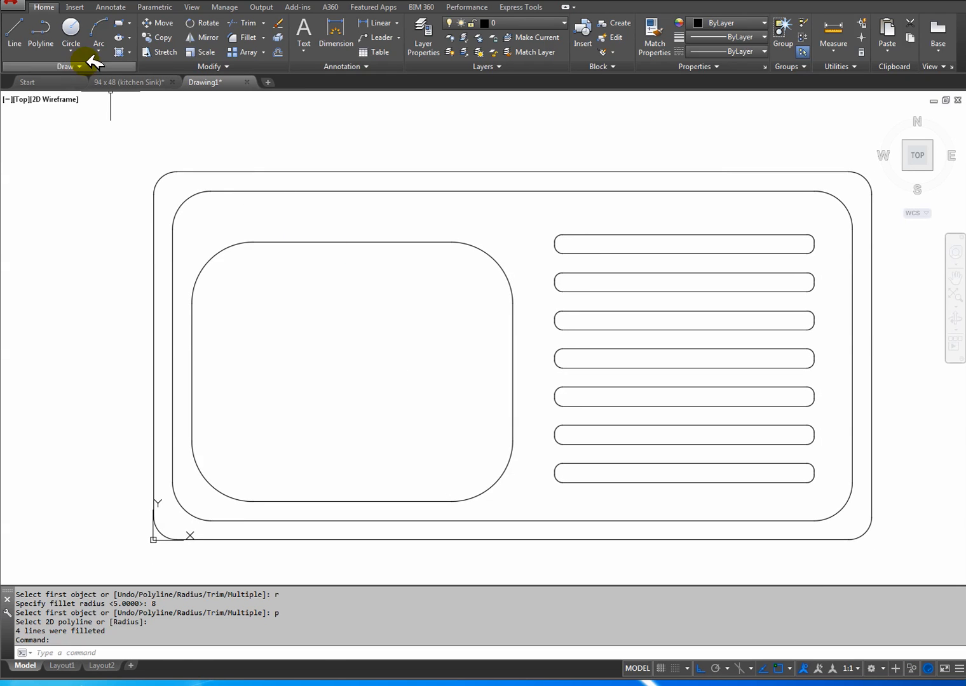
pyautogui.click(71, 28)
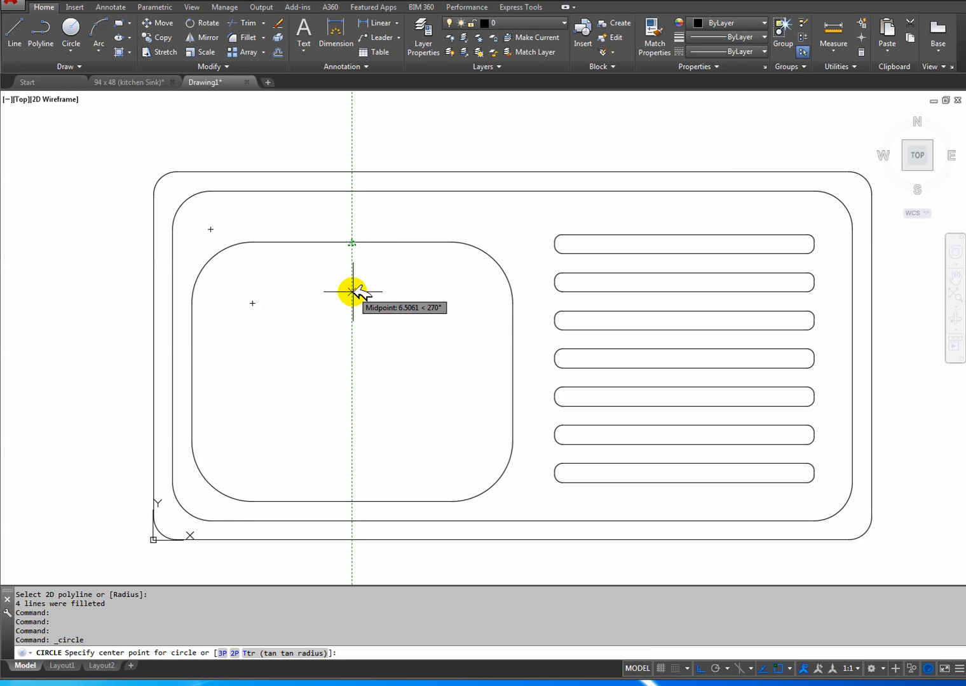
pyautogui.write('6')
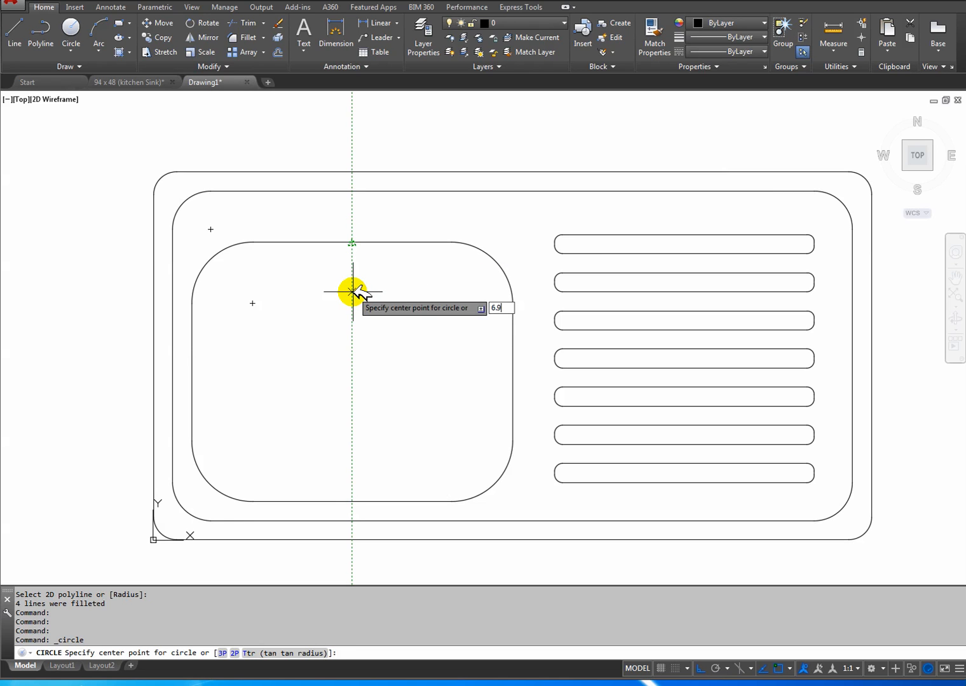
pyautogui.write('.9')
pyautogui.press('Return')
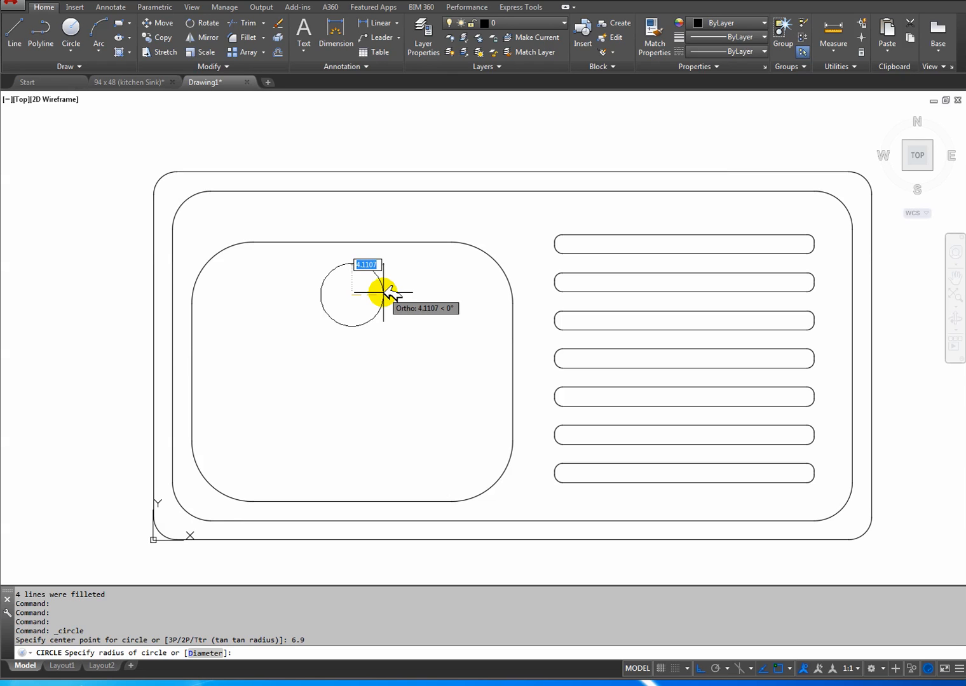
pyautogui.press('Return')
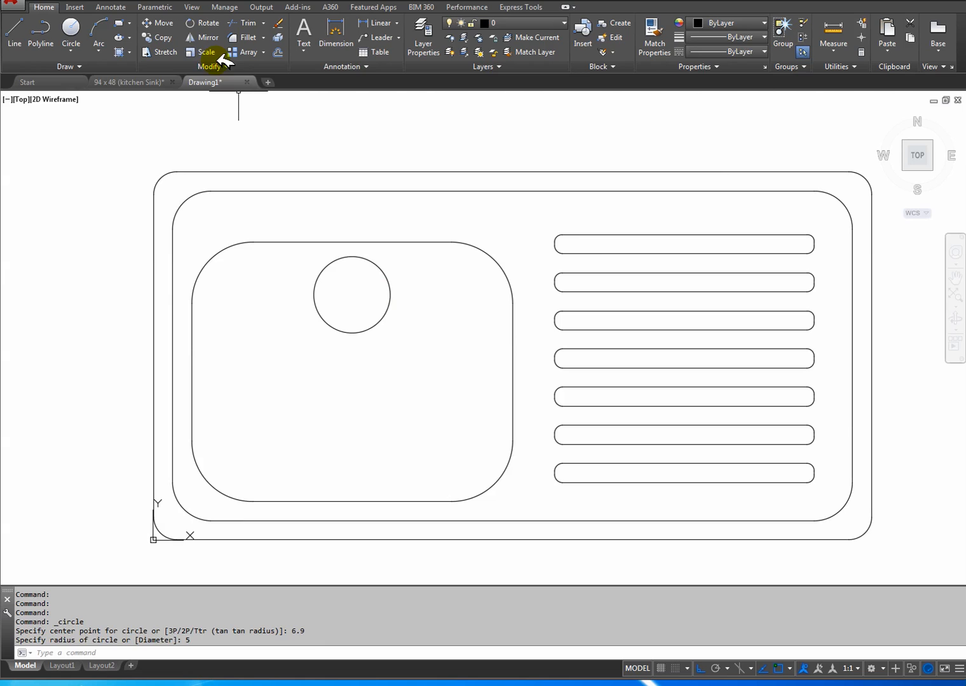
# Check the radii of the two waste circles in the reference drawing and return to the new drawing.
pyautogui.click(154, 82)
pyautogui.click(238, 84)
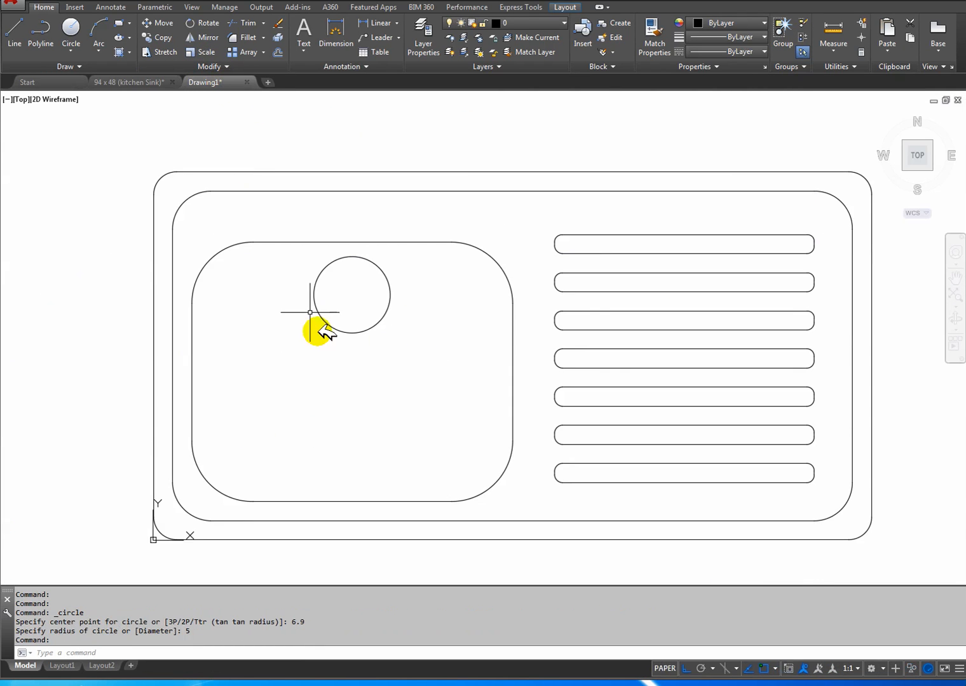
pyautogui.scroll(4, 420, 318)
pyautogui.moveTo(388, 311); pyautogui.dragTo(338, 282, button='middle')
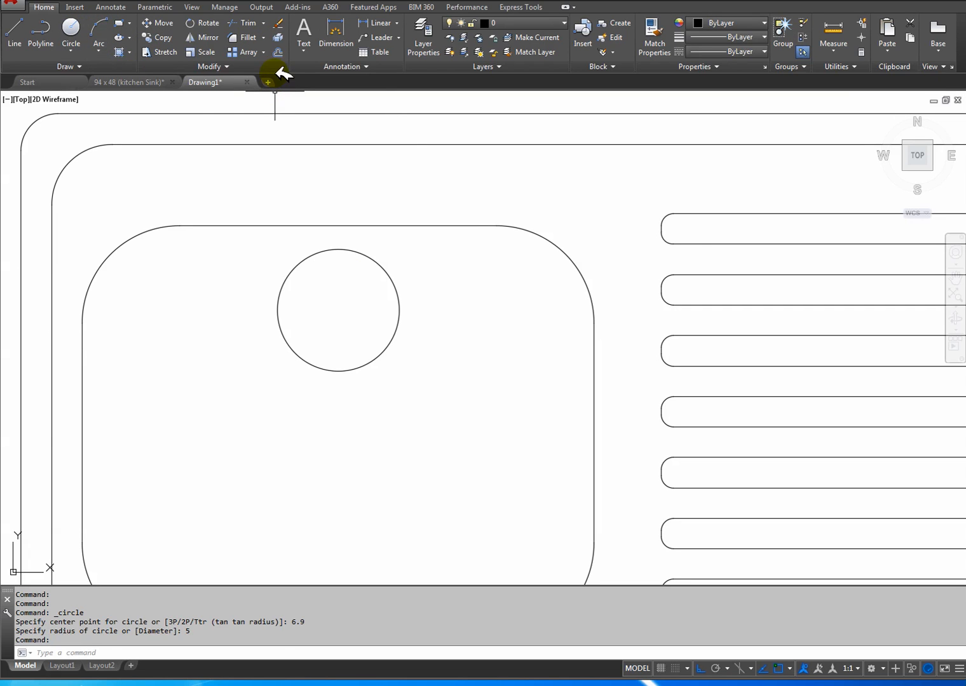
pyautogui.click(279, 51)
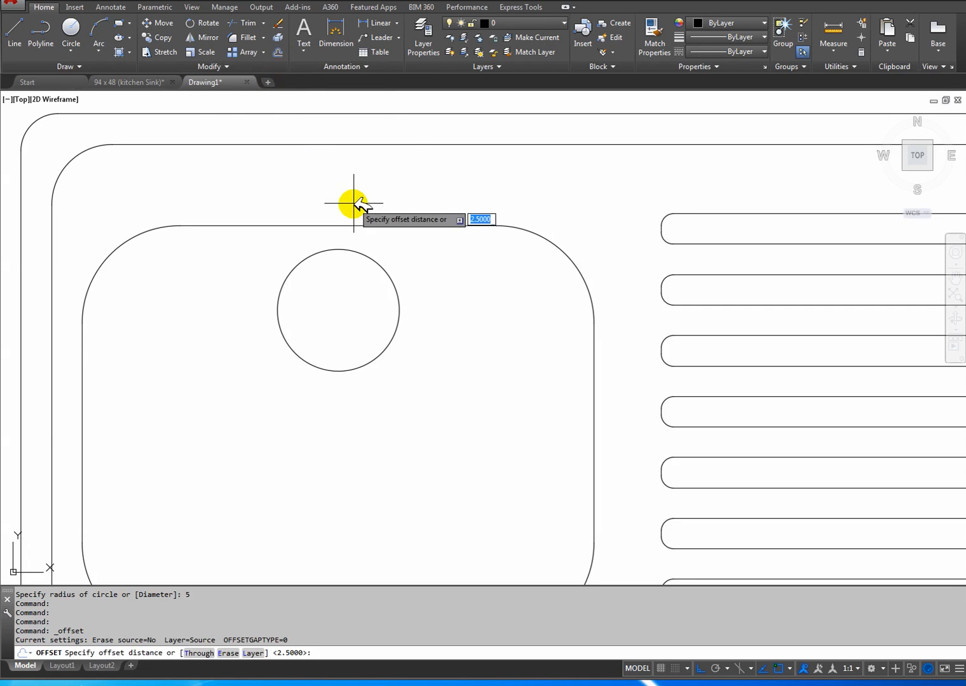
pyautogui.click(150, 82)
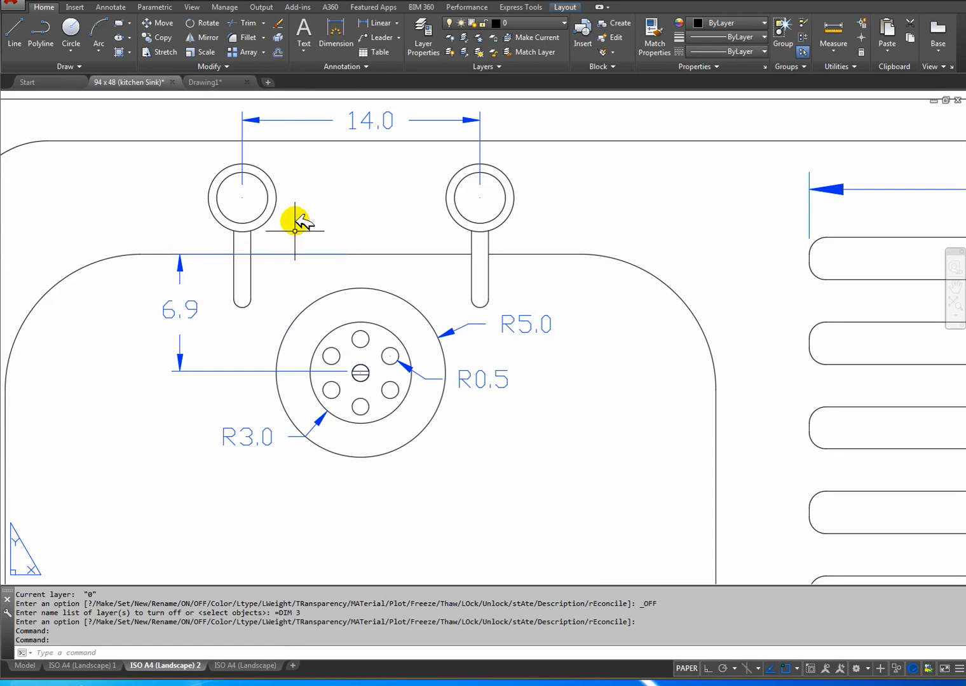
pyautogui.click(212, 82)
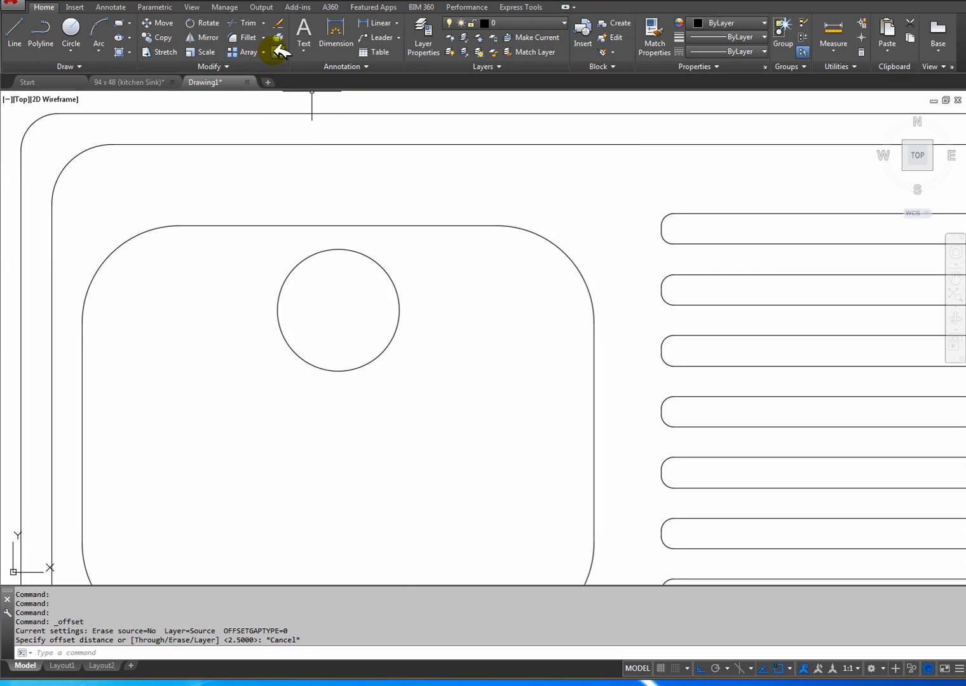
# Offset the waste circle inward by 2.
pyautogui.click(278, 51)
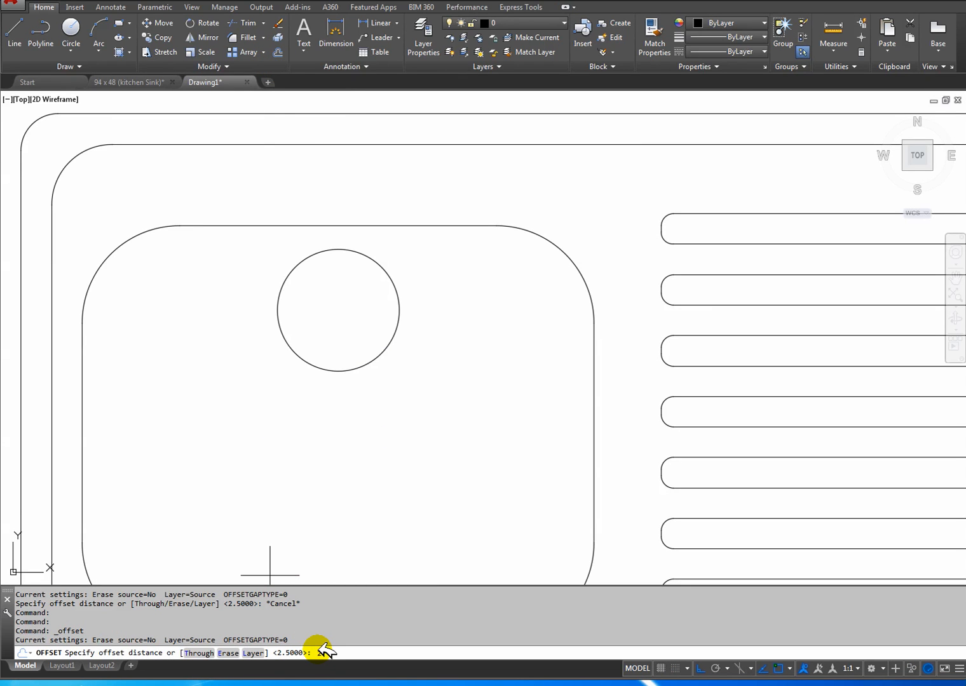
pyautogui.write('2')
pyautogui.press('Return')
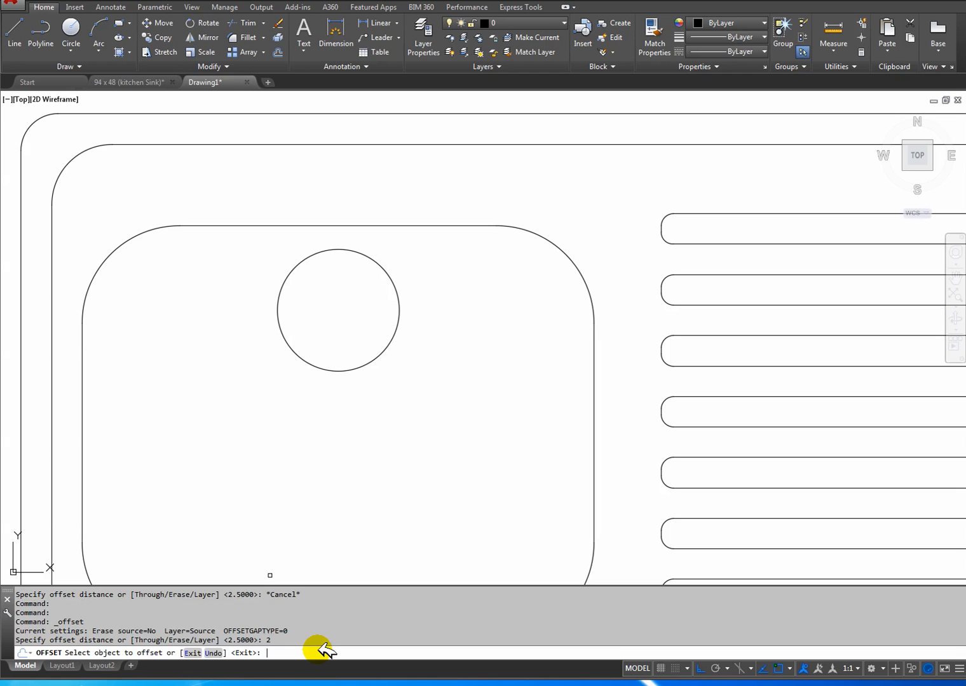
pyautogui.click(348, 370)
pyautogui.click(340, 340)
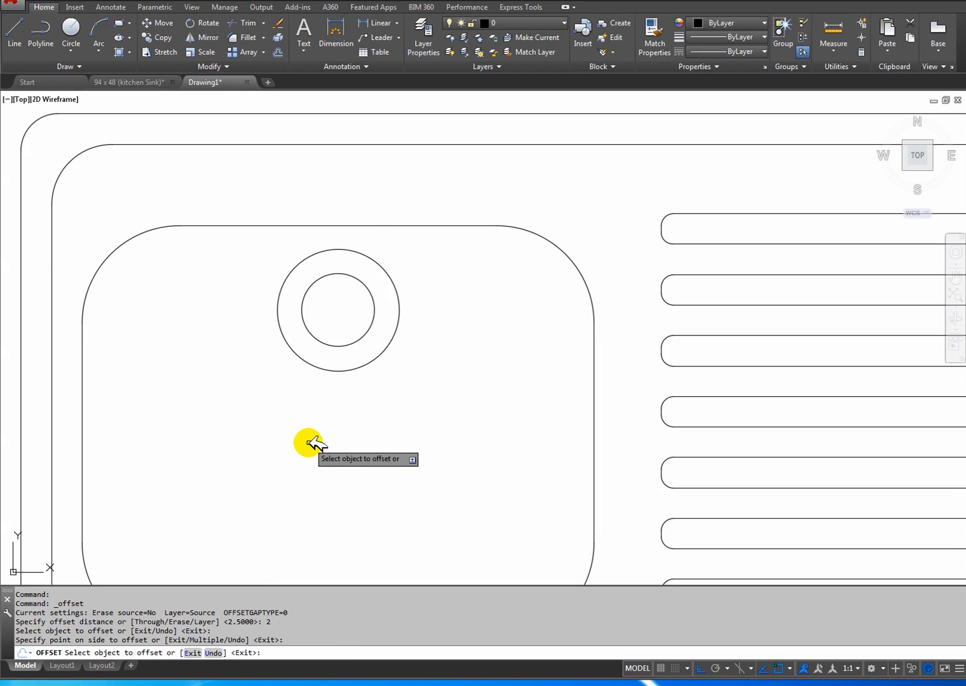
pyautogui.press('Return')
# Check the position and radius of the small waste holes in the reference drawing and return to the new drawing.
pyautogui.moveTo(321, 397); pyautogui.dragTo(396, 452, button='middle')
pyautogui.scroll(2, 396, 452)
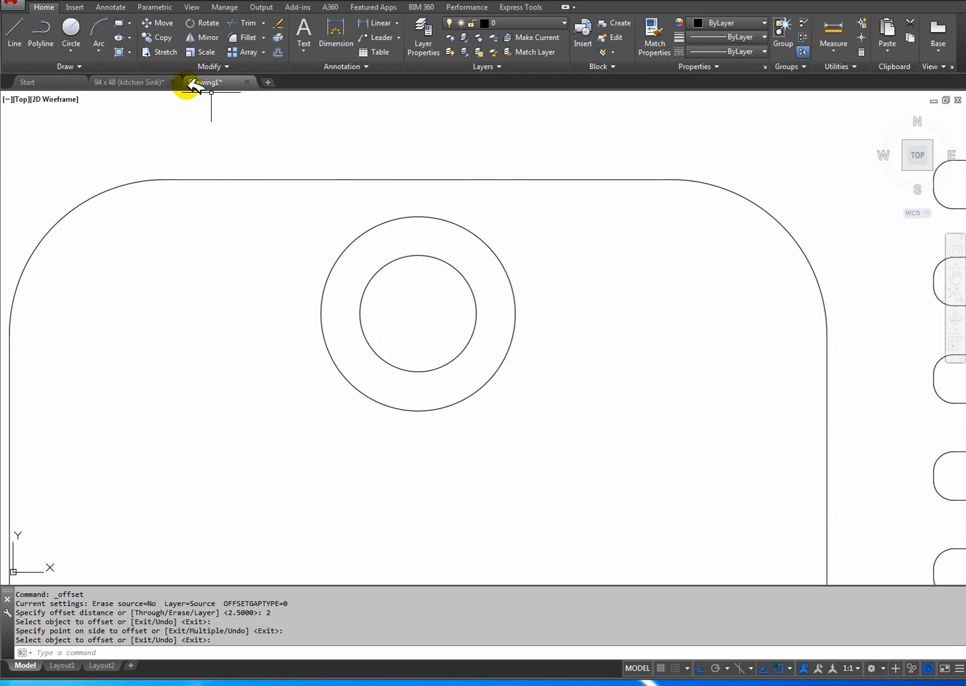
pyautogui.click(148, 82)
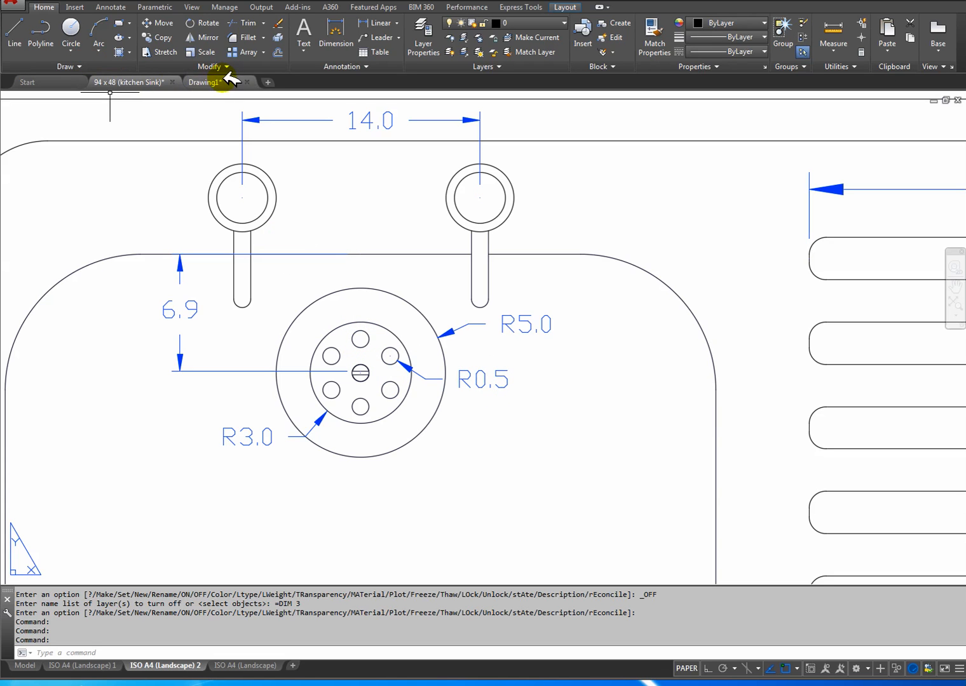
pyautogui.click(210, 82)
pyautogui.click(71, 28)
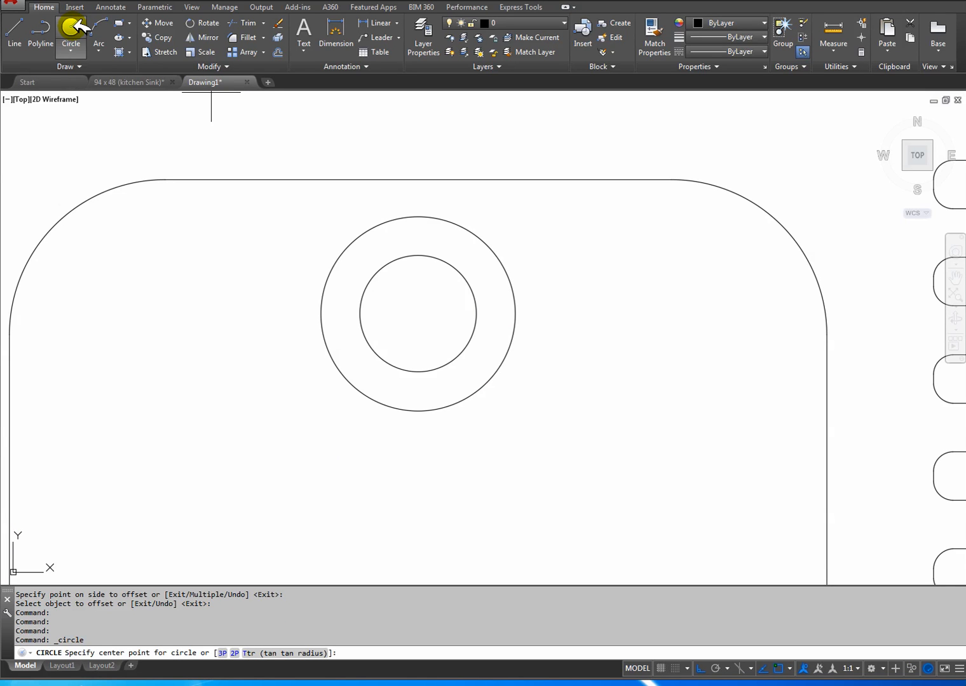
pyautogui.click(164, 81)
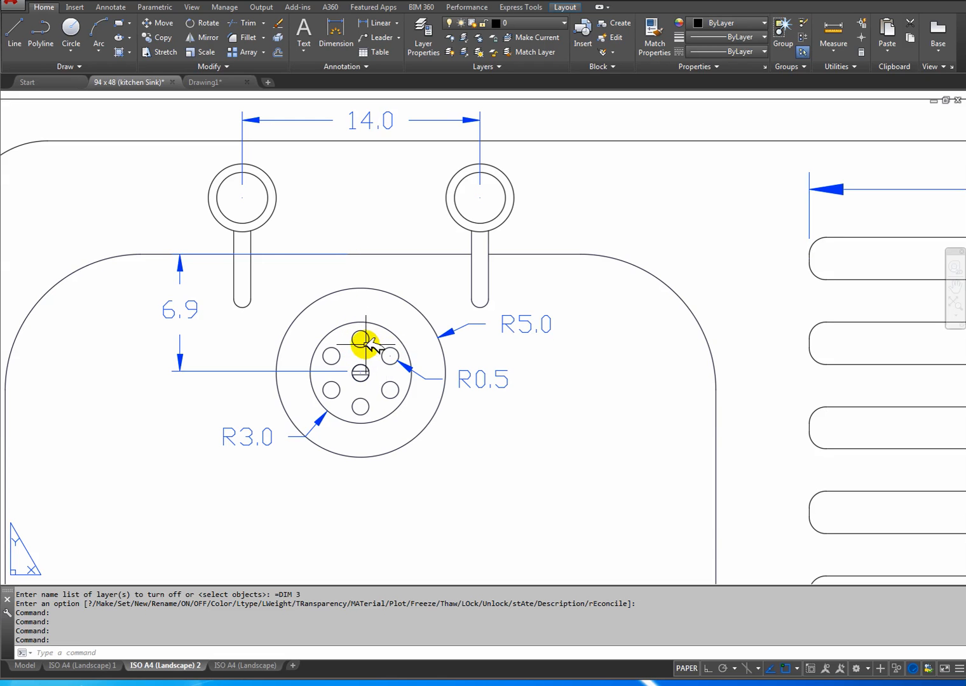
pyautogui.click(206, 81)
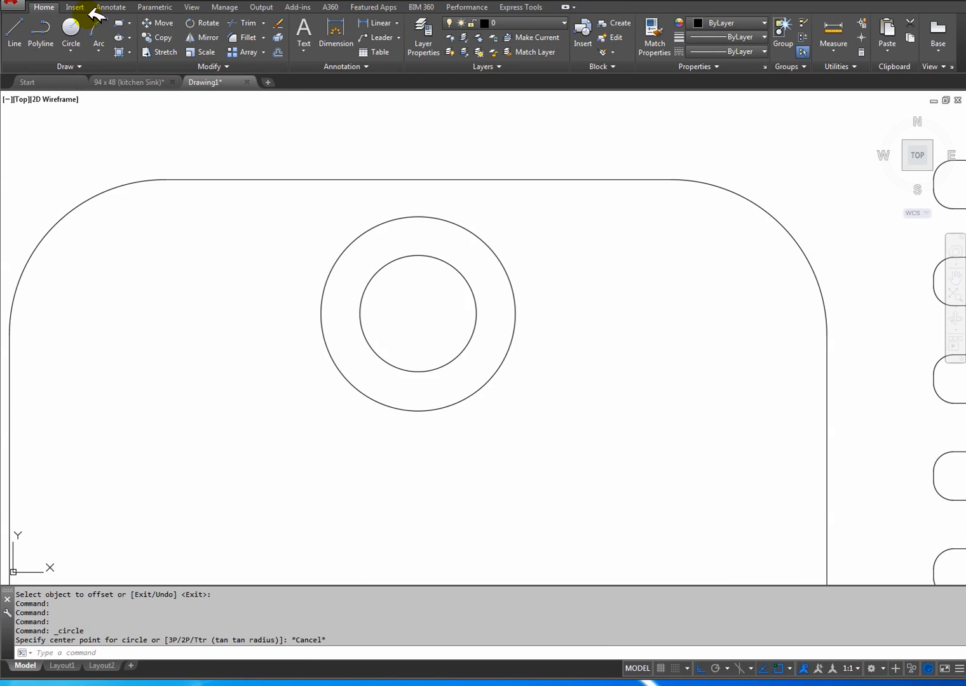
# Draw a hole circle of radius 0.5 inside the inner waste circle, centred about 2 directly above the waste centre.
pyautogui.click(75, 26)
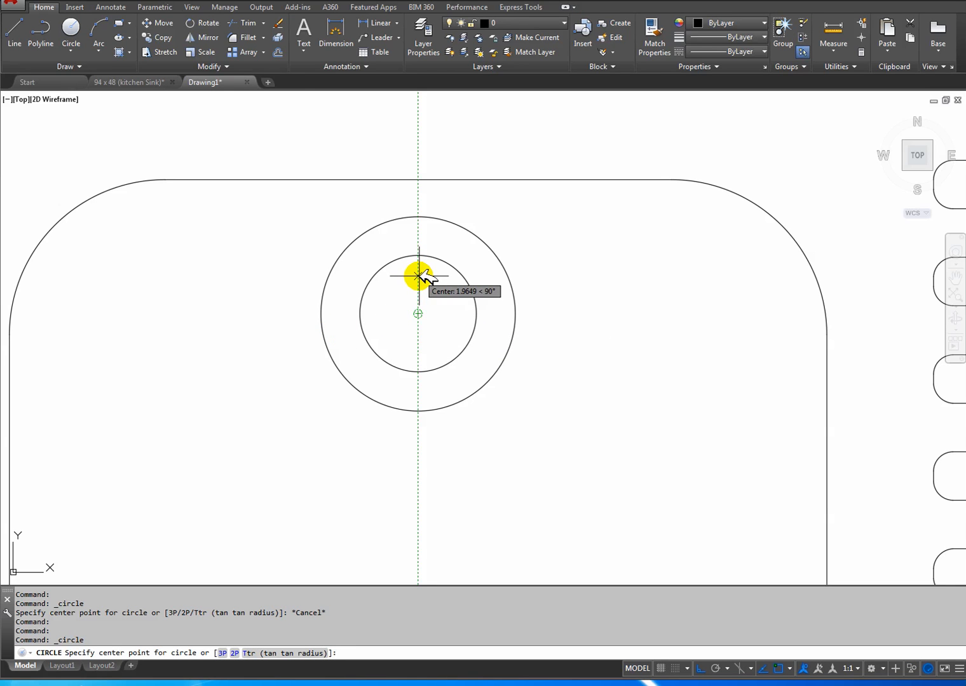
pyautogui.click(419, 275)
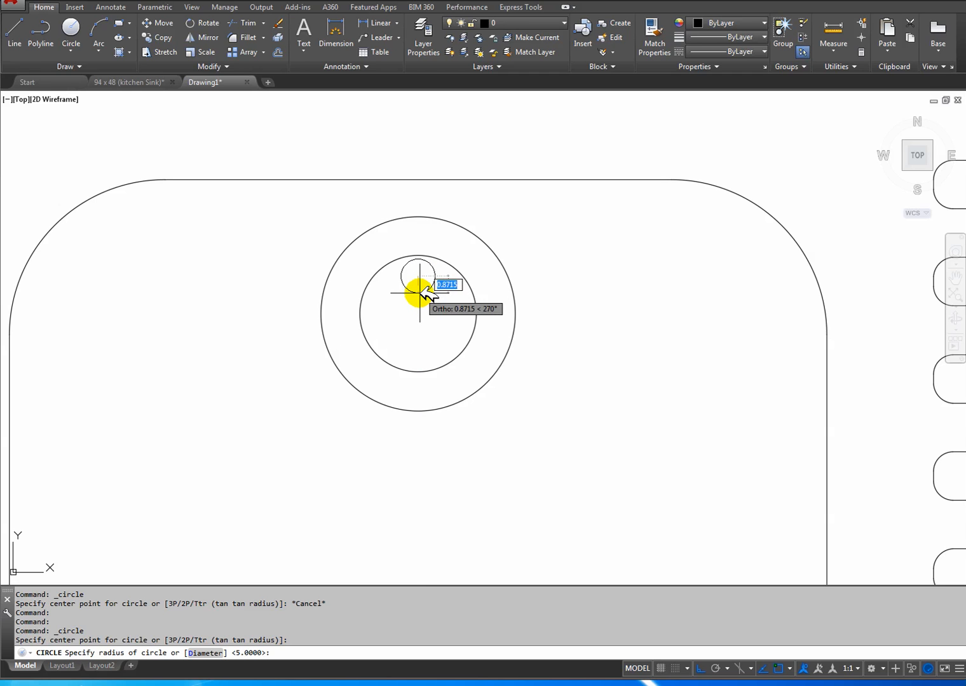
pyautogui.write('.5')
pyautogui.press('Return')
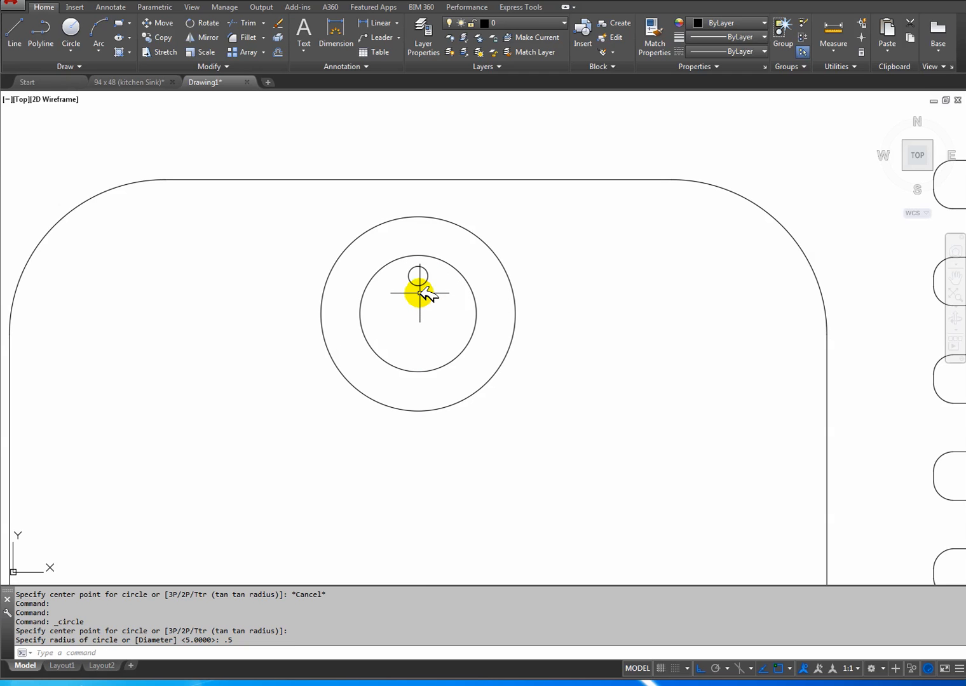
# Create a 360° polar array of the small hole around the waste centre with 7 items.
pyautogui.moveTo(409, 287)
pyautogui.mouseDown(button='middle')
pyautogui.moveTo(392, 339)
pyautogui.moveTo(336, 307)
pyautogui.mouseUp(button='middle')
pyautogui.scroll(2, 393, 340)
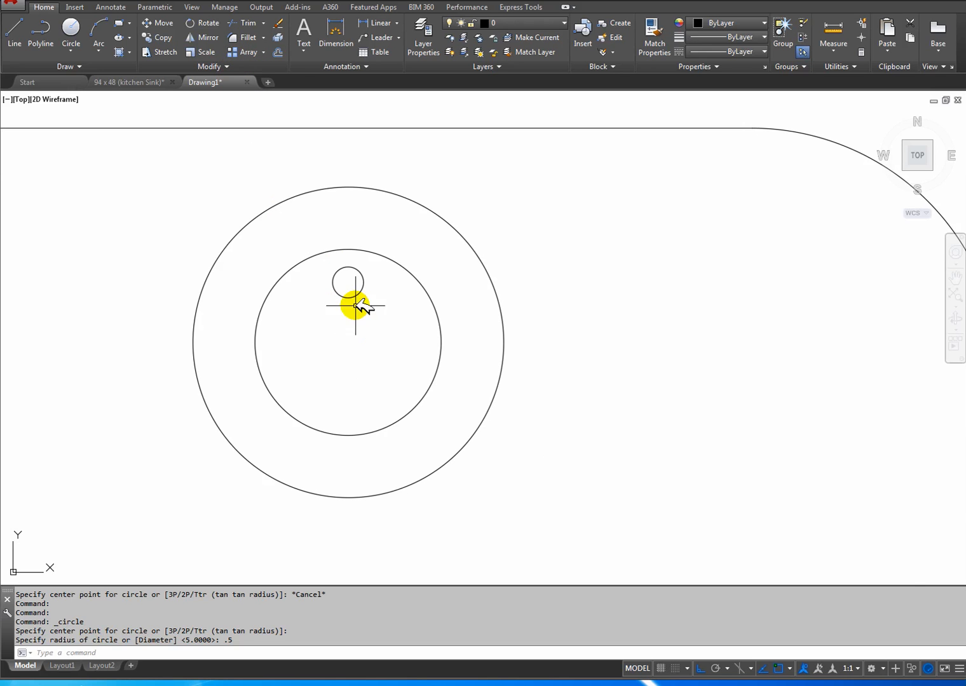
pyautogui.scroll(-5, 455, 351)
pyautogui.moveTo(652, 369); pyautogui.dragTo(632, 311, button='middle')
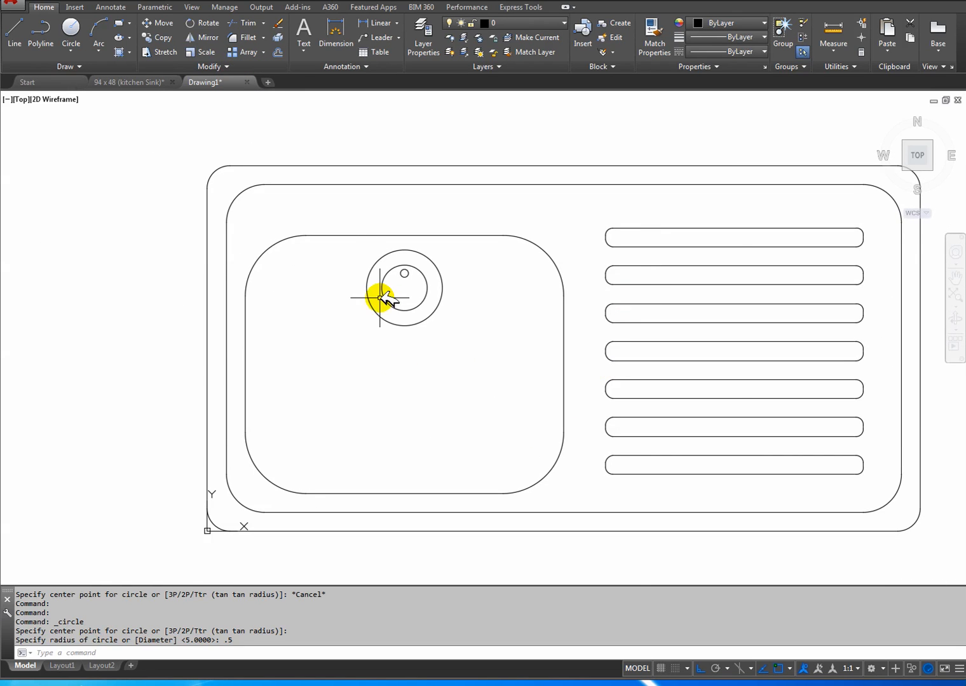
pyautogui.scroll(4, 391, 298)
pyautogui.moveTo(405, 291); pyautogui.dragTo(360, 319, button='middle')
pyautogui.scroll(2, 359, 317)
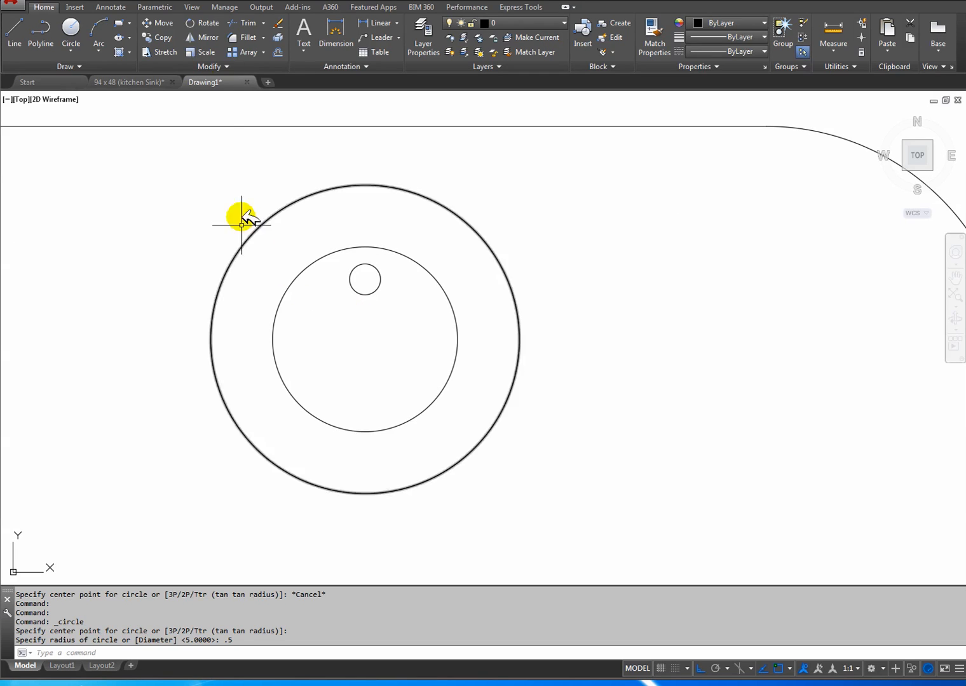
pyautogui.click(263, 52)
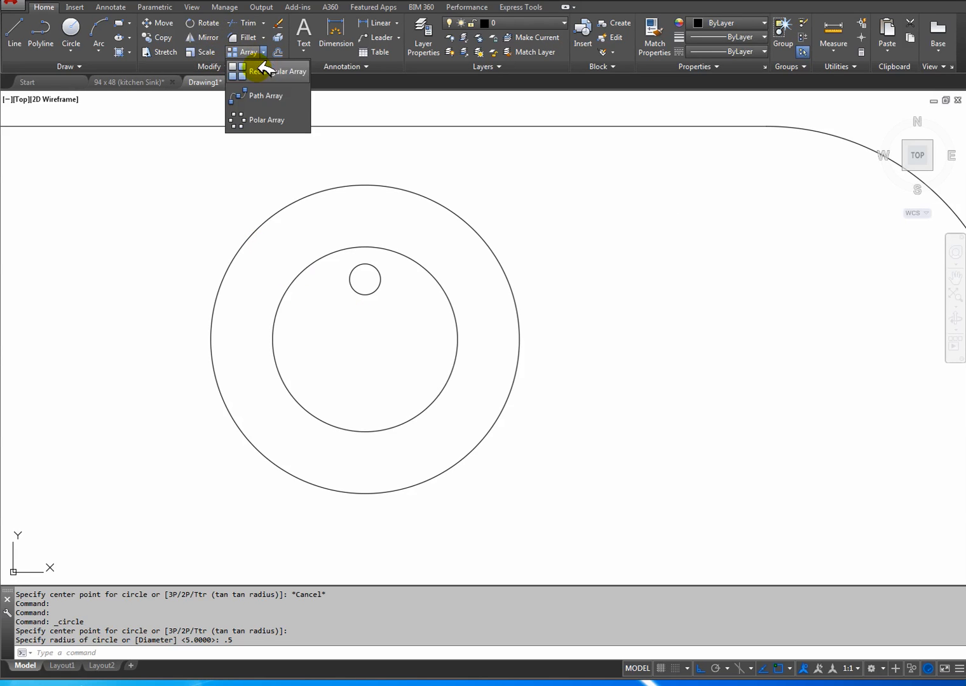
pyautogui.click(267, 121)
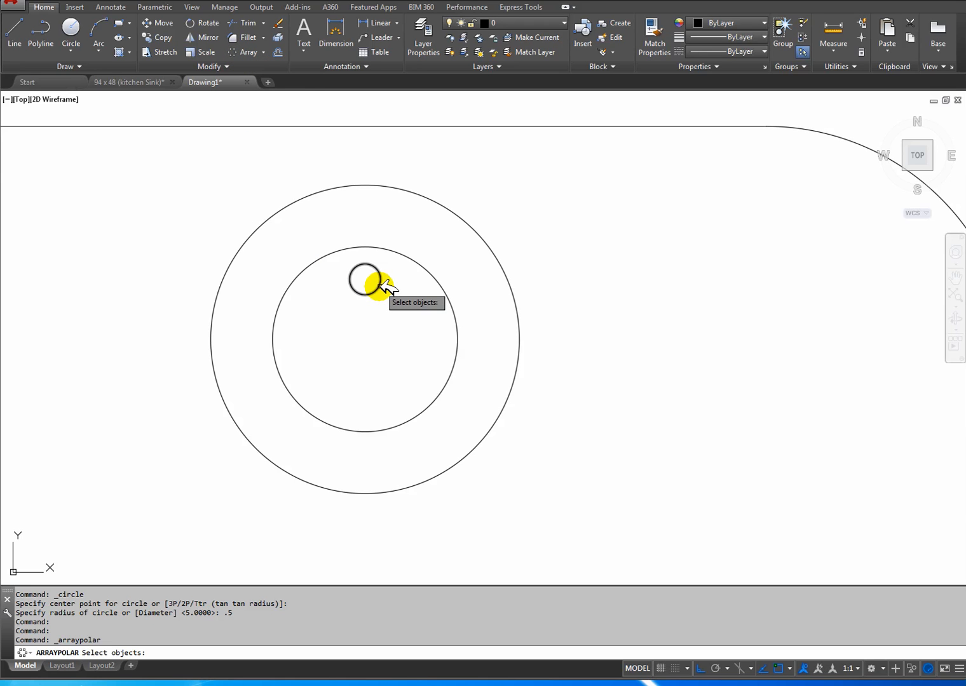
pyautogui.click(379, 286)
pyautogui.press('Return')
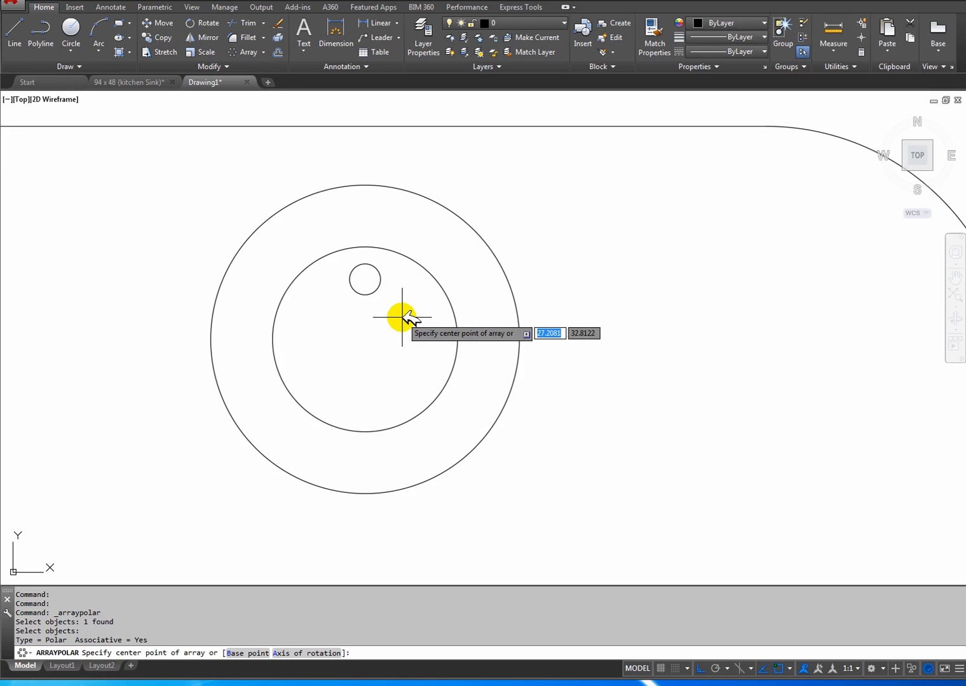
pyautogui.click(366, 339)
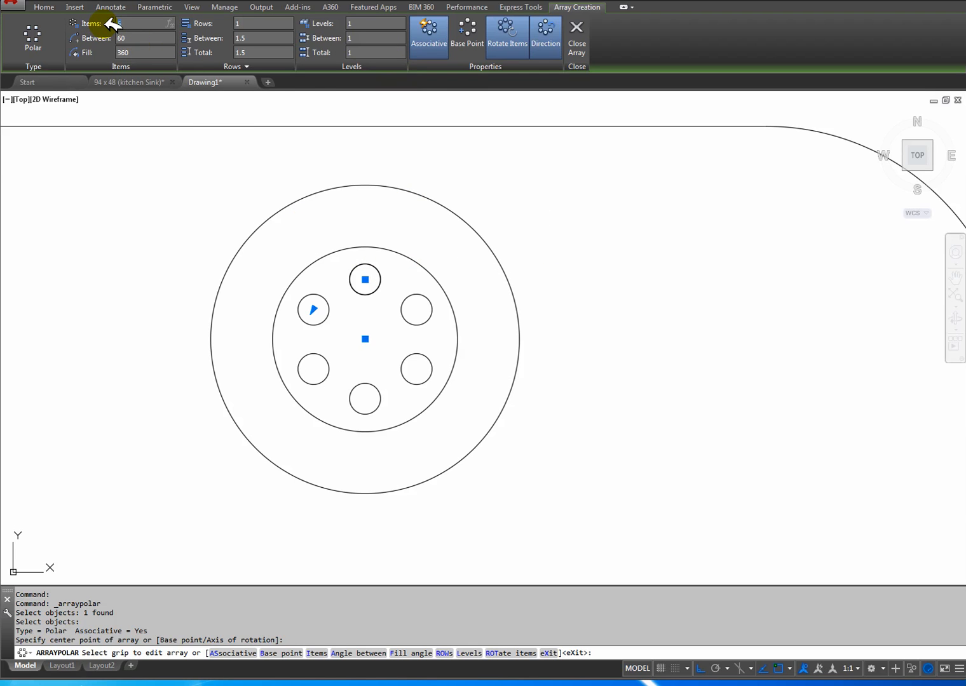
pyautogui.press('Return')
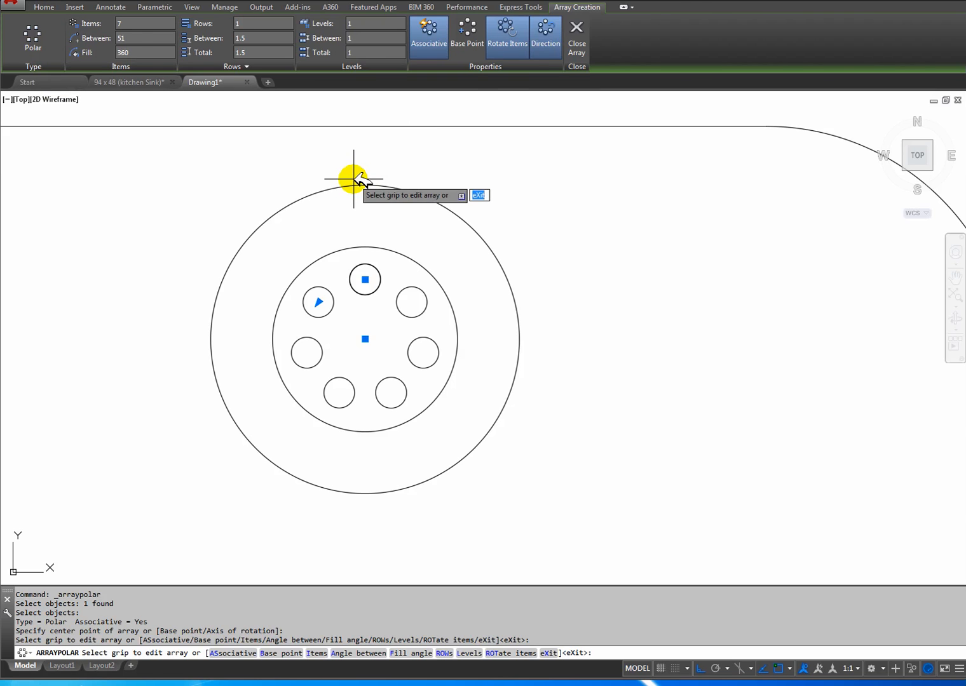
pyautogui.press('Return')
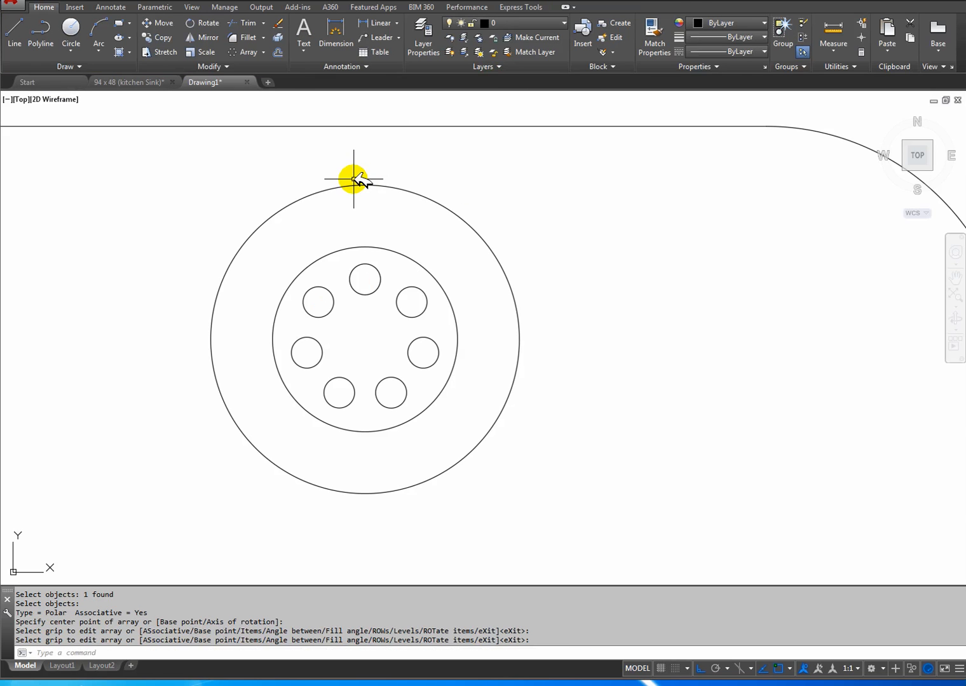
# Check the number of waste holes in the reference drawing and set the hole array in the new drawing to 6 items.
pyautogui.click(153, 81)
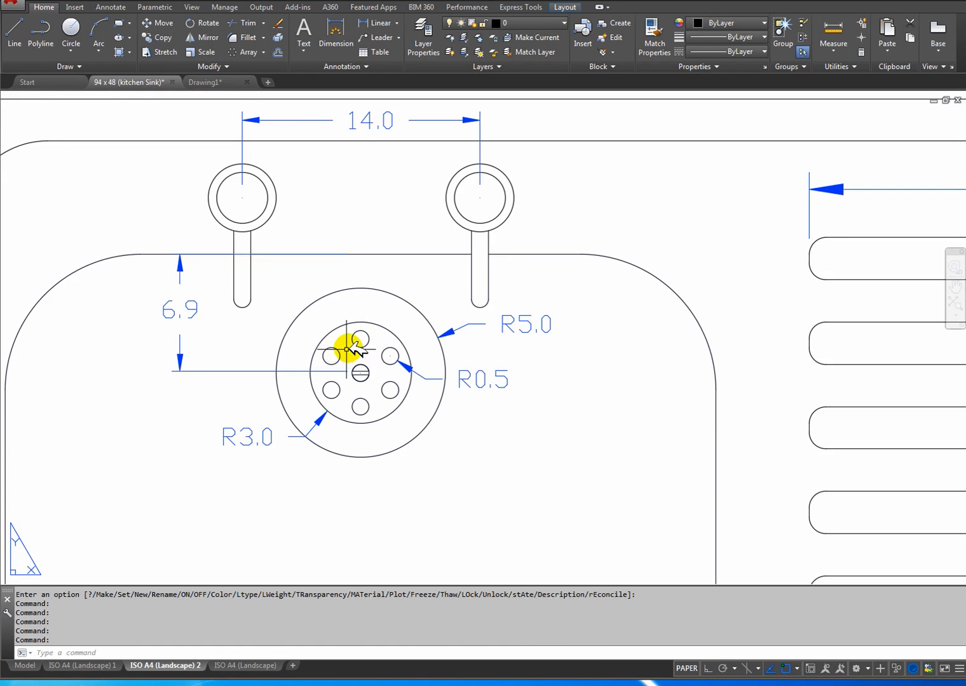
pyautogui.click(202, 82)
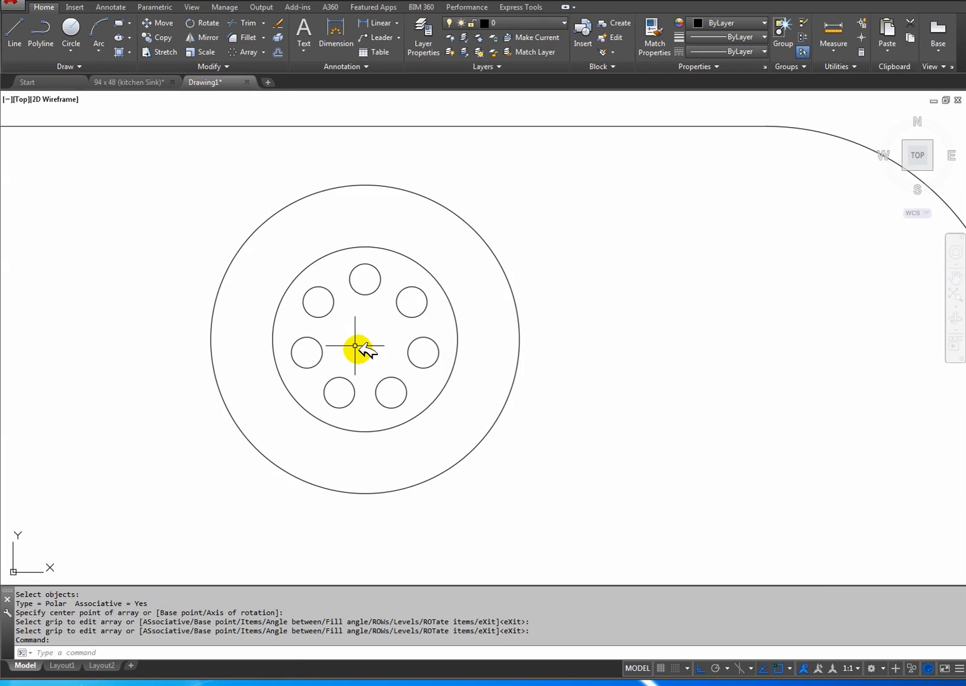
pyautogui.click(376, 295)
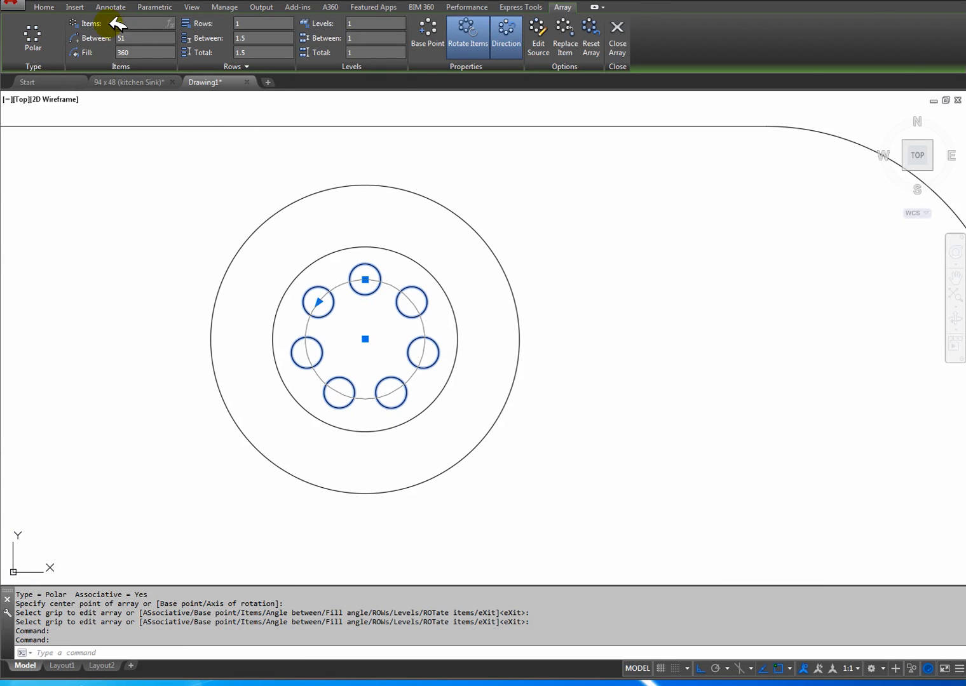
pyautogui.scroll(-1, 109, 23)
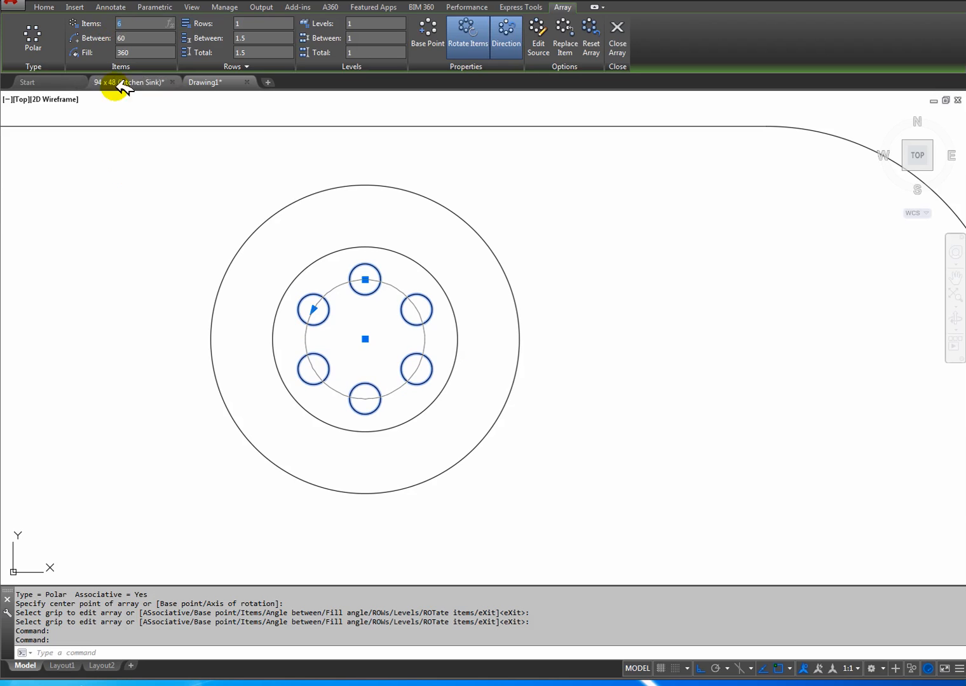
pyautogui.click(147, 255)
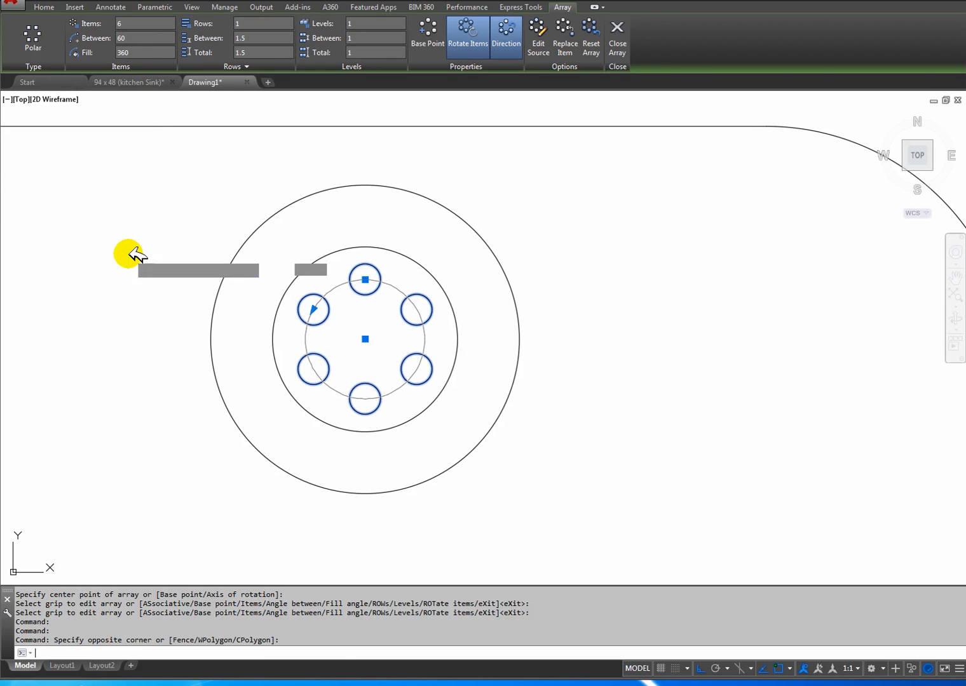
pyautogui.press('Return')
pyautogui.press('Escape')
# Examine the slotted centre circle of the waste in the reference drawing and return to the new drawing.
pyautogui.moveTo(354, 315); pyautogui.dragTo(400, 323, button='middle')
pyautogui.scroll(-5, 400, 323)
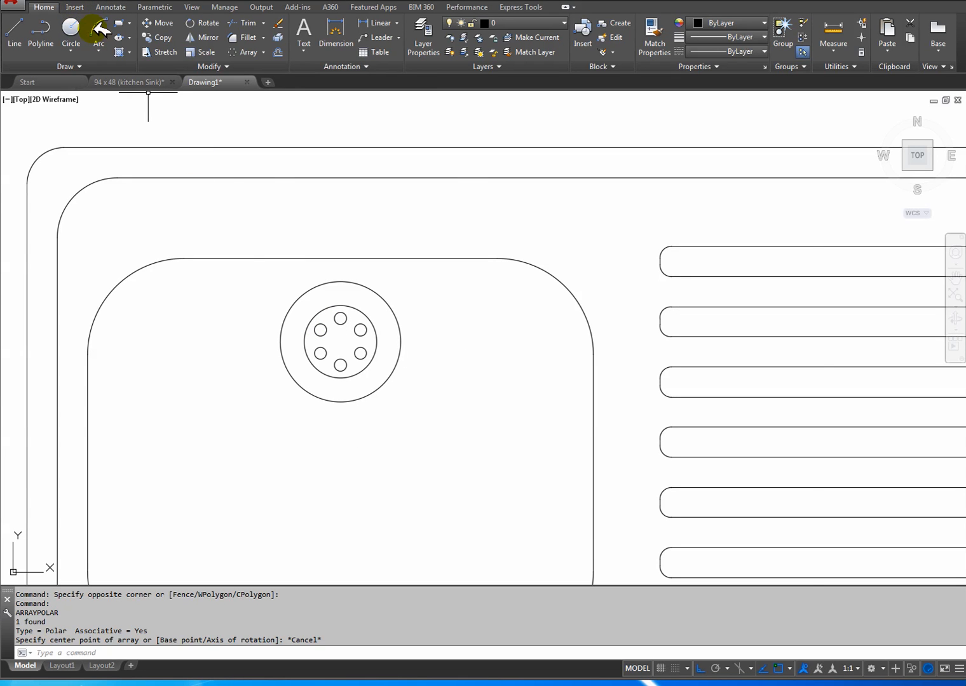
pyautogui.click(155, 81)
pyautogui.scroll(6, 363, 383)
pyautogui.moveTo(330, 327); pyautogui.dragTo(363, 347, button='middle')
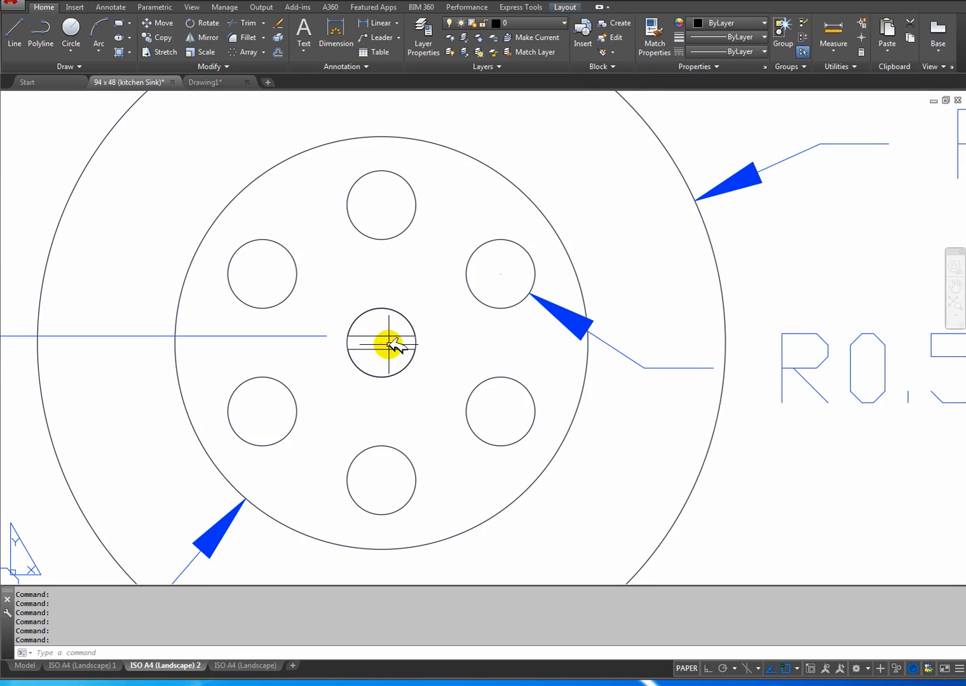
pyautogui.click(215, 82)
# Draw a circle of radius 0.5 at the centre of the waste.
pyautogui.scroll(4, 326, 345)
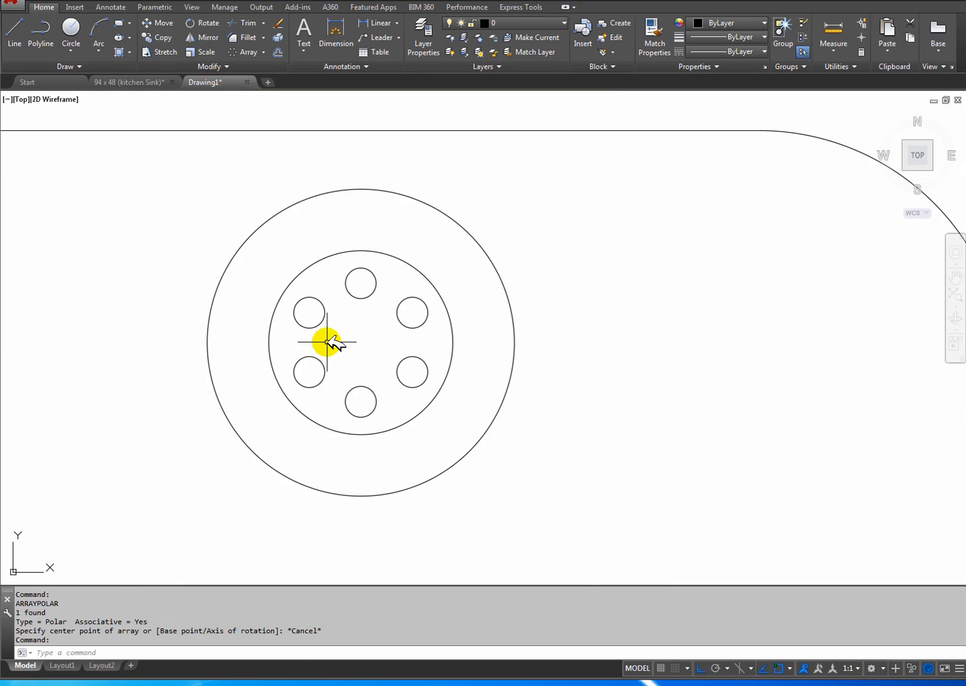
pyautogui.click(70, 31)
pyautogui.click(360, 343)
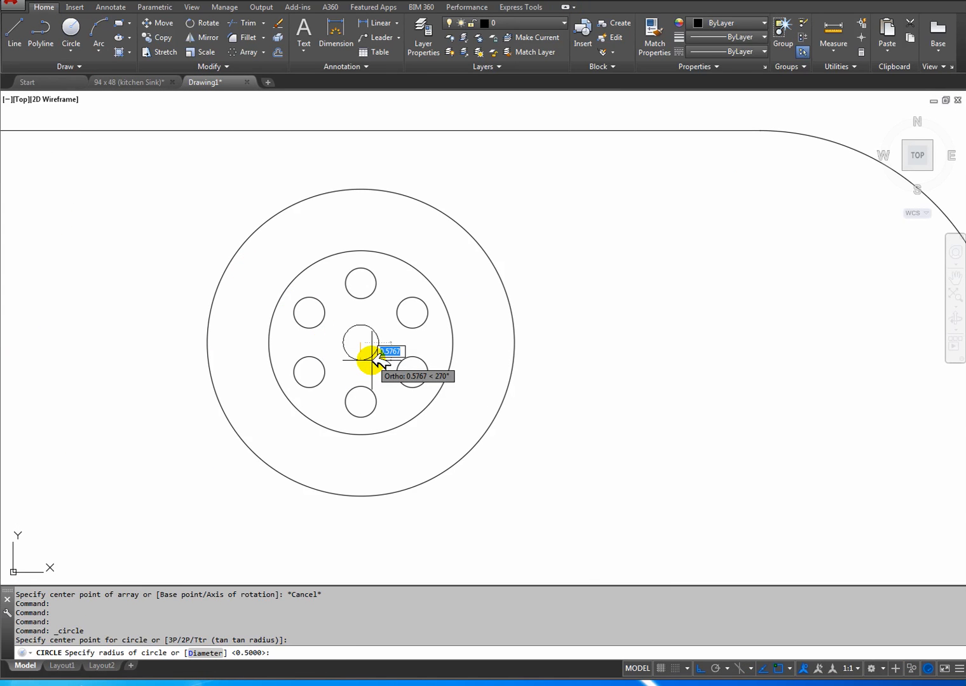
pyautogui.write('.5')
pyautogui.press('Return')
# Draw a horizontal line across the full diameter of the central waste circle.
pyautogui.scroll(4, 378, 361)
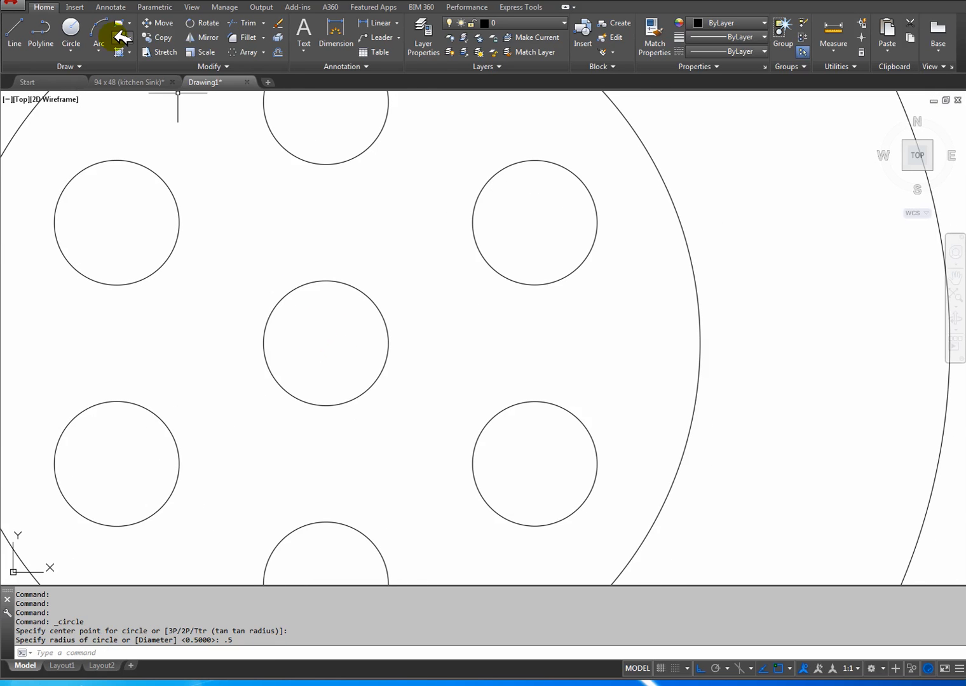
pyautogui.click(15, 30)
pyautogui.click(263, 344)
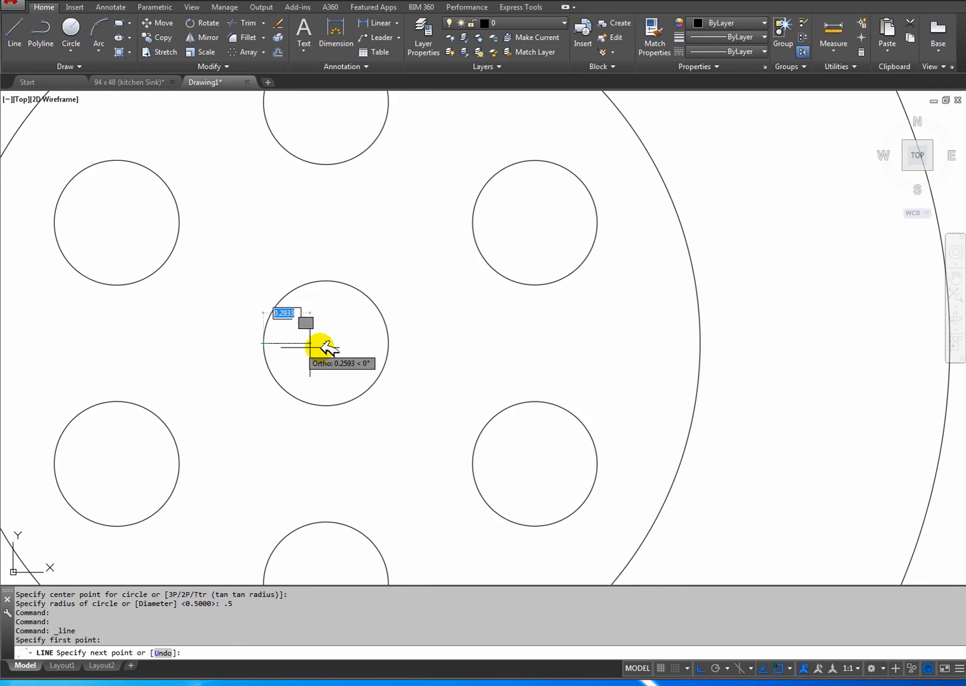
pyautogui.click(388, 344)
pyautogui.rightClick(384, 347)
pyautogui.click(405, 356)
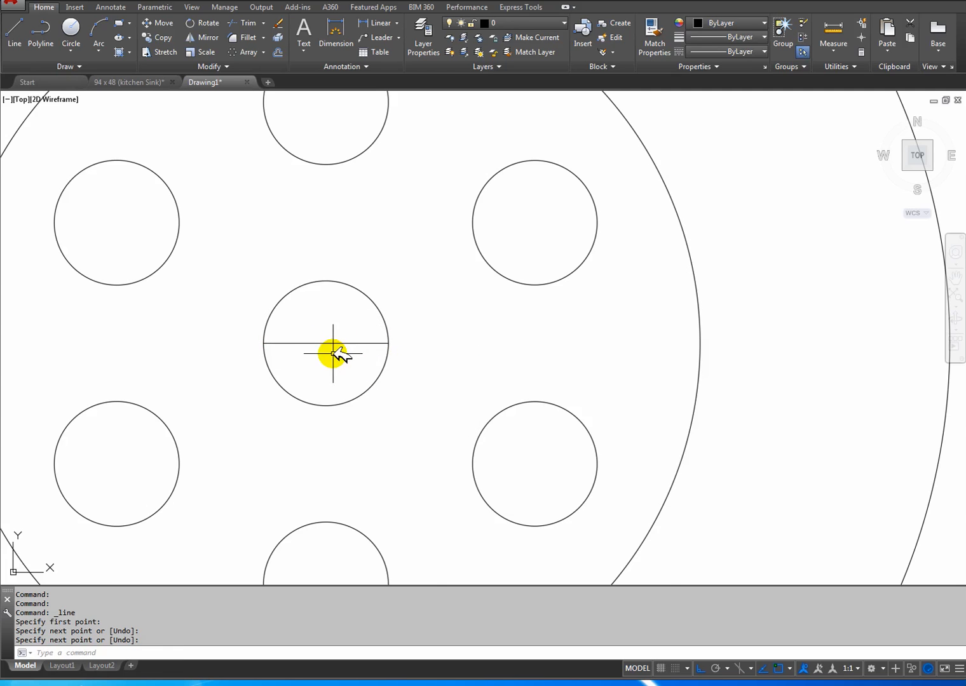
# Offset the central circle's diameter line by 0.1 both upward and downward.
pyautogui.moveTo(340, 343); pyautogui.dragTo(385, 357, button='middle')
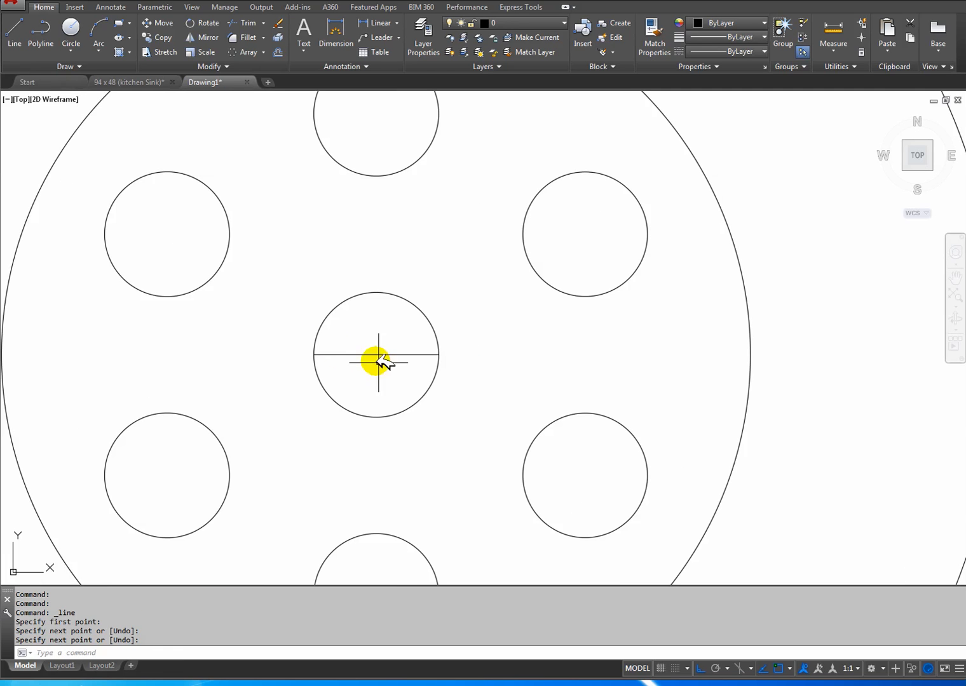
pyautogui.click(278, 52)
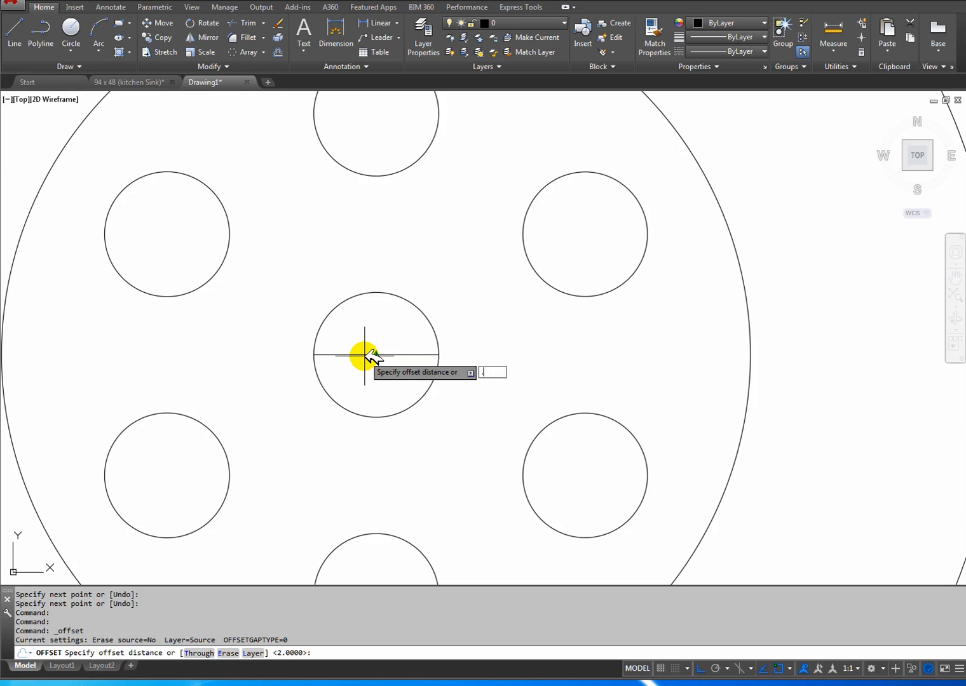
pyautogui.press('Return')
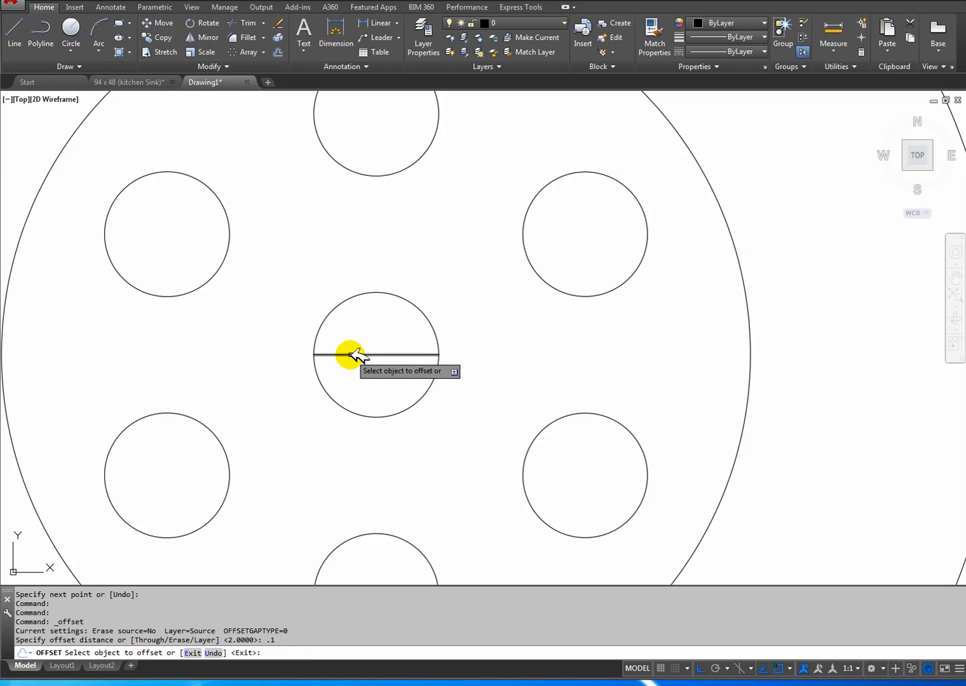
pyautogui.click(355, 354)
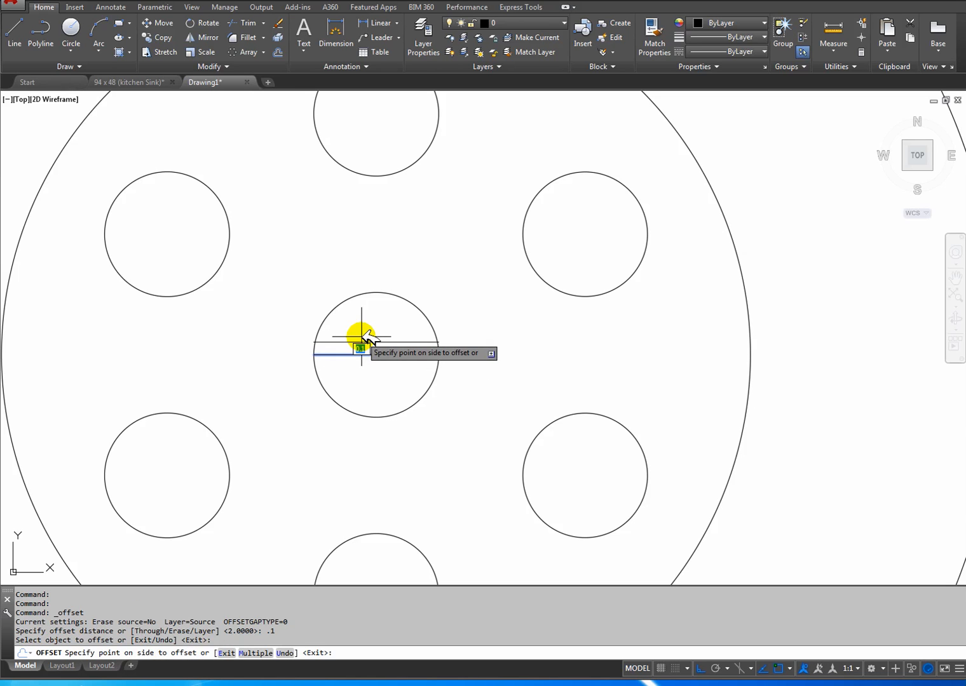
pyautogui.click(361, 337)
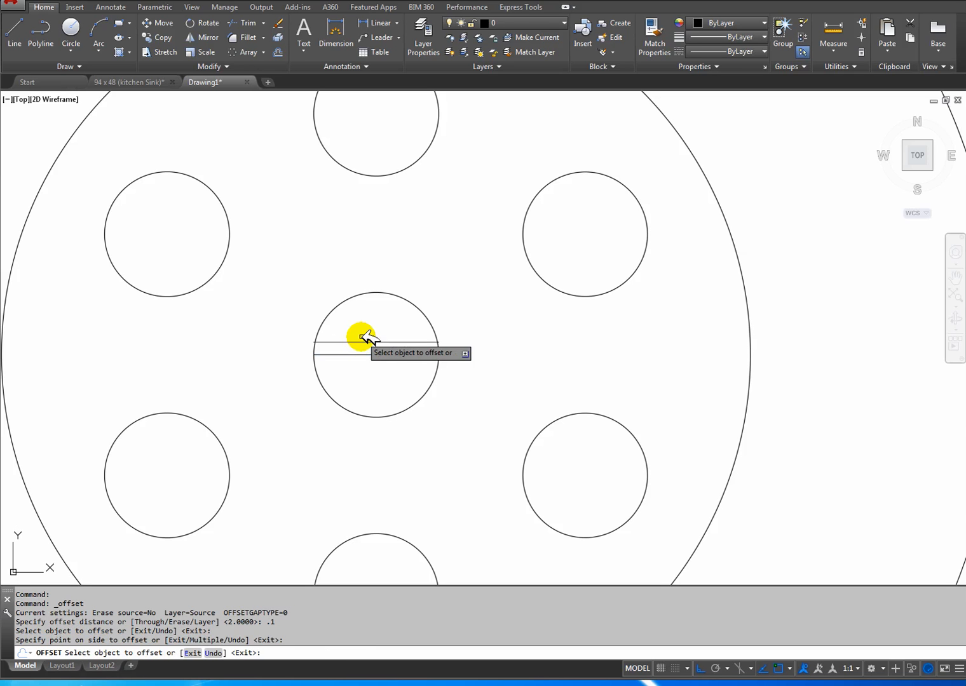
pyautogui.click(356, 354)
pyautogui.click(378, 394)
pyautogui.rightClick(379, 389)
pyautogui.click(410, 398)
# Delete the original diameter line between the two offset lines in the waste's central circle.
pyautogui.click(345, 353)
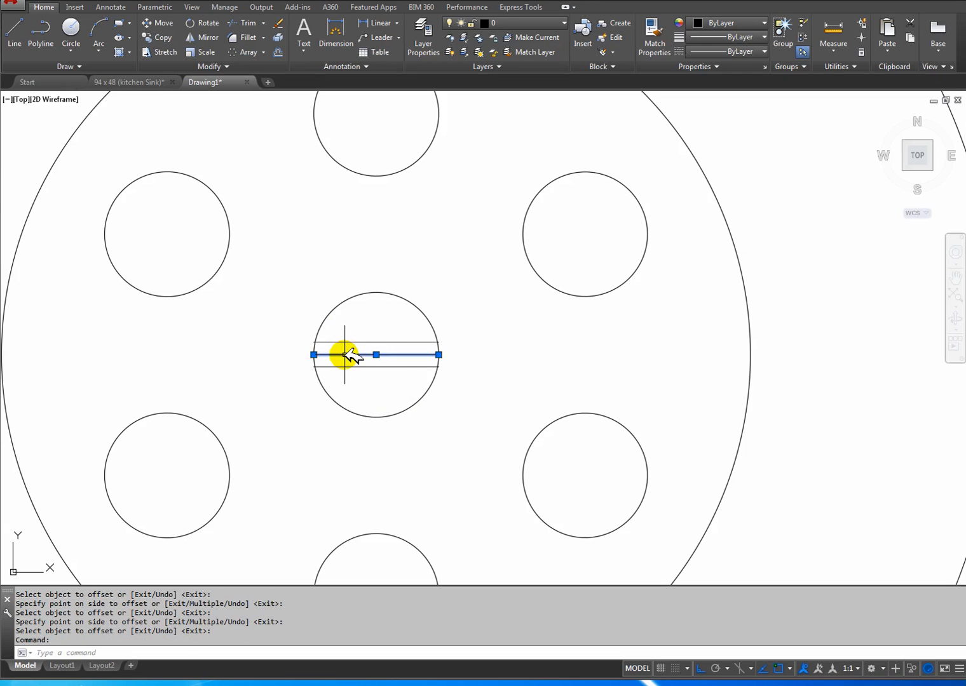
pyautogui.press('Delete')
# Trim the overhanging ends of the two offset lines to the edge of the waste's central circle.
pyautogui.scroll(6, 437, 373)
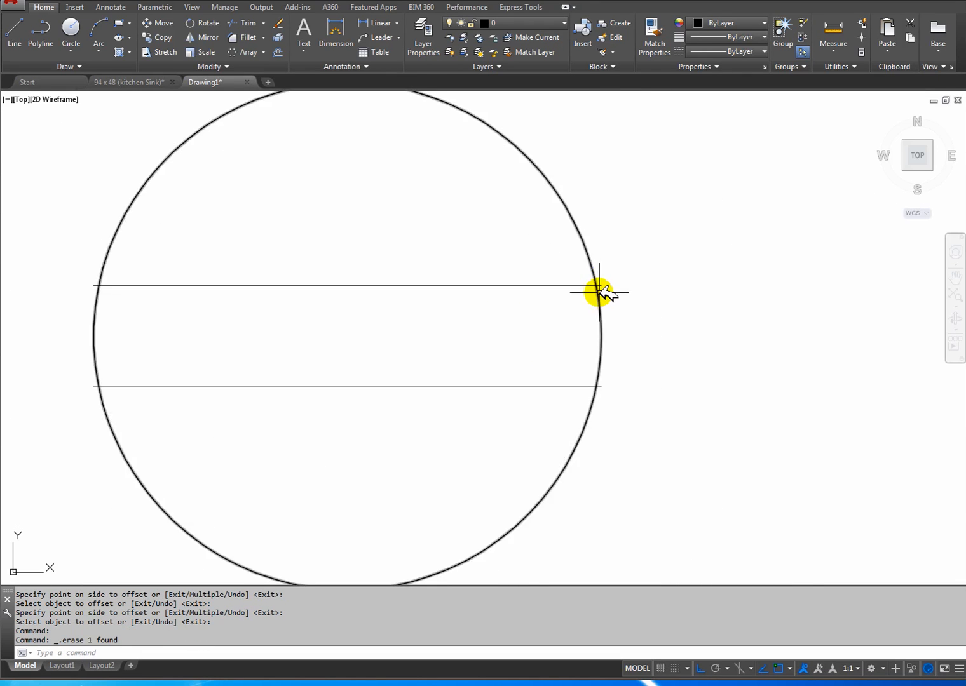
pyautogui.moveTo(437, 327); pyautogui.dragTo(514, 324, button='middle')
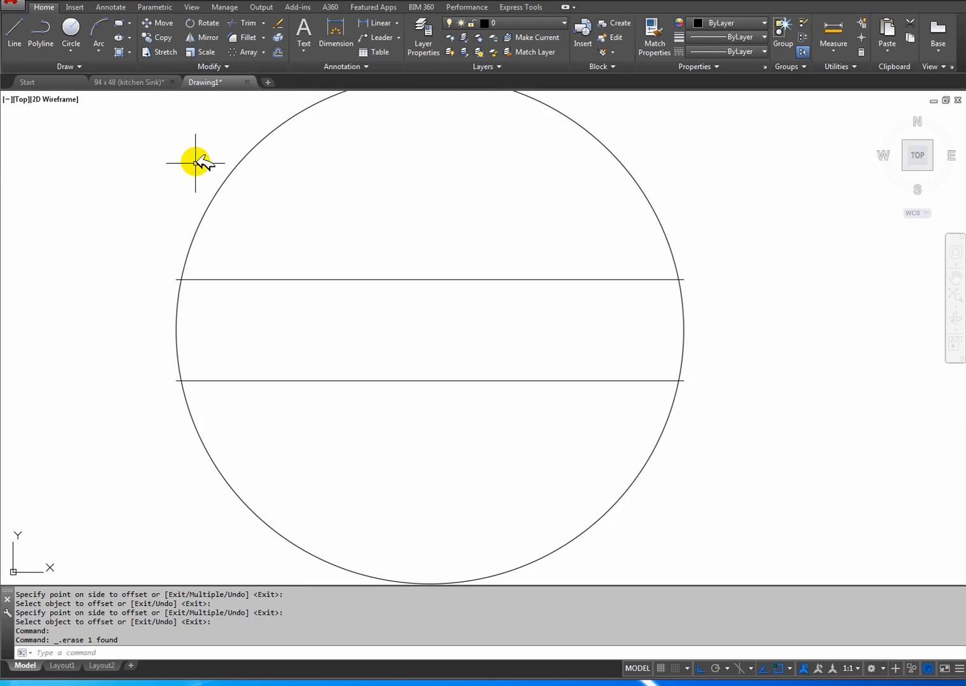
pyautogui.click(246, 25)
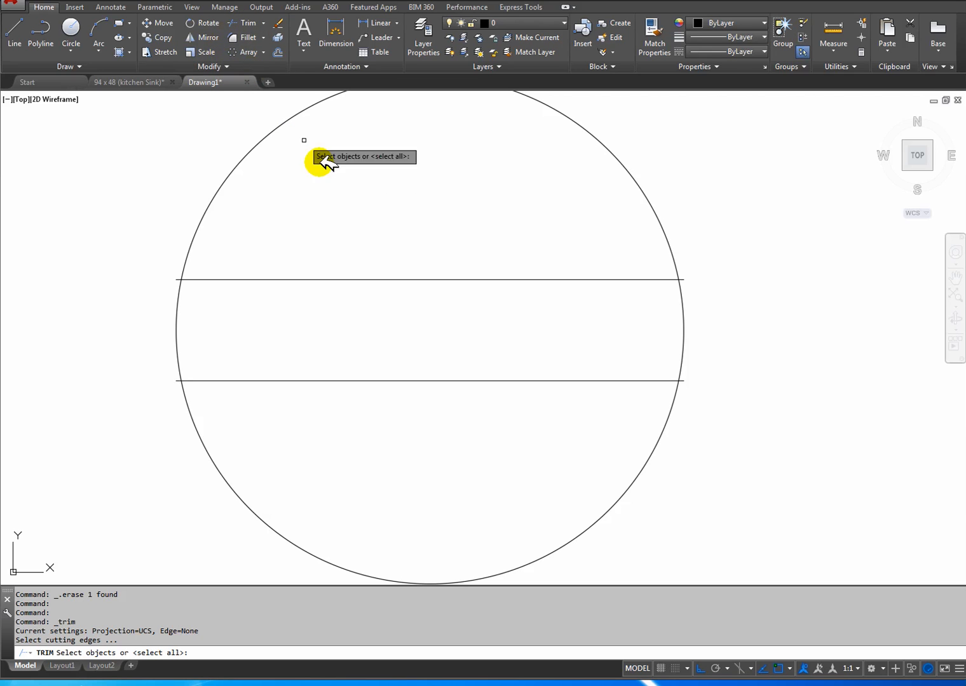
pyautogui.press('Return')
pyautogui.scroll(4, 191, 275)
pyautogui.scroll(-4, 336, 483)
pyautogui.scroll(4, 629, 378)
pyautogui.click(632, 370)
pyautogui.scroll(-4, 646, 414)
pyautogui.scroll(4, 631, 492)
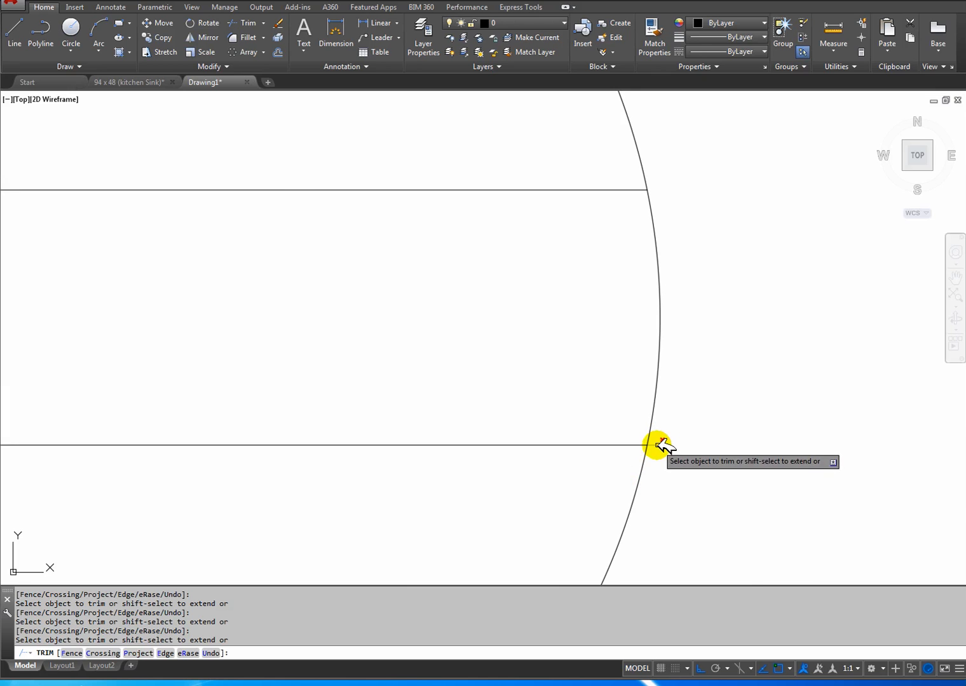
pyautogui.rightClick(665, 448)
pyautogui.click(685, 457)
pyautogui.scroll(-4, 639, 483)
pyautogui.scroll(-10, 633, 482)
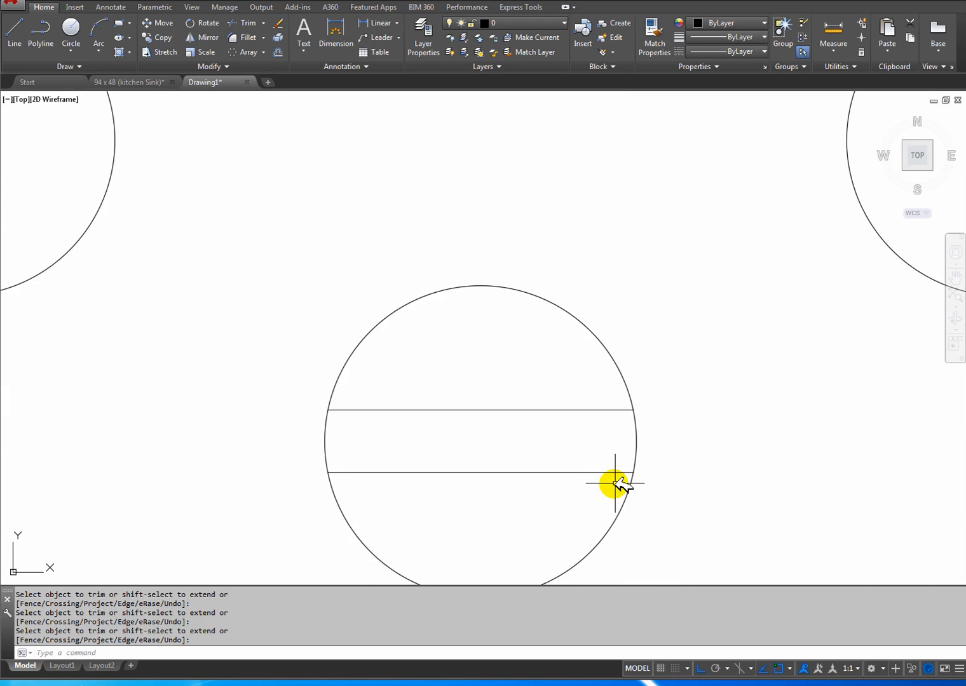
pyautogui.scroll(-6, 499, 375)
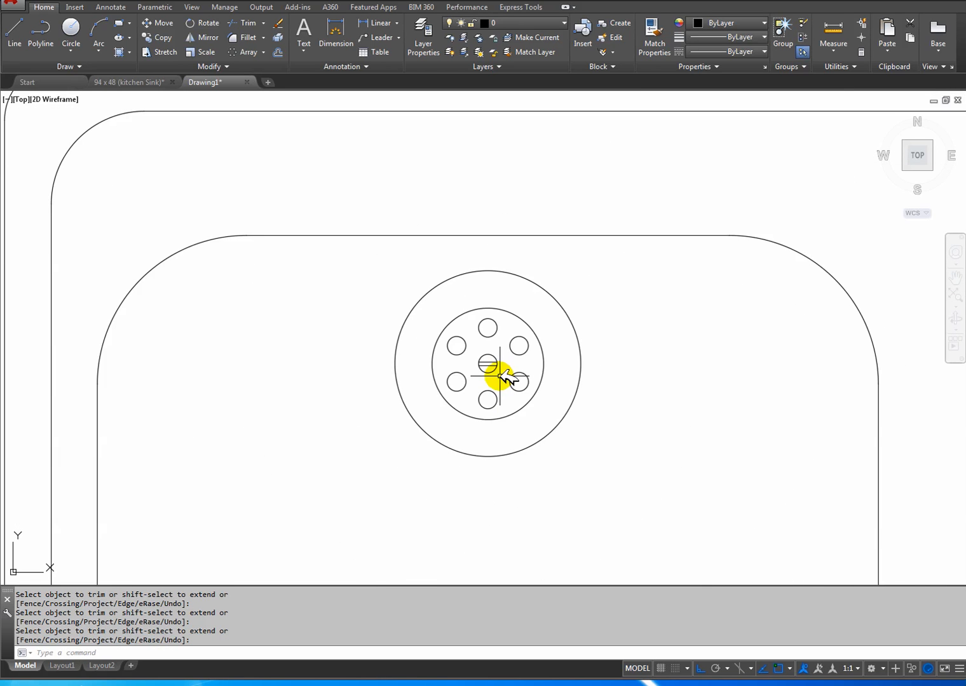
# Switch to the kitchen sink reference drawing and examine the two taps above the bowl.
pyautogui.moveTo(502, 384); pyautogui.dragTo(424, 371, button='middle')
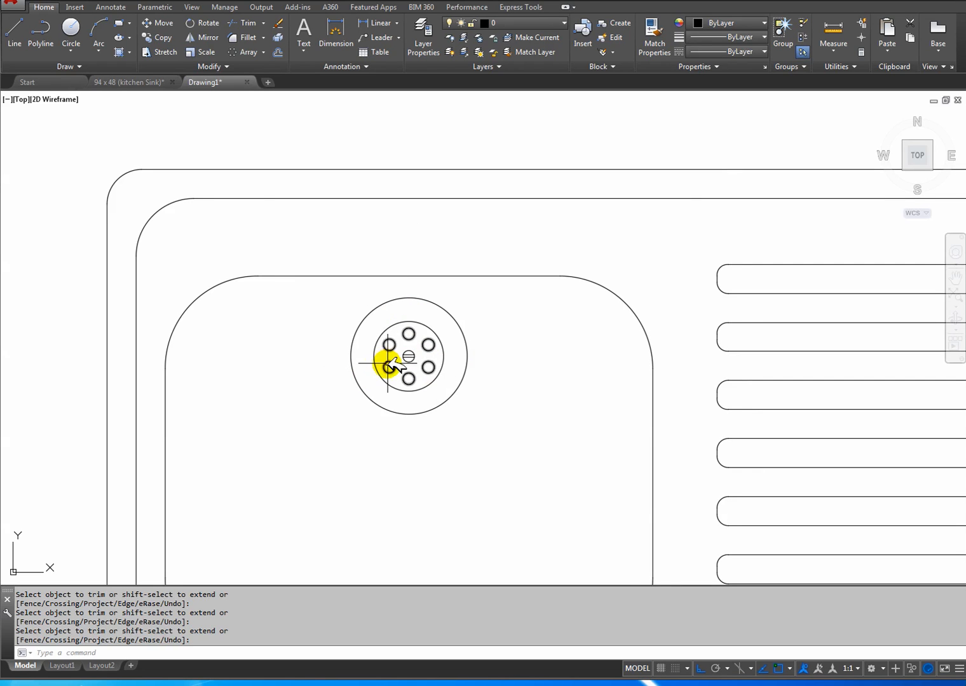
pyautogui.click(141, 82)
pyautogui.scroll(-6, 410, 313)
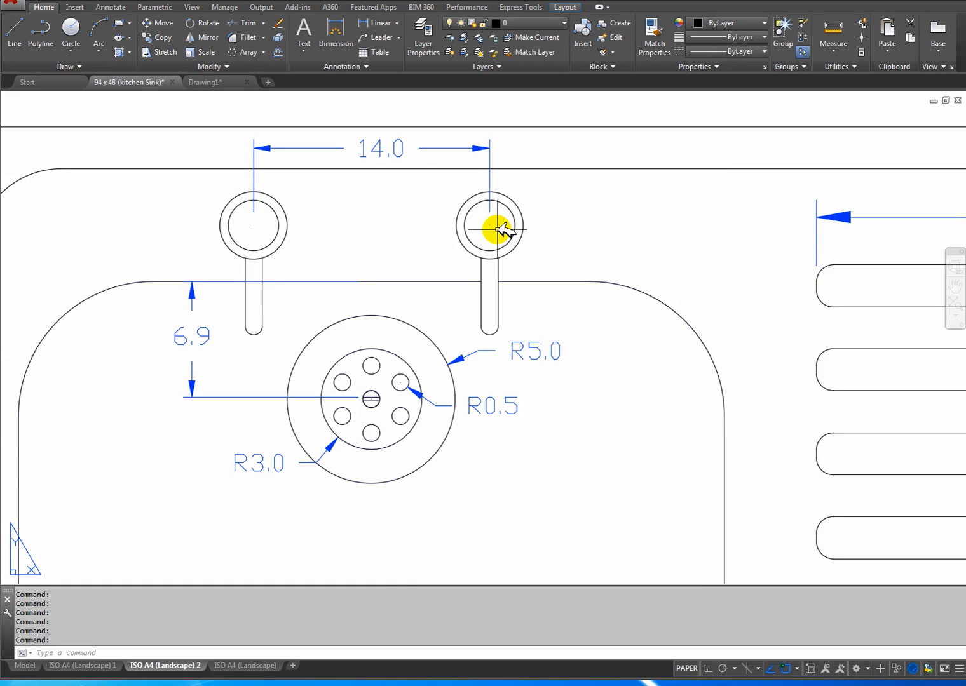
pyautogui.moveTo(324, 234)
pyautogui.mouseDown(button='middle')
pyautogui.moveTo(420, 241)
pyautogui.moveTo(351, 258)
pyautogui.moveTo(389, 280)
pyautogui.mouseUp(button='middle')
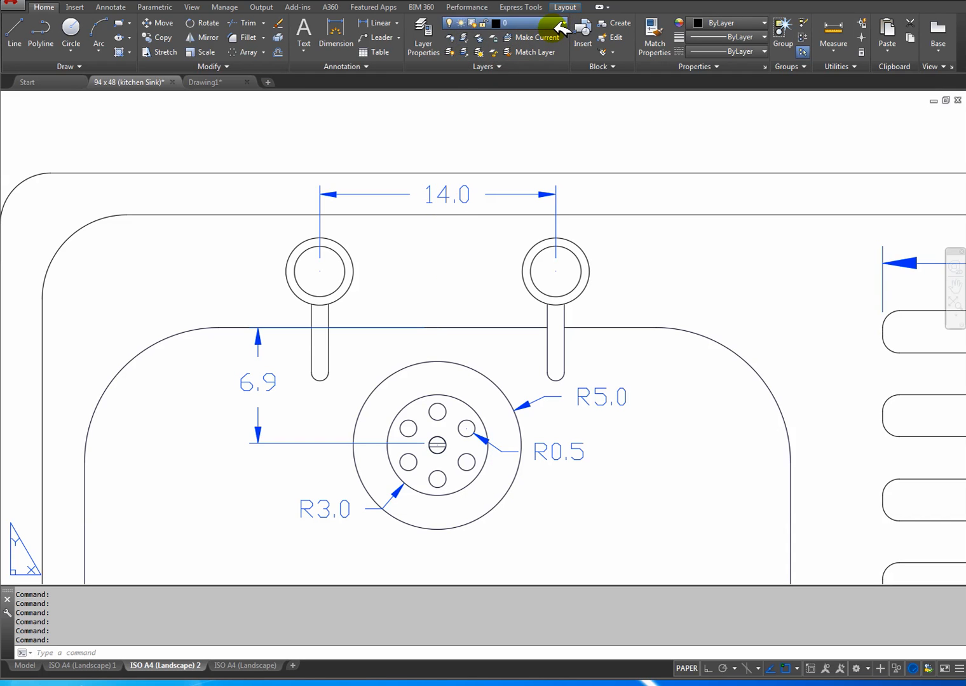
# Toggle the reference drawing's dimension layers, turning DIM 2 and DIM 1 off and leaving DIM 4 on.
pyautogui.click(448, 97)
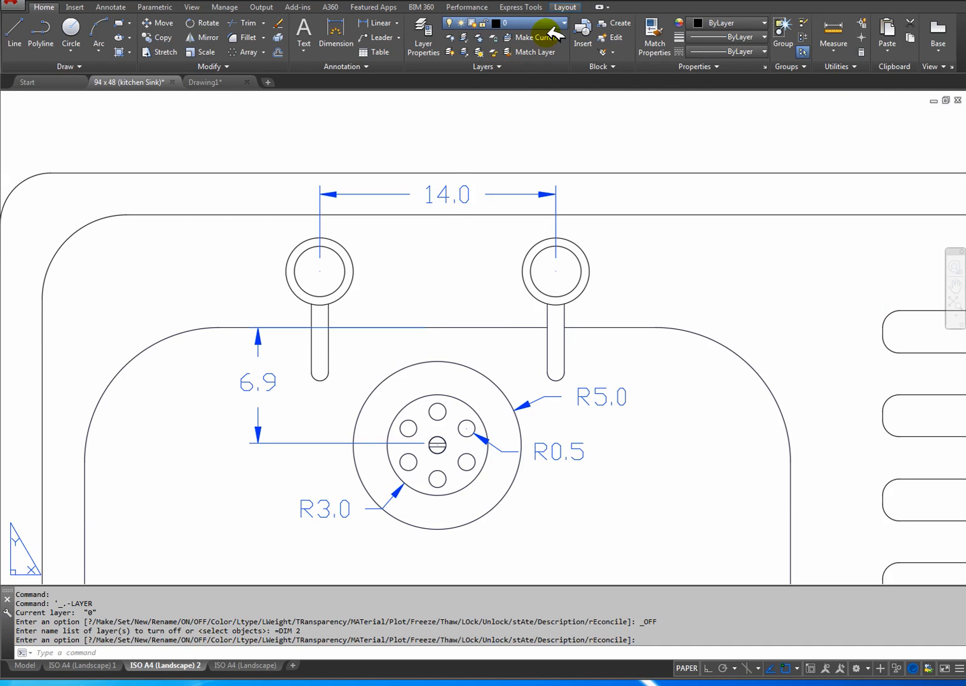
pyautogui.click(453, 121)
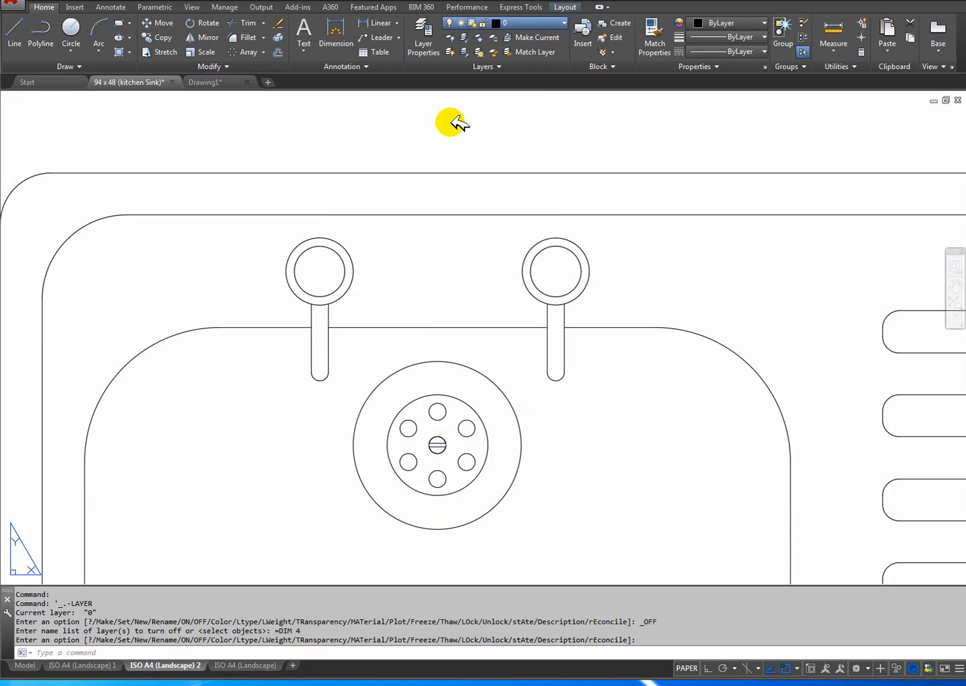
pyautogui.click(454, 124)
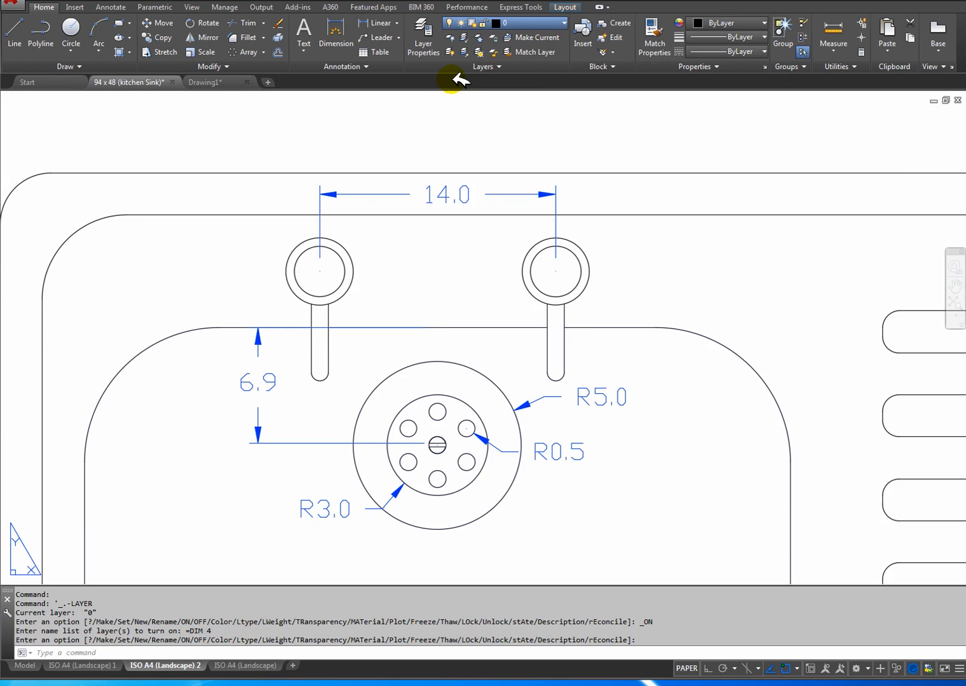
pyautogui.scroll(-4, 451, 273)
pyautogui.scroll(4, 482, 255)
pyautogui.moveTo(470, 259); pyautogui.dragTo(420, 375, button='middle')
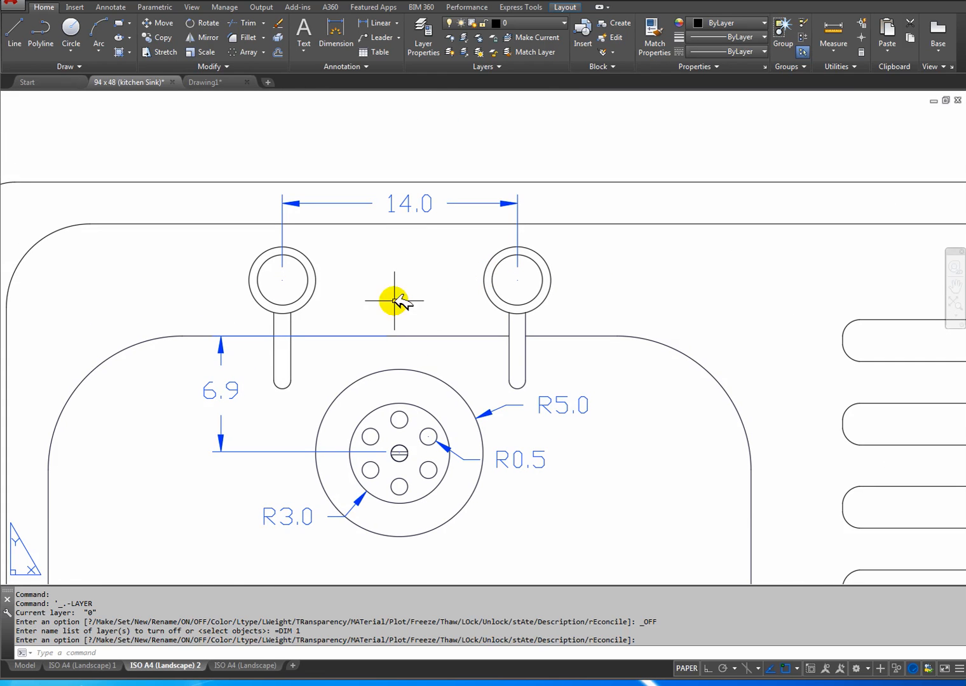
# Examine the tap details on the reference's A4 layouts, compare them with the new drawing and return to it.
pyautogui.click(255, 664)
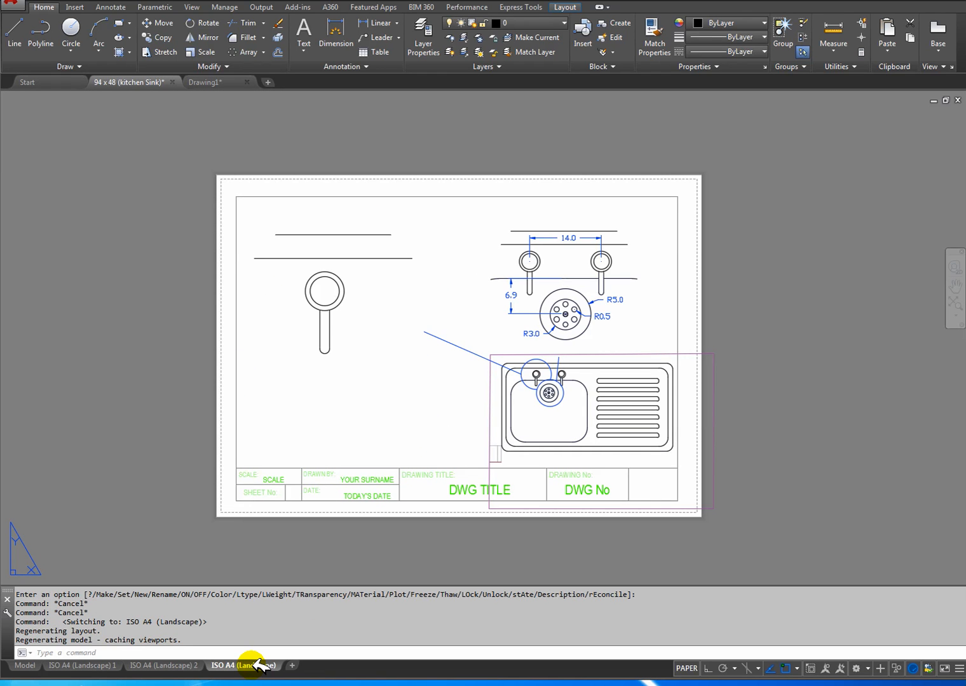
pyautogui.click(154, 665)
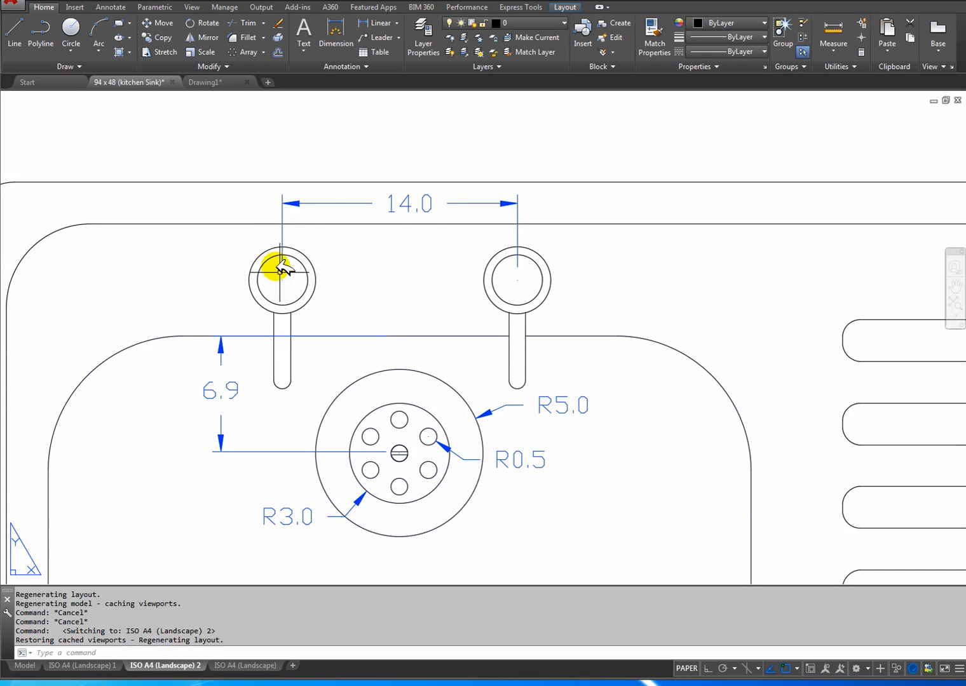
pyautogui.click(224, 82)
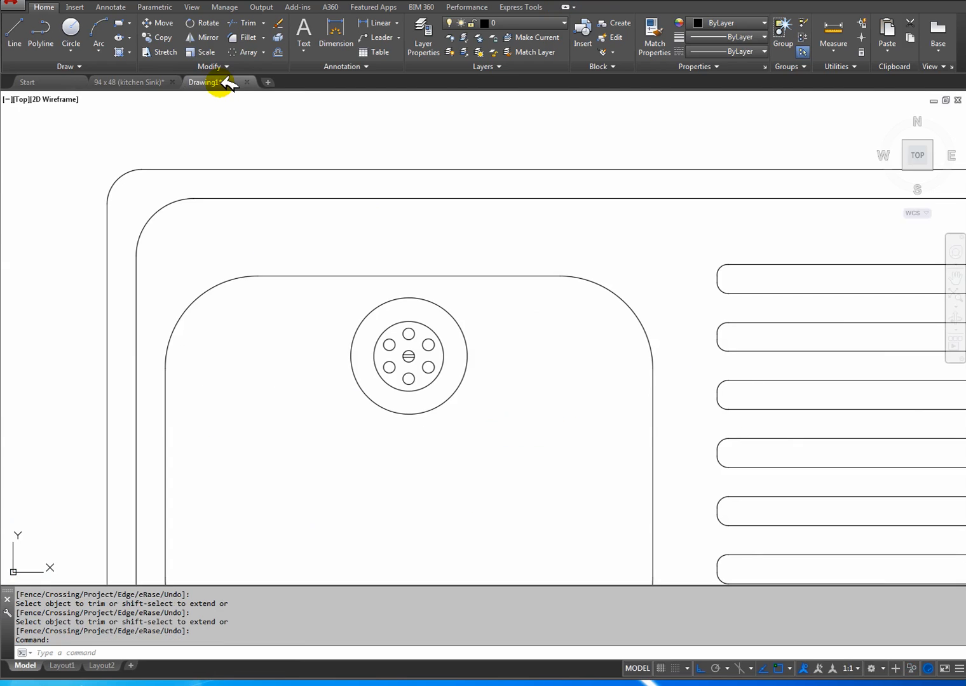
pyautogui.click(159, 82)
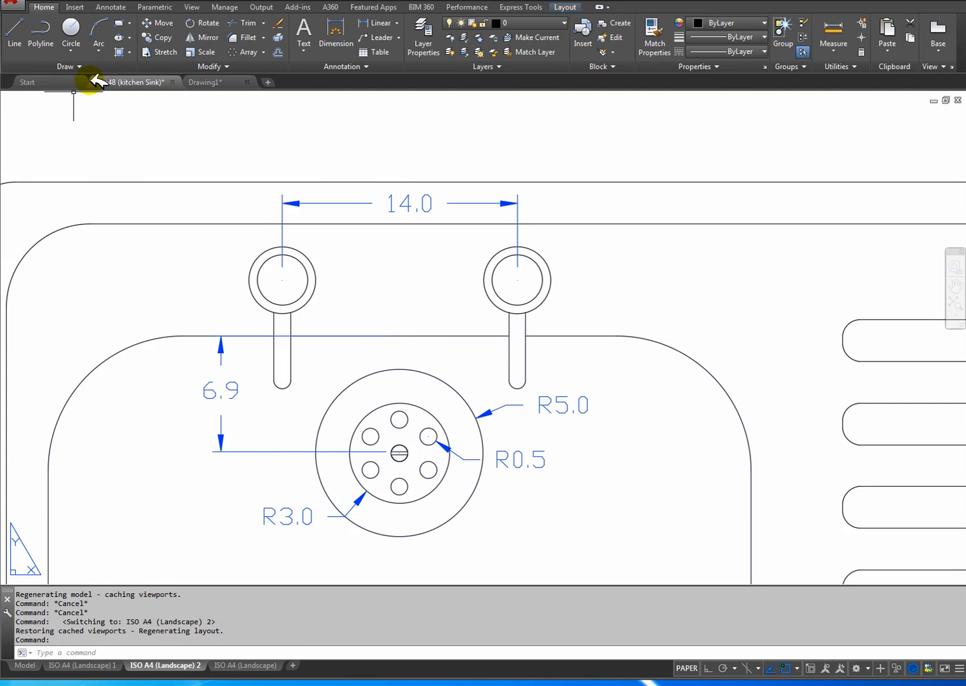
pyautogui.click(230, 83)
pyautogui.scroll(5, 371, 287)
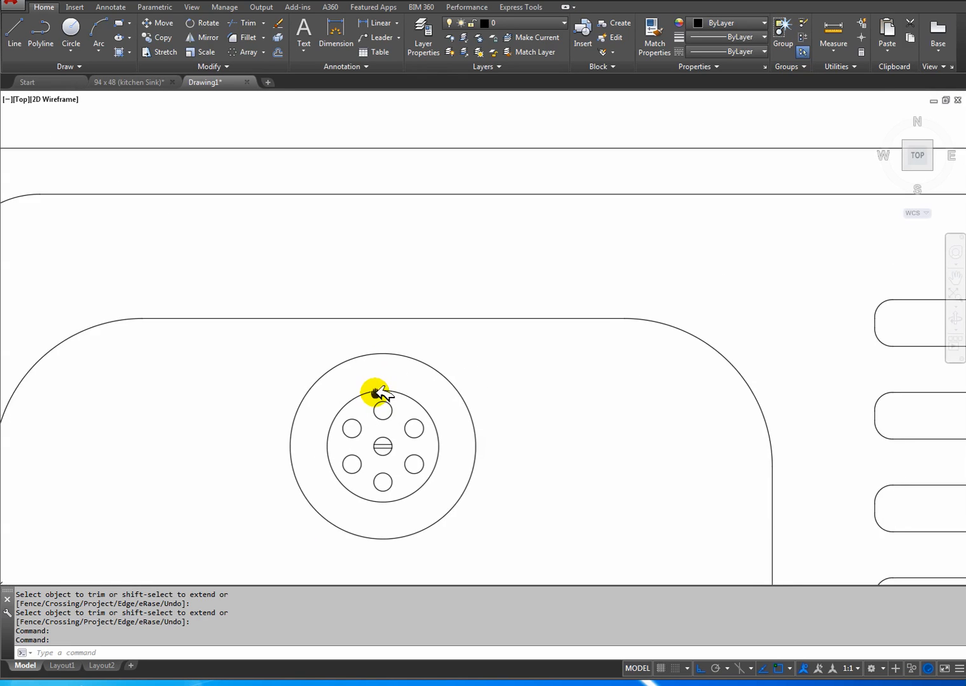
pyautogui.click(71, 29)
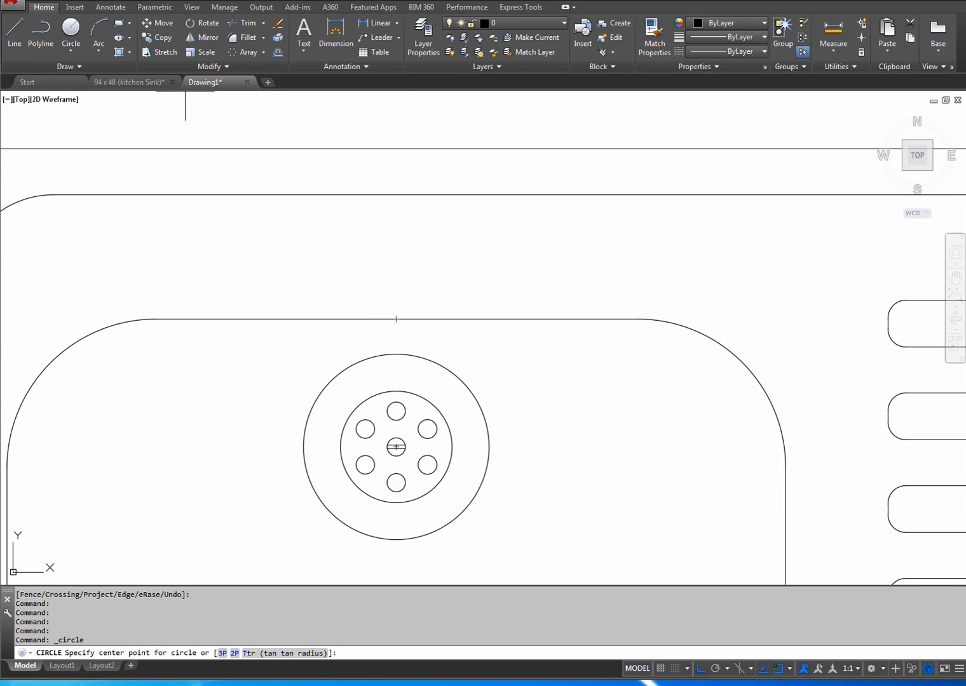
pyautogui.click(14, 29)
pyautogui.click(396, 319)
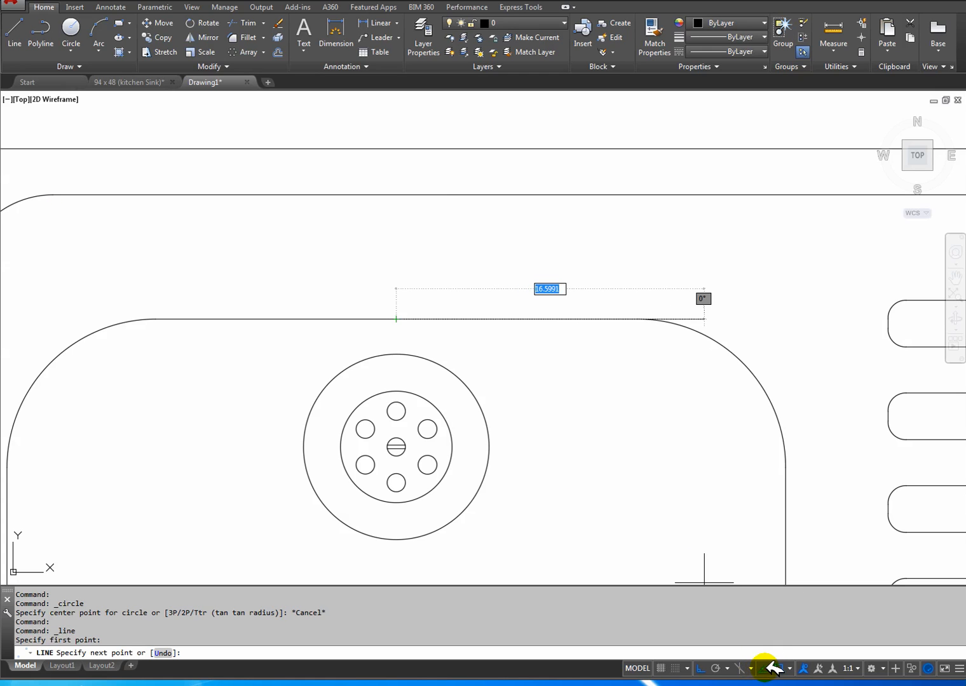
# Turn on the Nearest object snap and end the line command without placing a segment.
pyautogui.click(791, 668)
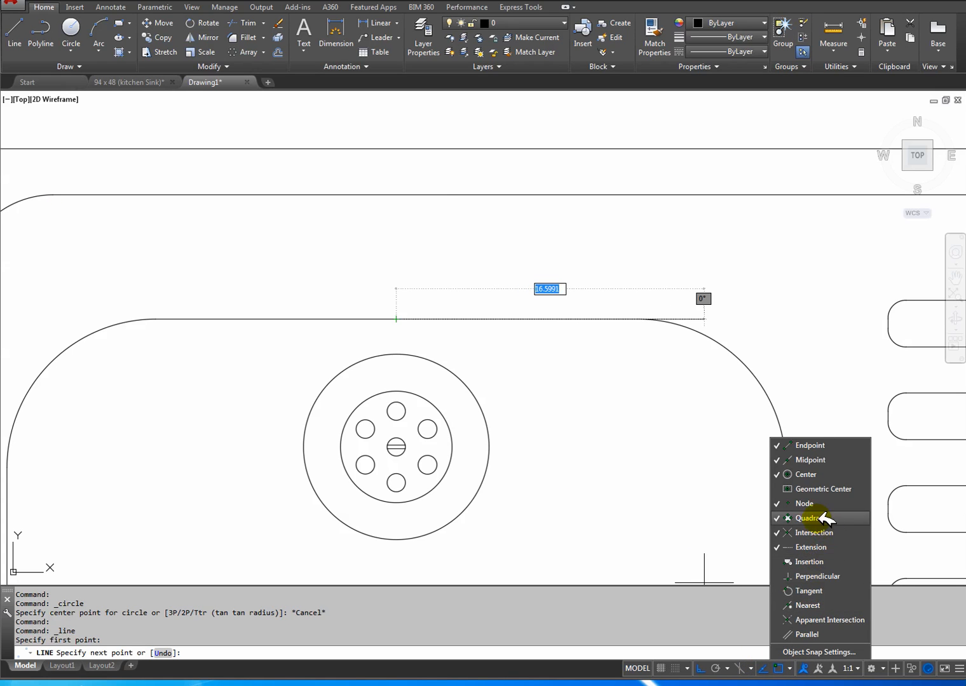
pyautogui.click(816, 605)
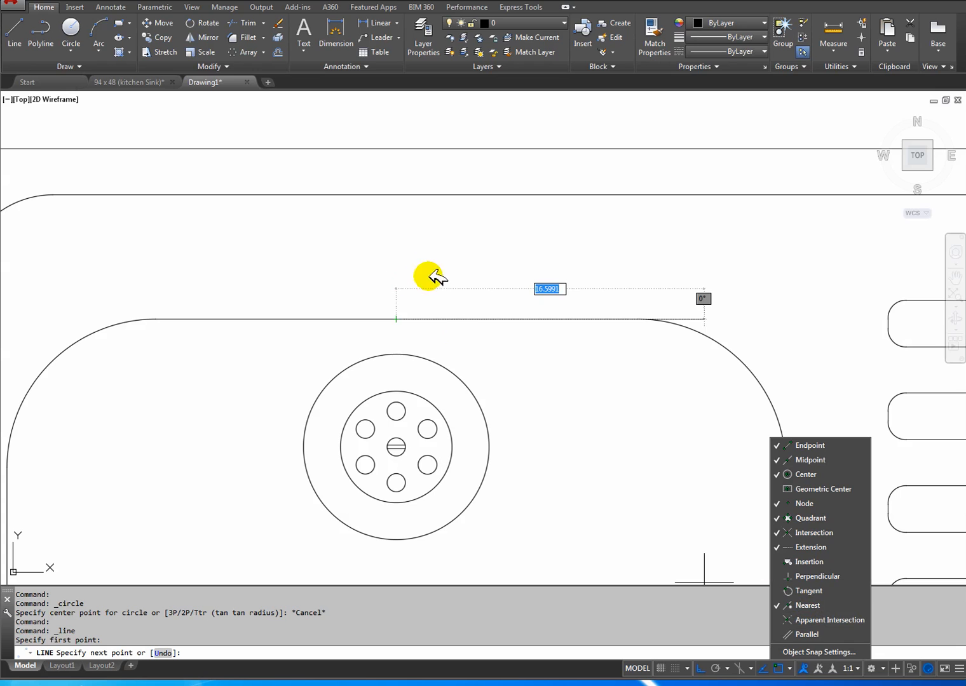
pyautogui.rightClick(529, 409)
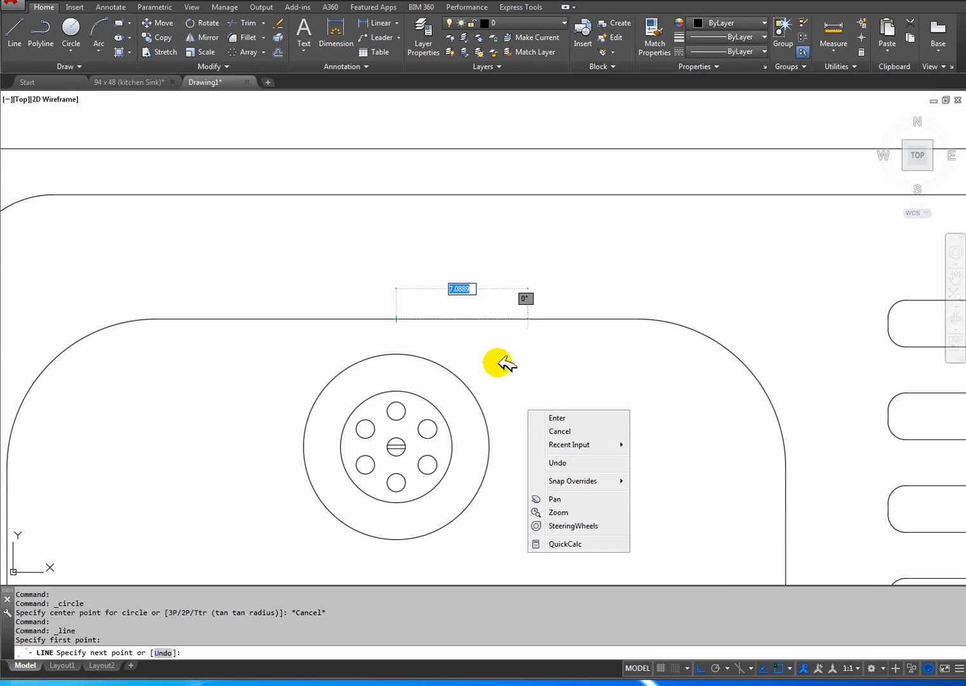
pyautogui.click(569, 416)
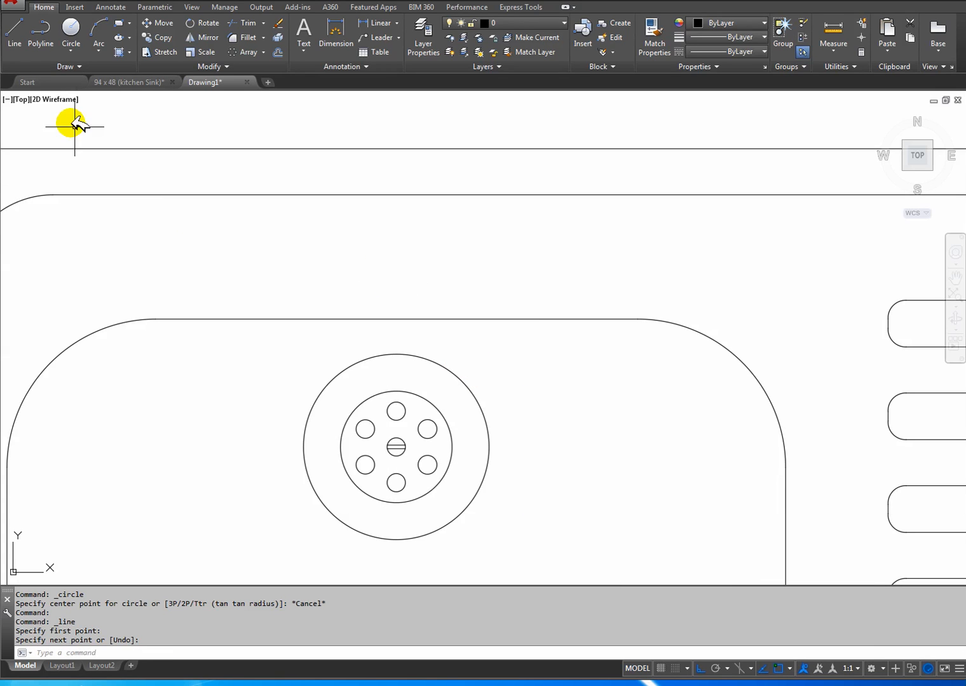
# Draw a vertical line from the midpoint of the bowl's upper edge up to the inner border.
pyautogui.click(18, 30)
pyautogui.click(396, 319)
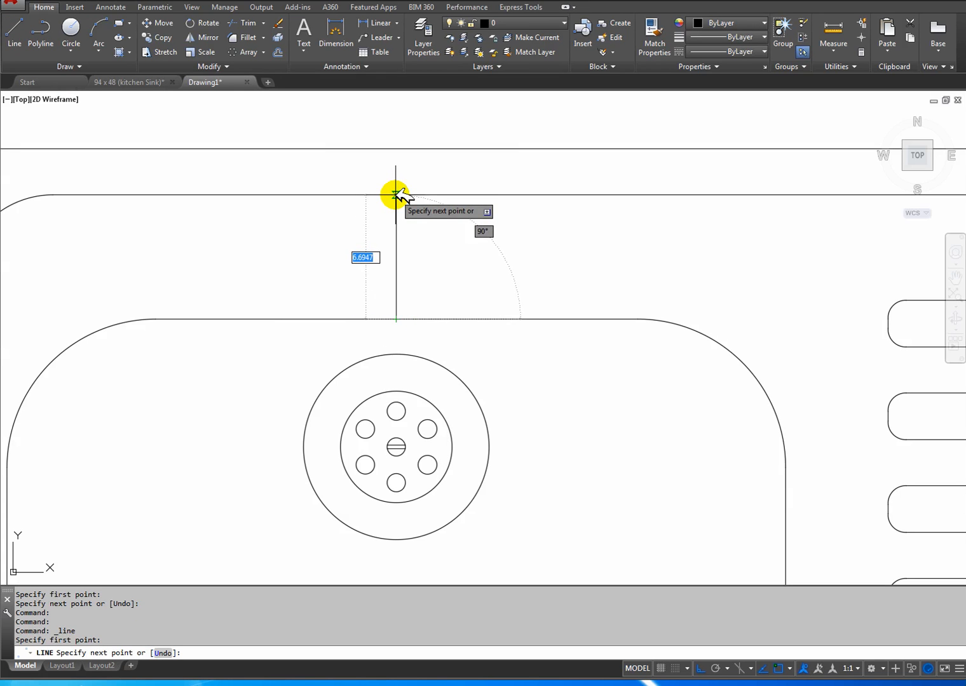
pyautogui.click(396, 194)
pyautogui.rightClick(397, 194)
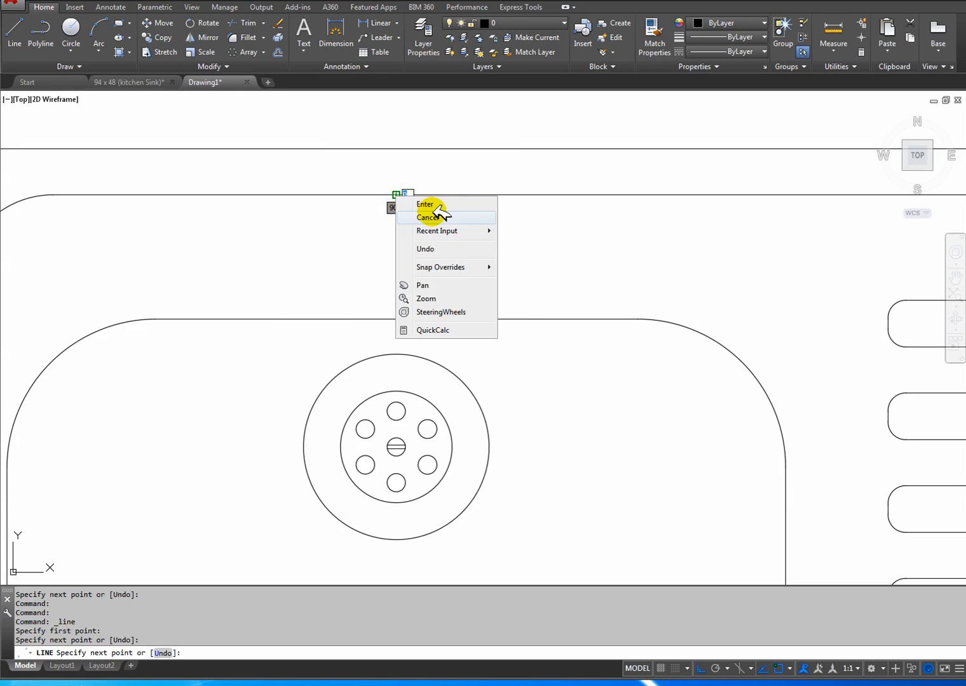
pyautogui.click(422, 209)
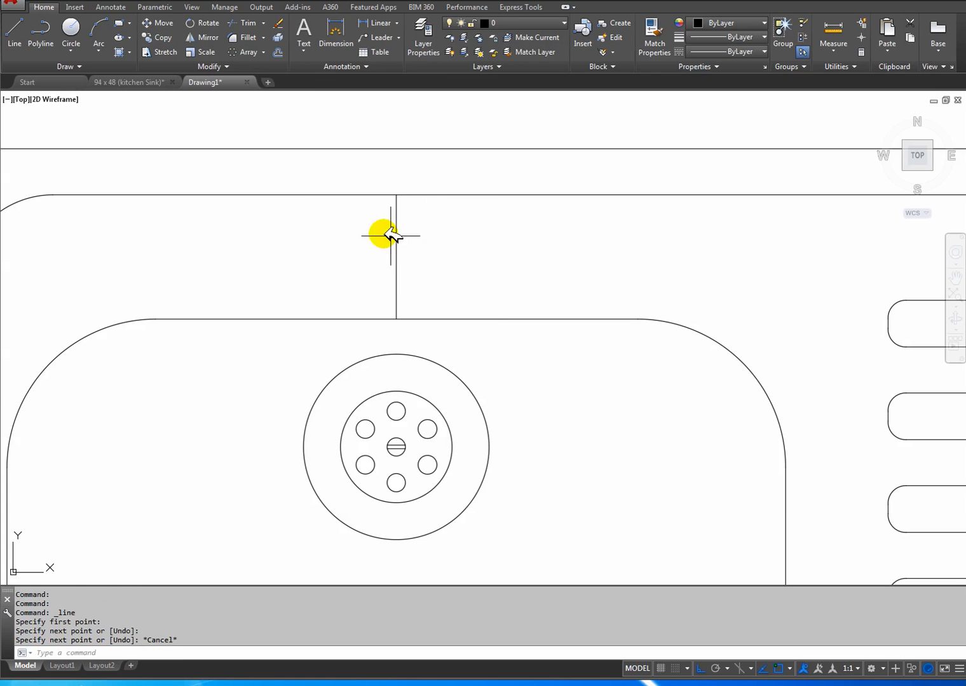
# Draw a tap circle of radius 2.5 centred 7 to the left of the vertical line's midpoint.
pyautogui.click(72, 27)
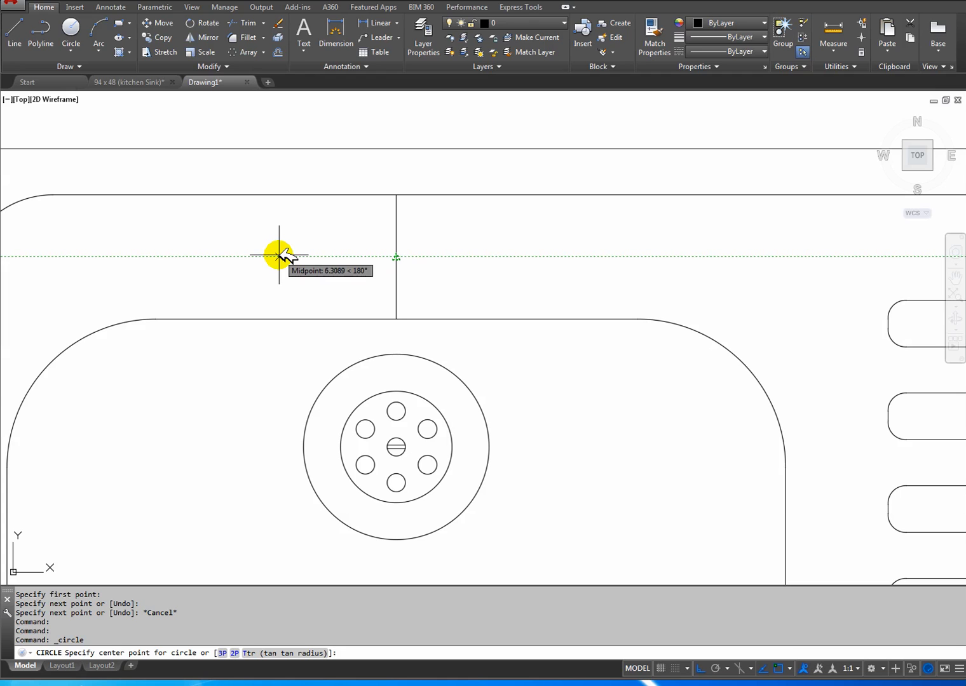
pyautogui.press('Return')
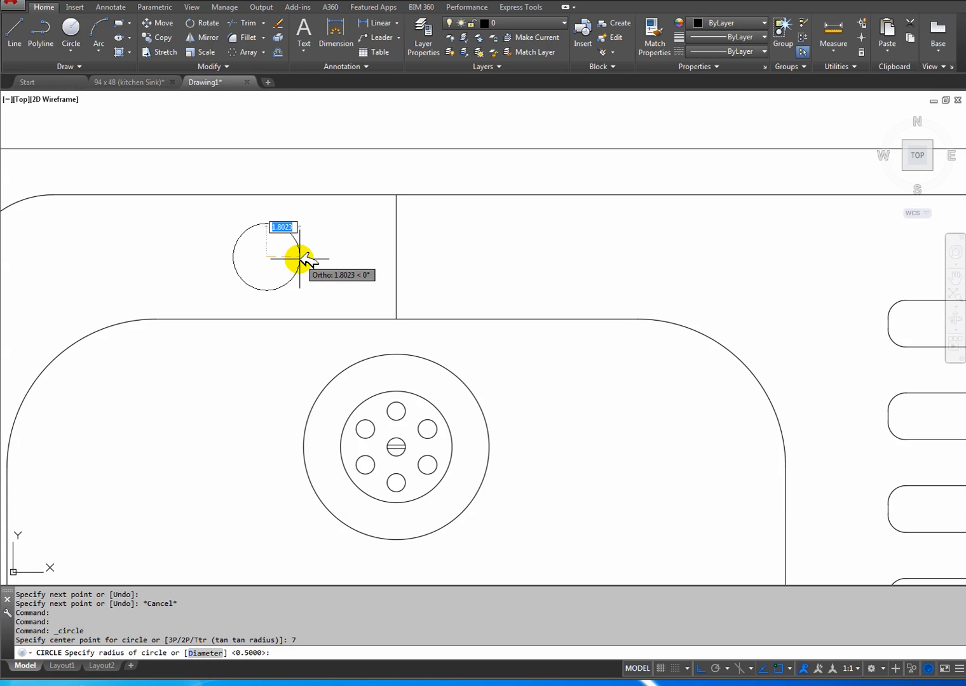
pyautogui.press('Return')
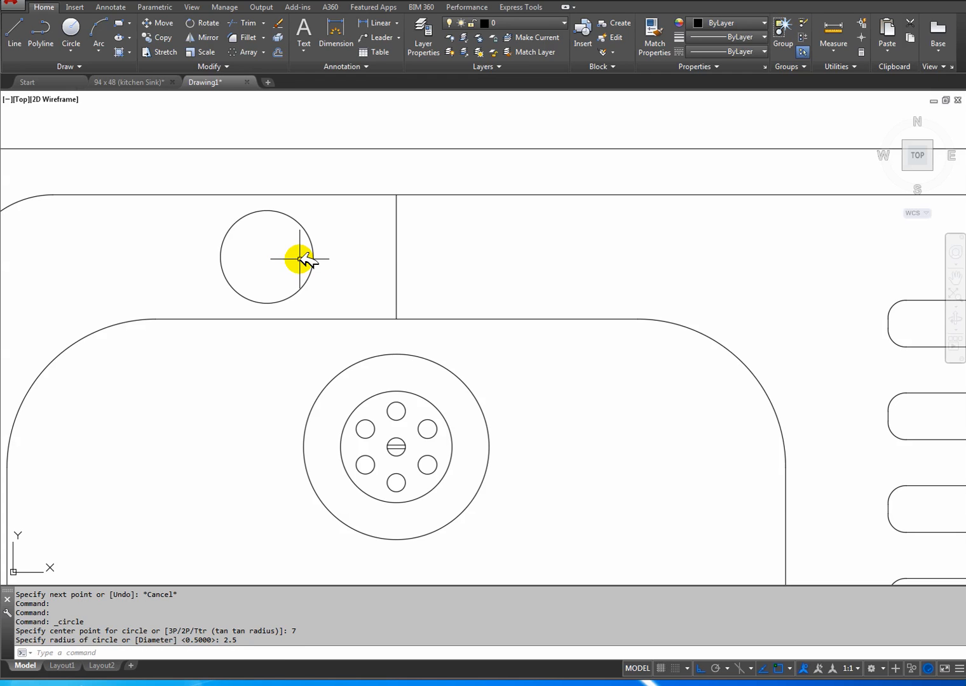
# Draw a concentric circle of radius 2 inside the tap circle.
pyautogui.click(80, 27)
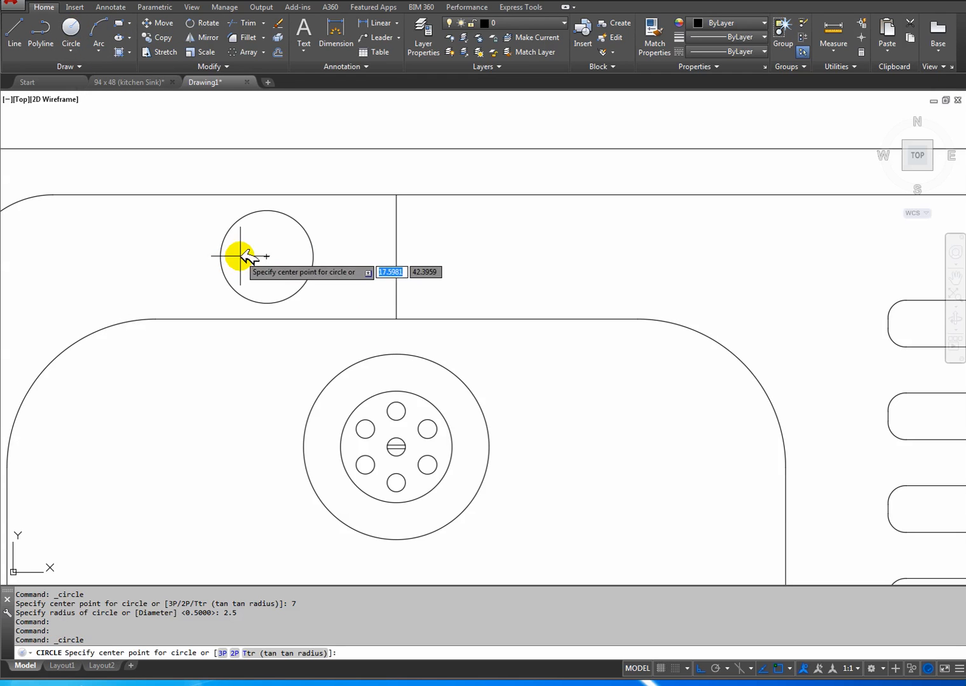
pyautogui.click(267, 257)
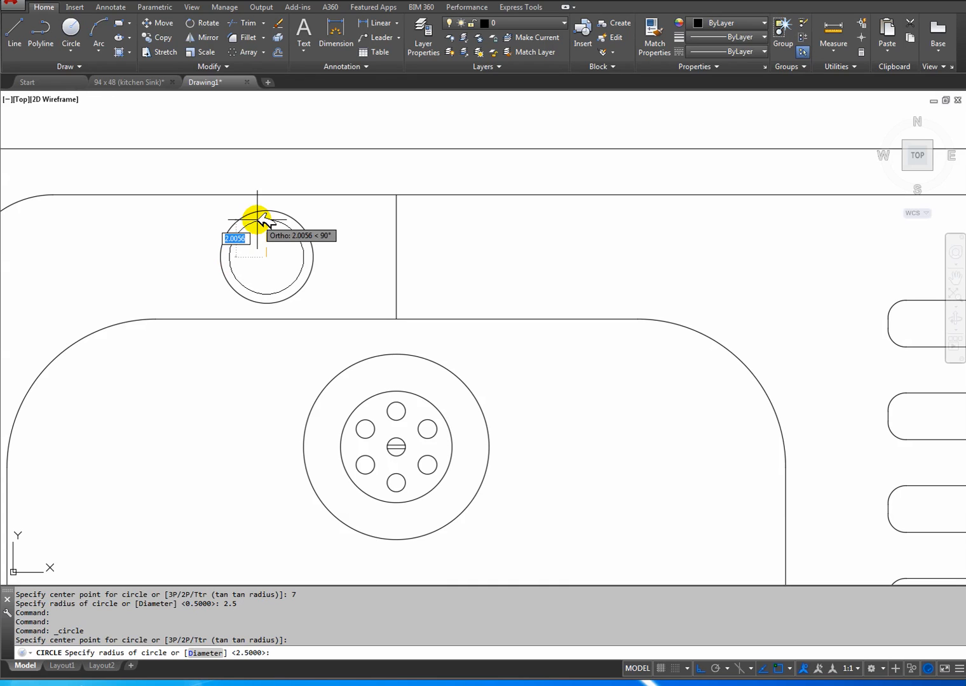
pyautogui.write('2')
pyautogui.press('Return')
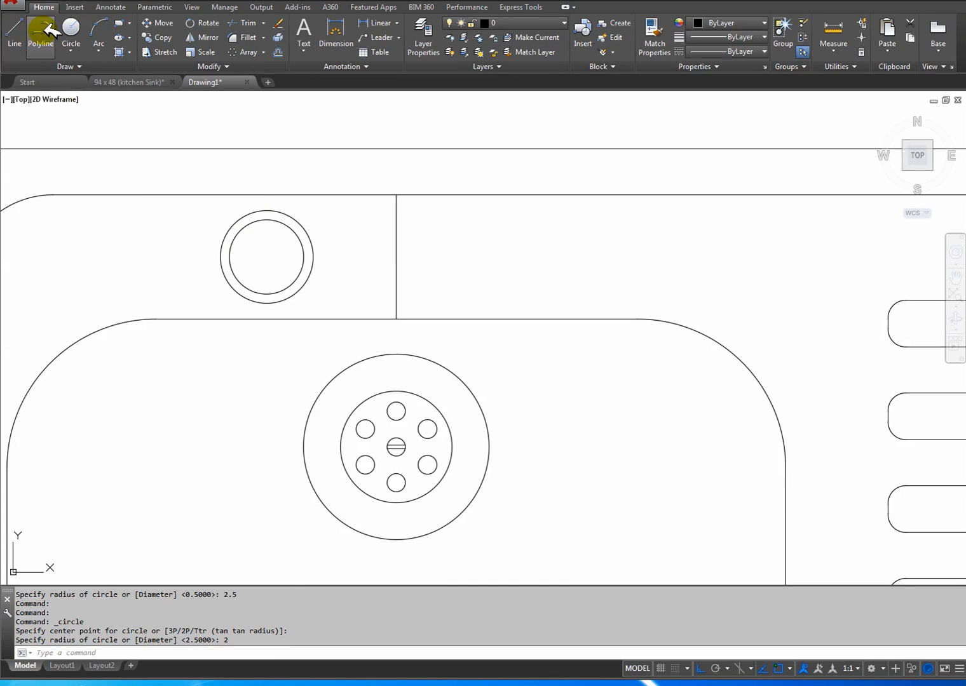
# Check the taps in the kitchen sink reference drawing, and draw a 6-unit line straight down from the tap circles' centre.
pyautogui.click(15, 29)
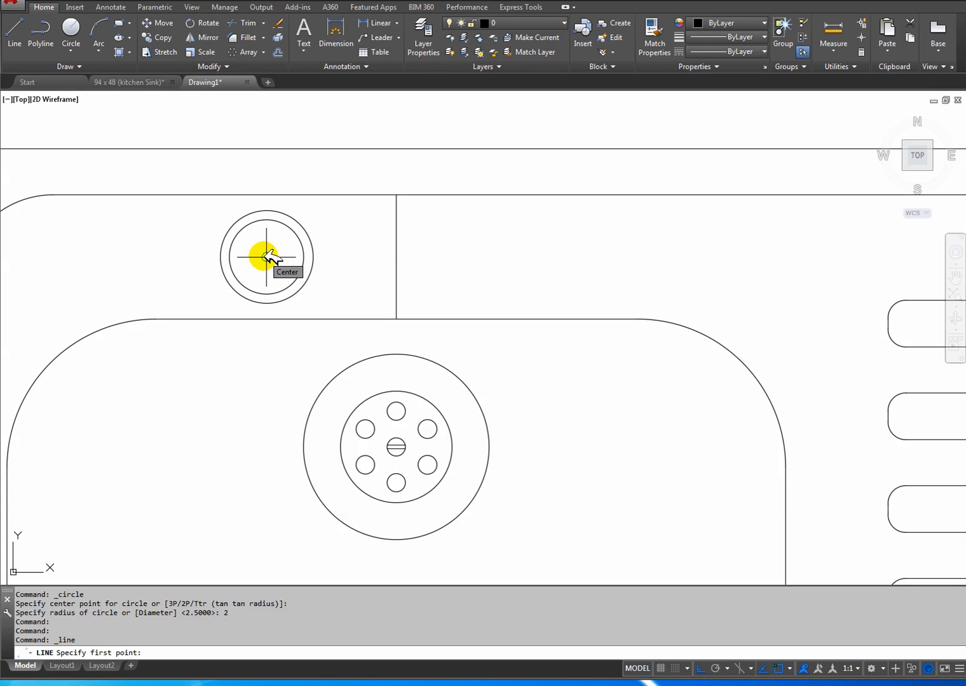
pyautogui.click(129, 82)
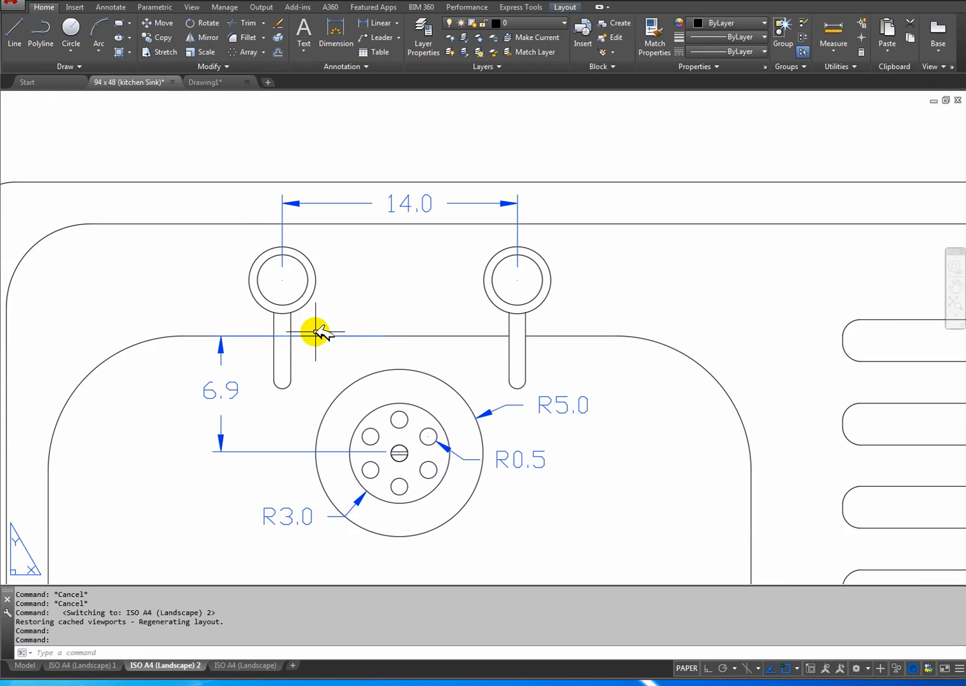
pyautogui.moveTo(319, 335); pyautogui.dragTo(235, 268, button='middle')
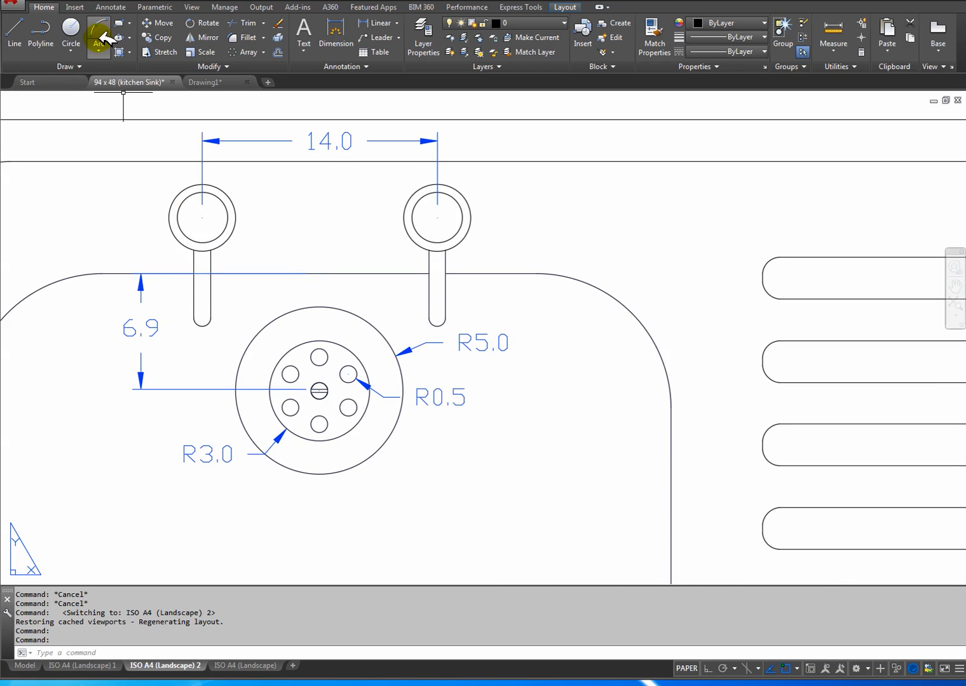
pyautogui.click(216, 81)
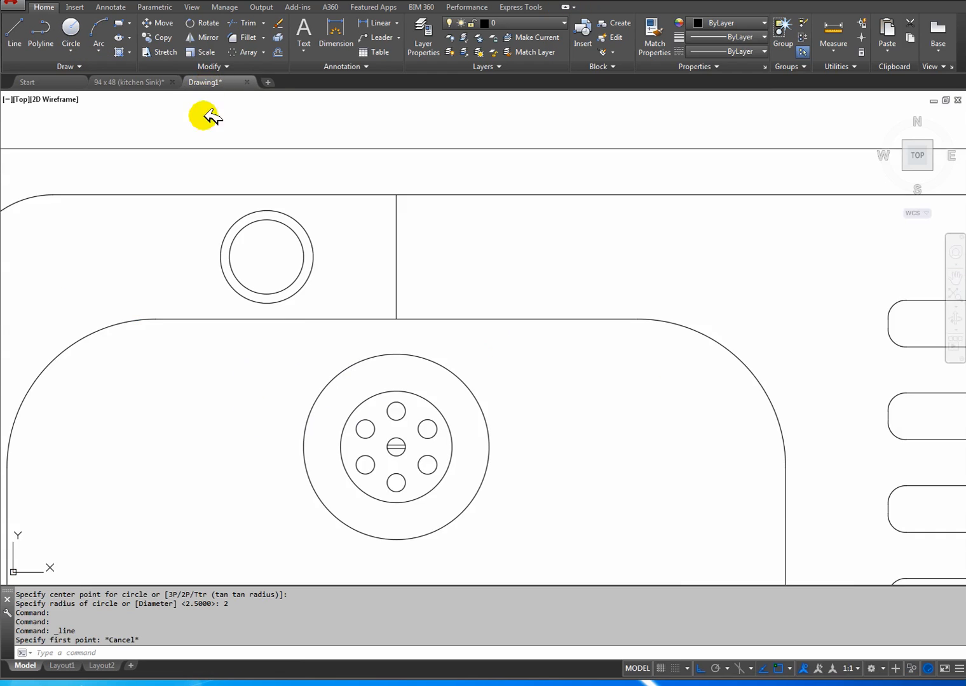
pyautogui.scroll(2, 280, 318)
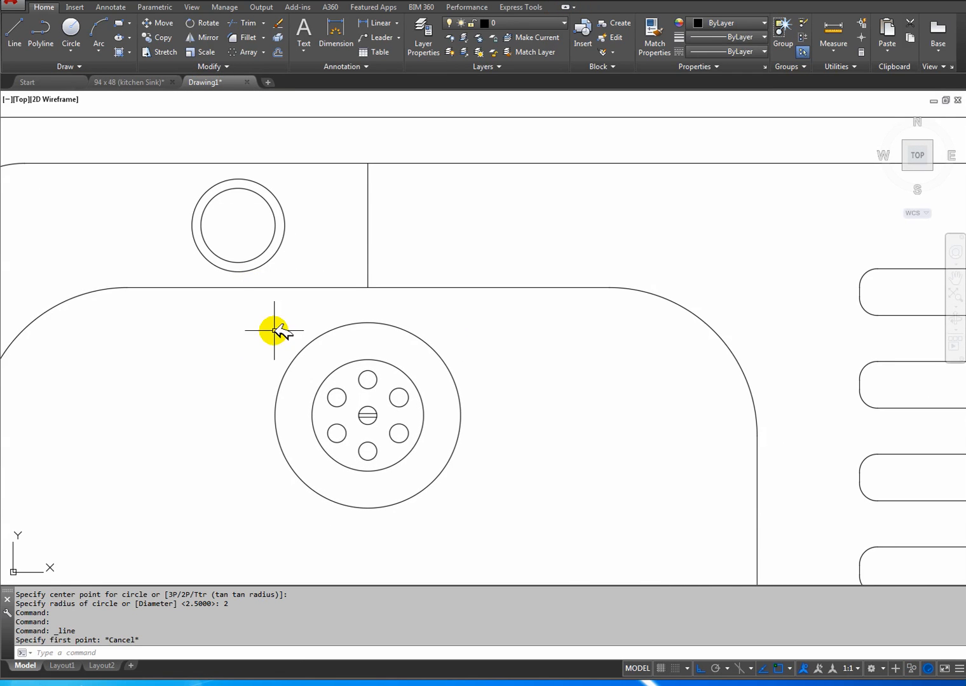
pyautogui.scroll(-2, 274, 330)
pyautogui.moveTo(278, 327)
pyautogui.mouseDown(button='middle')
pyautogui.moveTo(302, 311)
pyautogui.moveTo(286, 324)
pyautogui.mouseUp(button='middle')
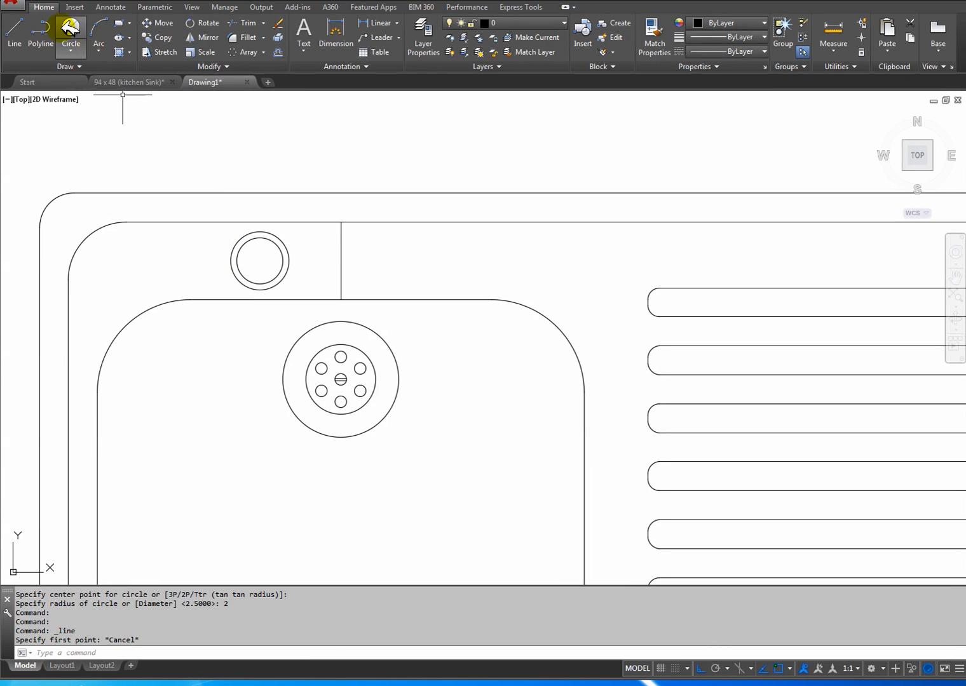
pyautogui.click(16, 30)
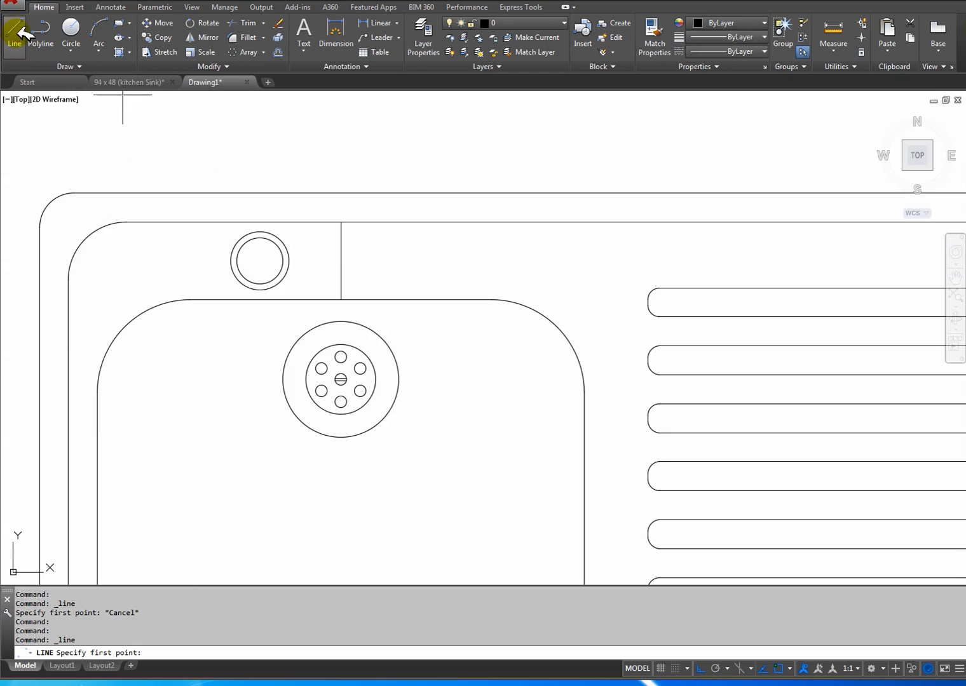
pyautogui.click(259, 261)
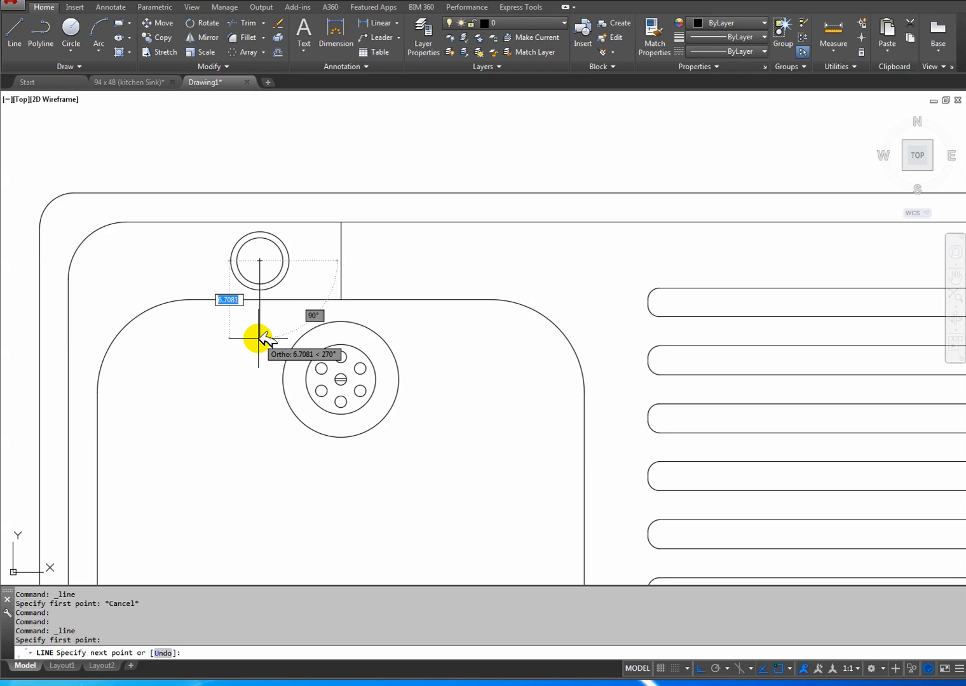
pyautogui.press('Return')
pyautogui.press('Return')
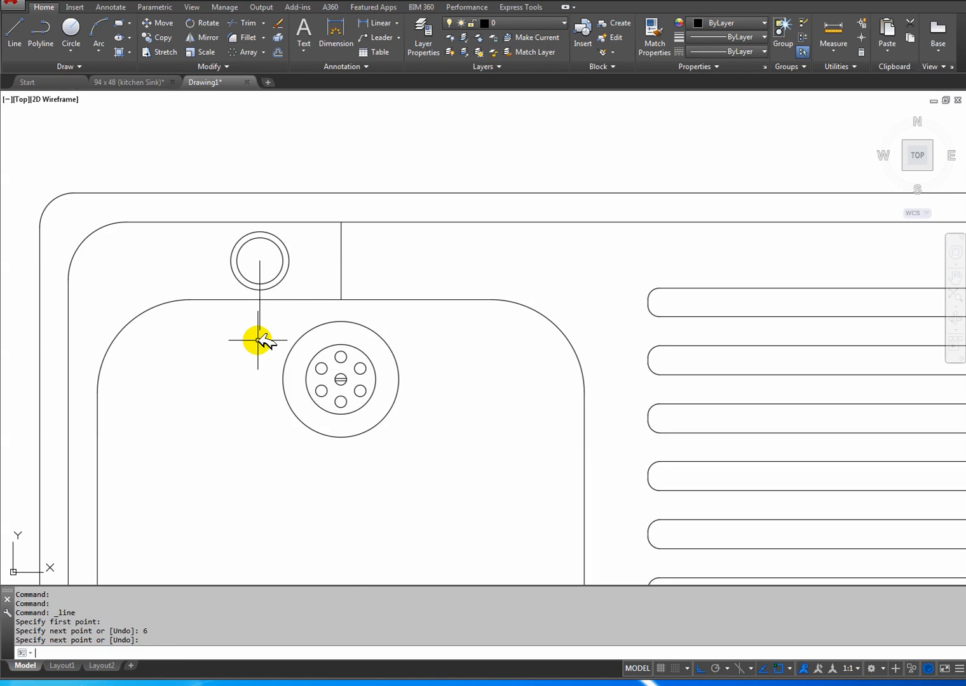
# Try to offset the tap's vertical line to both sides with distance 1, entering 0.5 for the left side.
pyautogui.scroll(4, 258, 338)
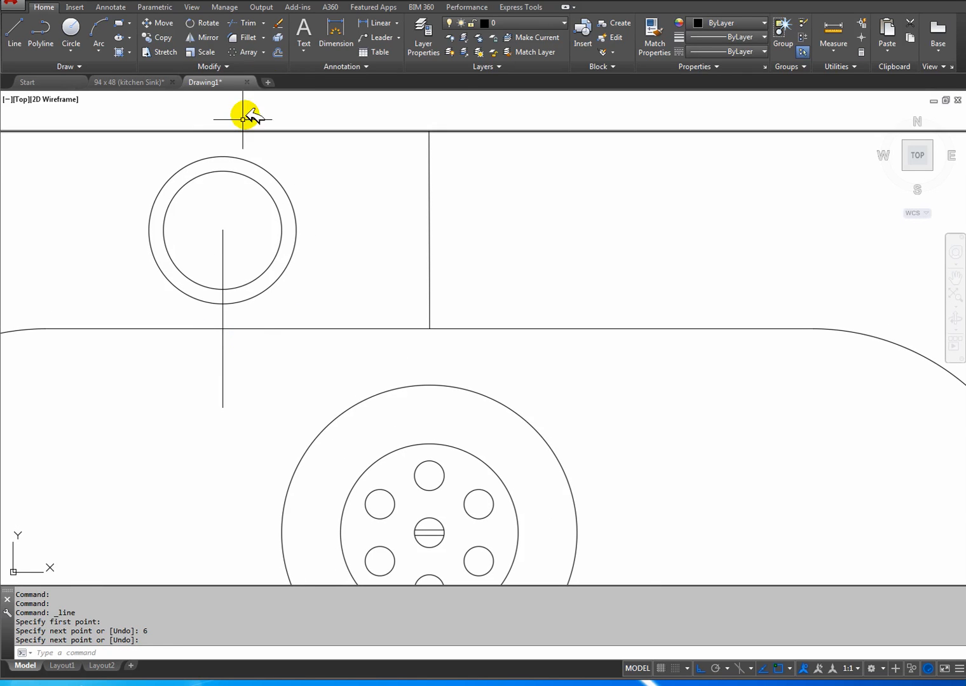
pyautogui.click(278, 38)
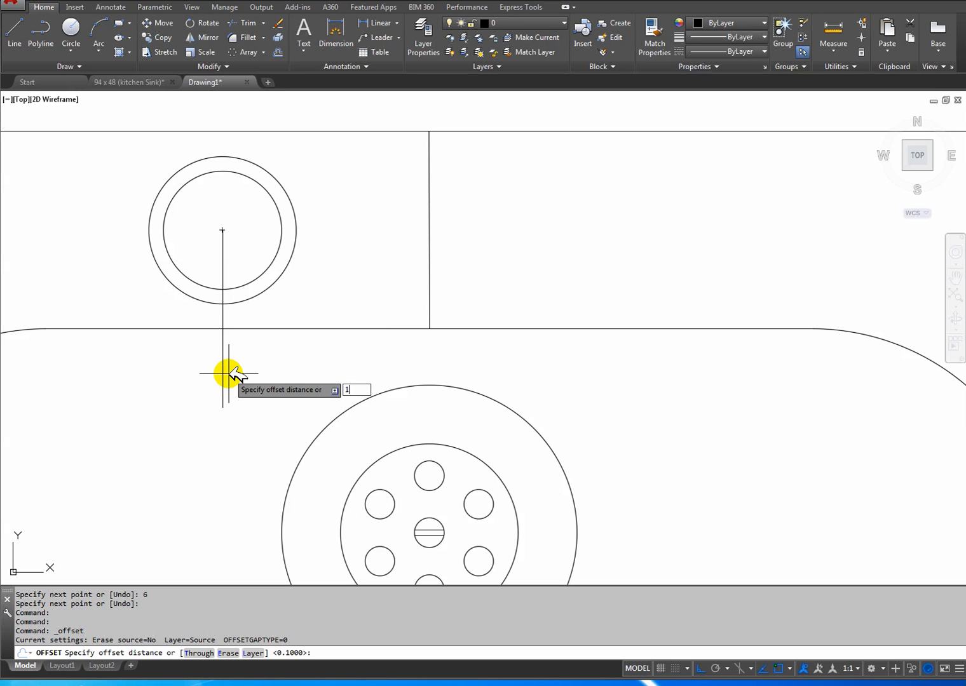
pyautogui.write('1')
pyautogui.press('Return')
pyautogui.click(223, 376)
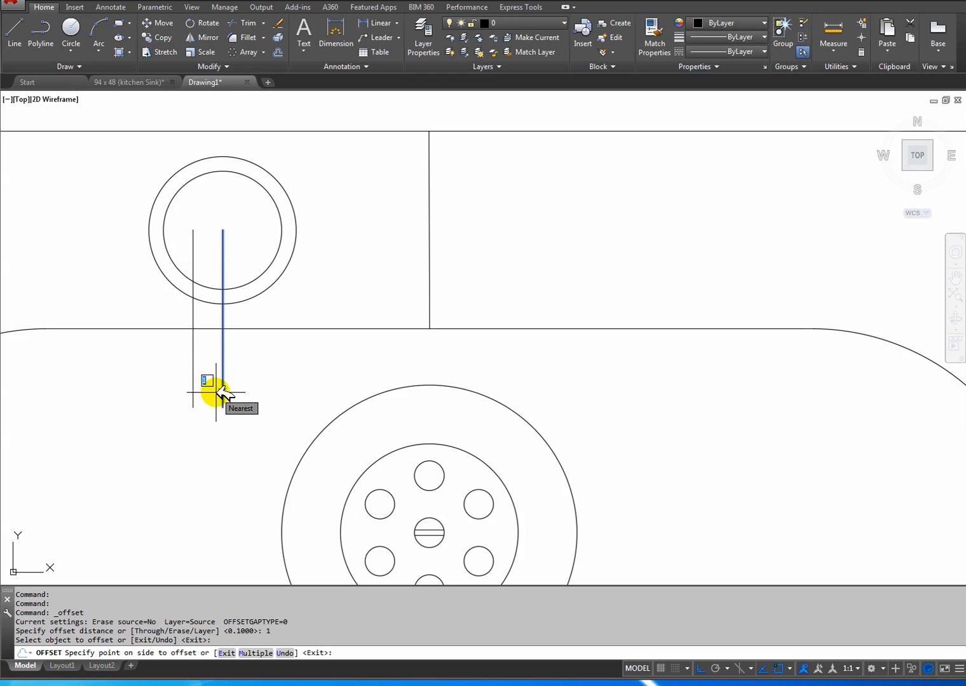
pyautogui.write('2.')
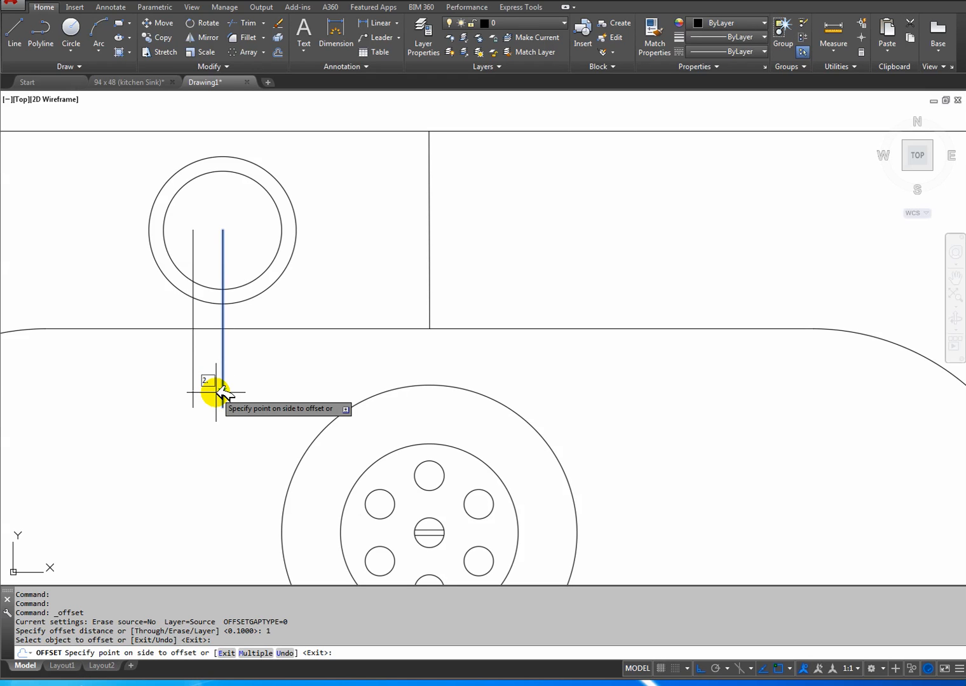
pyautogui.write('5')
pyautogui.press('Return')
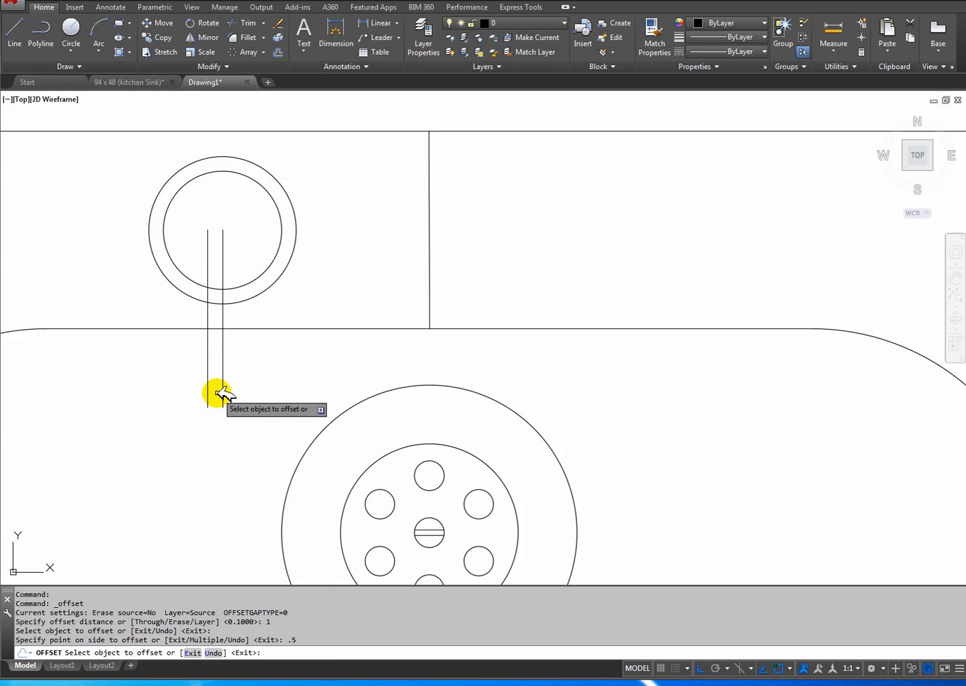
pyautogui.click(223, 389)
pyautogui.click(244, 388)
pyautogui.press('Escape')
# Delete the offset lines on both sides of the tap's vertical line.
pyautogui.click(253, 390)
pyautogui.click(249, 394)
pyautogui.press('Delete')
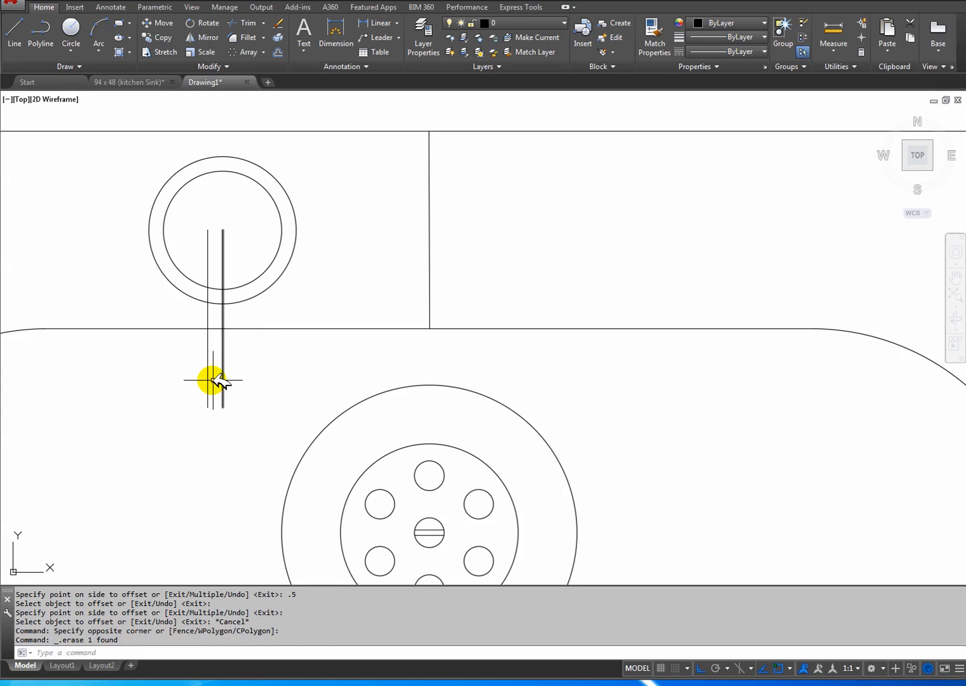
pyautogui.click(207, 383)
pyautogui.press('Delete')
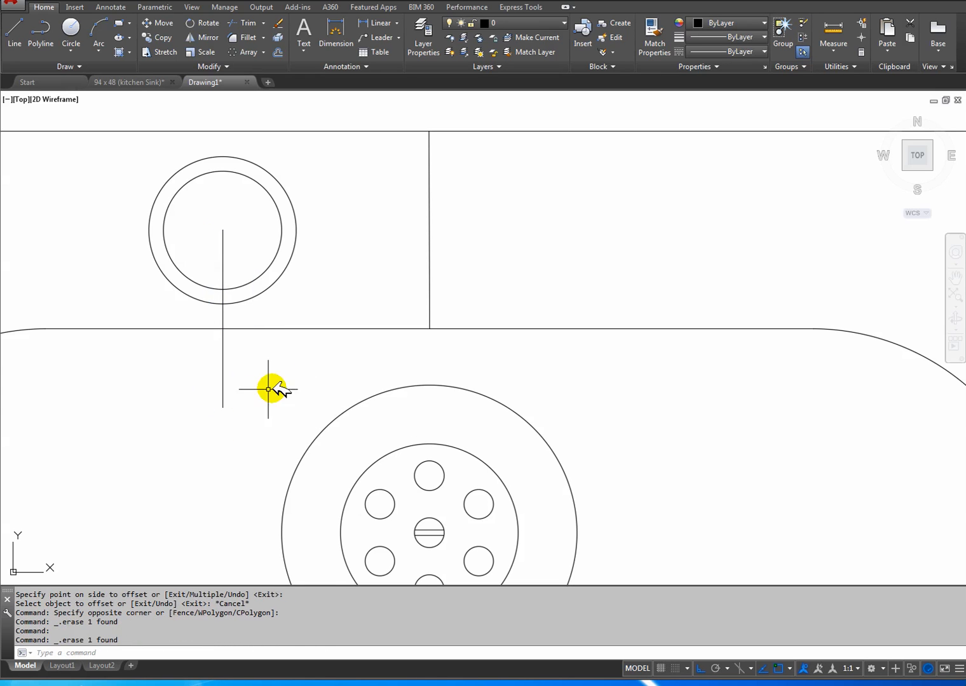
# Offset the tap's vertical line by 0.5 to each side to form the spout's edges.
pyautogui.click(278, 52)
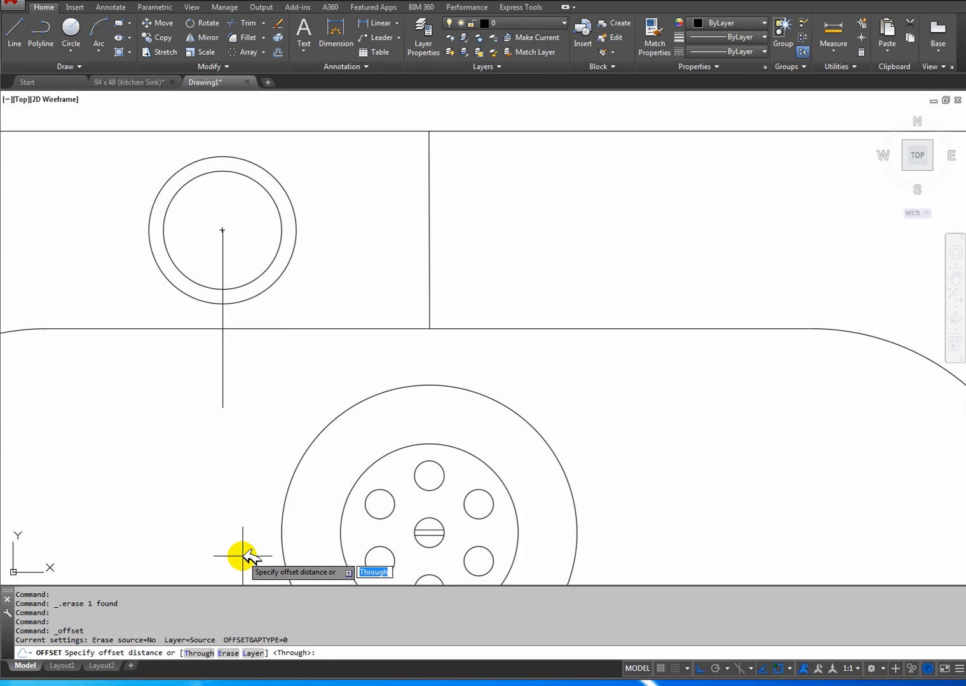
pyautogui.write('.5')
pyautogui.press('Return')
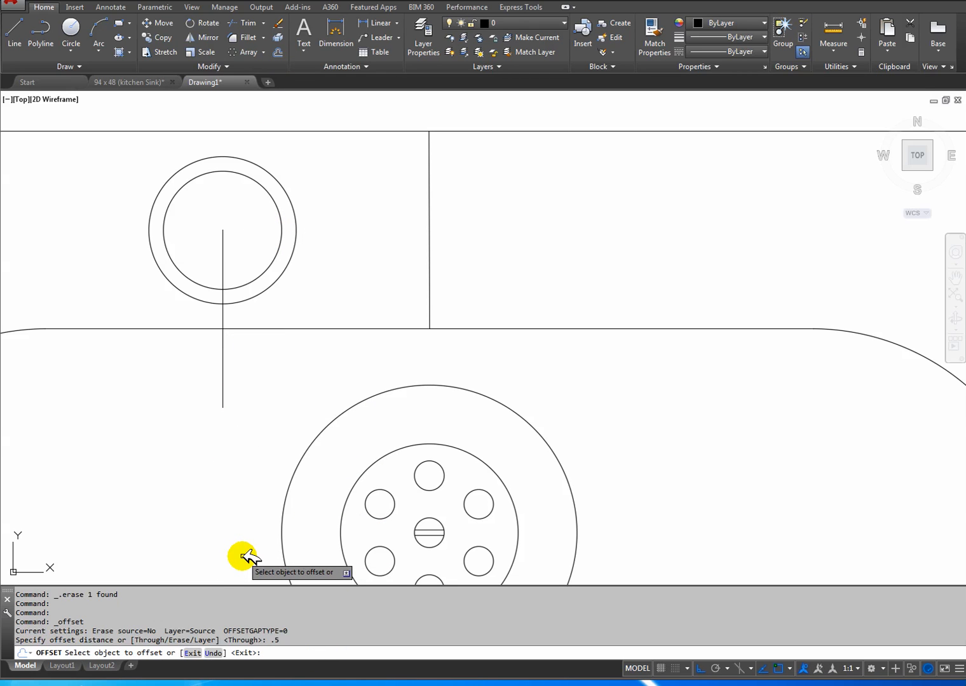
pyautogui.click(222, 389)
pyautogui.click(214, 390)
pyautogui.click(223, 390)
pyautogui.click(235, 404)
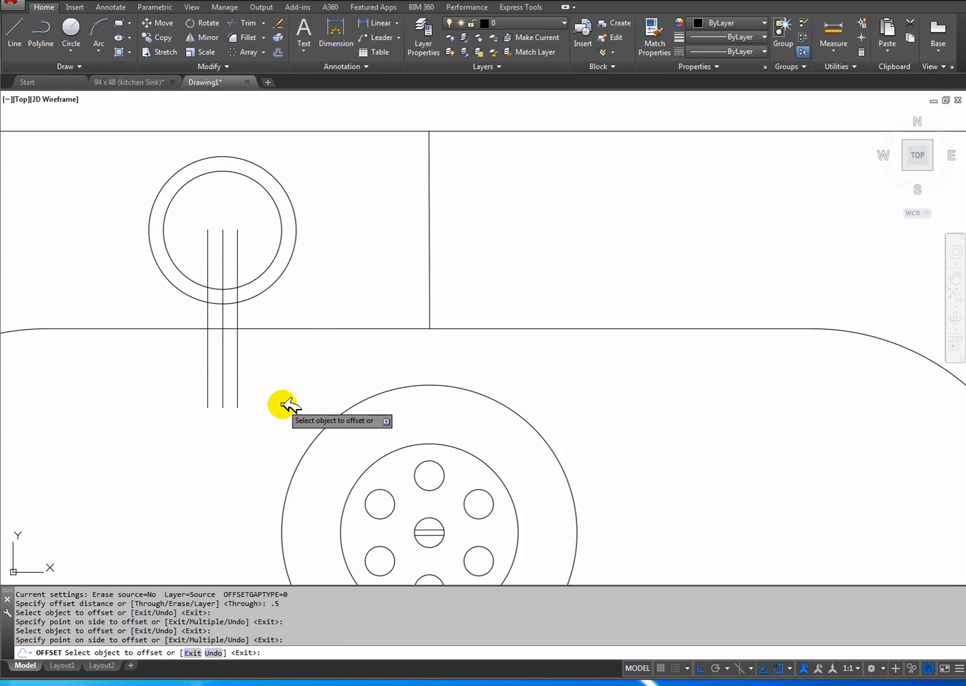
pyautogui.press('Escape')
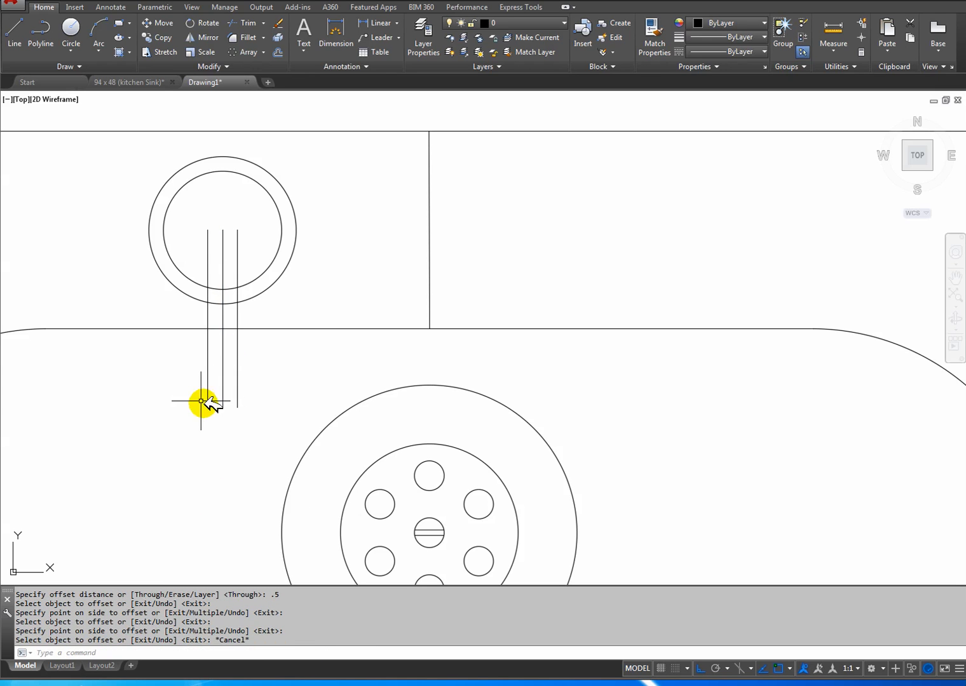
# Check the spout's rounded end in the reference drawing, and draw a two-point circle across the lower ends of the outer spout lines.
pyautogui.click(139, 81)
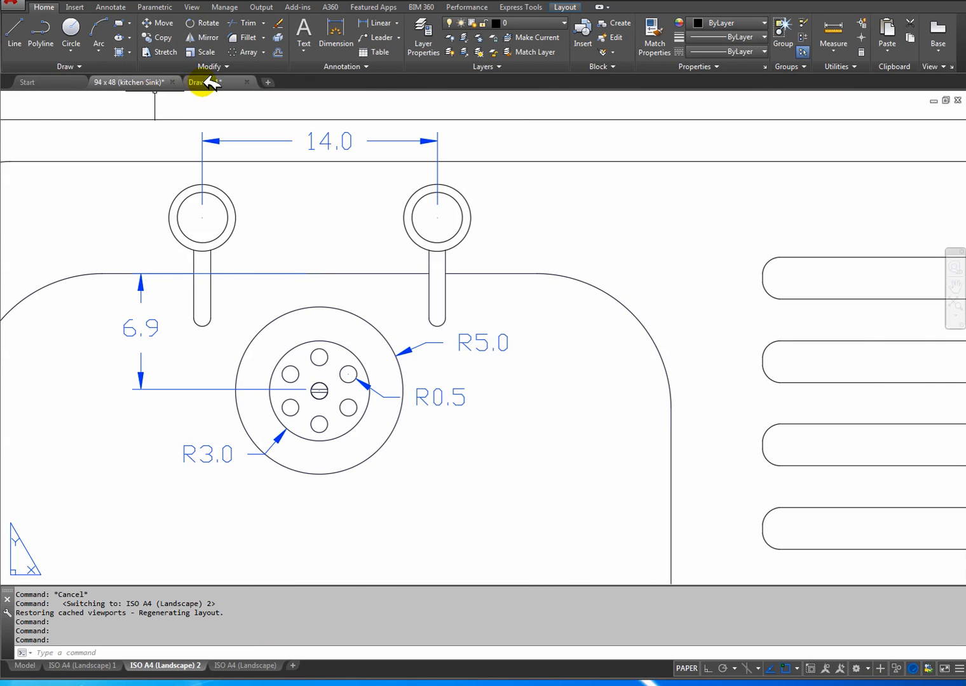
pyautogui.hotkey('ctrl', 'Tab')
pyautogui.click(70, 51)
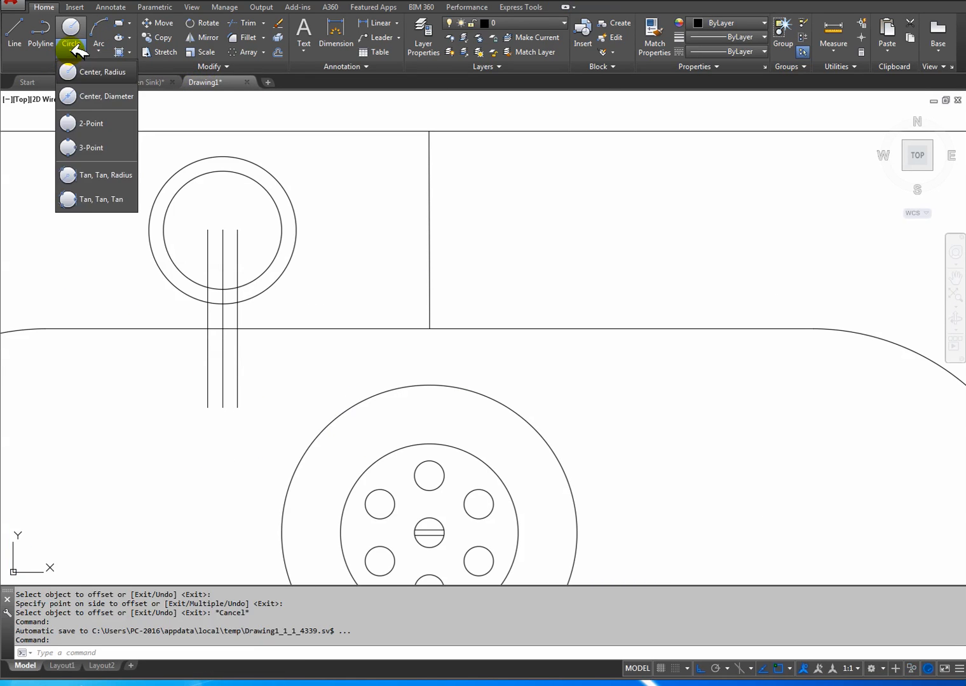
pyautogui.click(79, 125)
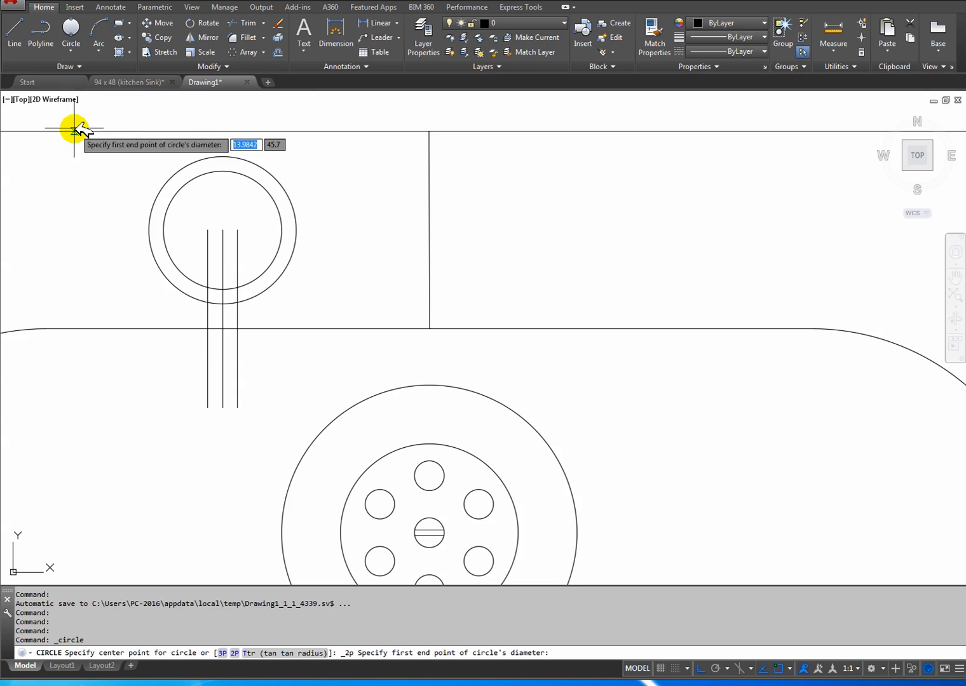
pyautogui.click(208, 408)
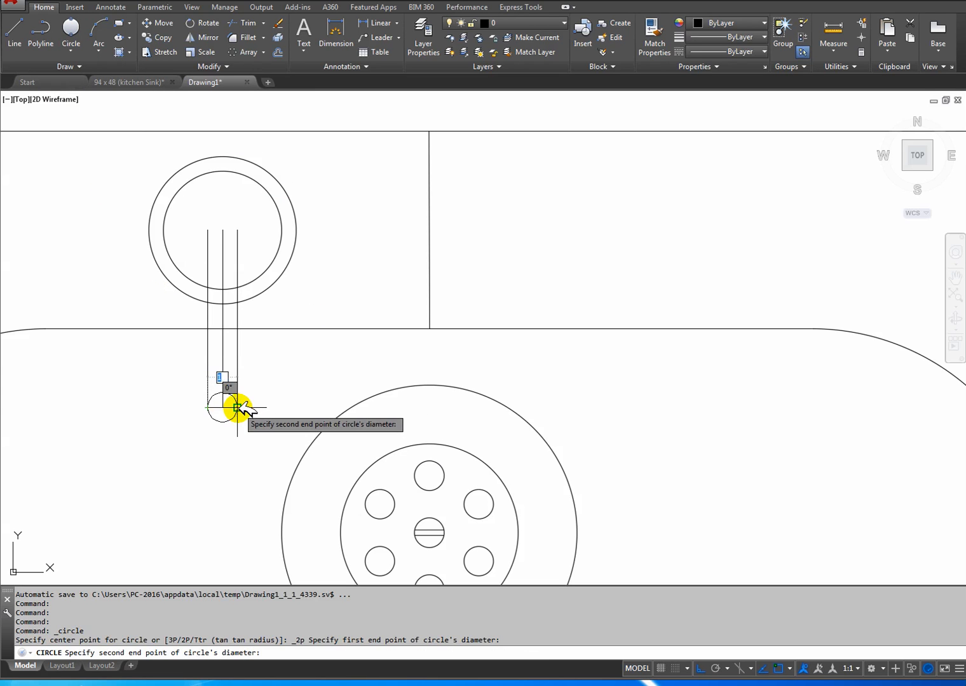
pyautogui.click(237, 408)
# Trim the spout lines inside the tap circles, the upper half of the end circle and the bowl edge crossing the spout.
pyautogui.moveTo(232, 407); pyautogui.dragTo(183, 434, button='middle')
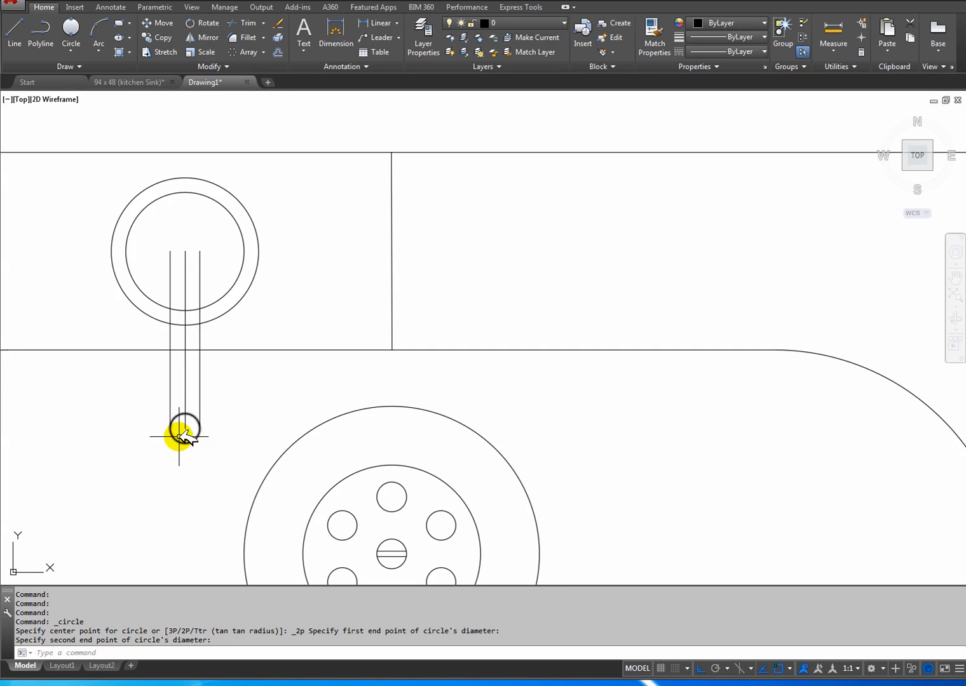
pyautogui.click(248, 23)
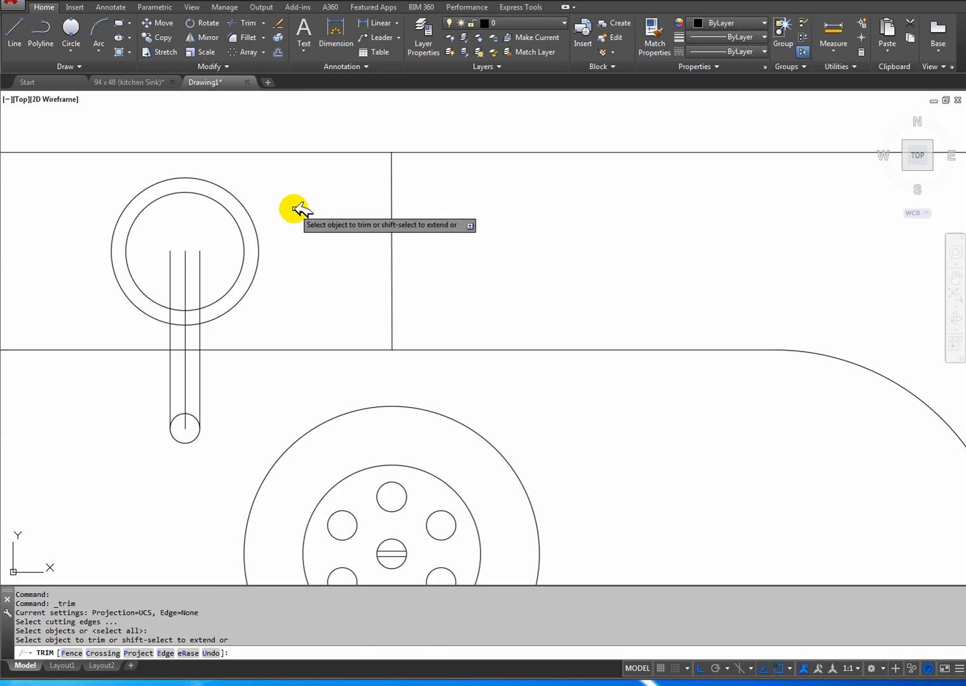
pyautogui.moveTo(213, 292); pyautogui.dragTo(161, 249)
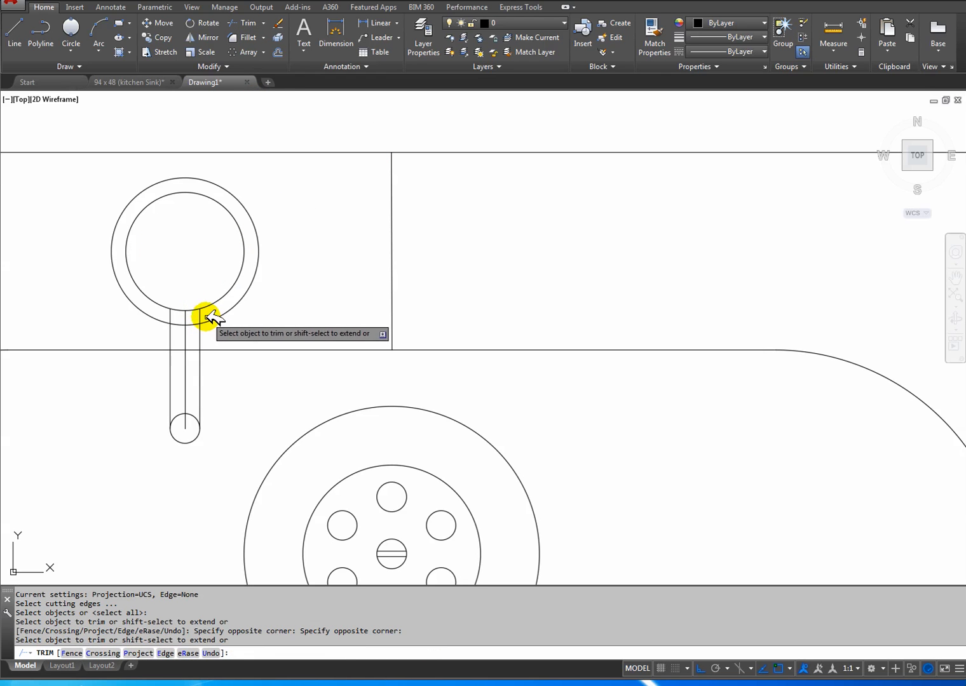
pyautogui.click(205, 312)
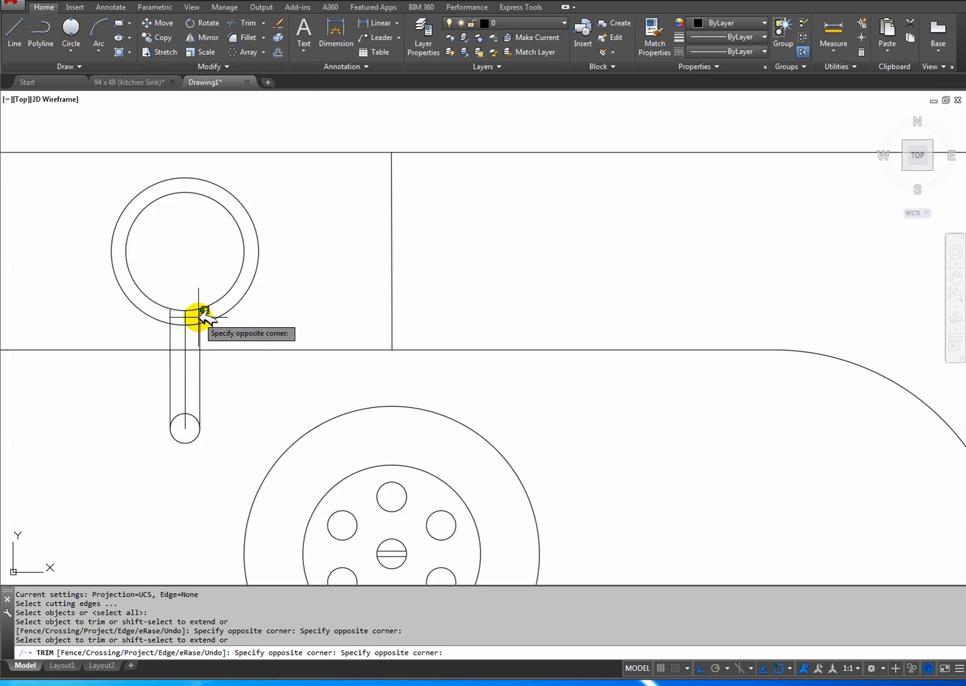
pyautogui.click(168, 312)
pyautogui.click(189, 429)
pyautogui.click(183, 393)
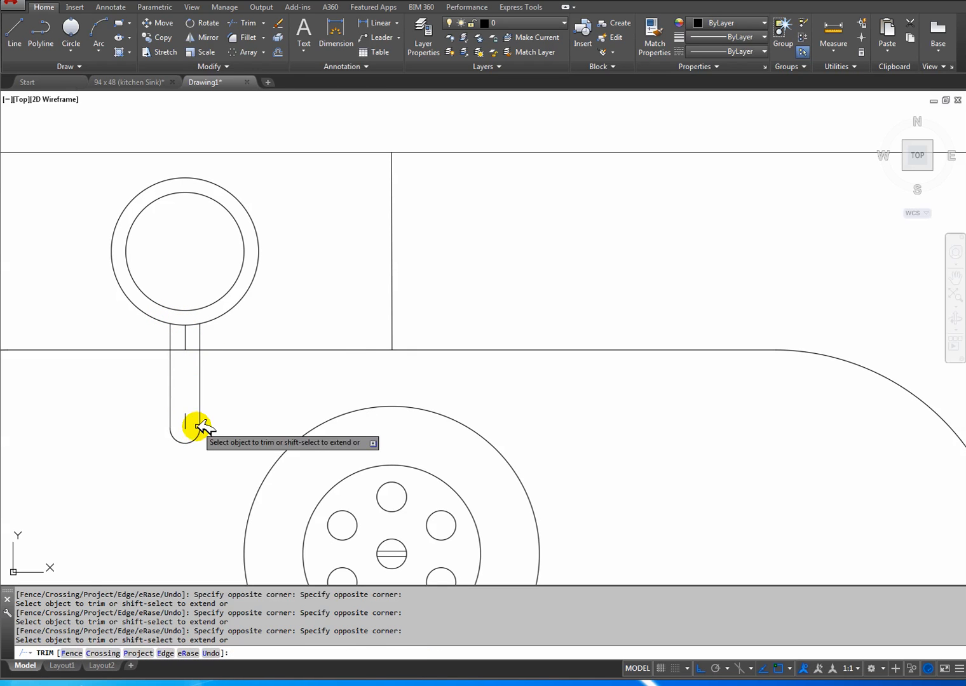
pyautogui.click(195, 354)
pyautogui.click(187, 339)
pyautogui.rightClick(227, 374)
pyautogui.click(252, 380)
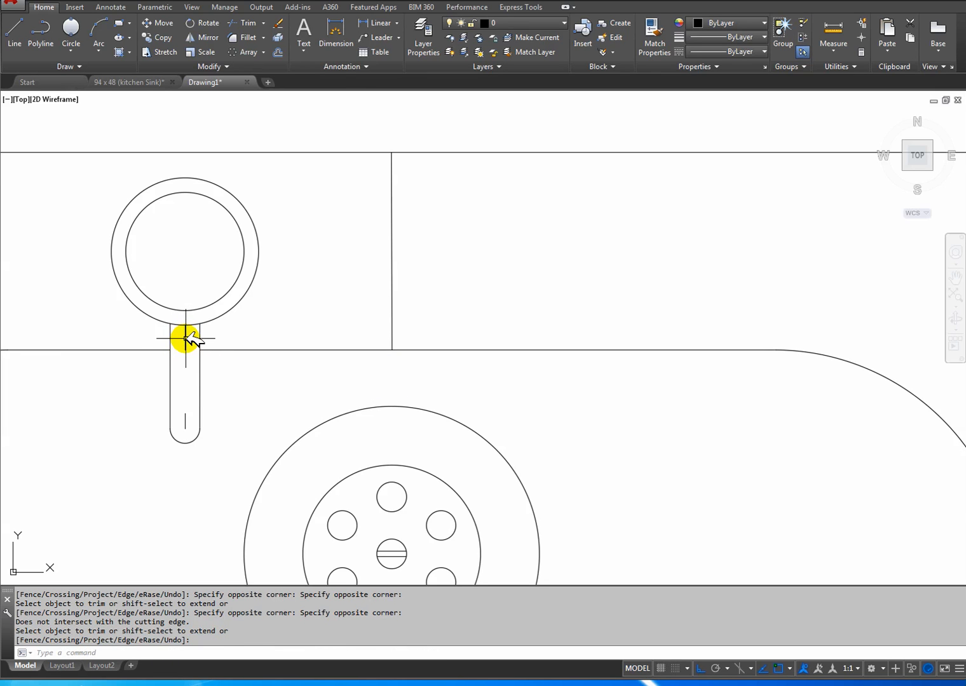
# Delete the two leftover pieces of the centre line inside the spout.
pyautogui.press('Escape')
pyautogui.click(185, 339)
pyautogui.click(185, 421)
pyautogui.press('Delete')
# Draw a short vertical practice line in the empty bowl area left of the spout's lower end.
pyautogui.moveTo(230, 364)
pyautogui.mouseDown(button='middle')
pyautogui.moveTo(303, 333)
pyautogui.moveTo(272, 335)
pyautogui.mouseUp(button='middle')
pyautogui.click(14, 28)
pyautogui.click(95, 516)
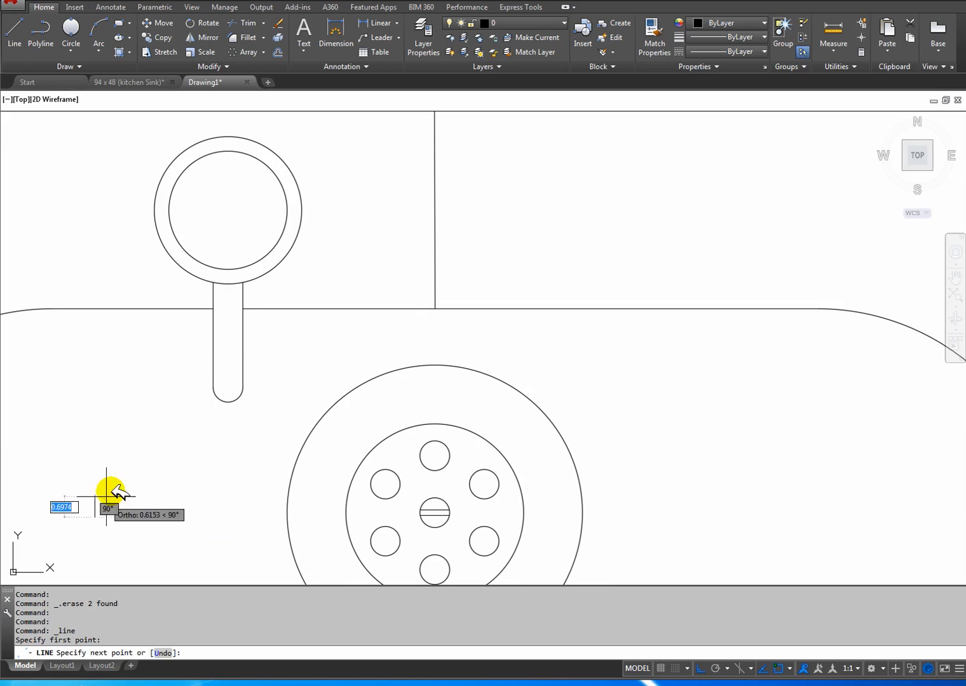
pyautogui.click(102, 417)
pyautogui.rightClick(142, 450)
pyautogui.click(184, 456)
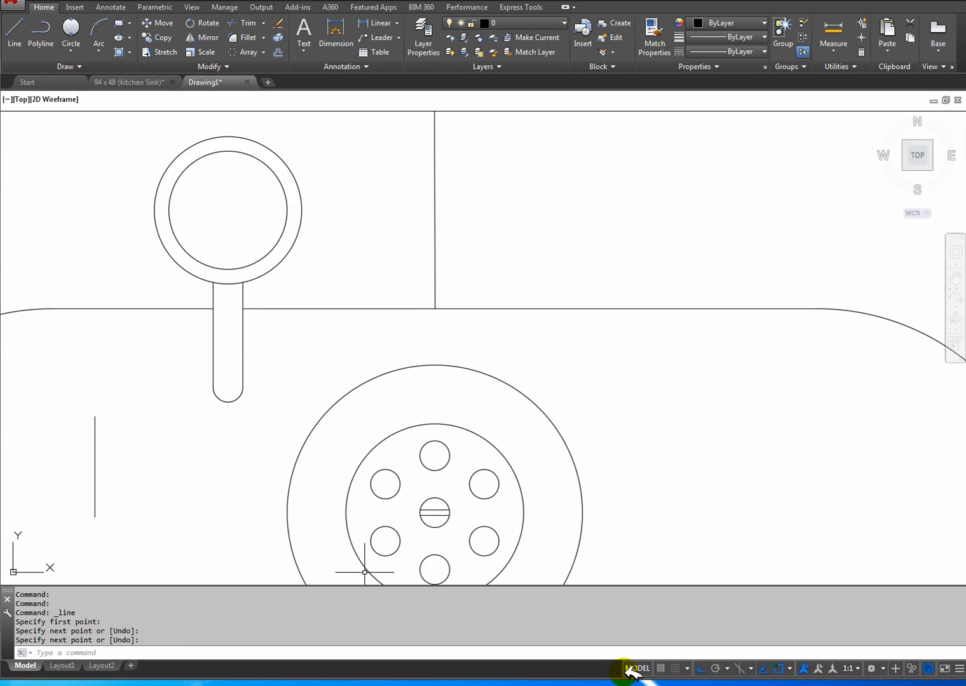
# Turn Ortho off and draw a slanted line rising to the right across the vertical practice line.
pyautogui.click(23, 52)
pyautogui.click(57, 489)
pyautogui.rightClick(148, 446)
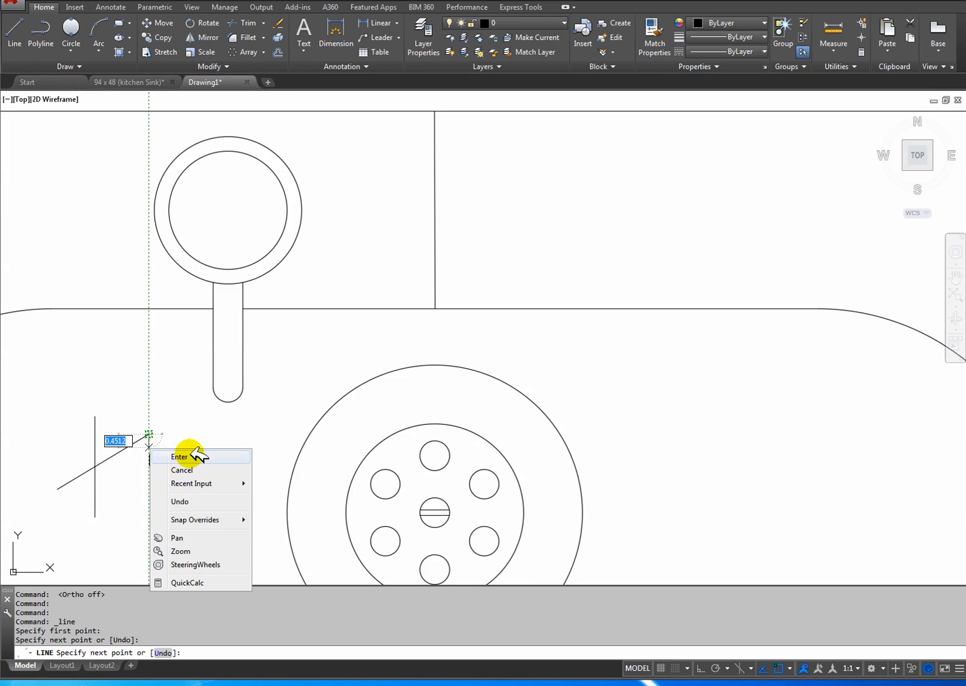
pyautogui.click(184, 456)
# Finish the slanted practice line and trim its upper end and the lower half of the vertical practice line at their crossing.
pyautogui.moveTo(125, 480); pyautogui.dragTo(224, 458, button='middle')
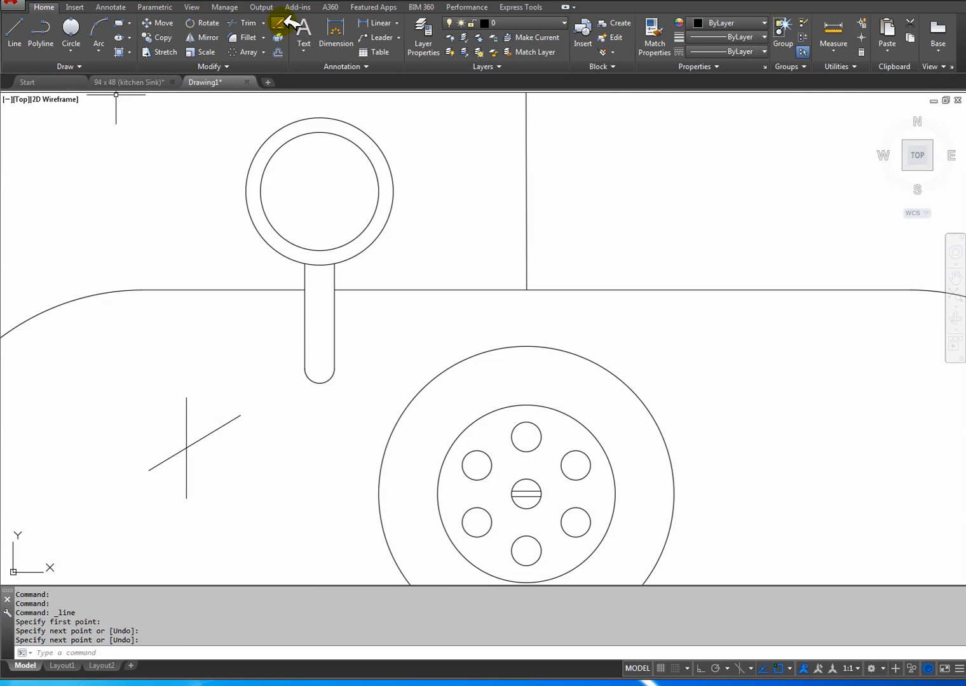
pyautogui.click(245, 23)
pyautogui.press('Return')
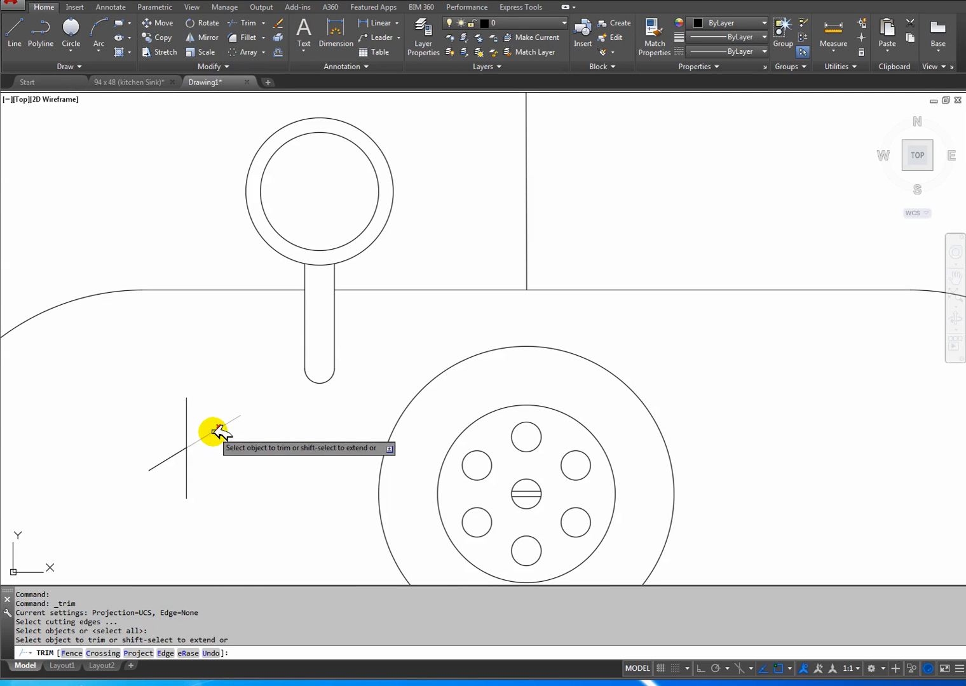
pyautogui.click(214, 432)
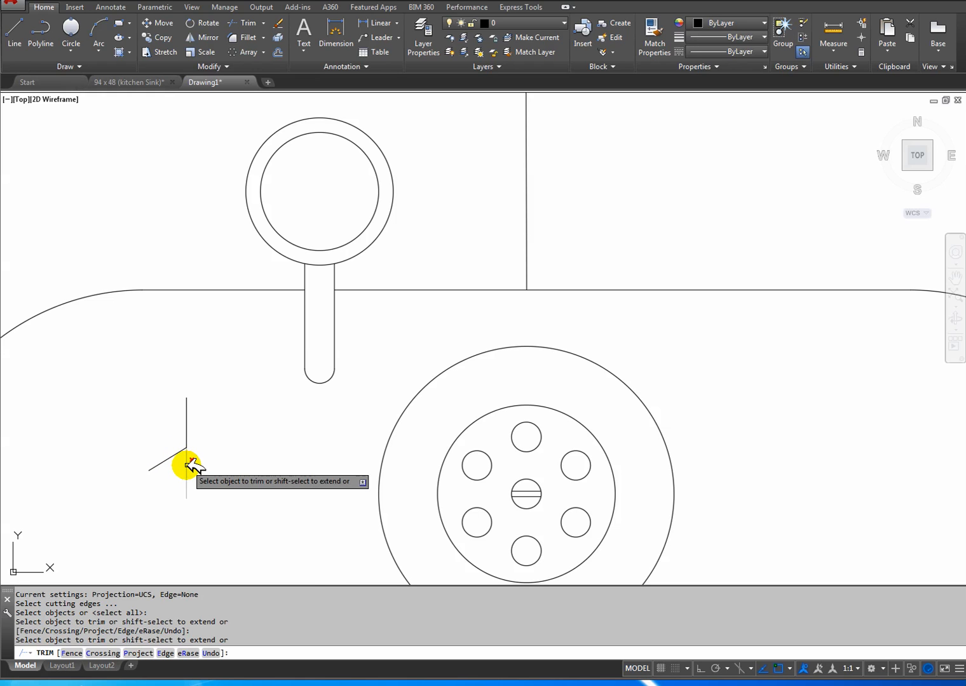
pyautogui.click(187, 463)
pyautogui.rightClick(223, 457)
pyautogui.click(252, 462)
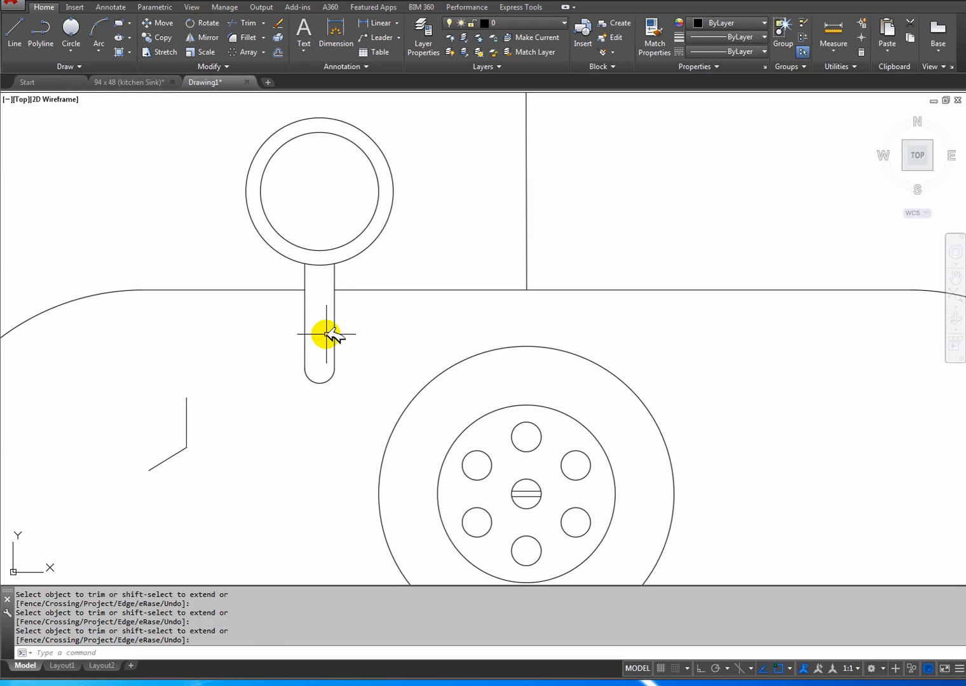
# Delete the two remaining practice line pieces from the empty bowl area beside the spout.
pyautogui.moveTo(201, 492); pyautogui.dragTo(155, 416)
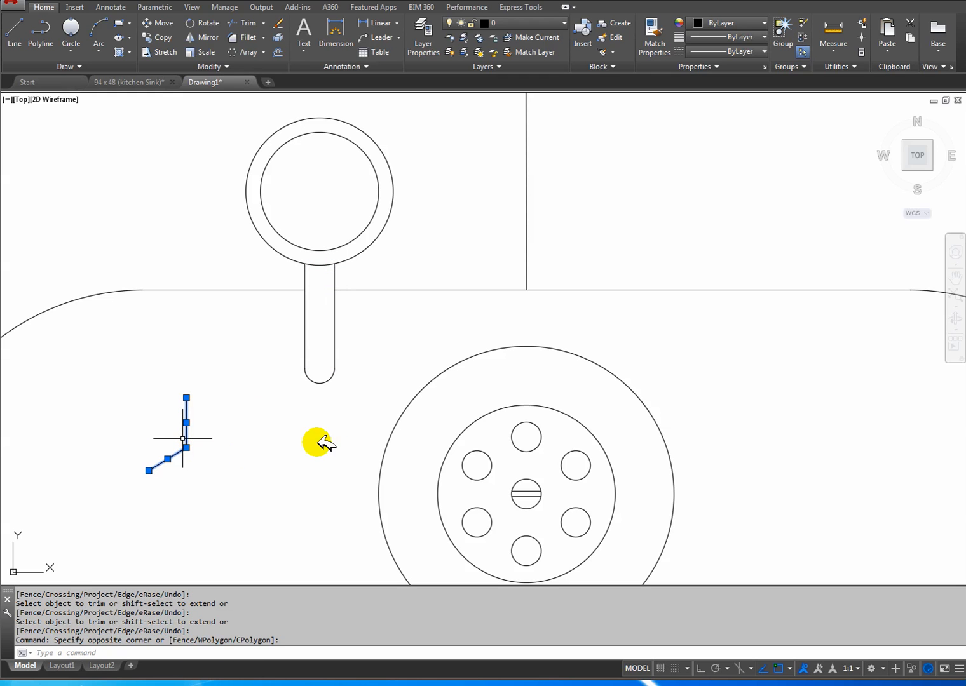
pyautogui.press('Delete')
pyautogui.scroll(-4, 282, 455)
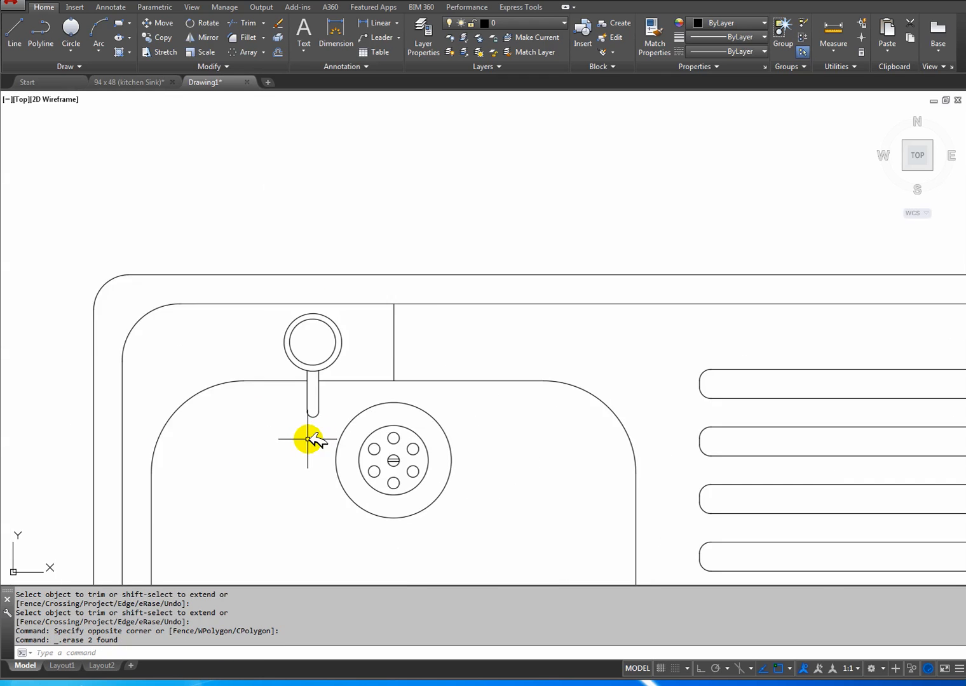
pyautogui.moveTo(308, 441); pyautogui.dragTo(254, 399, button='middle')
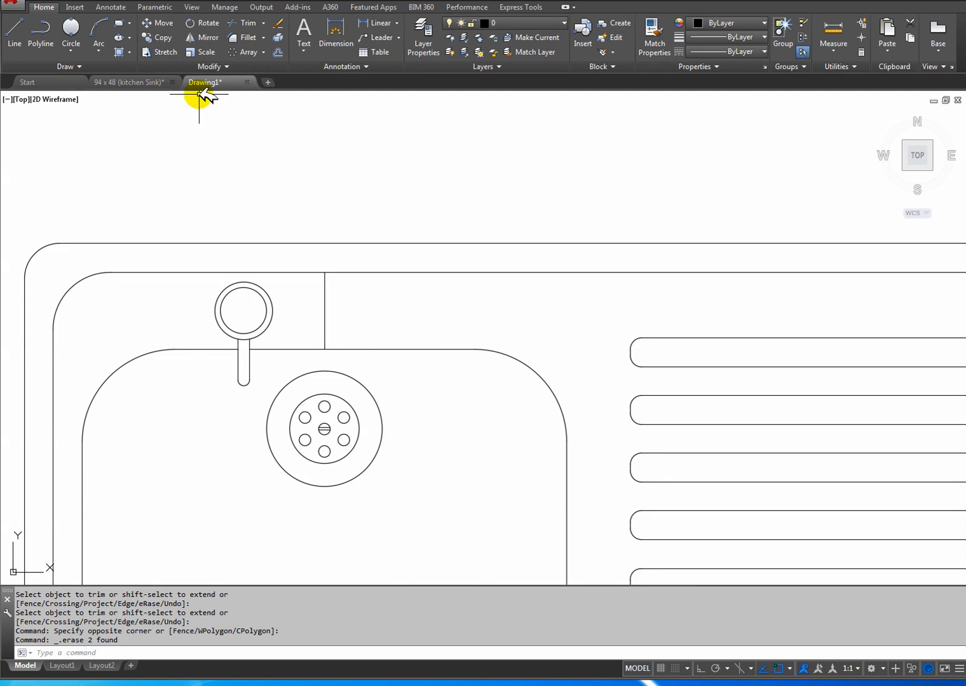
# Trim the arc of the tap's outer circle that lies between the two spout lines.
pyautogui.click(253, 23)
pyautogui.press('Return')
pyautogui.scroll(5, 241, 329)
pyautogui.click(241, 343)
pyautogui.rightClick(242, 343)
pyautogui.click(280, 369)
pyautogui.scroll(-5, 297, 385)
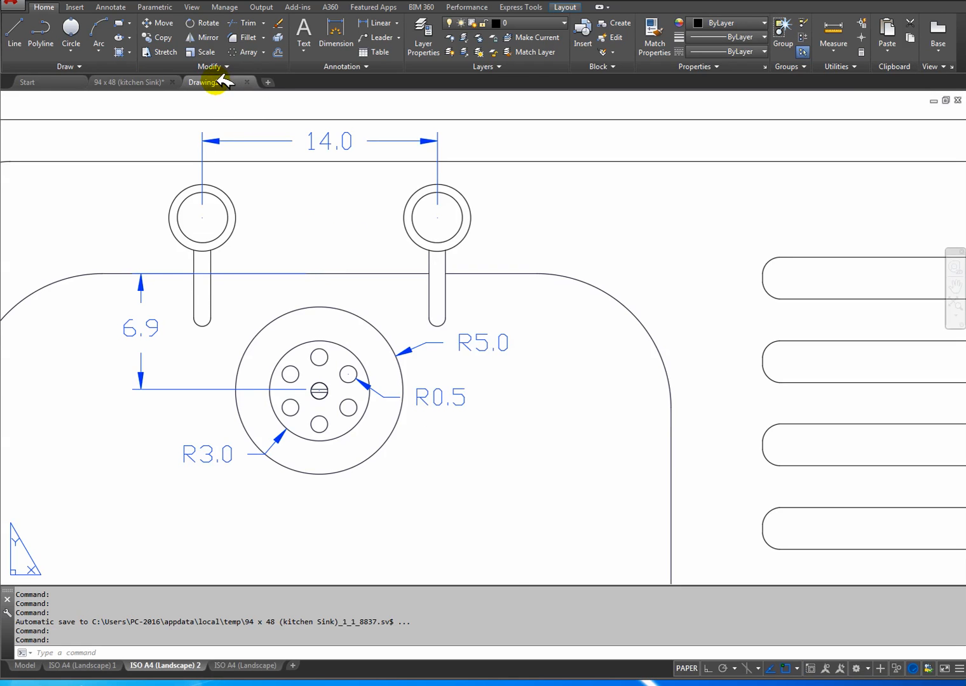
# Return from the reference drawing to Drawing1 and undo the trim of the tap's outer circle.
pyautogui.click(220, 79)
pyautogui.scroll(3, 257, 343)
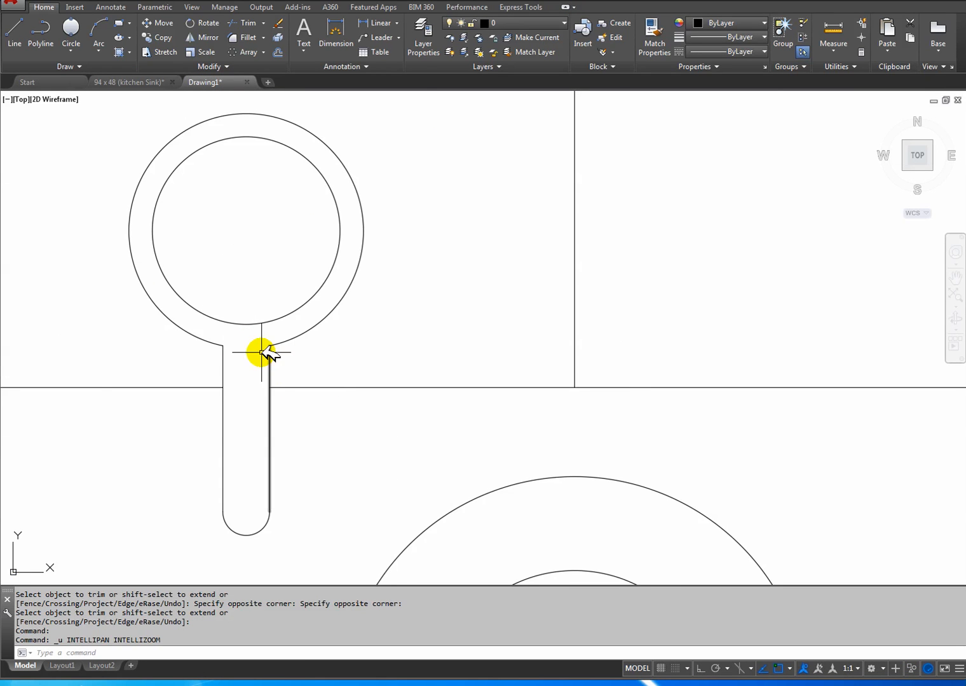
pyautogui.hotkey('ctrl', 'z')
pyautogui.hotkey('ctrl', 'z')
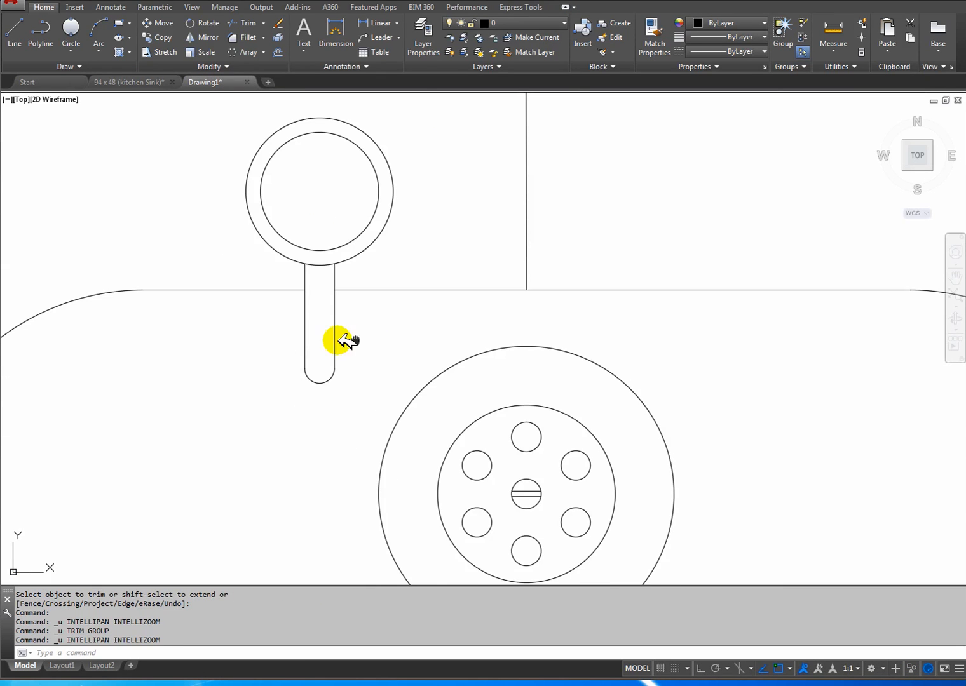
# Try mirroring the tap and spout about the short vertical centre line above the bowl, keeping the source objects, and undo it.
pyautogui.scroll(-4, 369, 341)
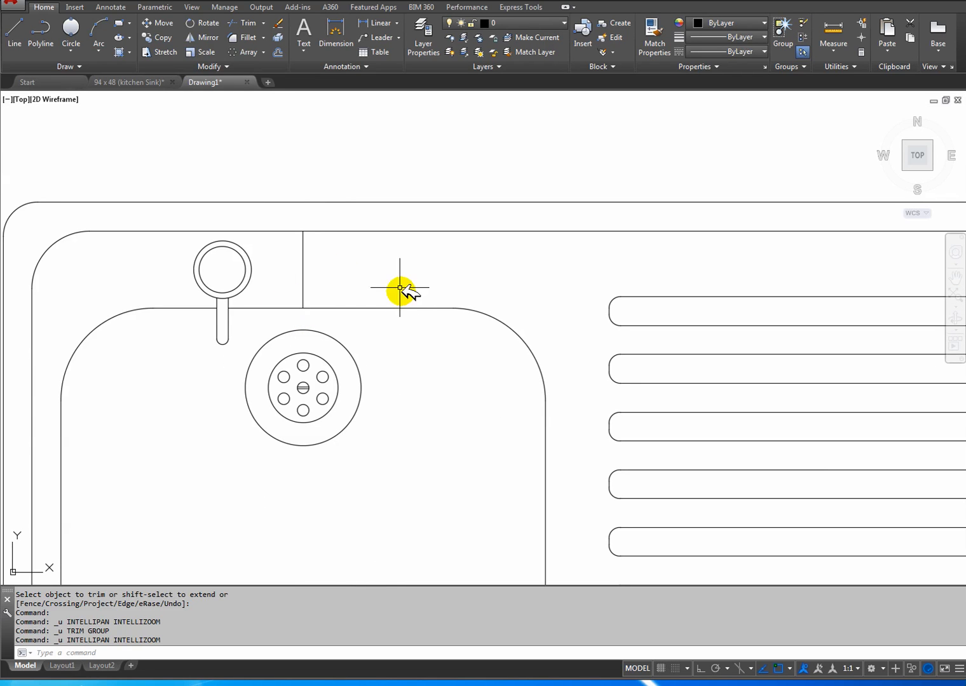
pyautogui.click(203, 38)
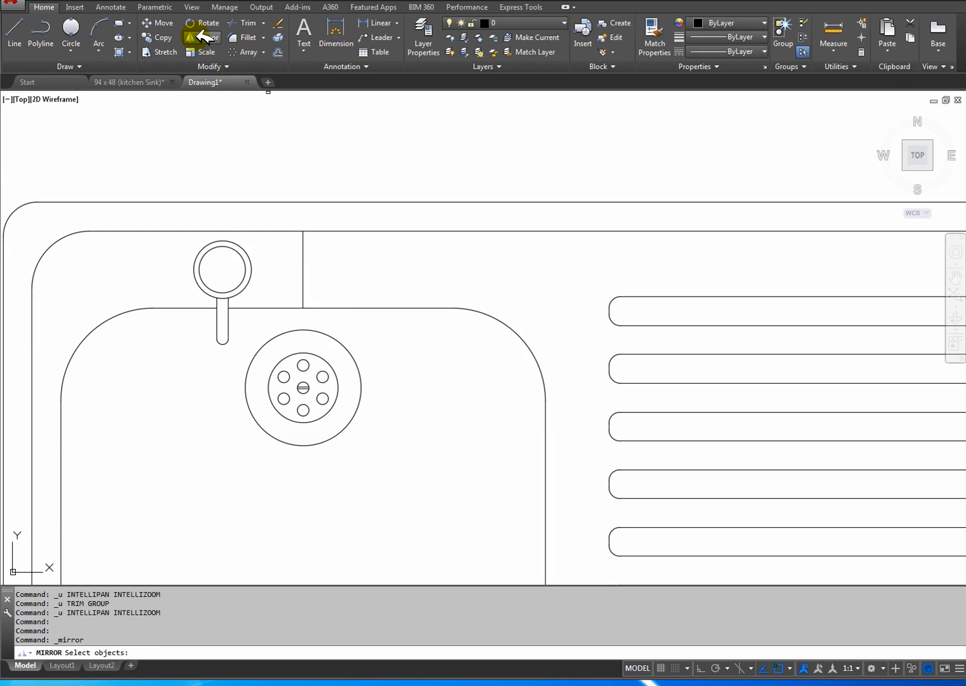
pyautogui.click(260, 297)
pyautogui.click(192, 245)
pyautogui.click(245, 335)
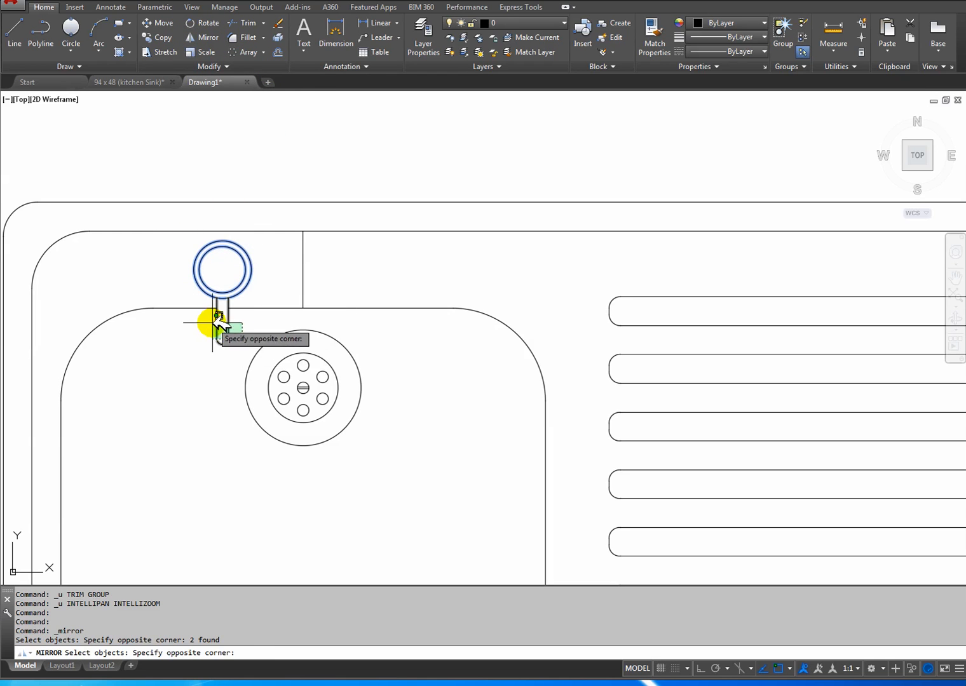
pyautogui.click(213, 350)
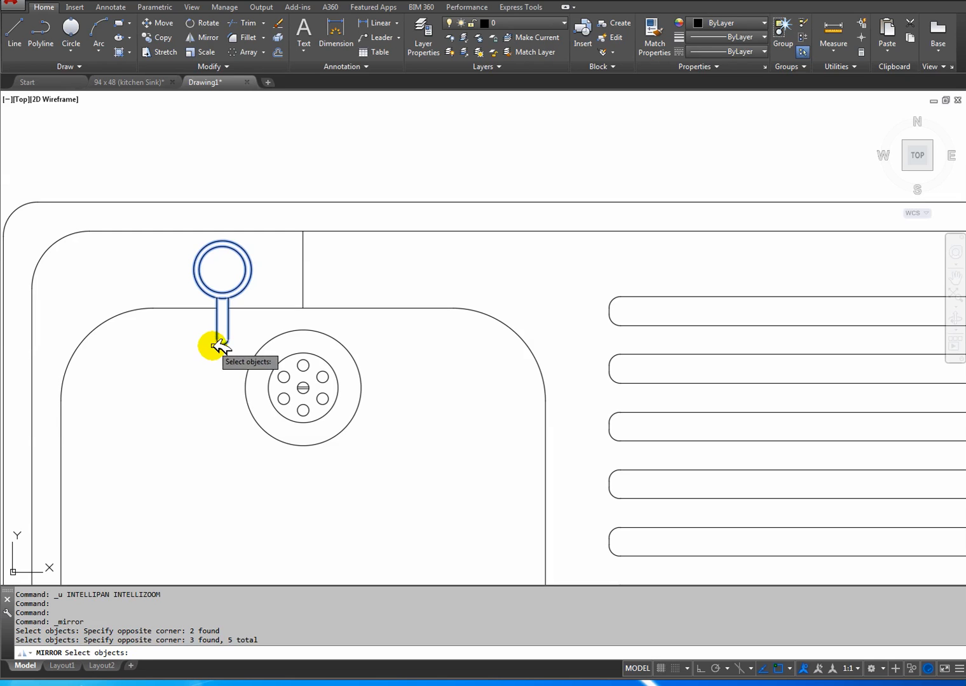
pyautogui.press('Return')
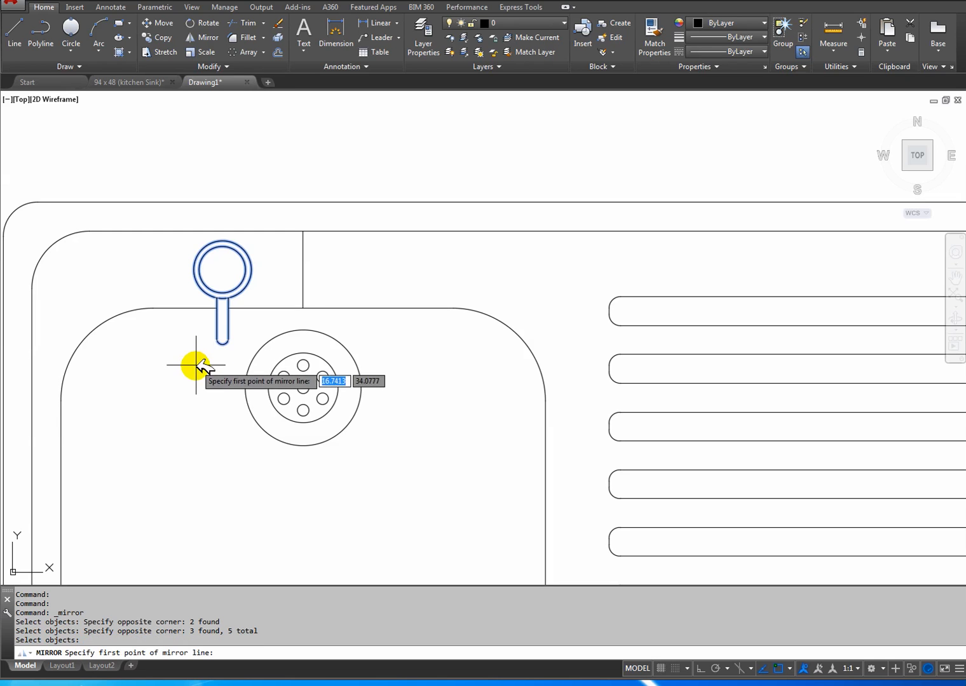
pyautogui.click(303, 231)
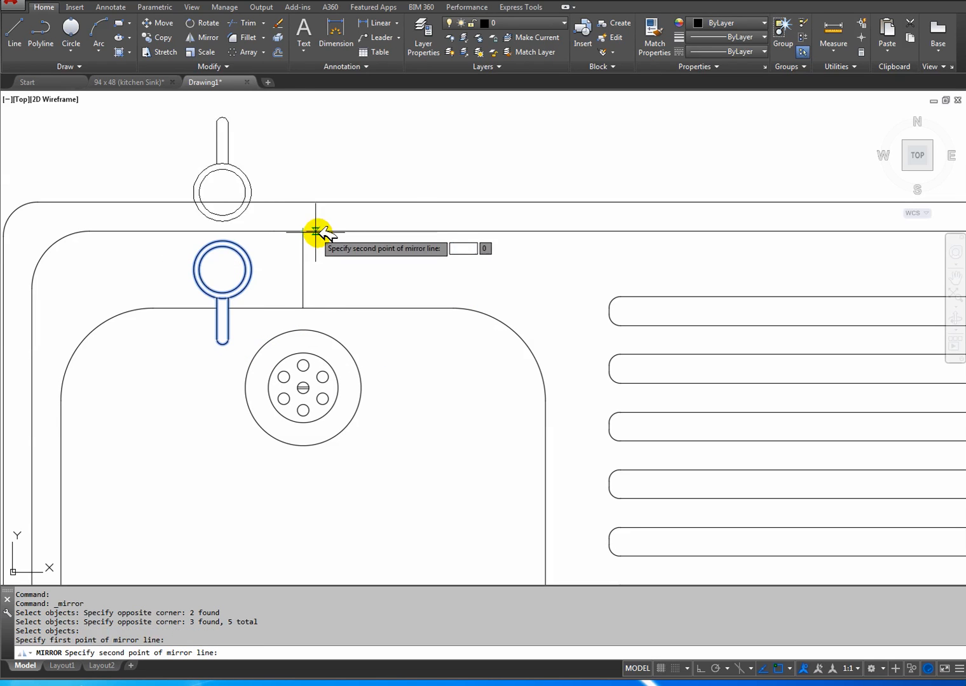
pyautogui.click(303, 308)
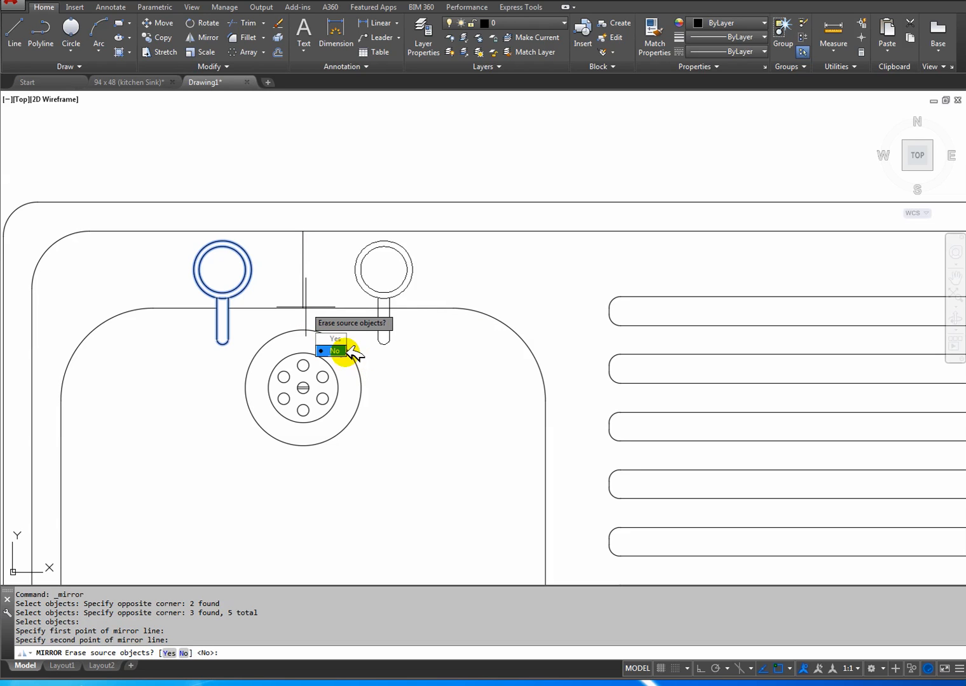
pyautogui.click(334, 351)
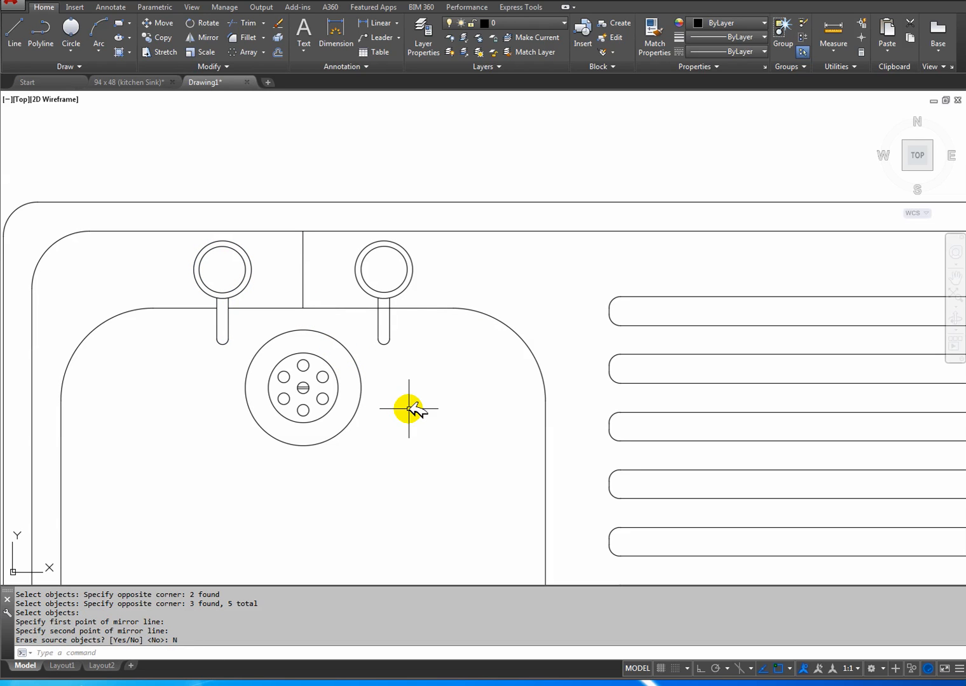
pyautogui.hotkey('ctrl', 'z')
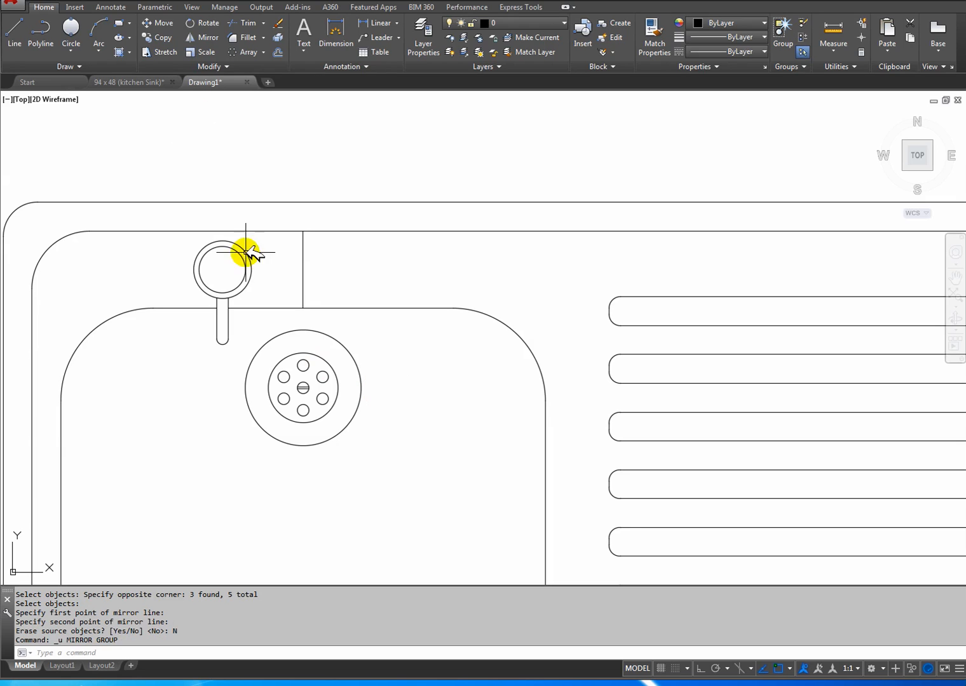
# Repeat the mirror of the tap circles and spout across the vertical centre line without erasing the source, and undo it again.
pyautogui.click(210, 38)
pyautogui.click(280, 296)
pyautogui.click(194, 246)
pyautogui.click(235, 352)
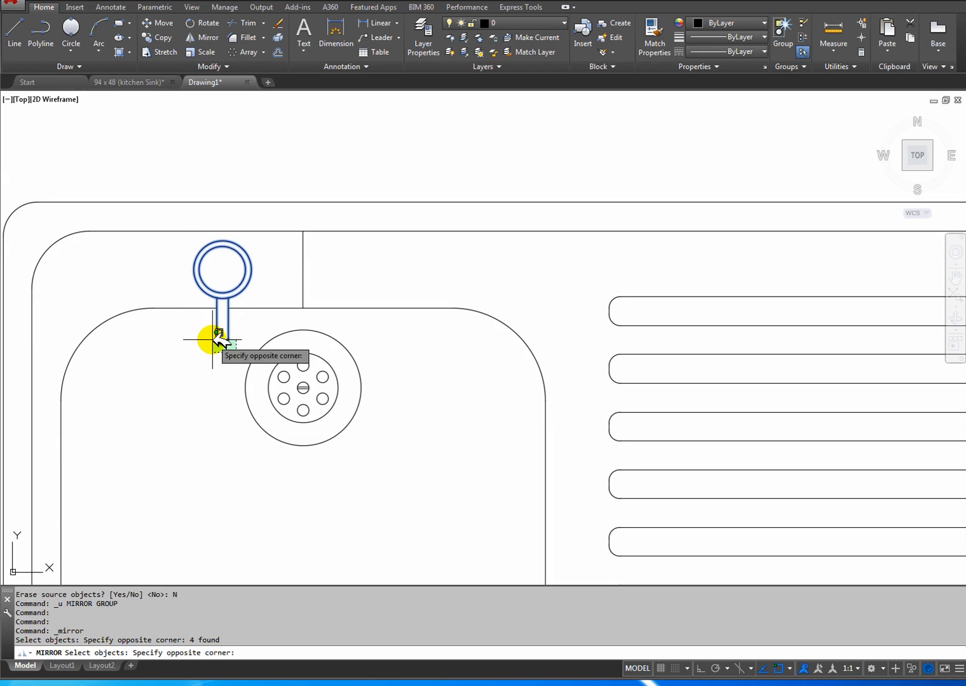
pyautogui.click(204, 336)
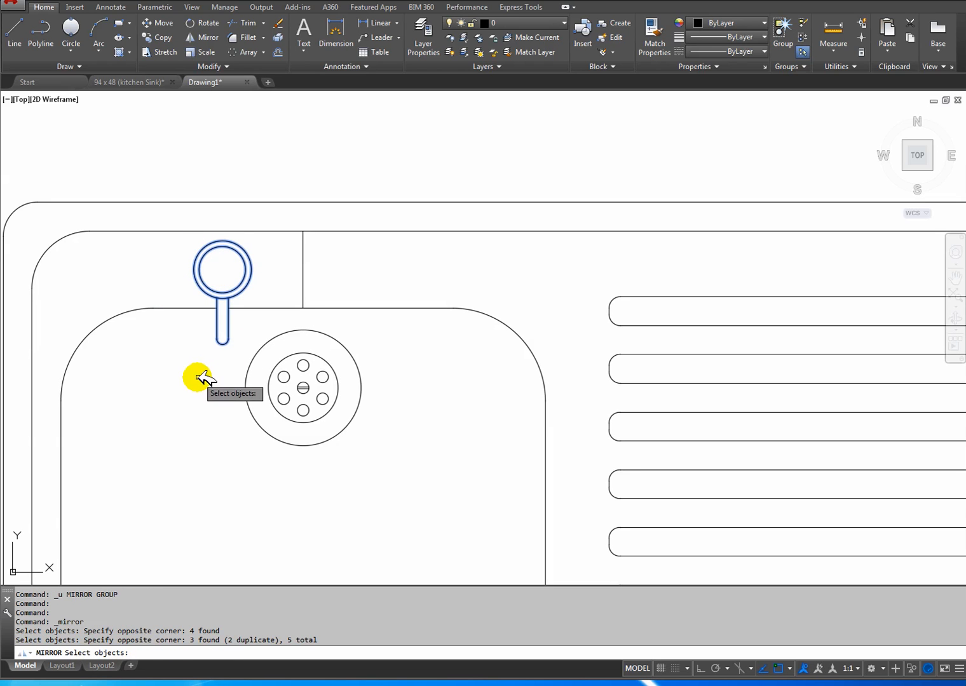
pyautogui.press('Return')
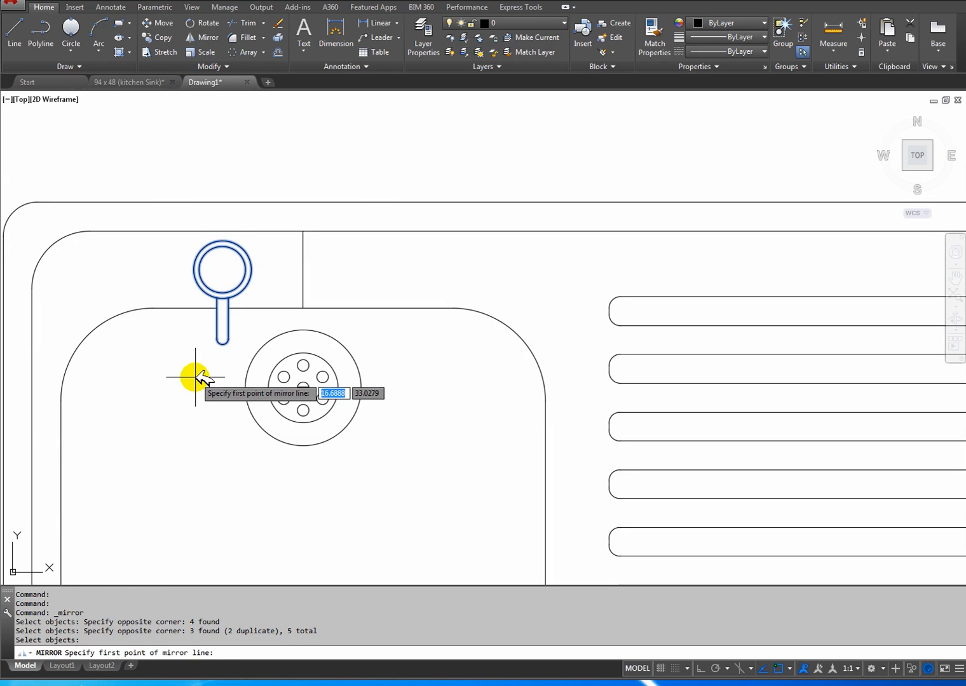
pyautogui.click(303, 231)
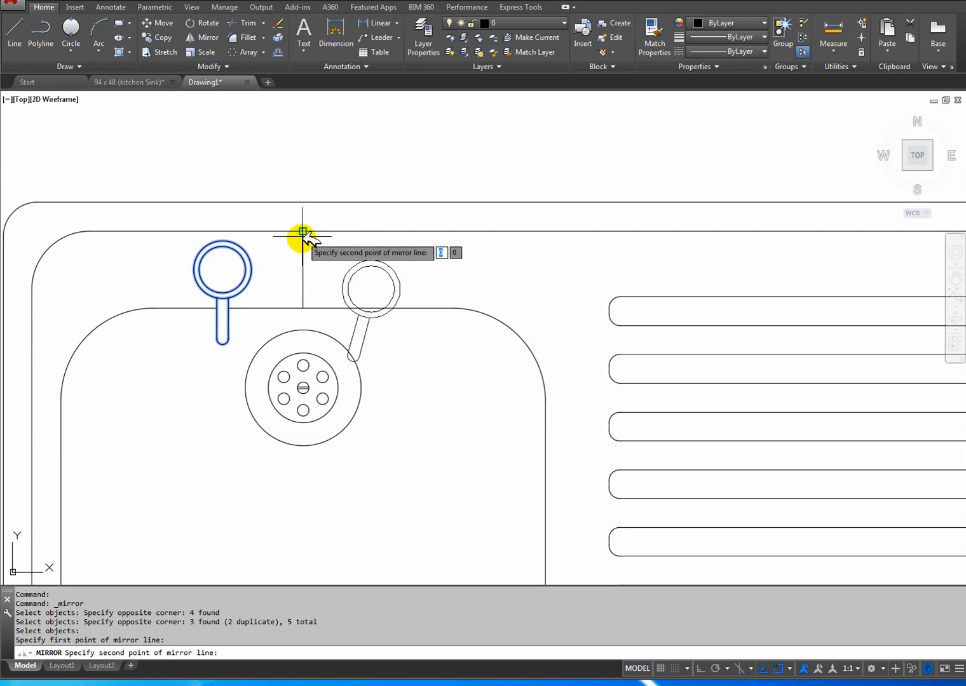
pyautogui.click(303, 309)
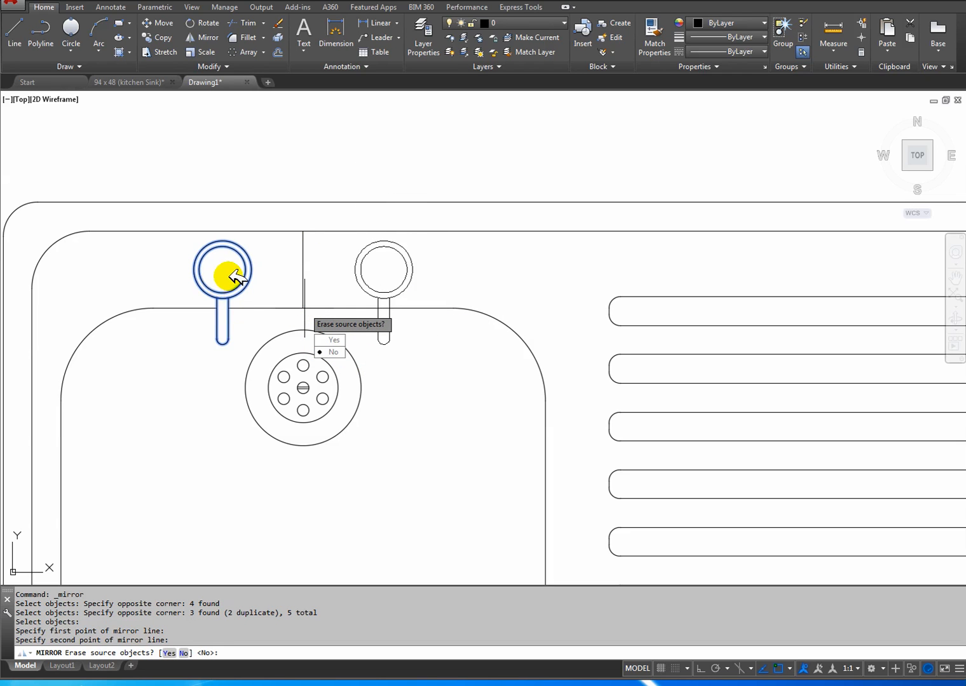
pyautogui.click(332, 351)
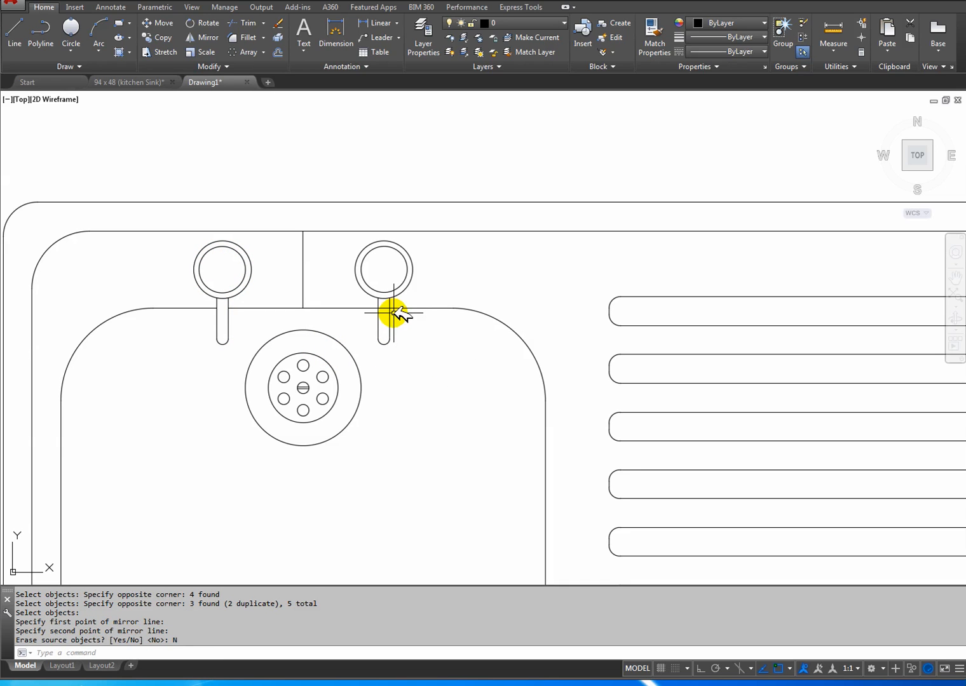
pyautogui.hotkey('ctrl', 'z')
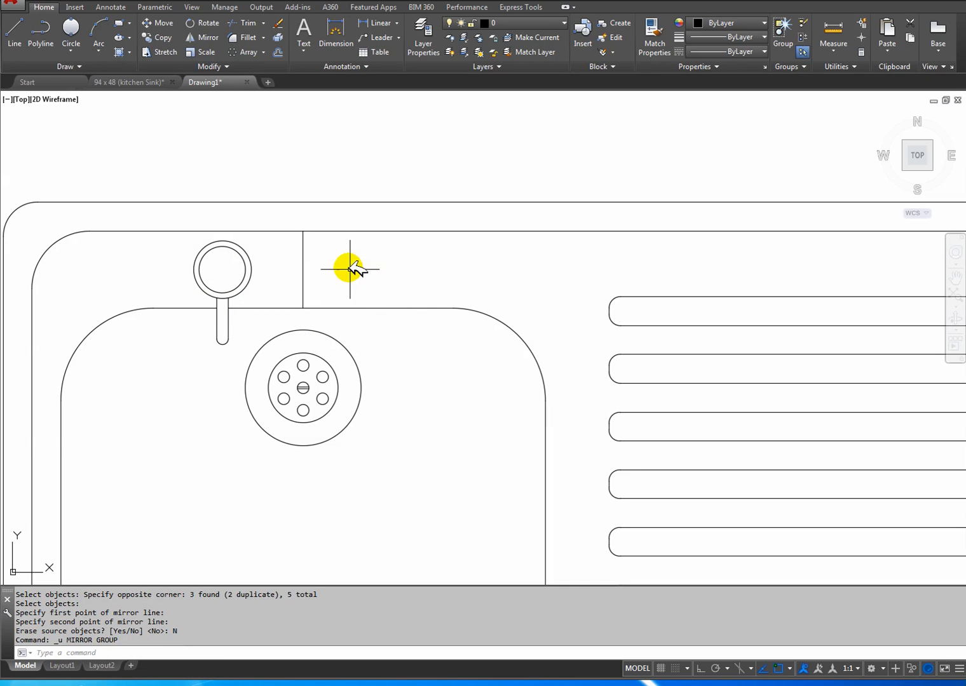
# Copy the tap and spout 14 cm horizontally to the right from the centre of the tap circles with Ortho on.
pyautogui.click(156, 38)
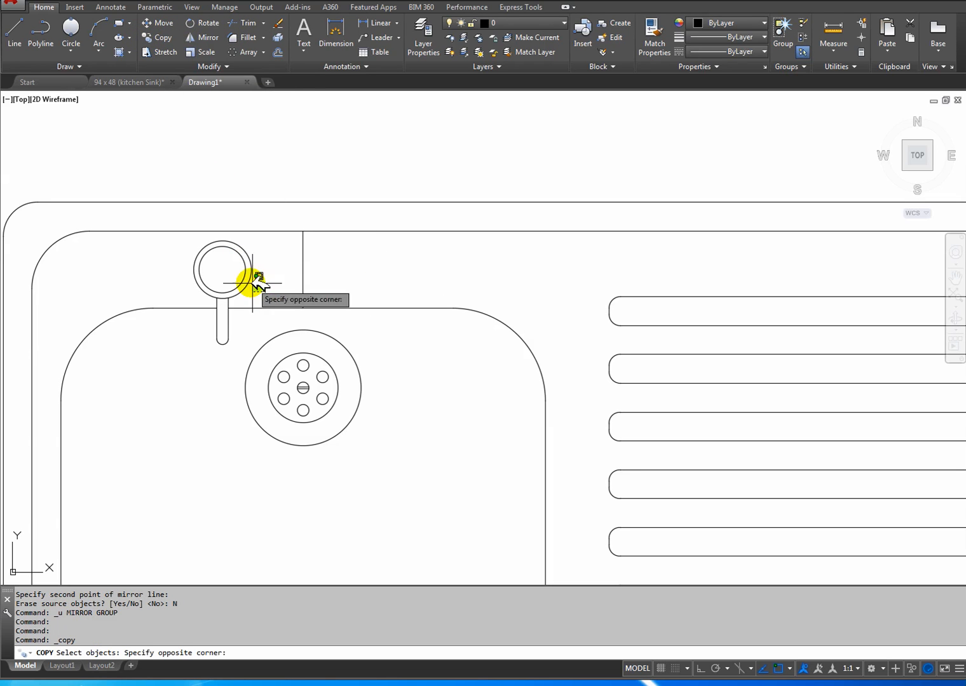
pyautogui.click(183, 243)
pyautogui.click(243, 335)
pyautogui.click(215, 323)
pyautogui.click(233, 356)
pyautogui.click(211, 335)
pyautogui.press('Return')
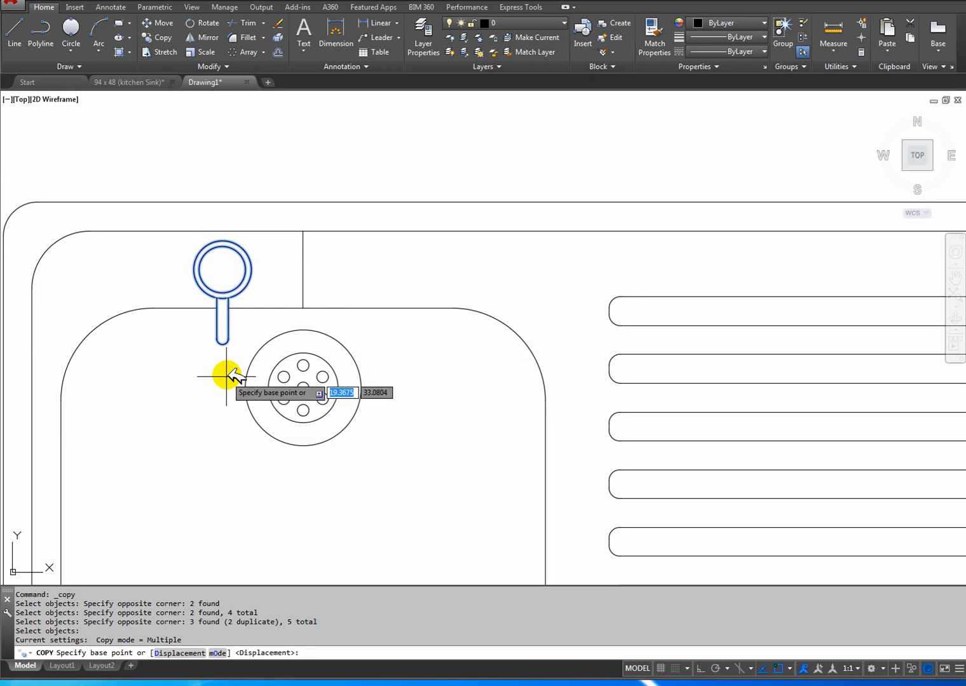
pyautogui.click(223, 269)
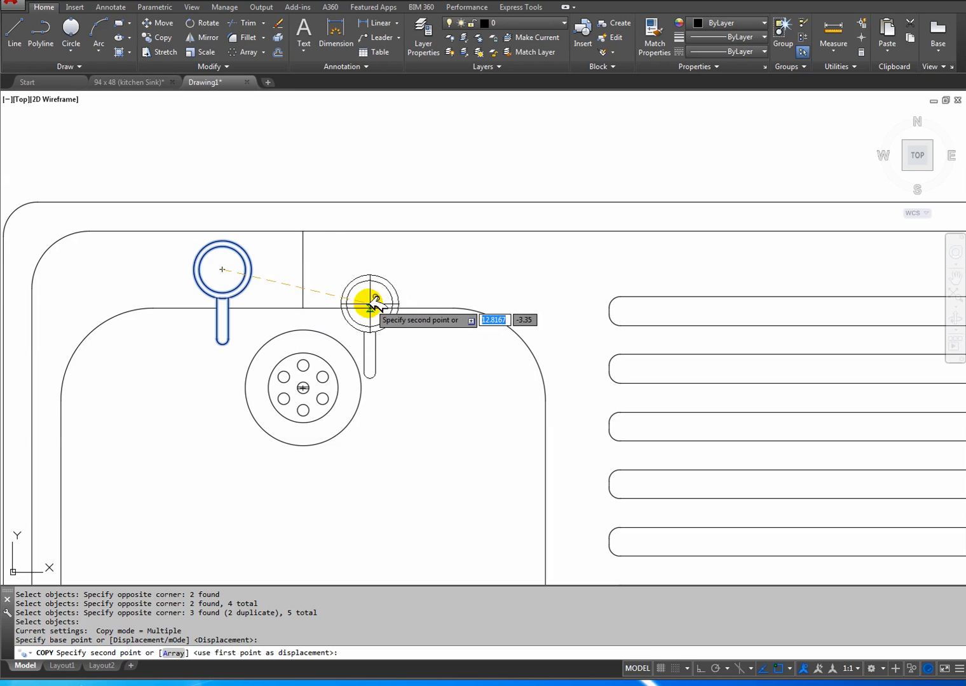
pyautogui.click(701, 667)
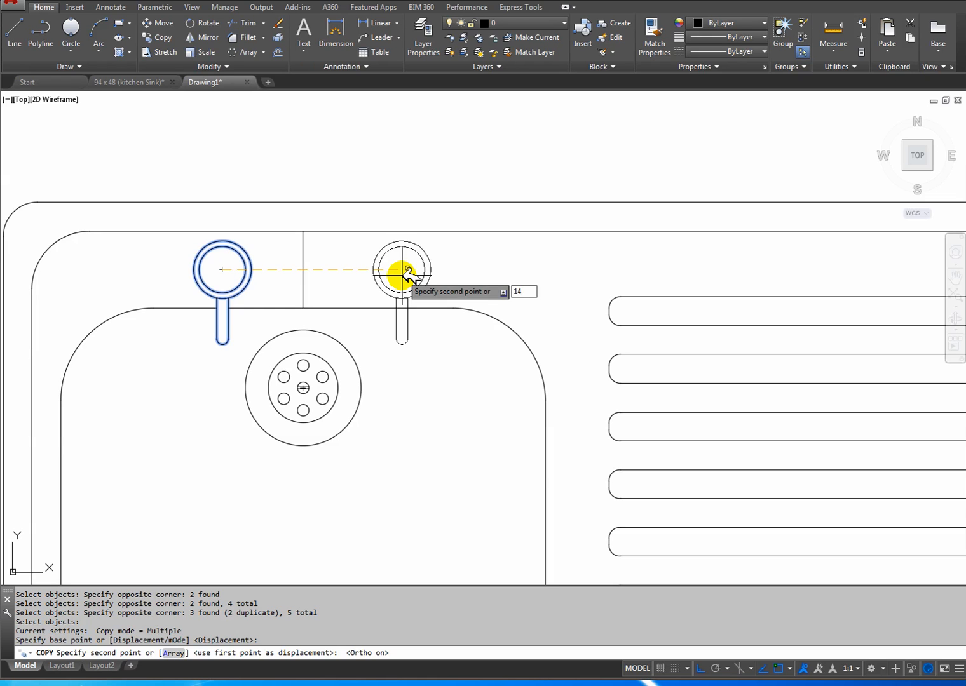
pyautogui.press('Return')
pyautogui.press('Return')
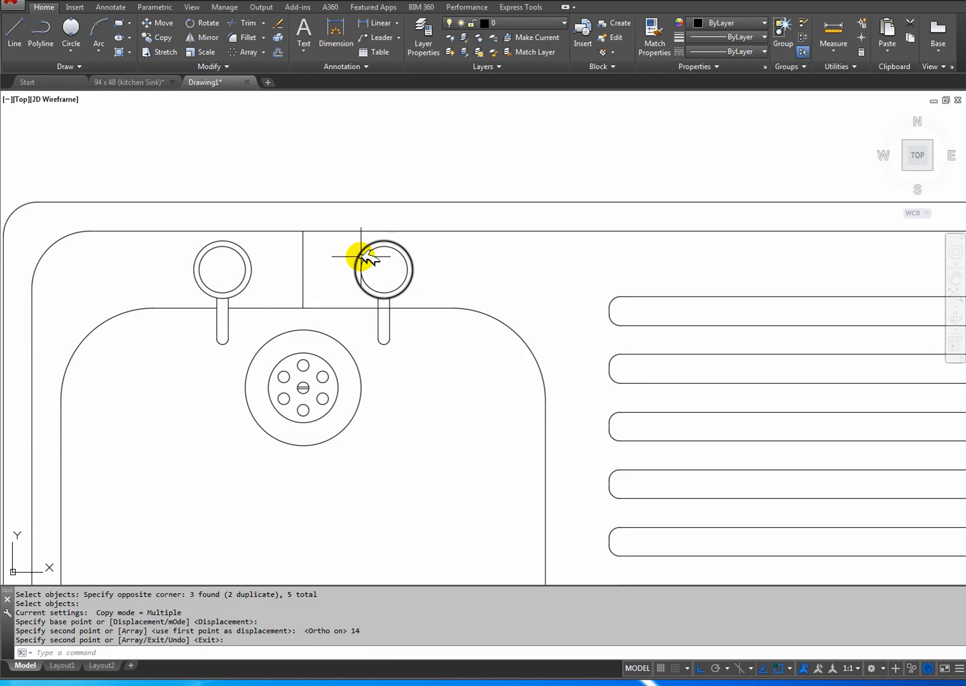
# Check the tap layout in the 94 x 48 (kitchen Sink) reference drawing, return to Drawing1 and undo the copied tap.
pyautogui.click(159, 82)
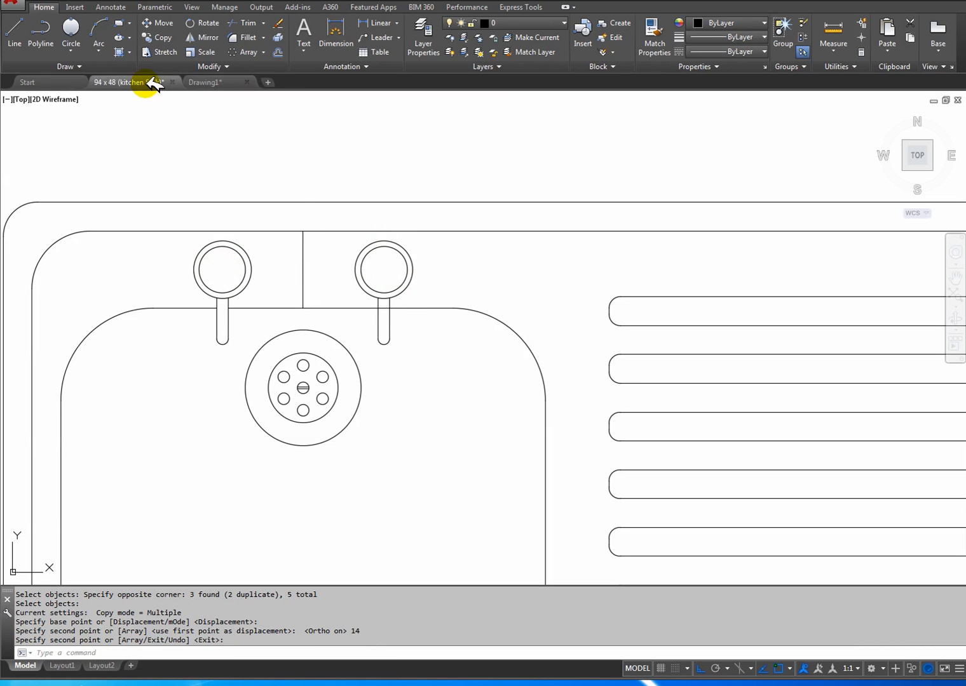
pyautogui.click(219, 80)
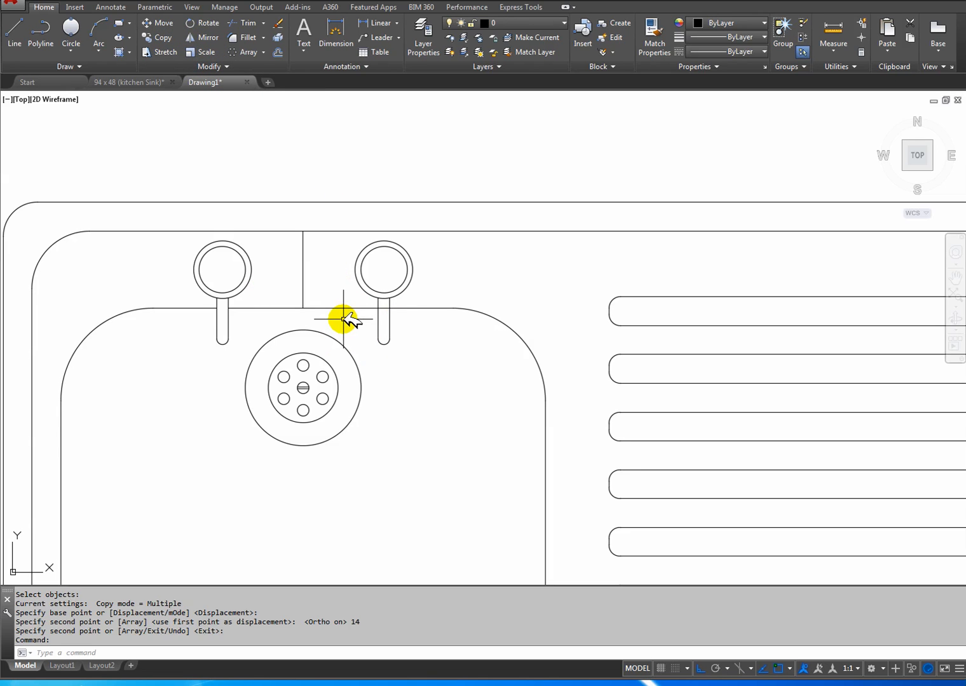
pyautogui.hotkey('ctrl', 'z')
# Start a new copy of the tap, selecting its two concentric circles with a crossing window.
pyautogui.moveTo(254, 297)
pyautogui.mouseDown(button='middle')
pyautogui.moveTo(335, 313)
pyautogui.moveTo(323, 317)
pyautogui.mouseUp(button='middle')
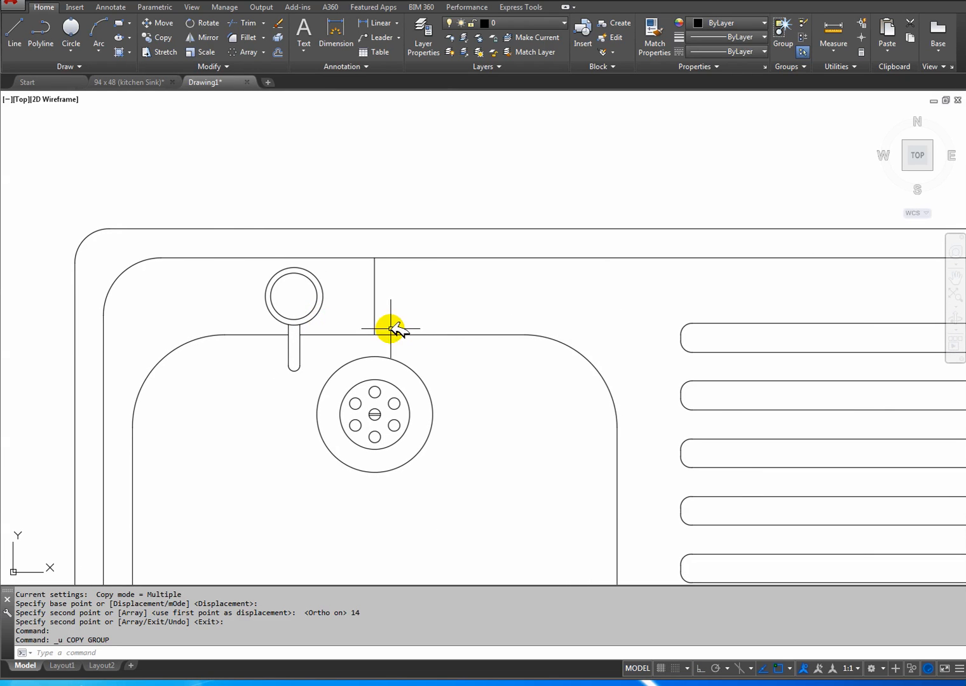
pyautogui.scroll(3, 355, 321)
pyautogui.moveTo(324, 300); pyautogui.dragTo(291, 296, button='middle')
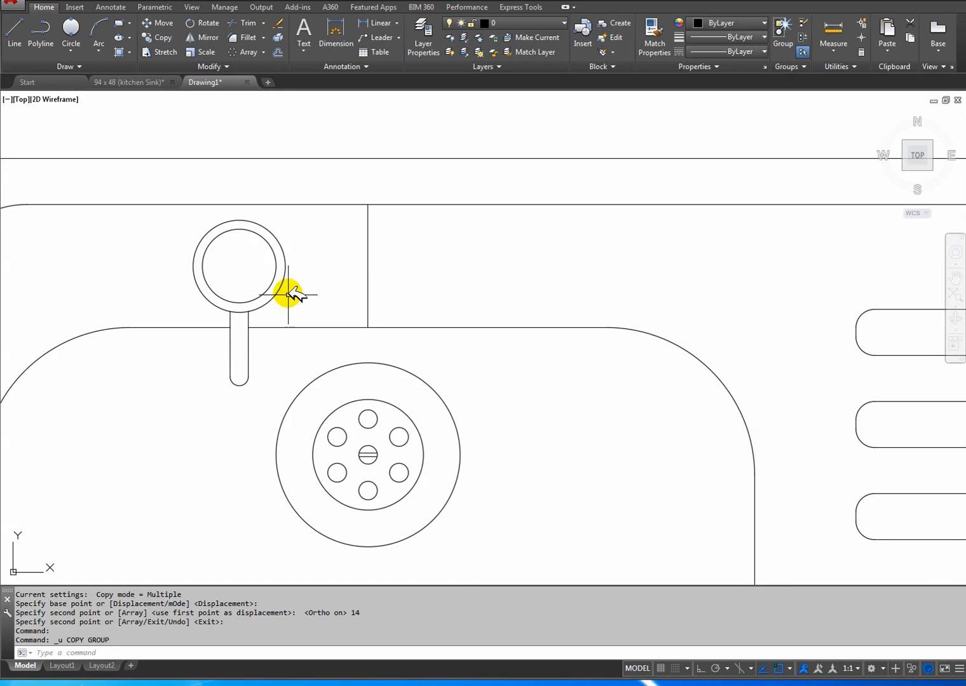
pyautogui.click(162, 38)
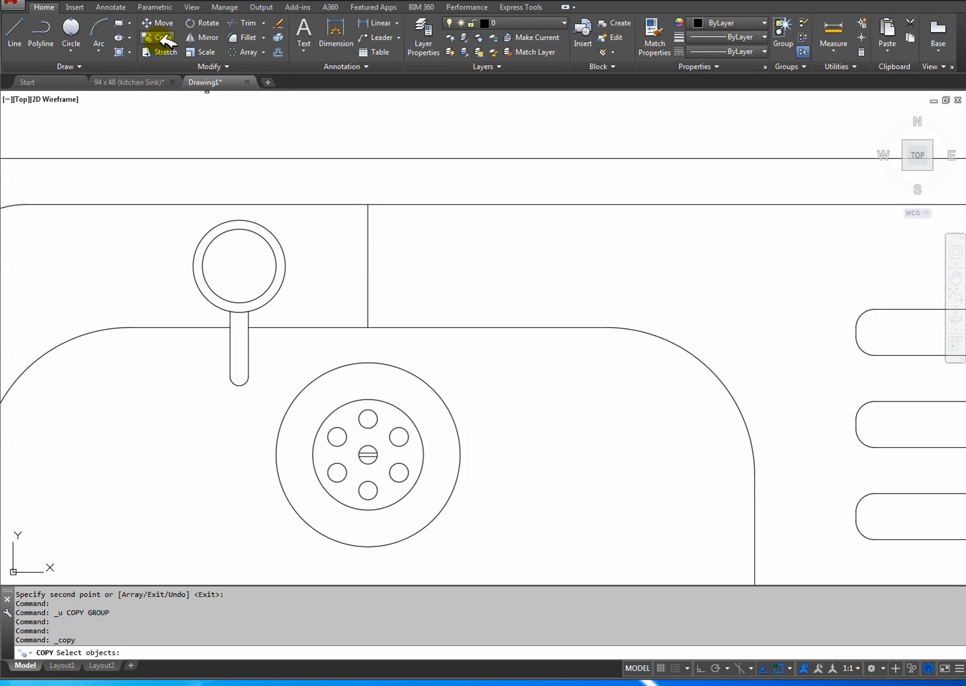
pyautogui.click(307, 305)
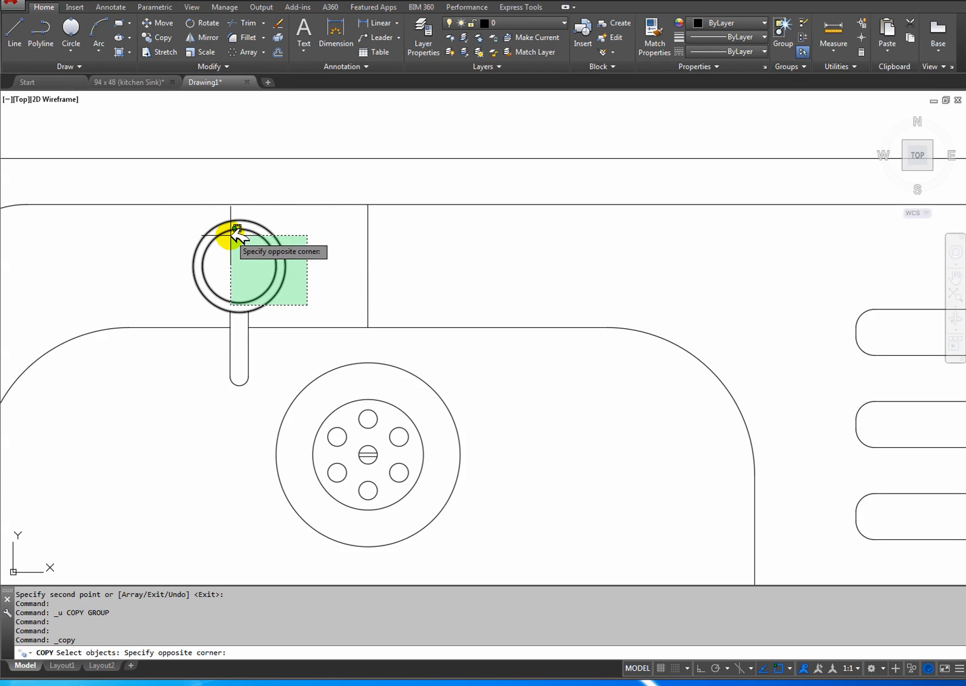
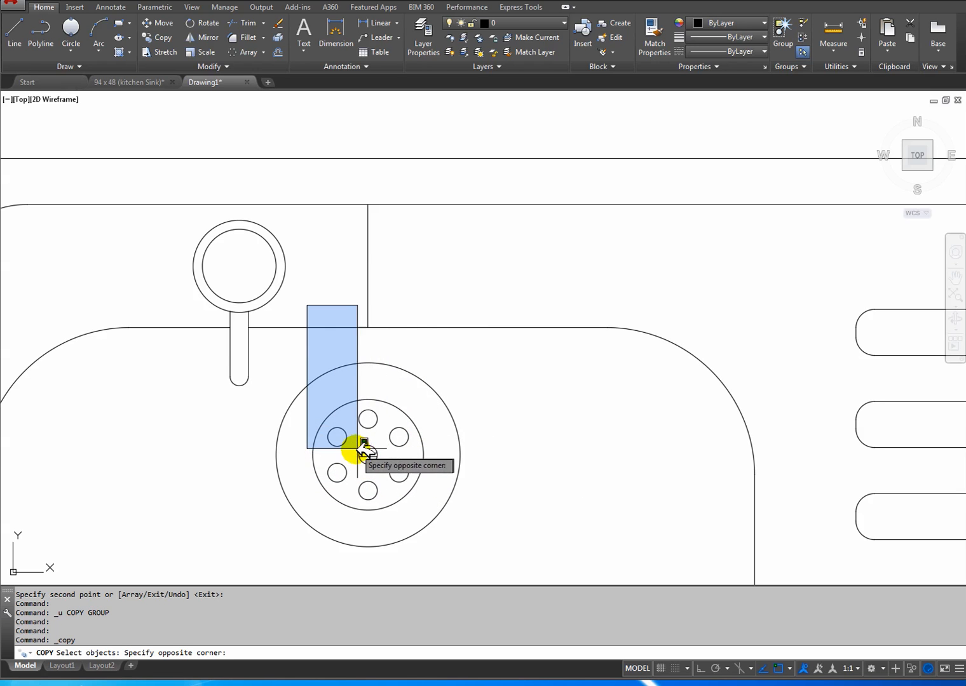
pyautogui.click(486, 489)
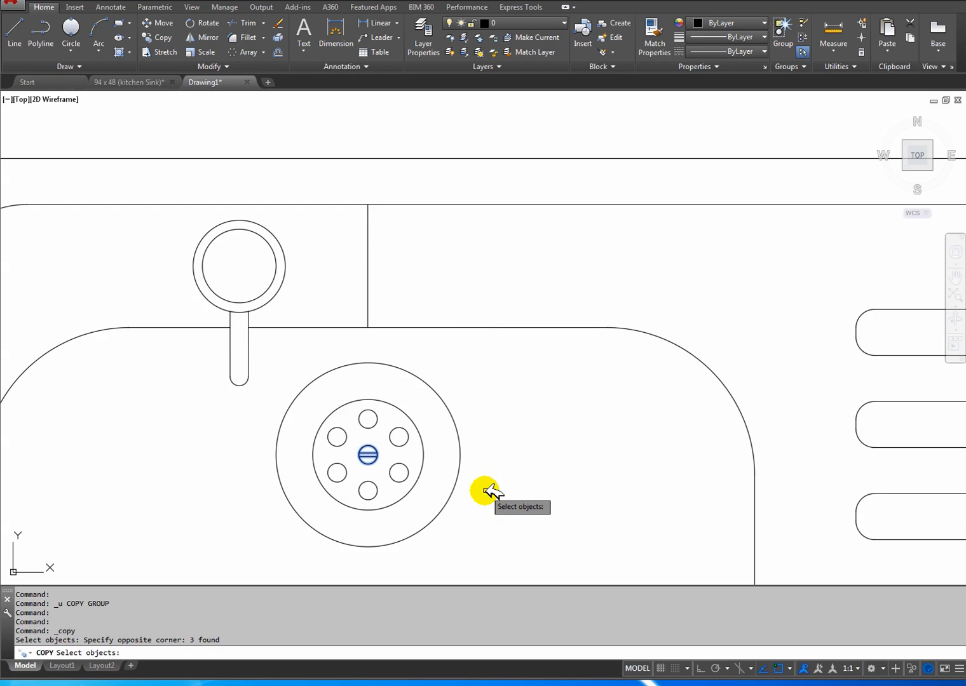
pyautogui.click(298, 400)
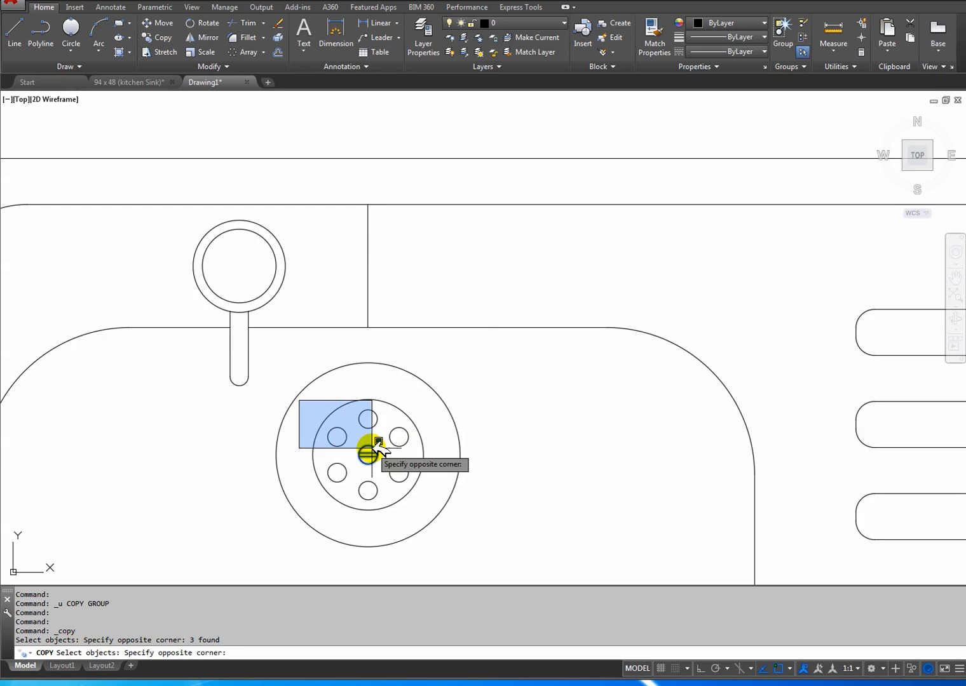
pyautogui.click(325, 403)
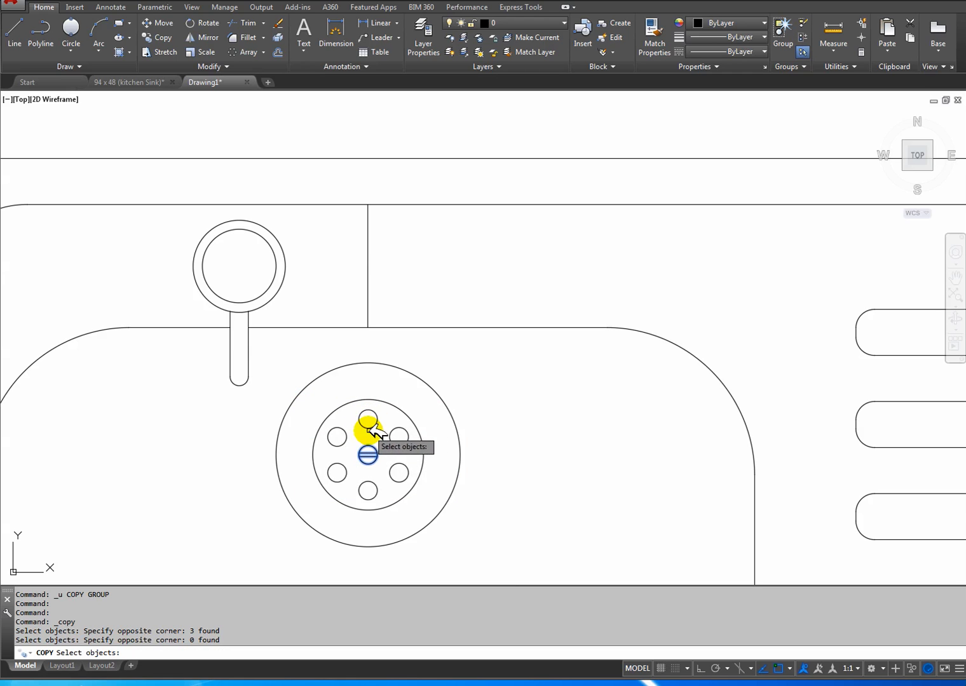
pyautogui.click(262, 345)
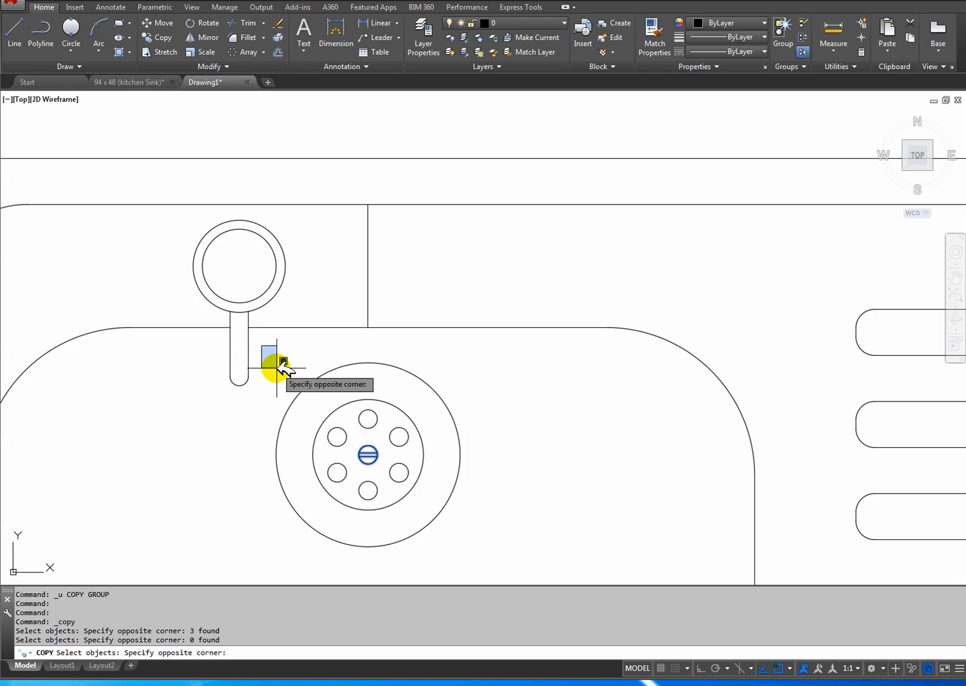
pyautogui.click(514, 521)
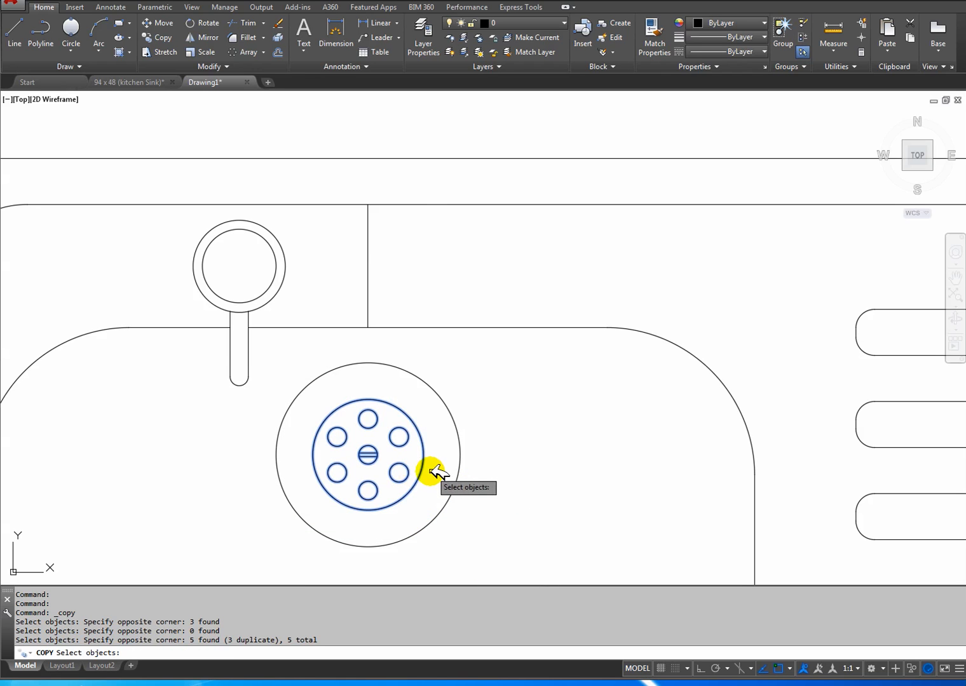
pyautogui.press('Escape')
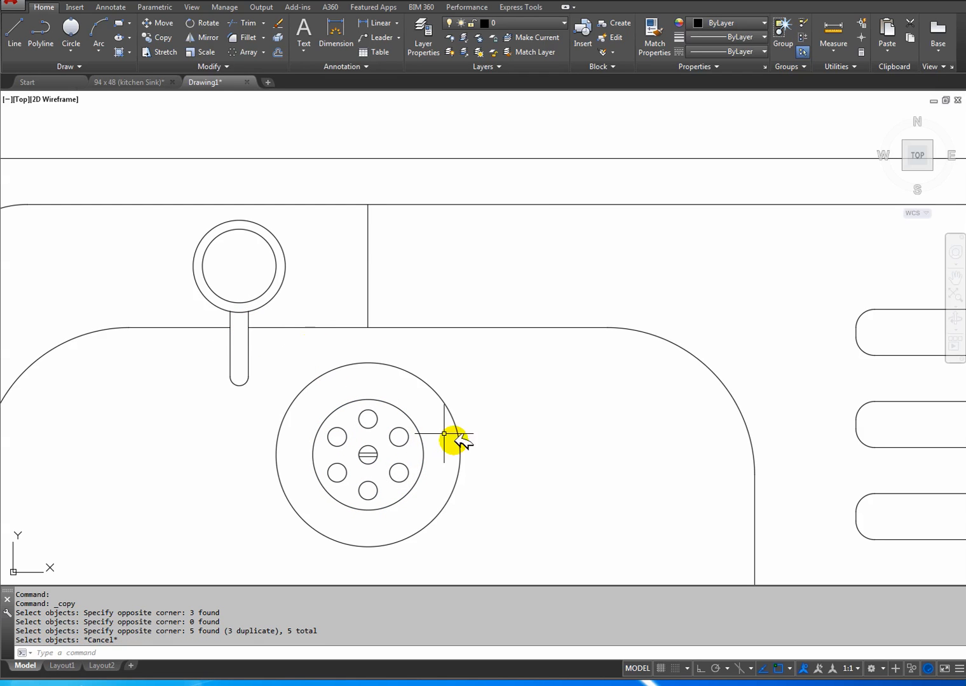
pyautogui.click(504, 504)
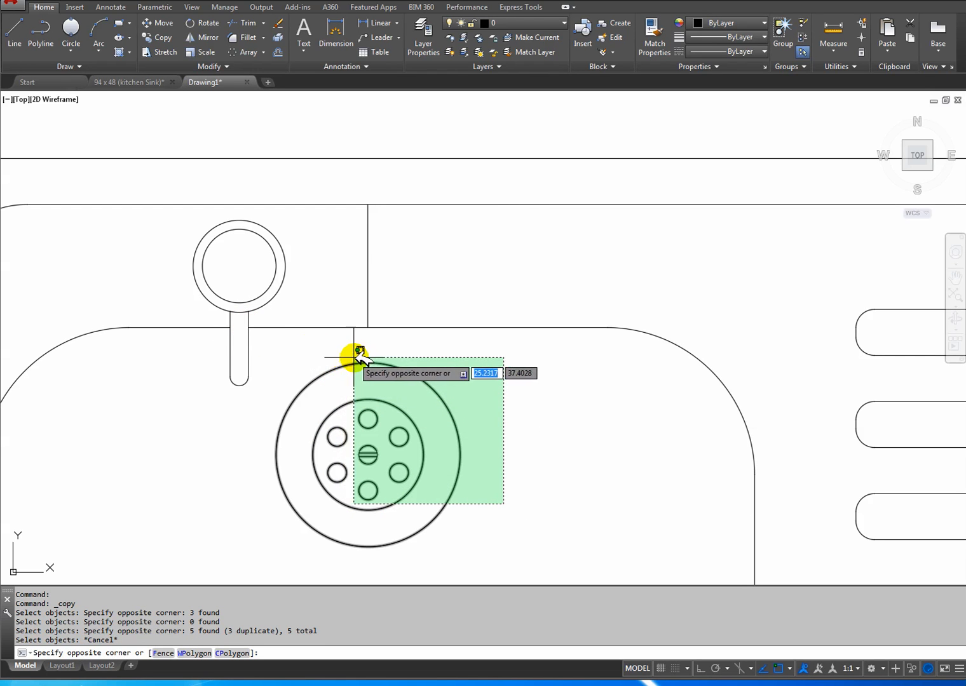
pyautogui.click(340, 353)
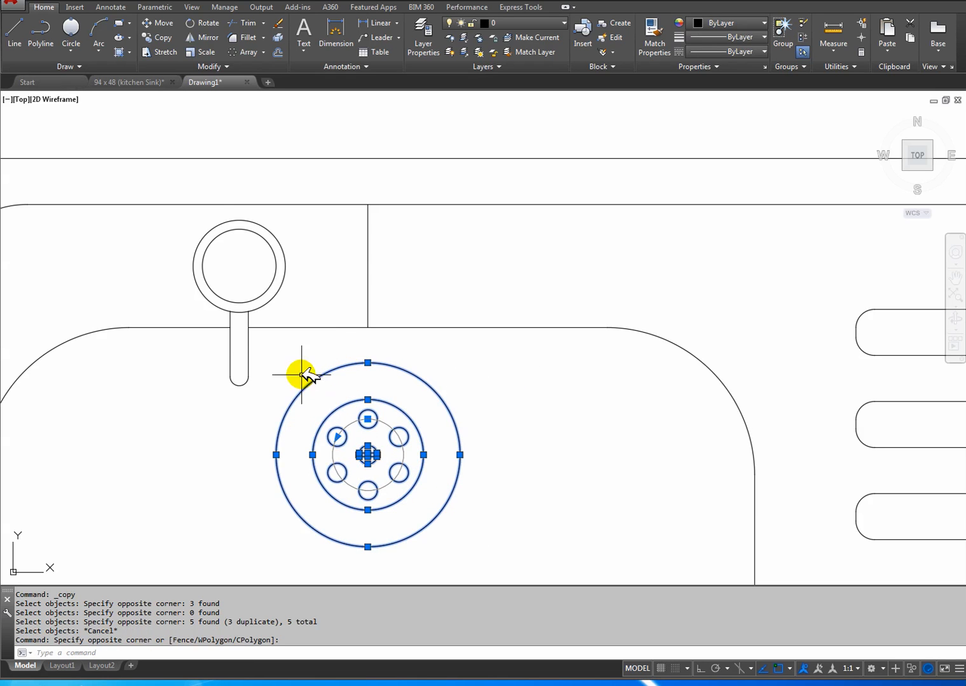
pyautogui.press('Escape')
# Copy the tap circles and spout 14 cm horizontally to the right from the circles' centre with Ortho on.
pyautogui.click(163, 37)
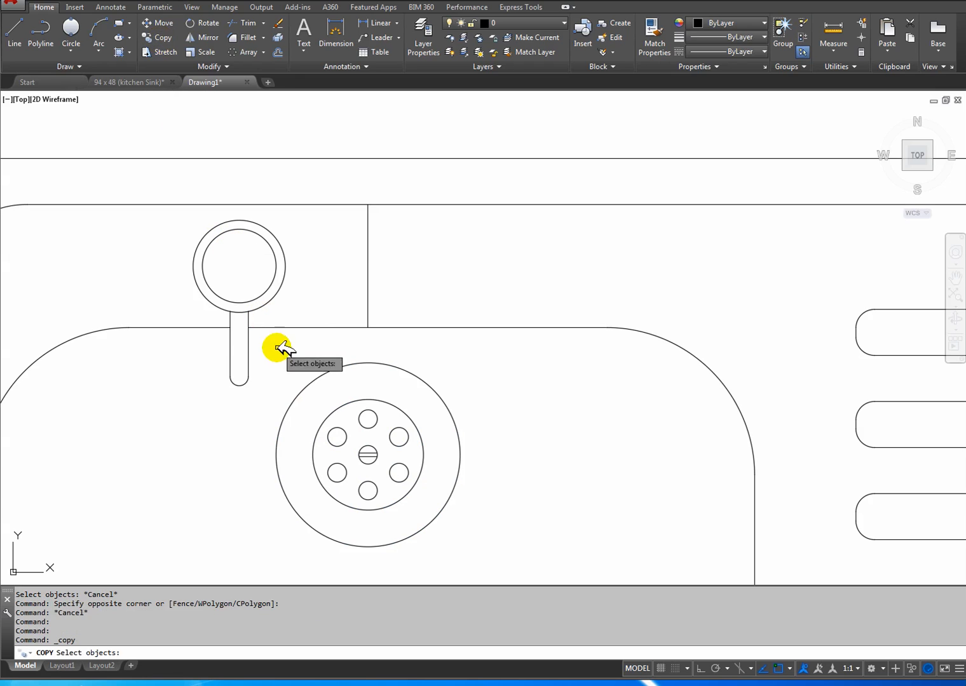
pyautogui.click(260, 400)
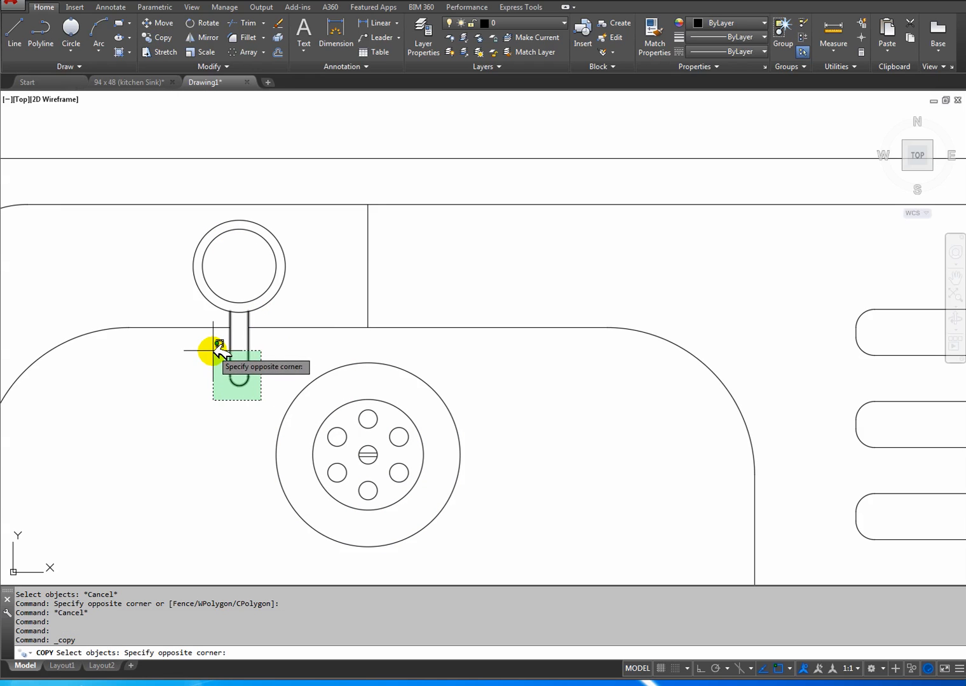
pyautogui.click(253, 405)
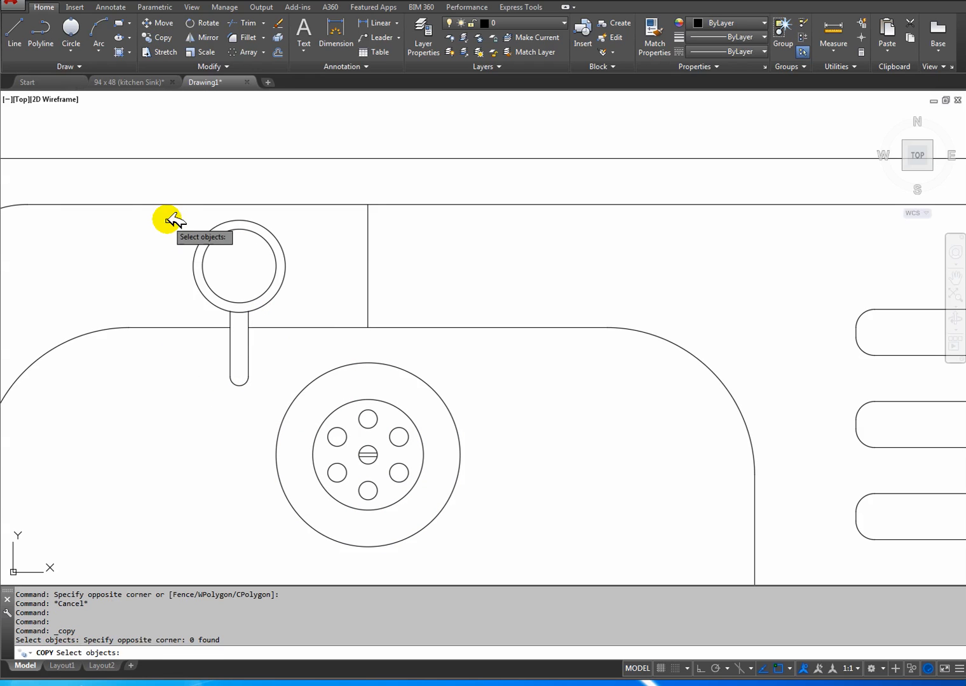
pyautogui.click(300, 408)
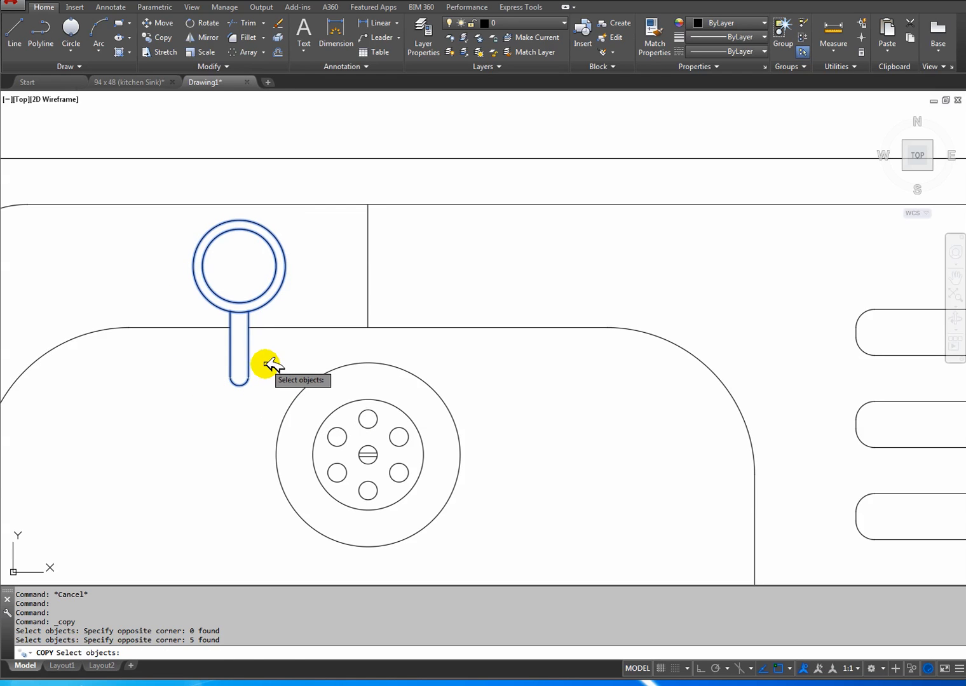
pyautogui.press('Return')
pyautogui.click(239, 265)
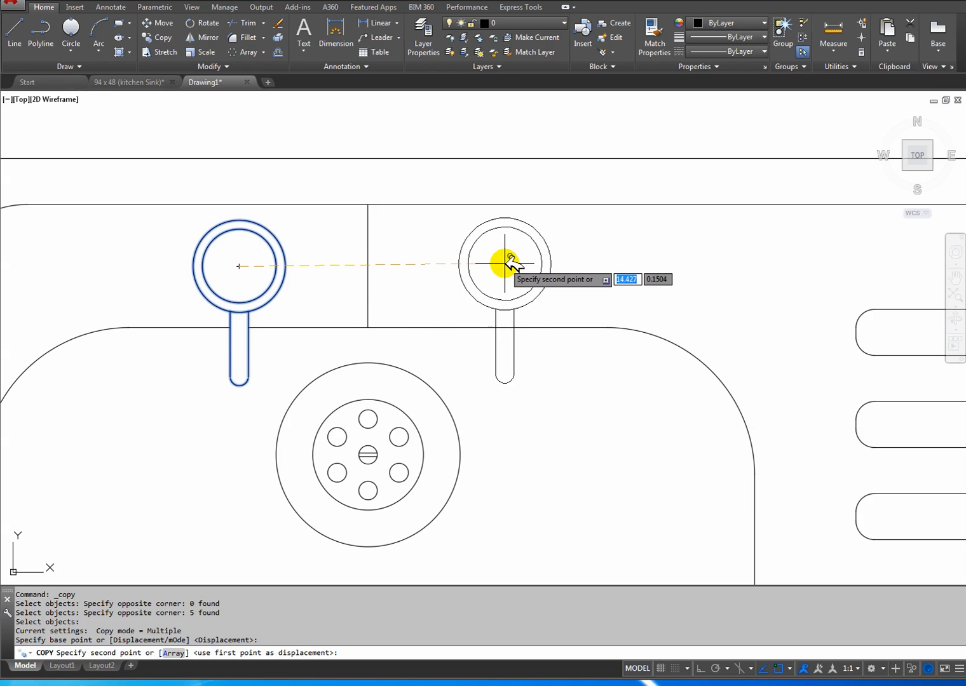
pyautogui.click(701, 668)
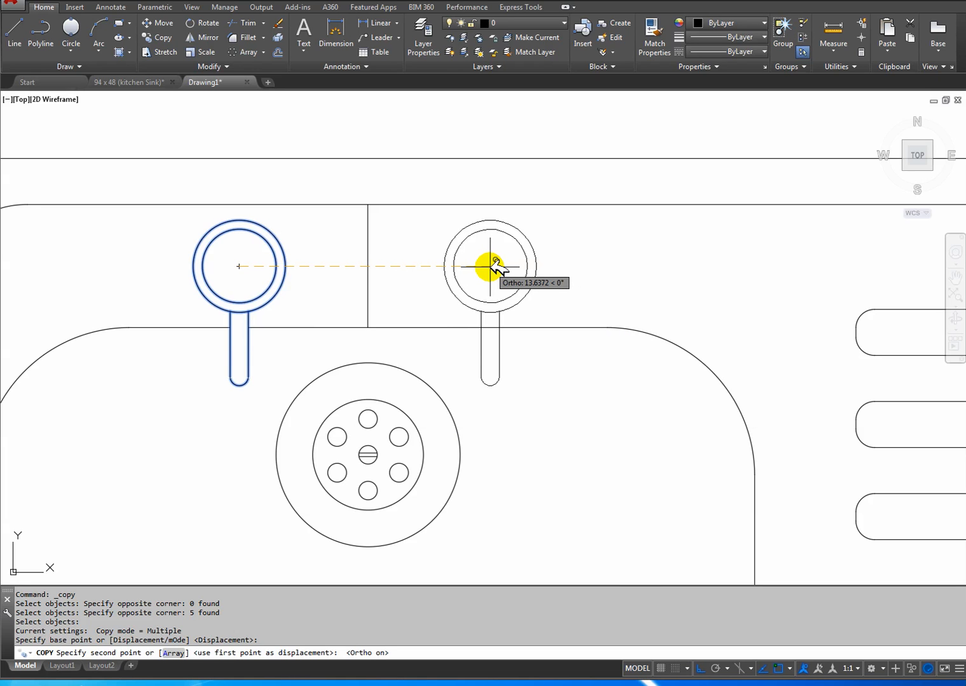
pyautogui.write('14')
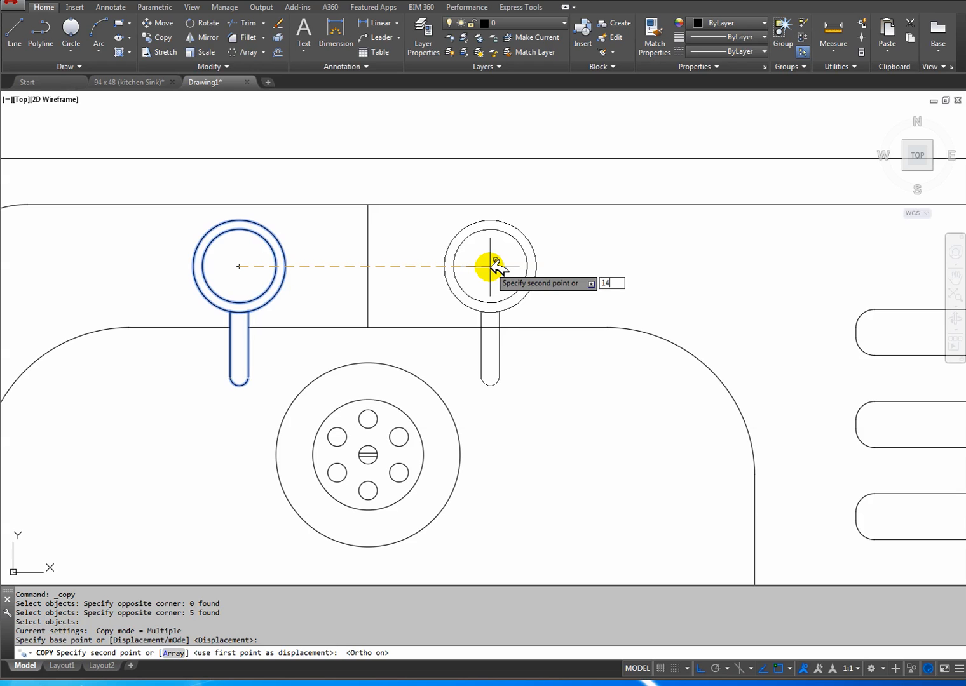
pyautogui.press('Return')
pyautogui.press('Return')
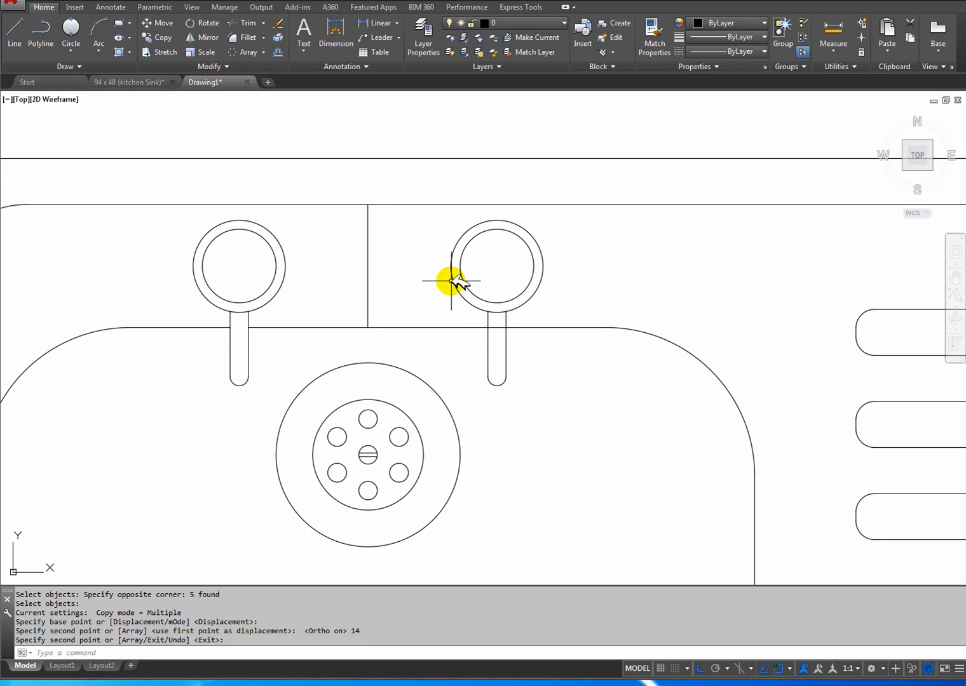
# Trim the bowl's upper edge where it crosses the copied tap's spout, using all objects as cutting edges.
pyautogui.click(254, 25)
pyautogui.press('Return')
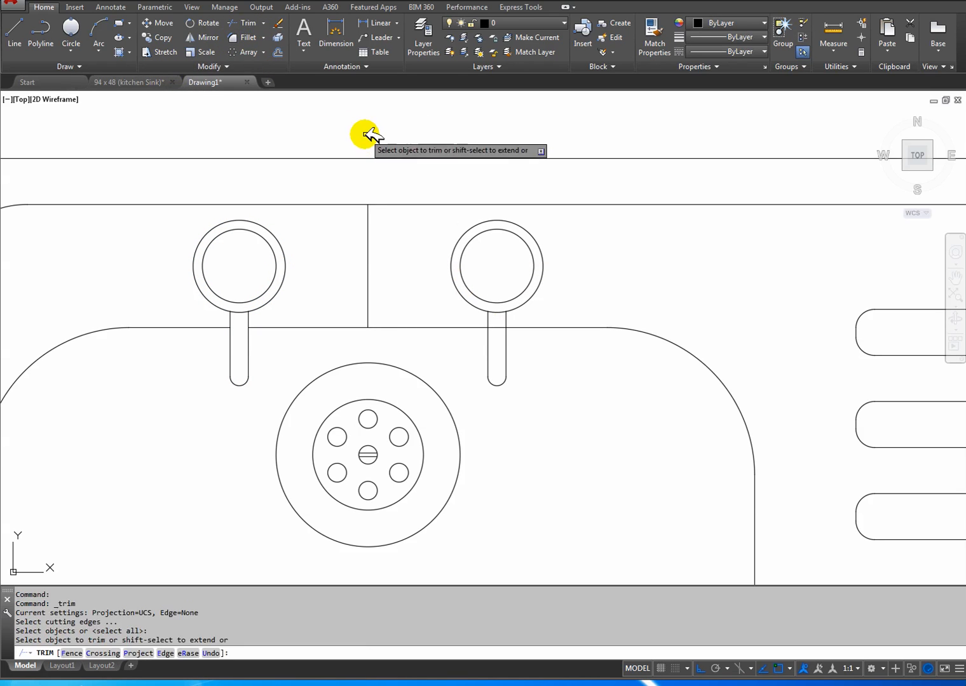
pyautogui.rightClick(553, 374)
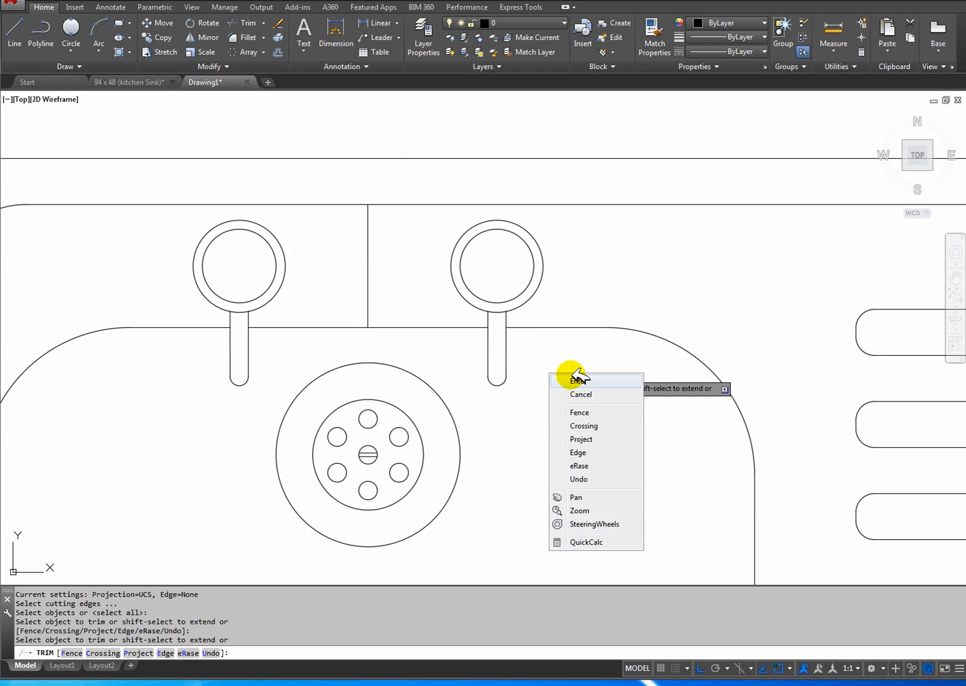
pyautogui.click(575, 392)
# Compare the whole sink plan with the 94 x 48 (kitchen Sink) reference drawing and return to Drawing1.
pyautogui.scroll(-8, 570, 410)
pyautogui.moveTo(570, 410); pyautogui.dragTo(436, 313, button='middle')
pyautogui.scroll(2, 436, 314)
pyautogui.scroll(2, 436, 329)
pyautogui.scroll(-2, 410, 312)
pyautogui.scroll(2, 394, 308)
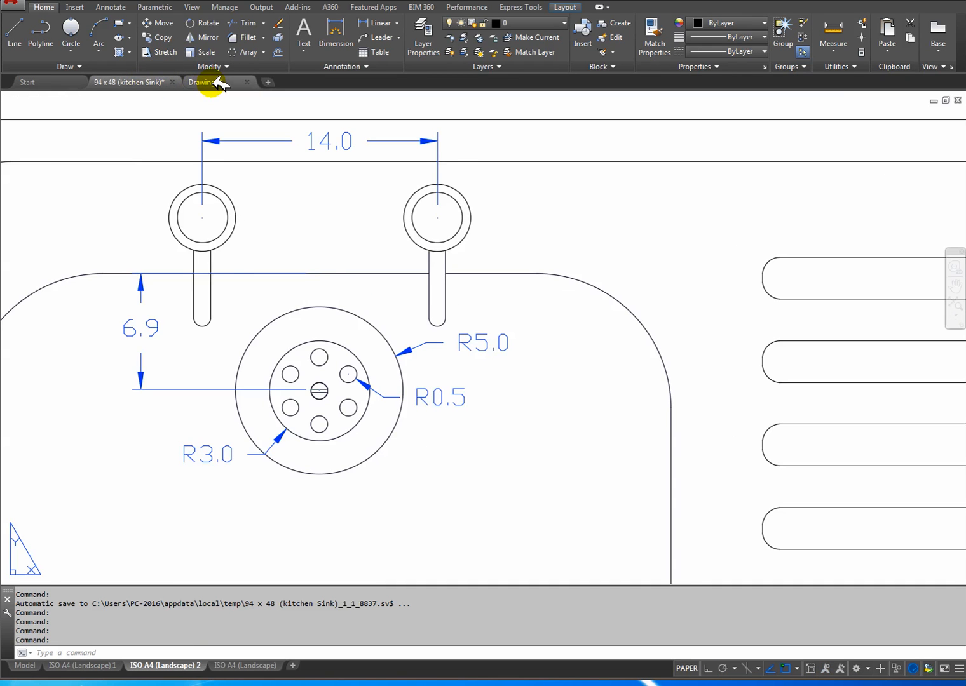
pyautogui.scroll(-6, 291, 313)
pyautogui.scroll(3, 334, 313)
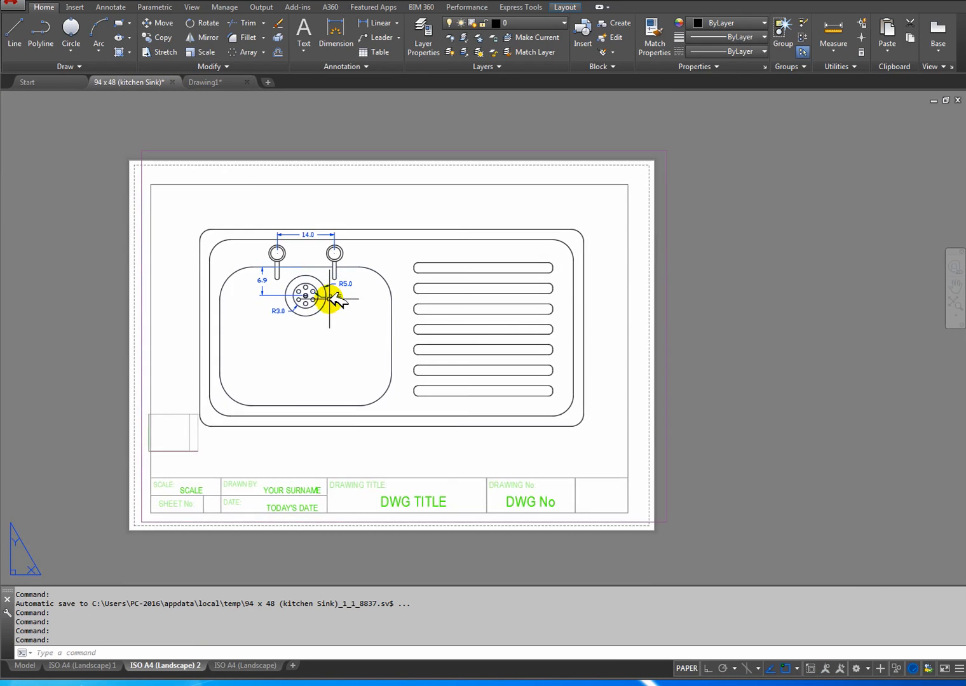
pyautogui.moveTo(377, 306); pyautogui.dragTo(337, 237, button='middle')
pyautogui.click(216, 82)
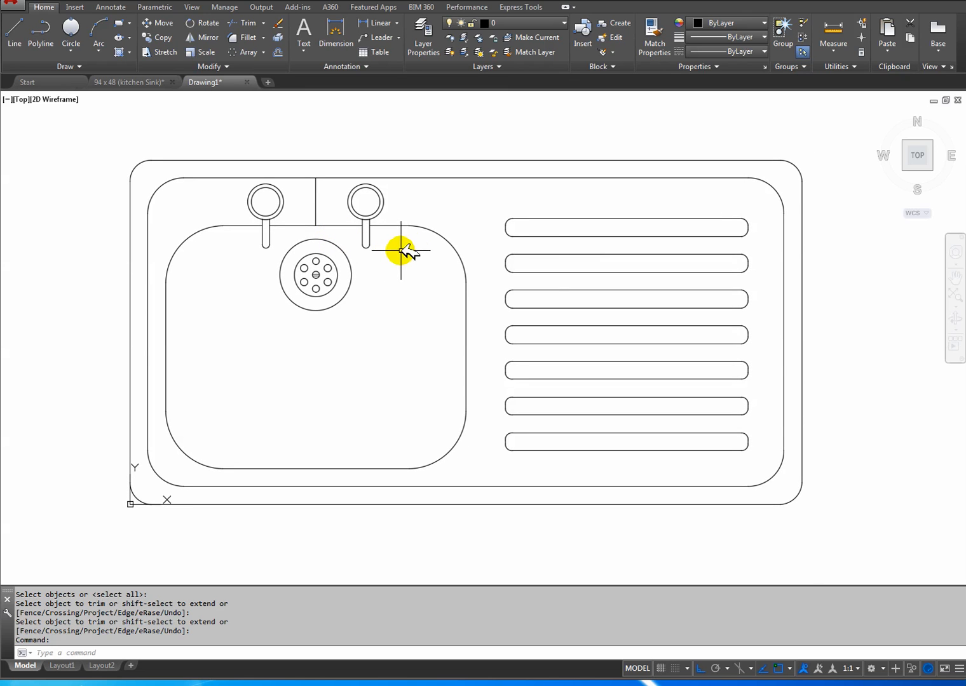